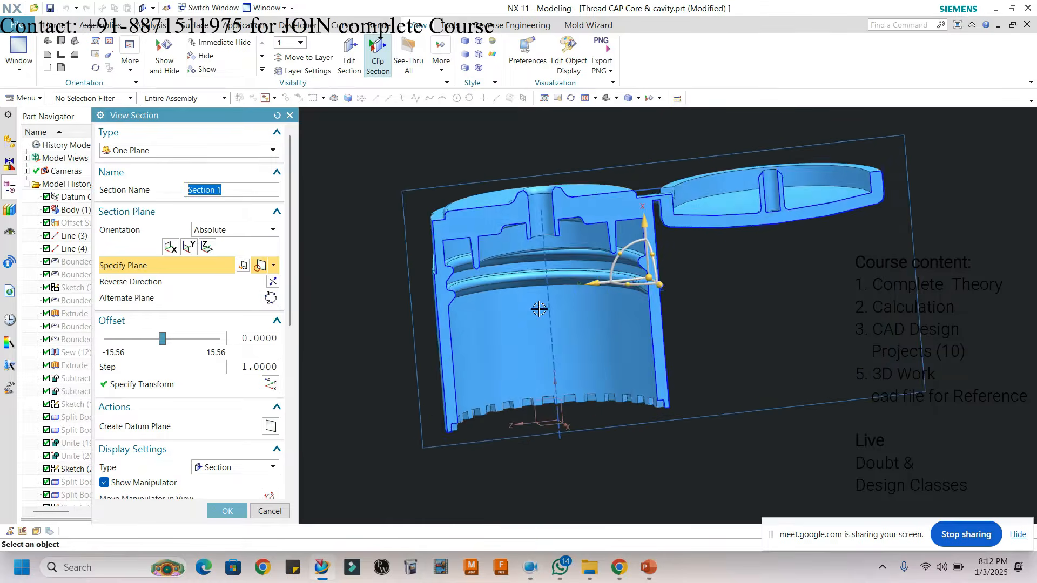
# - Measure the horizontal projected distance from the cap's inner wall to the crest of the upper thread in the section view
pyautogui.press('F8')
pyautogui.scroll(7, 442, 253)
pyautogui.scroll(-3, 443, 254)
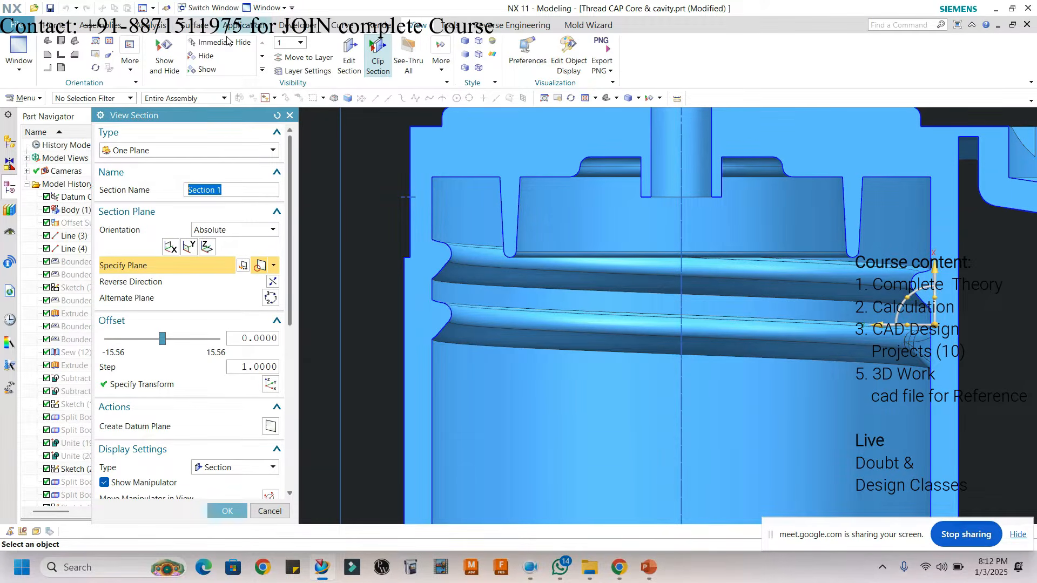
pyautogui.click(151, 28)
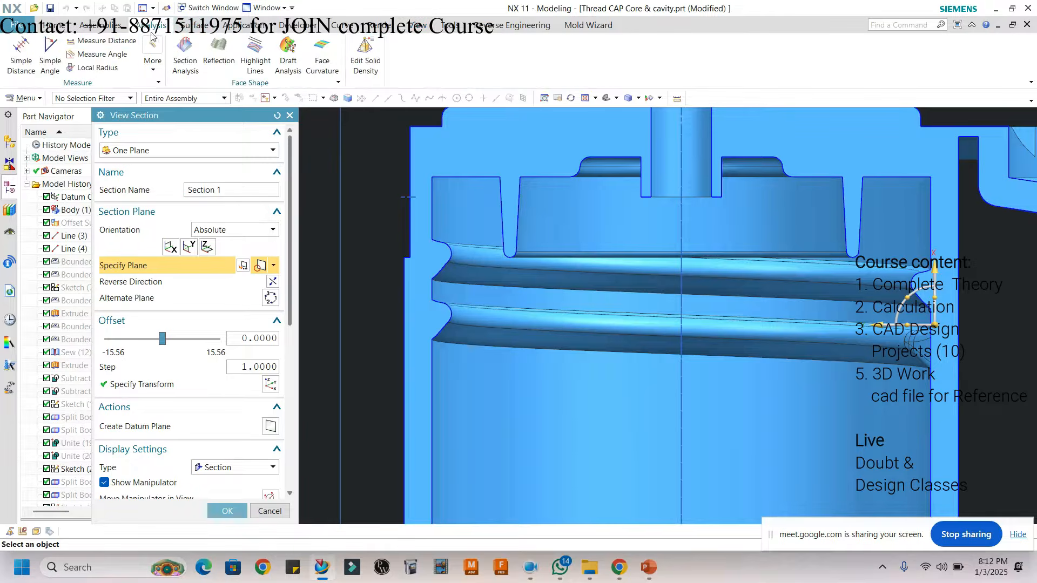
pyautogui.click(103, 41)
pyautogui.click(167, 154)
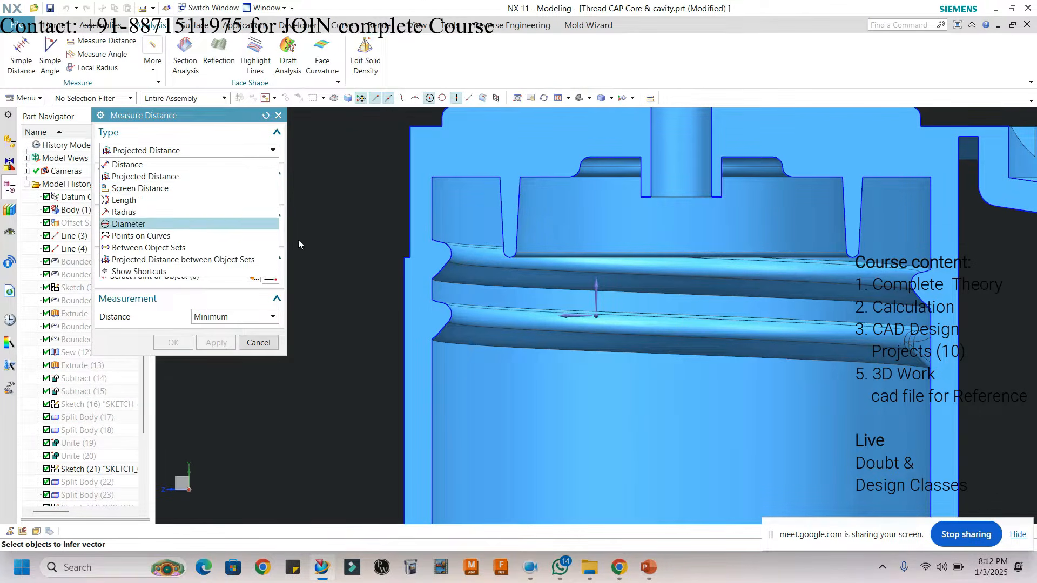
pyautogui.press('Up')
pyautogui.press('Up')
pyautogui.press('Up')
pyautogui.press('Up')
pyautogui.press('Up')
pyautogui.press('Up')
pyautogui.press('Up')
pyautogui.press('Down')
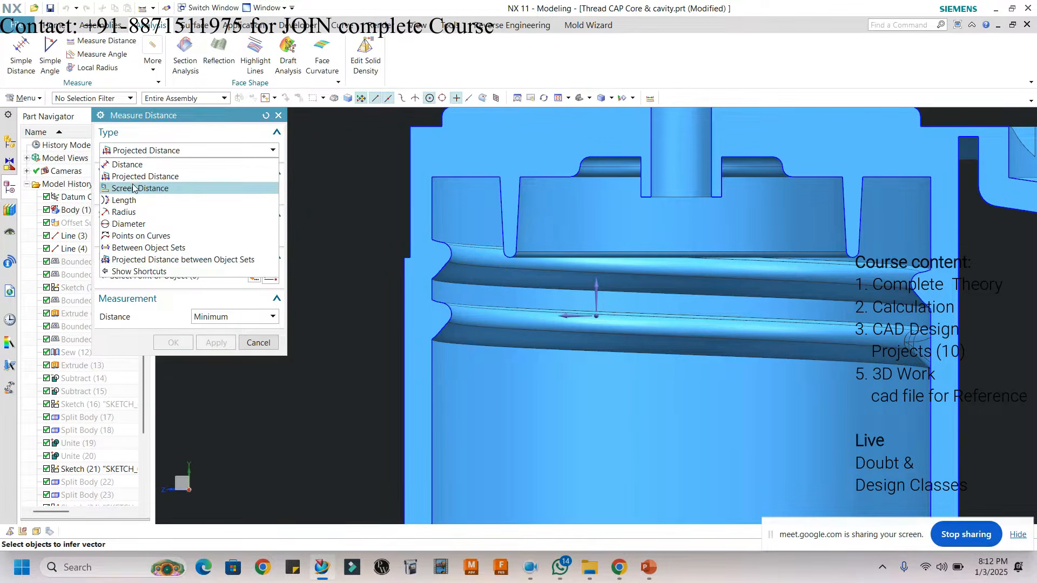
pyautogui.press('Up')
pyautogui.press('Return')
pyautogui.click(596, 317)
pyautogui.scroll(4, 426, 232)
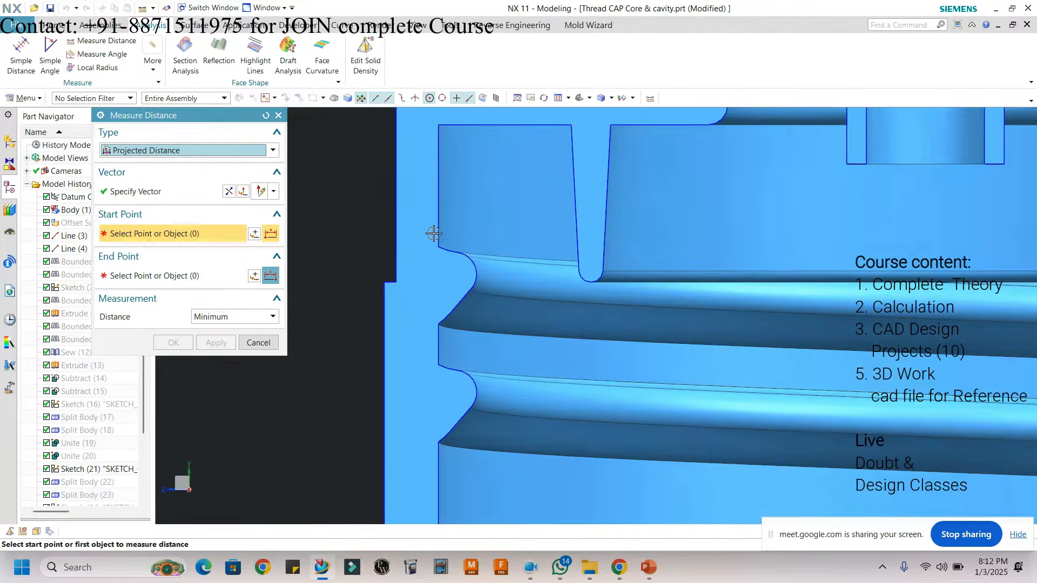
pyautogui.click(433, 248)
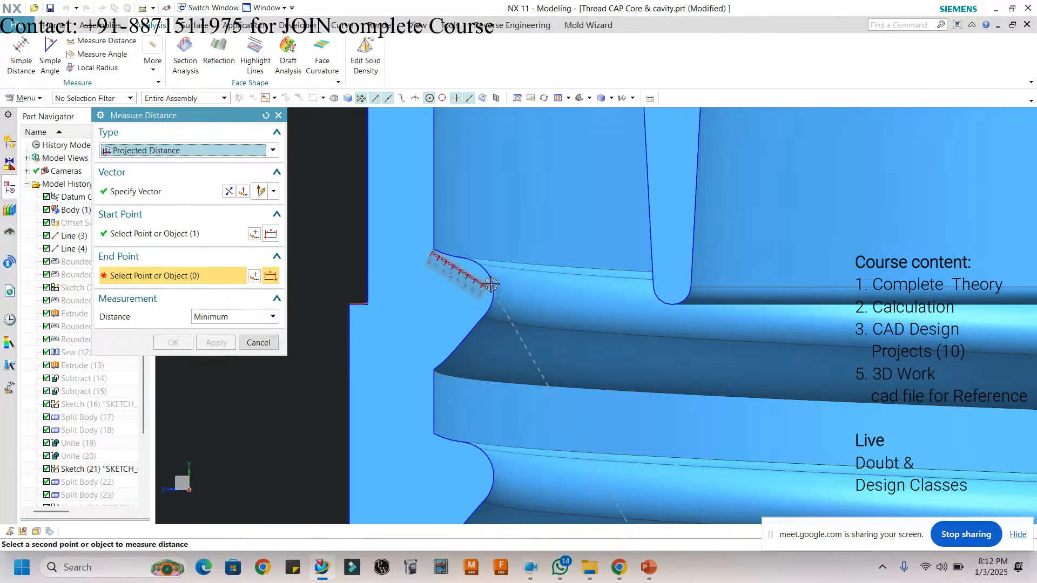
pyautogui.click(492, 288)
pyautogui.scroll(-2, 492, 288)
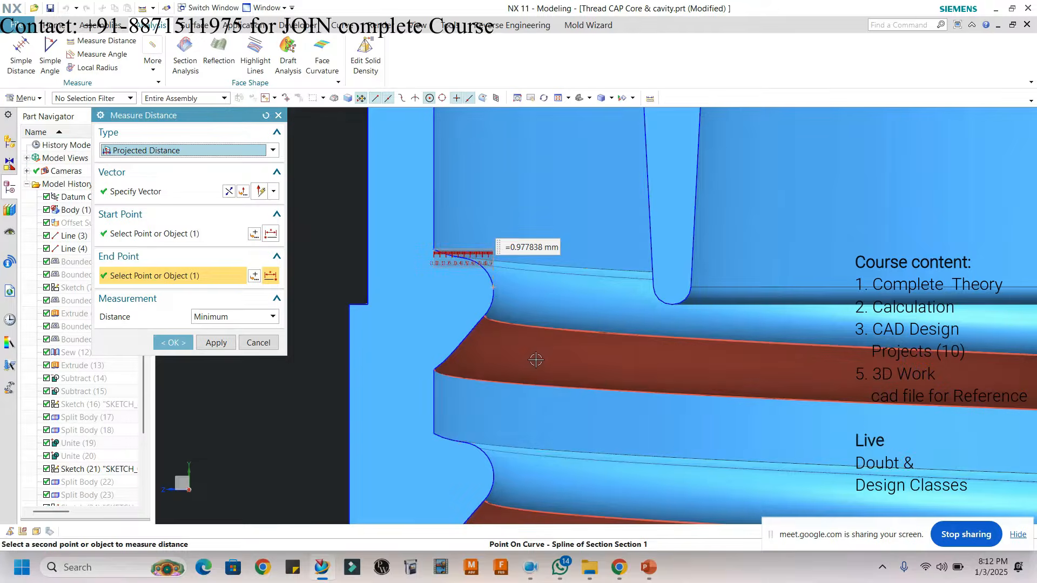
pyautogui.scroll(-2, 454, 329)
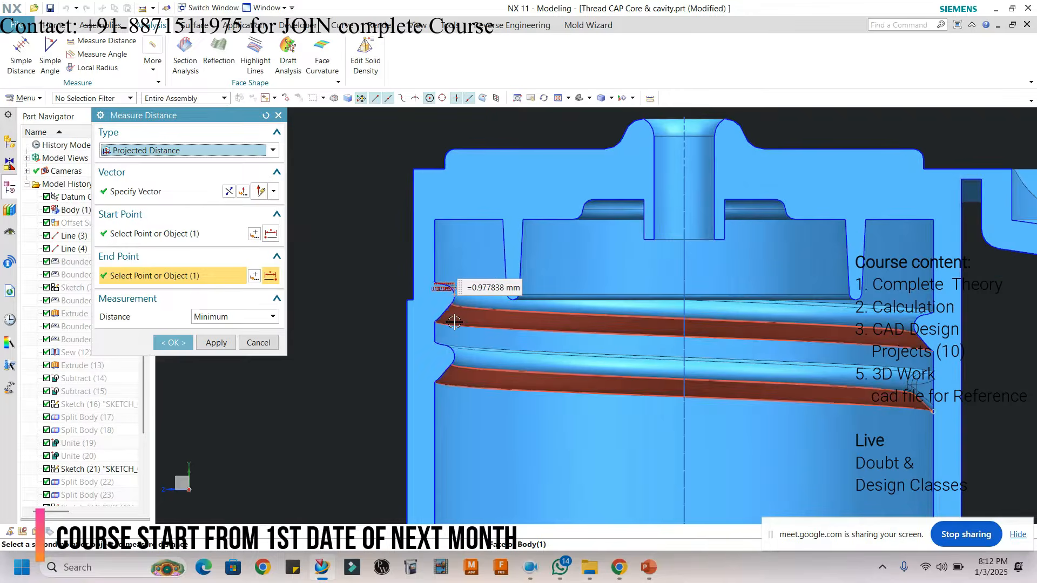
# - Close the distance measurement and turn off the section cut so the complete cap is displayed
pyautogui.scroll(1, 454, 322)
pyautogui.scroll(-2, 453, 318)
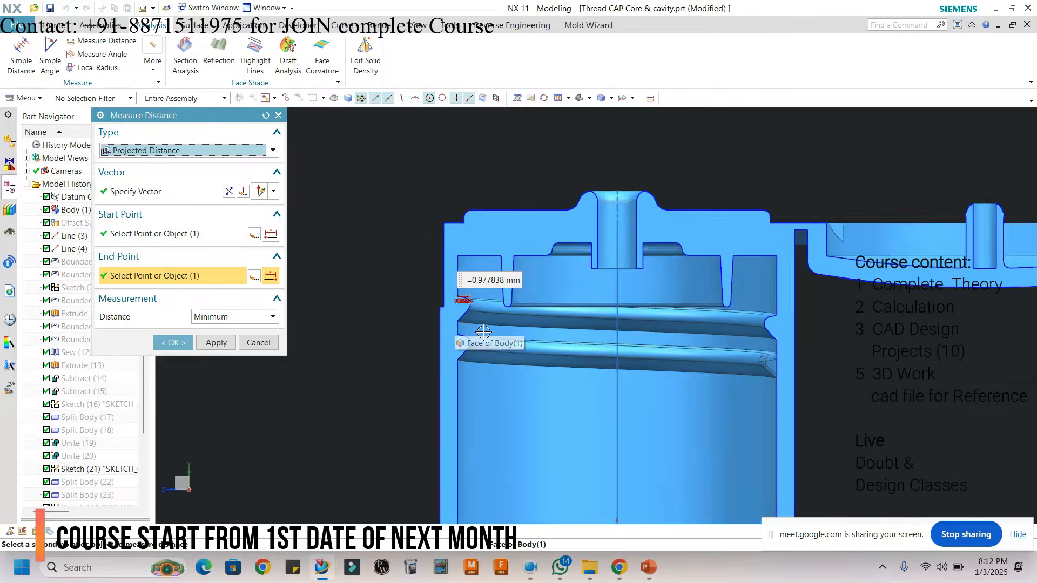
pyautogui.scroll(1, 453, 315)
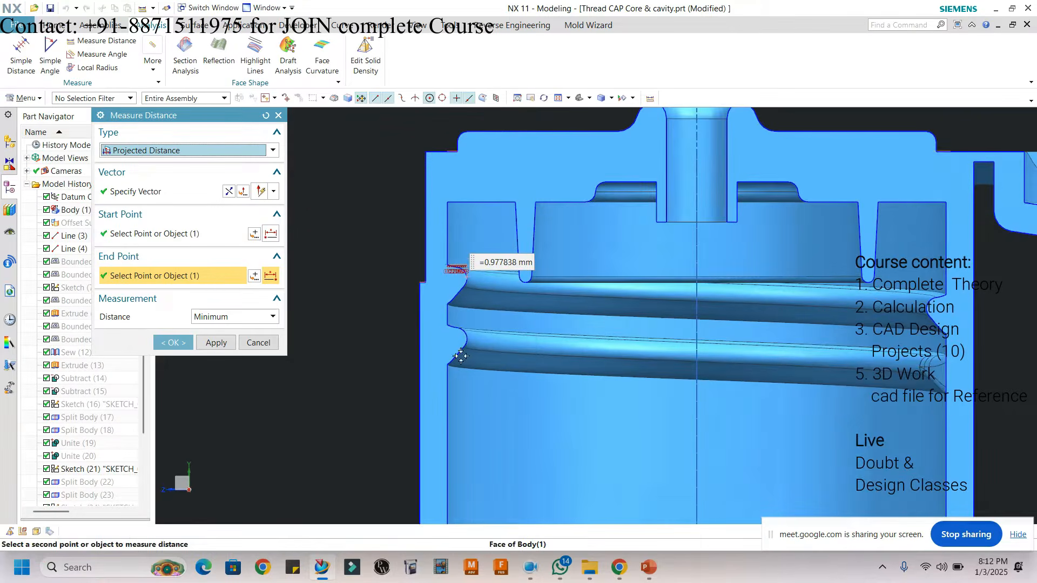
pyautogui.moveTo(477, 311); pyautogui.dragTo(494, 375, button='middle')
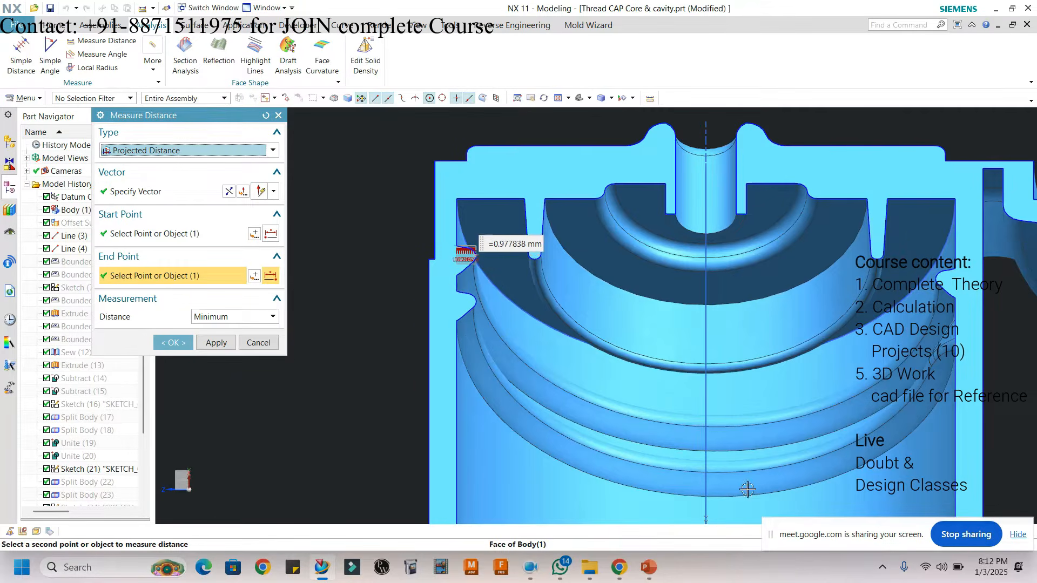
pyautogui.scroll(-2, 481, 266)
pyautogui.scroll(1, 500, 279)
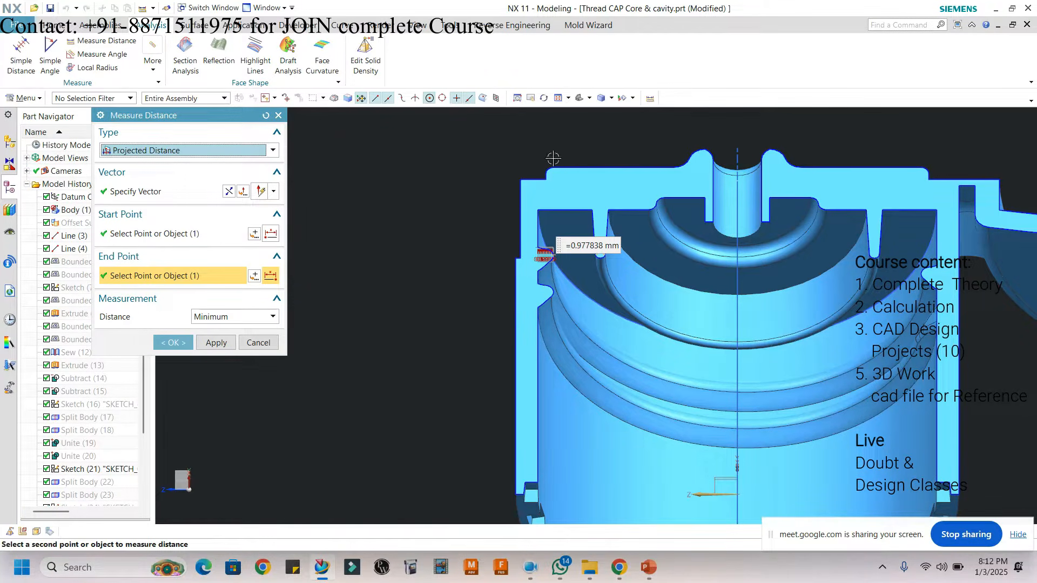
pyautogui.click(258, 343)
pyautogui.hotkey('ctrl', 'h')
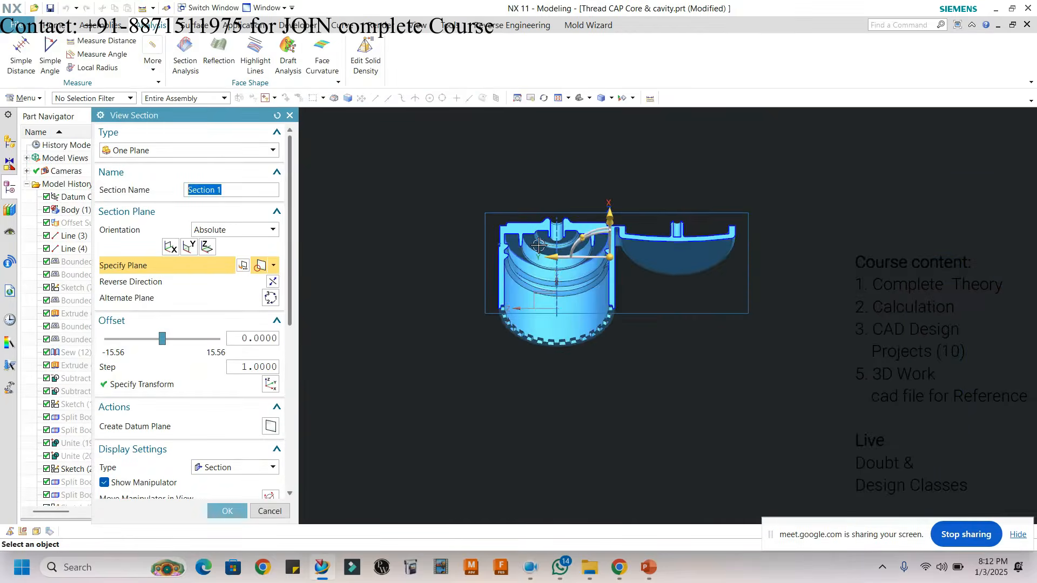
pyautogui.click(268, 516)
pyautogui.moveTo(573, 173); pyautogui.dragTo(597, 229, button='middle')
pyautogui.scroll(3, 590, 229)
pyautogui.scroll(-2, 597, 228)
pyautogui.moveTo(597, 229)
pyautogui.mouseDown(button='middle')
pyautogui.moveTo(620, 227)
pyautogui.moveTo(590, 240)
pyautogui.mouseUp(button='middle')
pyautogui.scroll(2, 590, 239)
pyautogui.moveTo(535, 258); pyautogui.dragTo(535, 257, button='middle')
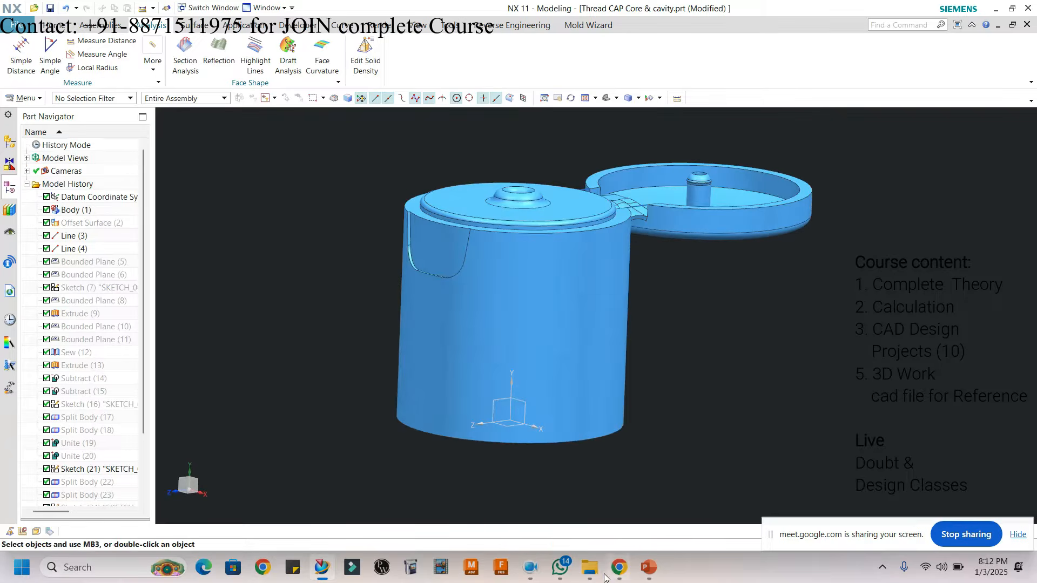
# - With the screen recorder's red brush, sketch a cap profile with thread undercuts beside the model and annotate its corner radius
pyautogui.click(531, 568)
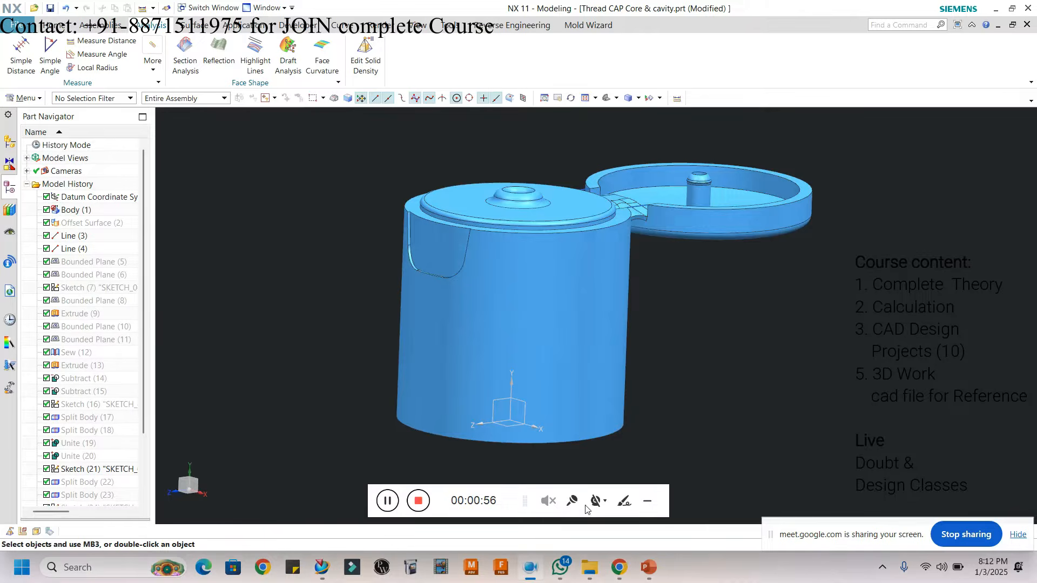
pyautogui.click(624, 505)
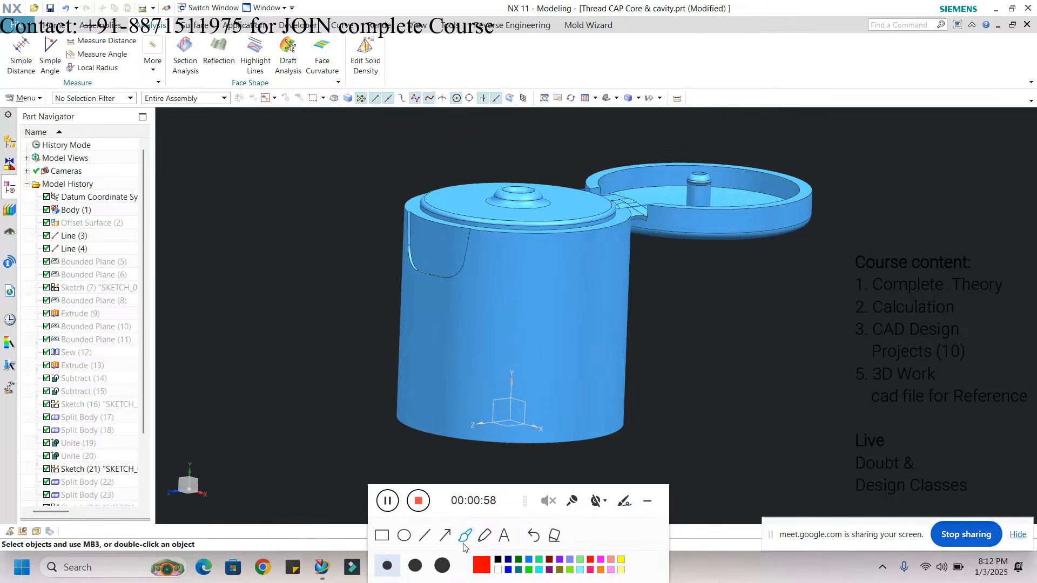
pyautogui.moveTo(751, 337); pyautogui.dragTo(865, 338)
pyautogui.moveTo(752, 316)
pyautogui.mouseDown()
pyautogui.moveTo(762, 326)
pyautogui.moveTo(751, 327)
pyautogui.mouseUp()
pyautogui.moveTo(862, 309)
pyautogui.mouseDown()
pyautogui.moveTo(864, 318)
pyautogui.moveTo(863, 300)
pyautogui.moveTo(936, 308)
pyautogui.mouseUp()
pyautogui.moveTo(934, 299); pyautogui.dragTo(973, 311)
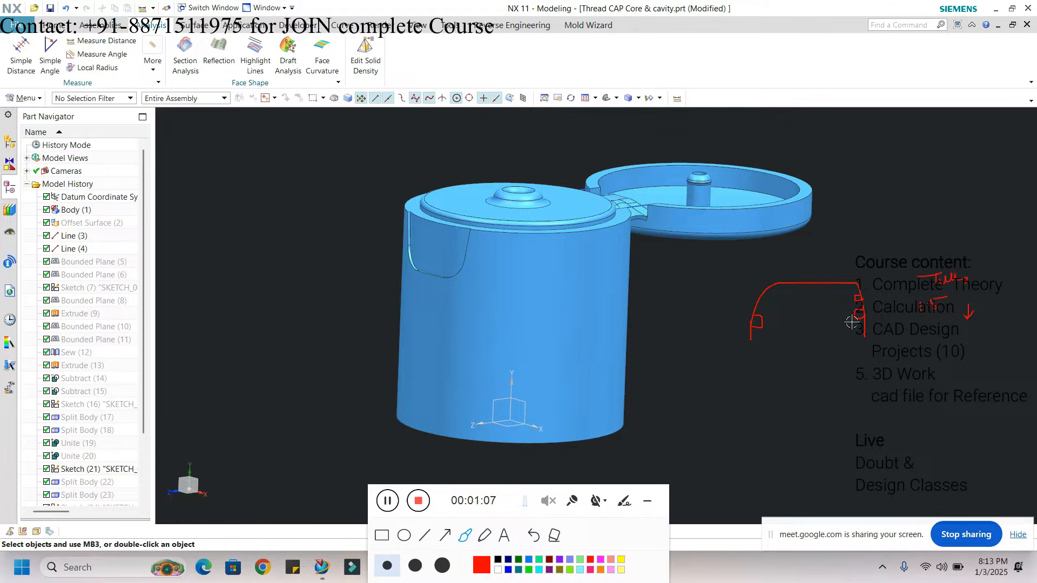
pyautogui.moveTo(940, 366); pyautogui.dragTo(954, 356)
pyautogui.moveTo(861, 320)
pyautogui.mouseDown()
pyautogui.moveTo(859, 311)
pyautogui.moveTo(826, 347)
pyautogui.moveTo(827, 375)
pyautogui.moveTo(858, 381)
pyautogui.mouseUp()
pyautogui.moveTo(862, 361)
pyautogui.mouseDown()
pyautogui.moveTo(870, 358)
pyautogui.moveTo(872, 383)
pyautogui.moveTo(856, 372)
pyautogui.mouseUp()
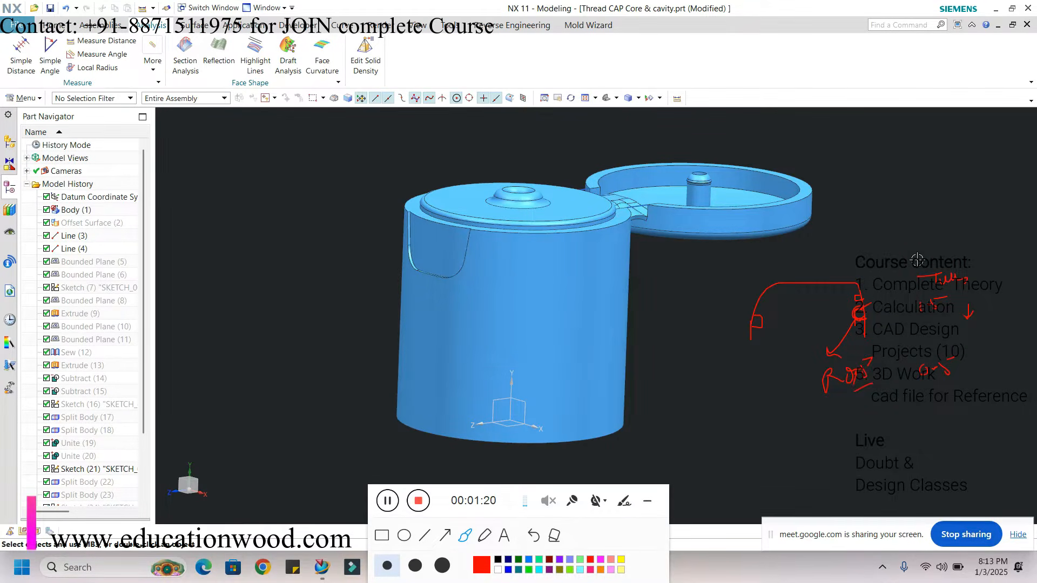
# - Circle the thread sketch and write the suitable plastics and a percentage note above it, linked by arrows
pyautogui.moveTo(812, 308)
pyautogui.mouseDown()
pyautogui.moveTo(864, 447)
pyautogui.moveTo(1015, 264)
pyautogui.moveTo(825, 278)
pyautogui.moveTo(843, 212)
pyautogui.moveTo(888, 176)
pyautogui.moveTo(914, 167)
pyautogui.moveTo(935, 198)
pyautogui.mouseUp()
pyautogui.moveTo(937, 193); pyautogui.dragTo(941, 182)
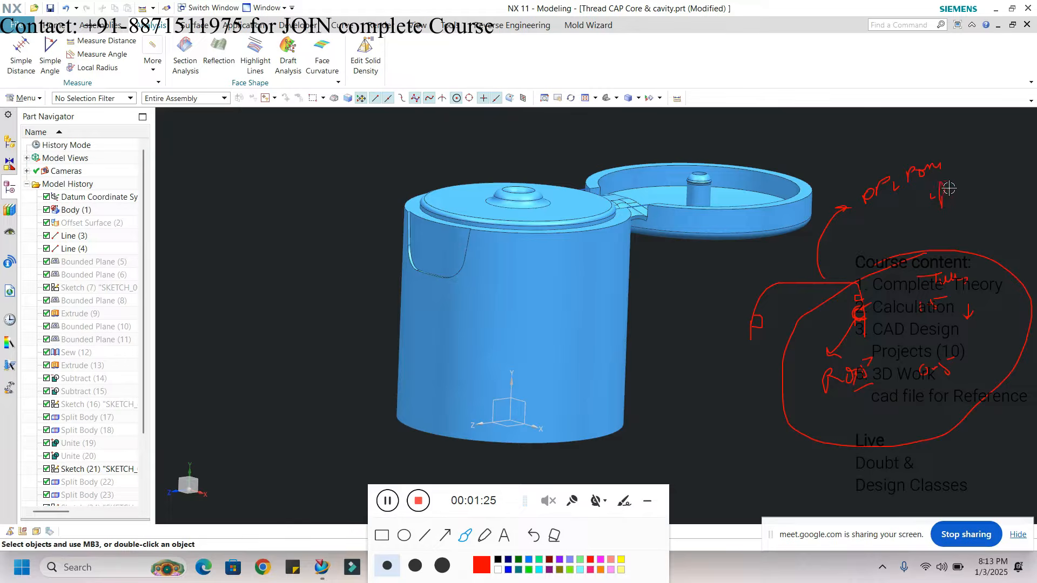
pyautogui.moveTo(947, 135); pyautogui.dragTo(954, 136)
pyautogui.moveTo(967, 127); pyautogui.dragTo(968, 133)
pyautogui.moveTo(971, 149); pyautogui.dragTo(978, 153)
pyautogui.moveTo(984, 147)
pyautogui.mouseDown()
pyautogui.moveTo(1001, 142)
pyautogui.moveTo(1024, 165)
pyautogui.mouseUp()
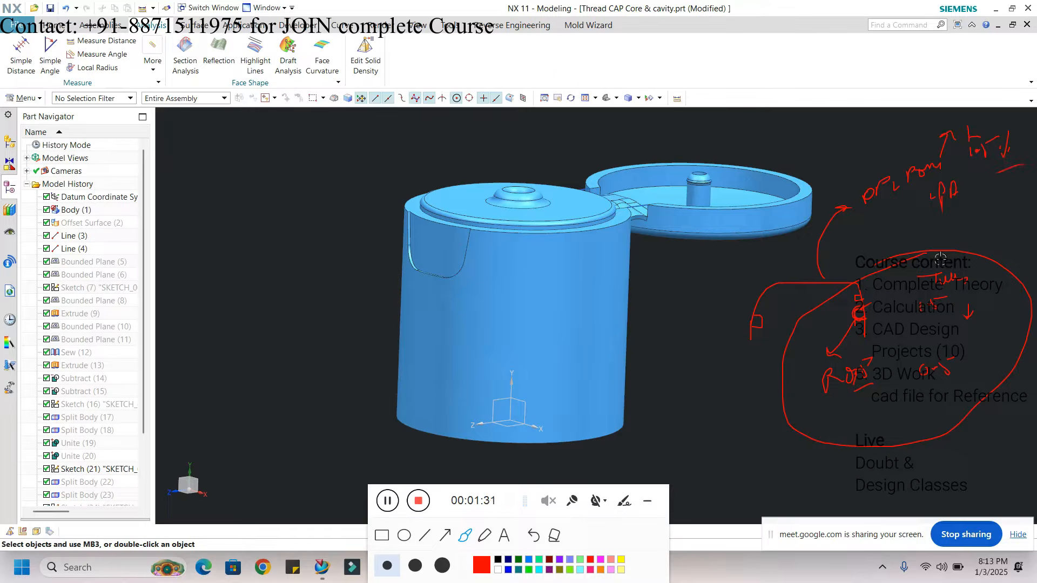
# - Write the handwritten notes "force", "sleeve" and "stripper plate" beside the cap, connected by upward arrows
pyautogui.moveTo(817, 458); pyautogui.dragTo(818, 497)
pyautogui.moveTo(690, 414)
pyautogui.mouseDown()
pyautogui.moveTo(686, 396)
pyautogui.moveTo(688, 419)
pyautogui.moveTo(742, 420)
pyautogui.moveTo(740, 457)
pyautogui.moveTo(752, 452)
pyautogui.moveTo(682, 457)
pyautogui.moveTo(687, 469)
pyautogui.moveTo(695, 358)
pyautogui.moveTo(703, 370)
pyautogui.mouseUp()
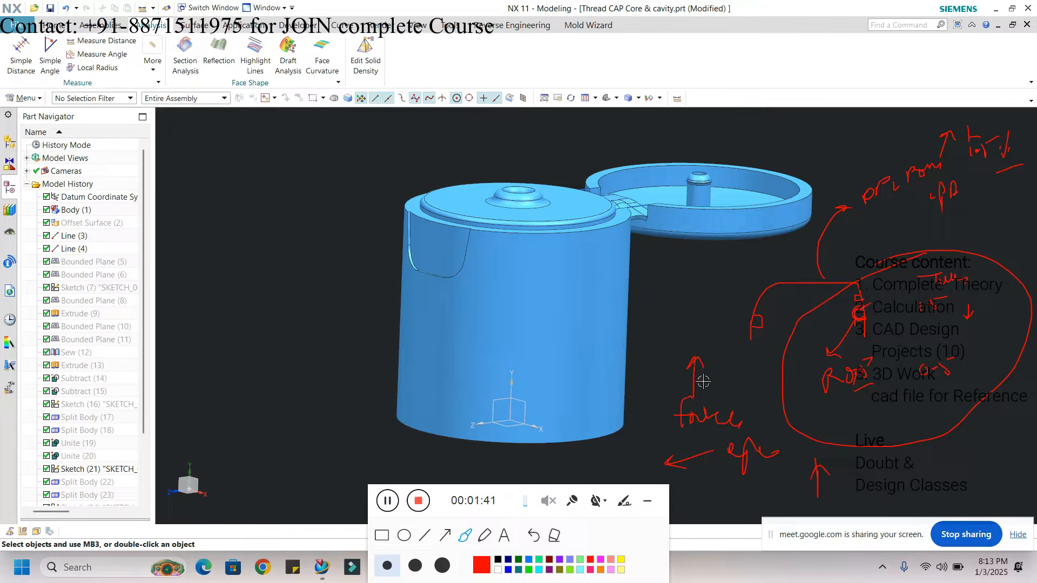
pyautogui.moveTo(671, 322); pyautogui.dragTo(665, 335)
pyautogui.moveTo(674, 324); pyautogui.dragTo(728, 322)
pyautogui.moveTo(702, 335); pyautogui.dragTo(726, 327)
pyautogui.moveTo(679, 298)
pyautogui.mouseDown()
pyautogui.moveTo(691, 296)
pyautogui.moveTo(665, 279)
pyautogui.moveTo(676, 273)
pyautogui.mouseUp()
pyautogui.moveTo(672, 268)
pyautogui.mouseDown()
pyautogui.moveTo(720, 273)
pyautogui.moveTo(732, 253)
pyautogui.moveTo(776, 232)
pyautogui.moveTo(806, 260)
pyautogui.mouseUp()
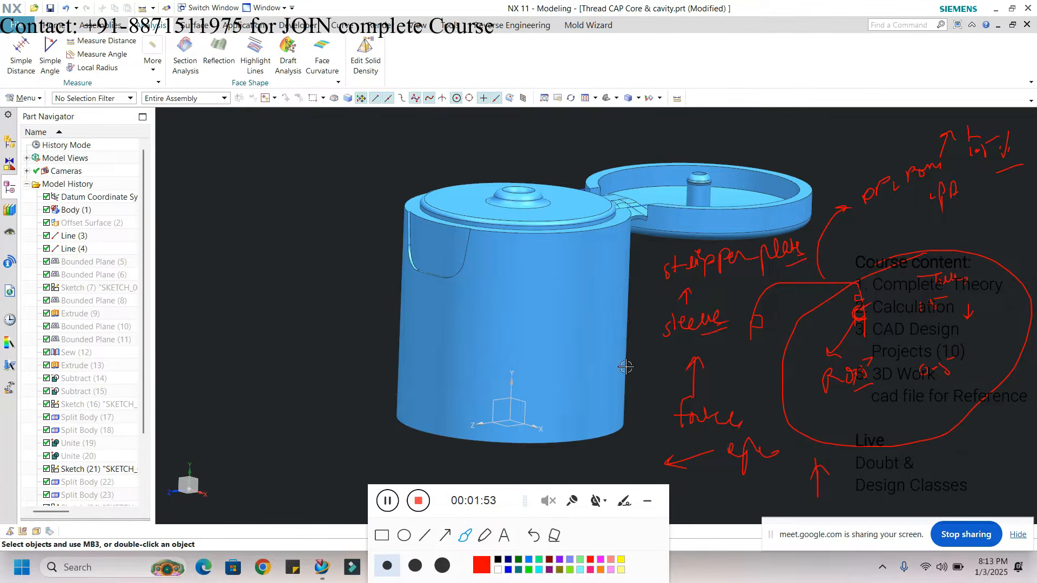
# - Bracket the sleeve and stripper plate notes, circle the plastics note, and write "PVC, PC" above it with an arrow
pyautogui.moveTo(651, 277); pyautogui.dragTo(668, 320)
pyautogui.moveTo(661, 381)
pyautogui.mouseDown()
pyautogui.moveTo(660, 397)
pyautogui.moveTo(648, 389)
pyautogui.moveTo(677, 374)
pyautogui.mouseUp()
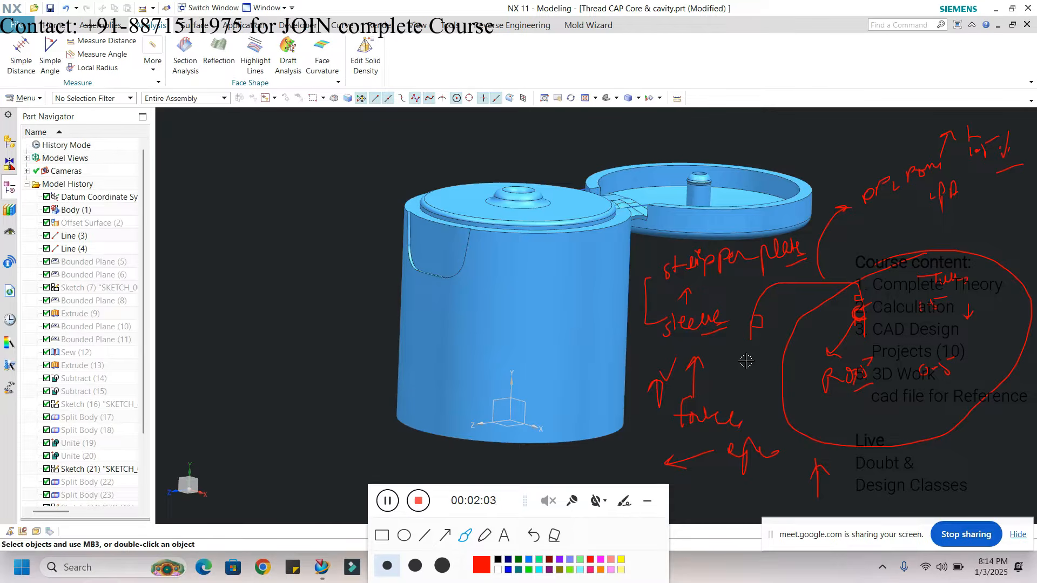
pyautogui.moveTo(899, 211); pyautogui.dragTo(879, 215)
pyautogui.moveTo(896, 162)
pyautogui.mouseDown()
pyautogui.moveTo(863, 174)
pyautogui.moveTo(987, 200)
pyautogui.moveTo(892, 161)
pyautogui.mouseUp()
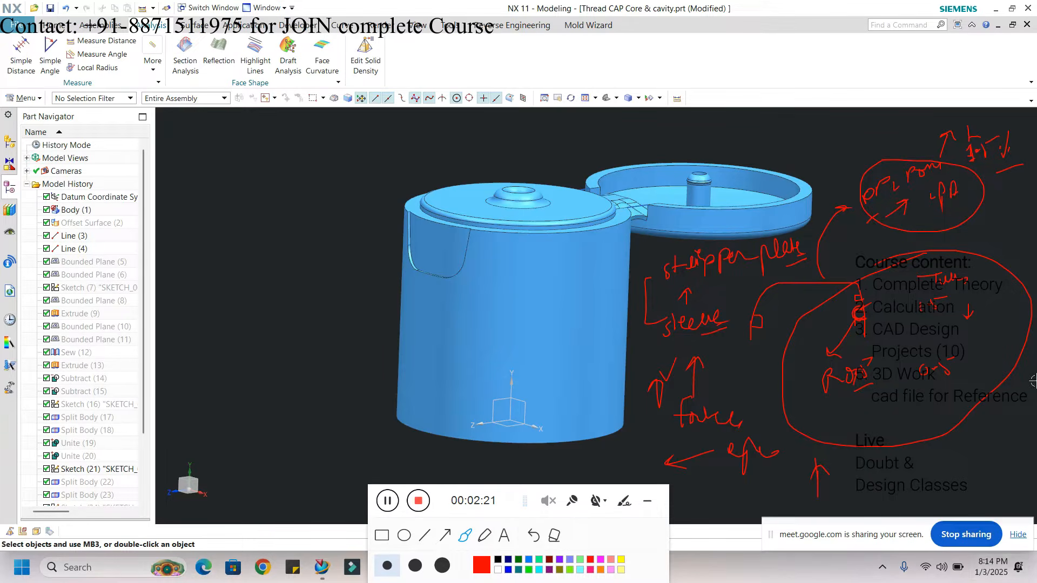
pyautogui.moveTo(928, 222); pyautogui.dragTo(951, 216)
pyautogui.moveTo(842, 255); pyautogui.dragTo(837, 261)
pyautogui.moveTo(887, 153); pyautogui.dragTo(895, 153)
pyautogui.moveTo(909, 202); pyautogui.dragTo(898, 202)
pyautogui.moveTo(871, 169)
pyautogui.mouseDown()
pyautogui.moveTo(800, 148)
pyautogui.moveTo(811, 129)
pyautogui.moveTo(870, 140)
pyautogui.moveTo(858, 97)
pyautogui.mouseUp()
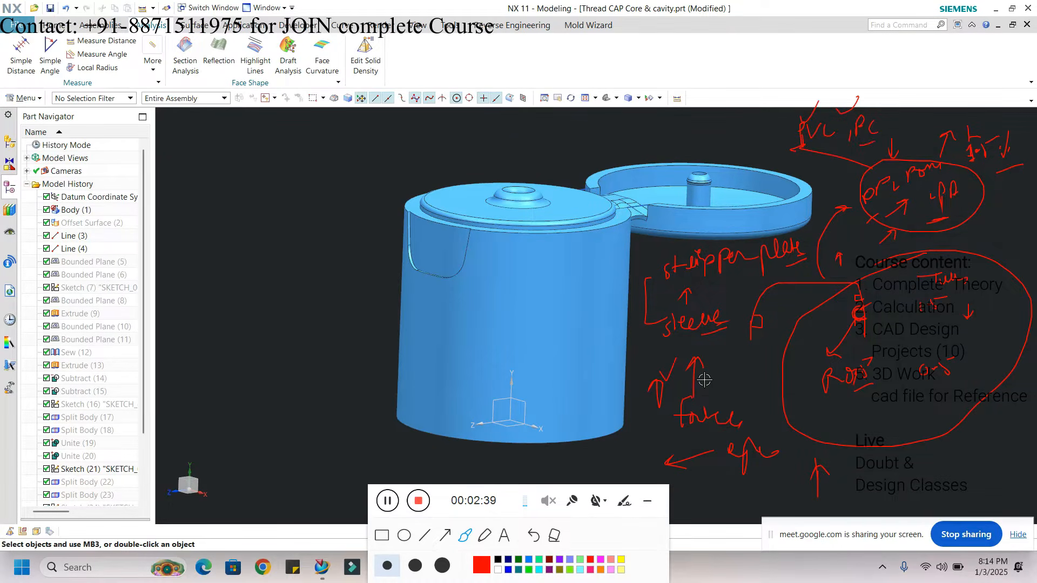
# - Add arrows and check marks linking the "PVC, PC" note to the force note, and close the drawing tool
pyautogui.moveTo(821, 197)
pyautogui.mouseDown()
pyautogui.moveTo(745, 408)
pyautogui.moveTo(766, 401)
pyautogui.mouseUp()
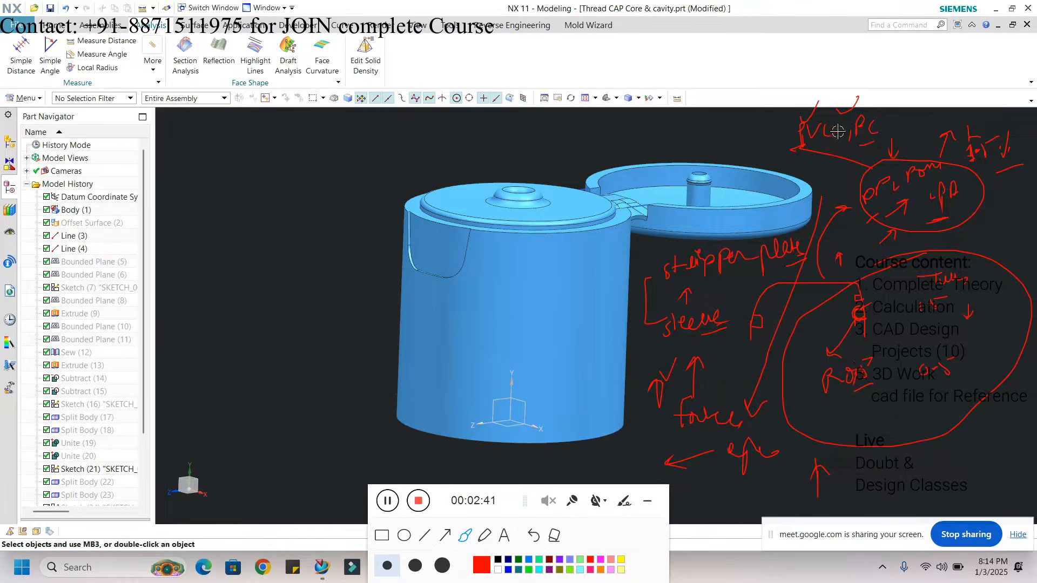
pyautogui.moveTo(781, 133); pyautogui.dragTo(745, 141)
pyautogui.moveTo(773, 161)
pyautogui.mouseDown()
pyautogui.moveTo(788, 141)
pyautogui.moveTo(787, 150)
pyautogui.mouseUp()
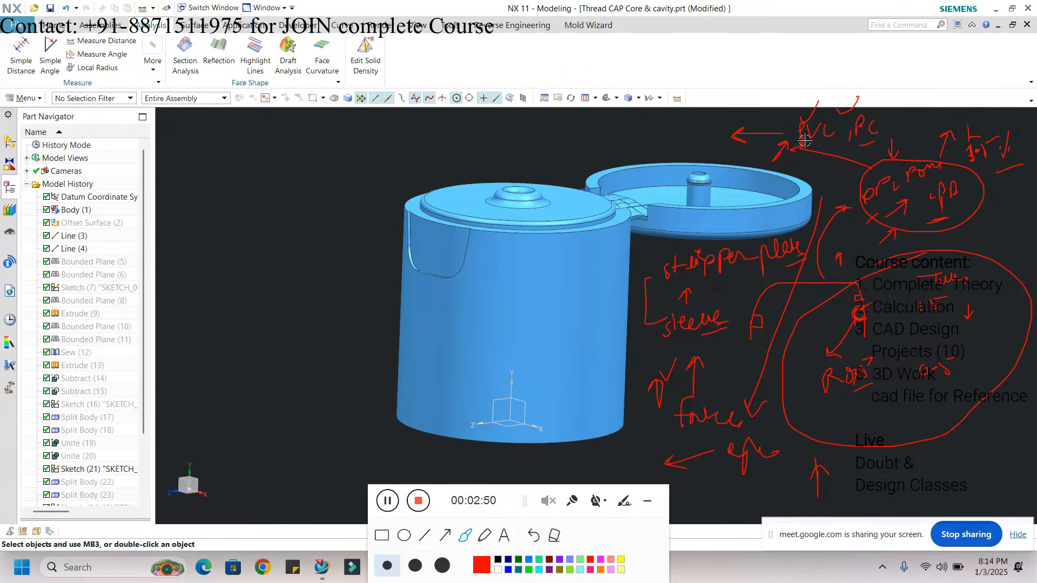
pyautogui.moveTo(716, 381); pyautogui.dragTo(727, 364)
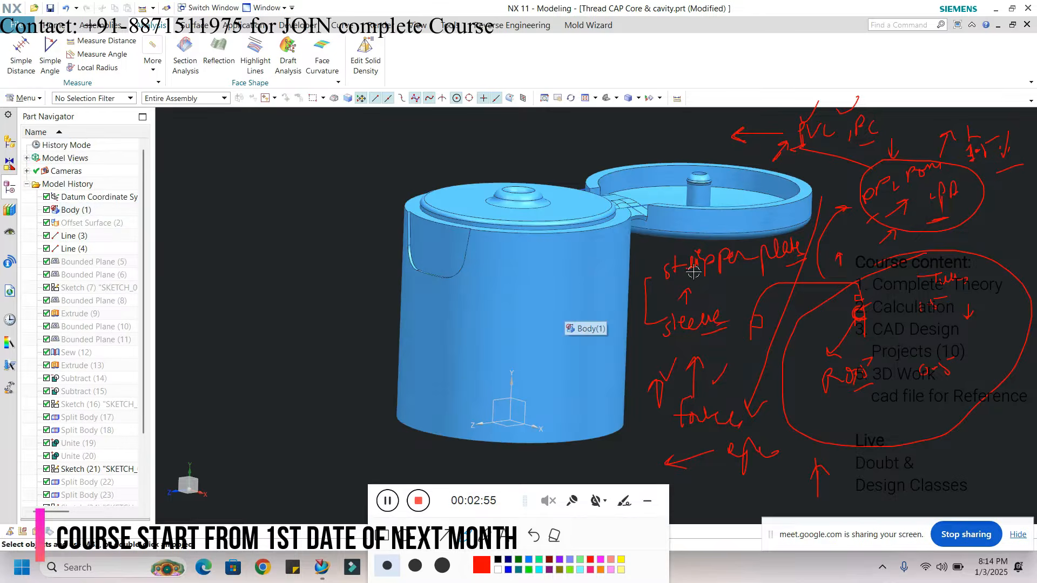
pyautogui.click(649, 504)
# - Show all bodies of the mold, and hide the upper block to expose the cap and the two pins
pyautogui.moveTo(701, 259)
pyautogui.mouseDown(button='middle')
pyautogui.moveTo(719, 303)
pyautogui.moveTo(719, 285)
pyautogui.moveTo(738, 277)
pyautogui.moveTo(679, 259)
pyautogui.mouseUp(button='middle')
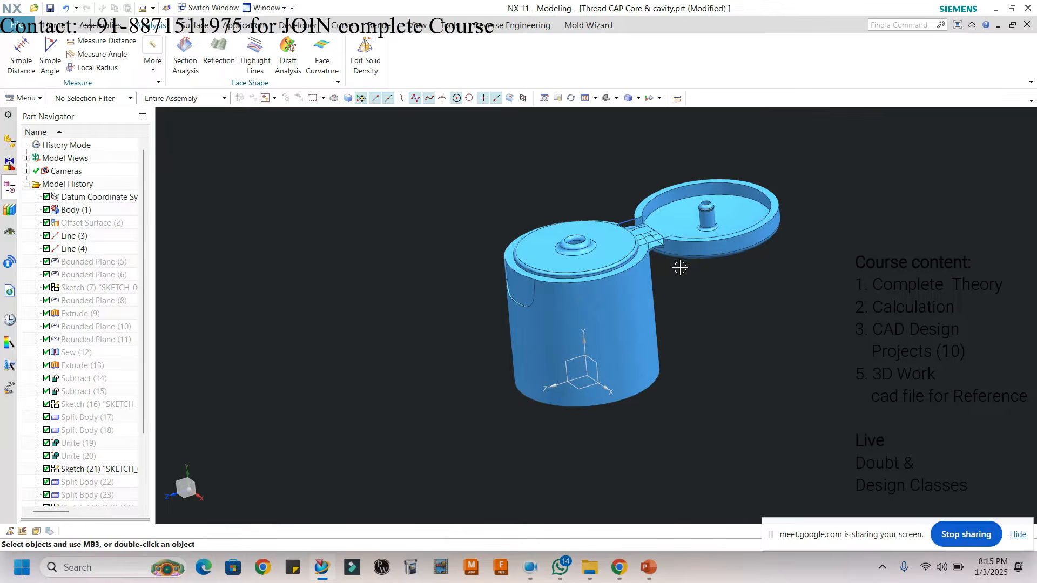
pyautogui.moveTo(695, 266); pyautogui.dragTo(616, 268, button='middle')
pyautogui.scroll(-5, 496, 267)
pyautogui.scroll(4, 514, 313)
pyautogui.hotkey('ctrl', 'shift', 'u')
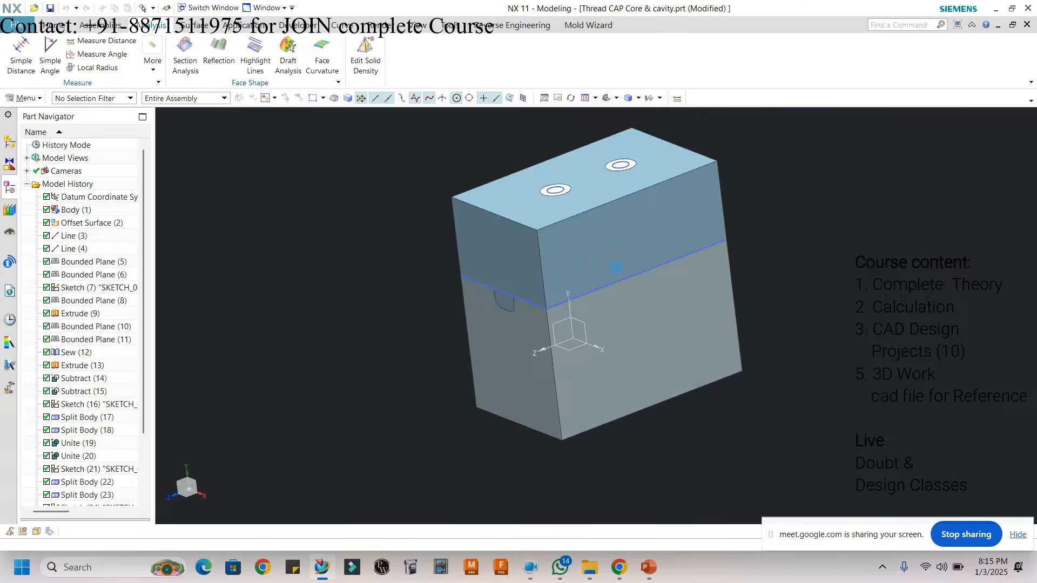
pyautogui.hotkey('ctrl', 'shift', 'i')
pyautogui.click(618, 253)
pyautogui.scroll(2, 619, 244)
pyautogui.click(260, 178)
pyautogui.scroll(-2, 538, 205)
pyautogui.scroll(2, 544, 196)
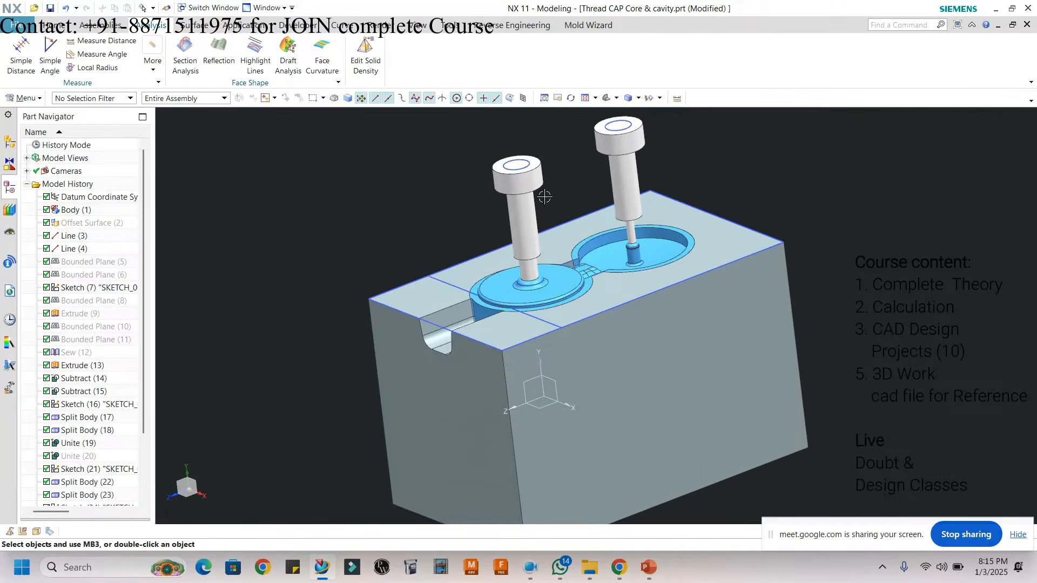
# - Hide the two stepped pins standing above the cap body and the lid
pyautogui.click(522, 231)
pyautogui.hotkey('ctrl', 'shift', 'i')
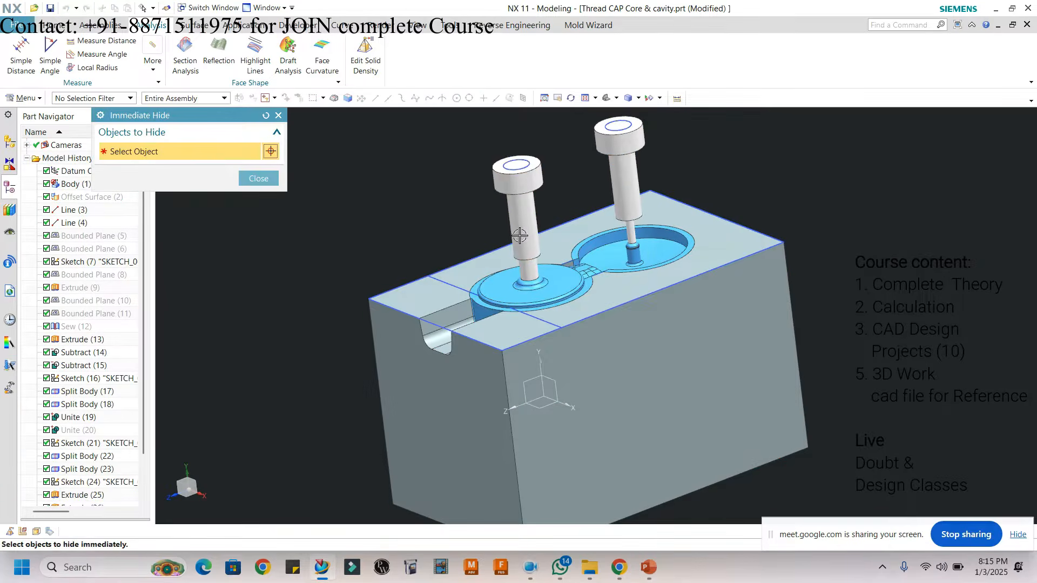
pyautogui.click(631, 181)
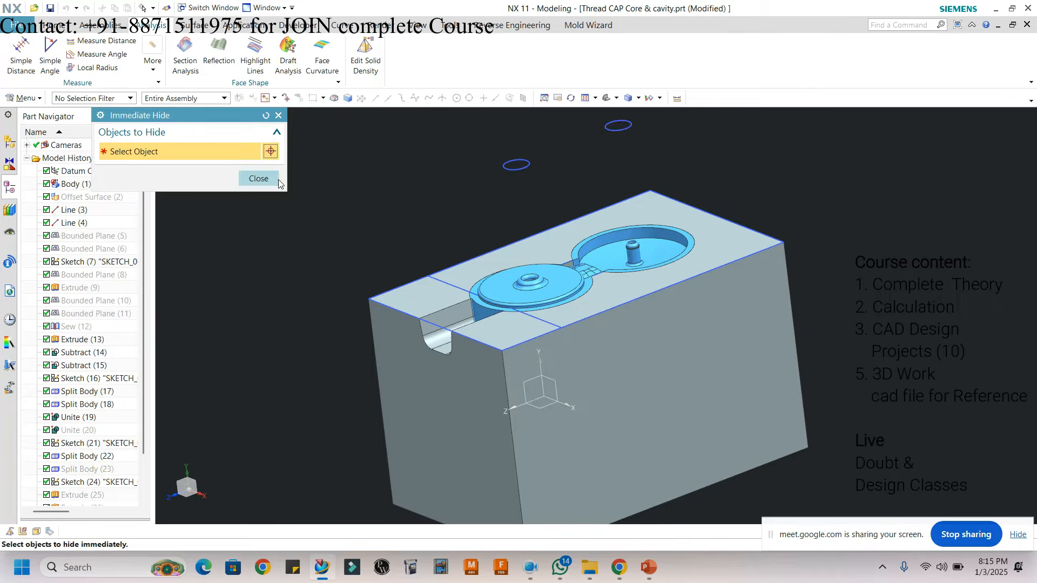
pyautogui.click(258, 178)
# - Swap the shown and hidden bodies, and face the upper mold block squarely from the end with the protruding tab
pyautogui.moveTo(642, 295); pyautogui.dragTo(567, 308, button='middle')
pyautogui.scroll(5, 551, 273)
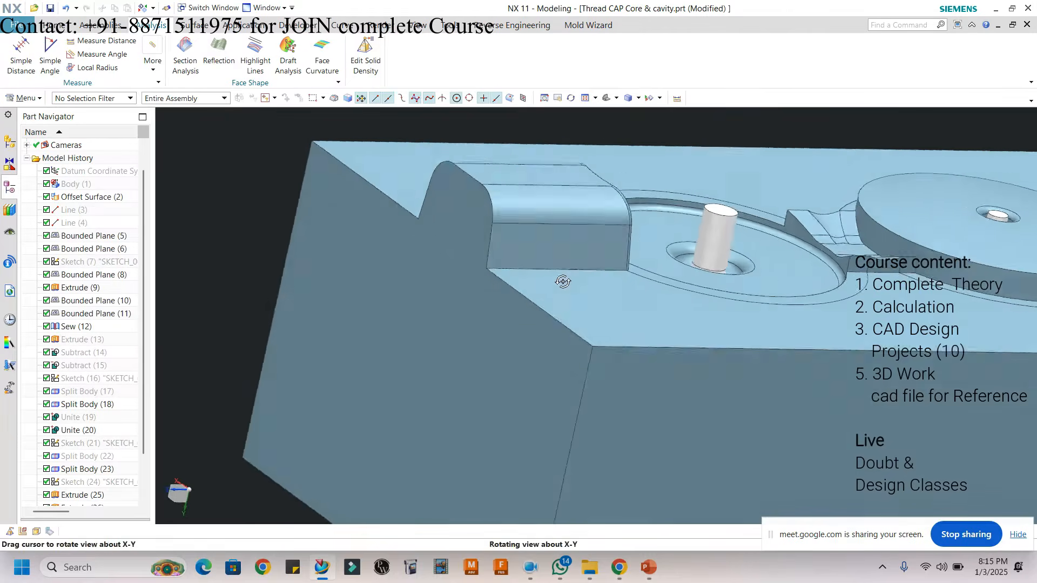
pyautogui.moveTo(491, 328); pyautogui.dragTo(521, 282, button='middle')
pyautogui.press('F8')
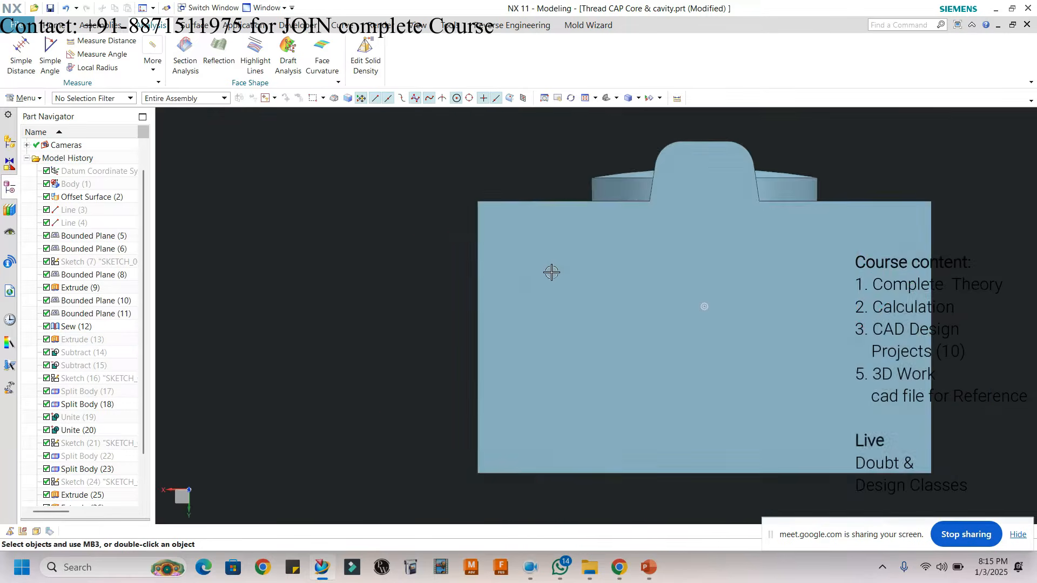
# - Swap the shown and hidden bodies, and examine the recess in the mold block where it meets the edge of the cap body
pyautogui.scroll(-2, 652, 195)
pyautogui.moveTo(625, 210); pyautogui.dragTo(556, 245, button='middle')
pyautogui.scroll(3, 469, 227)
pyautogui.moveTo(456, 221); pyautogui.dragTo(543, 291, button='middle')
pyautogui.scroll(-3, 543, 291)
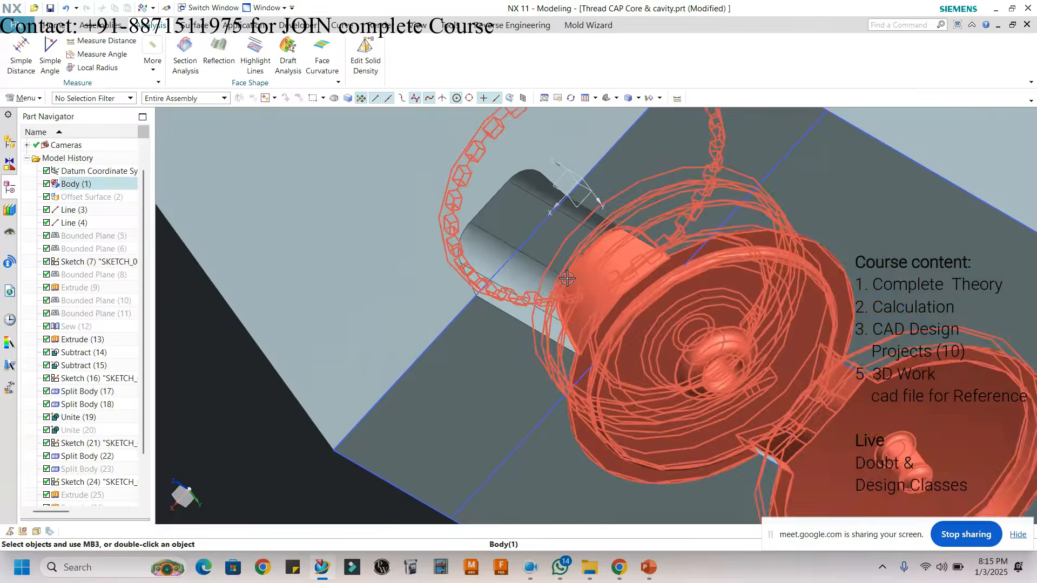
pyautogui.scroll(3, 544, 316)
pyautogui.scroll(-3, 518, 302)
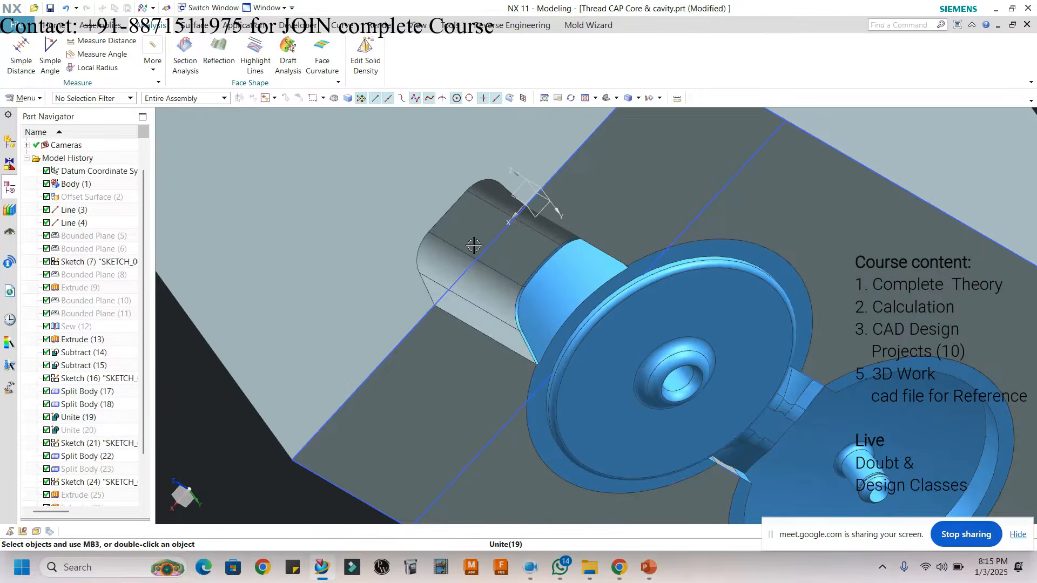
pyautogui.scroll(3, 500, 302)
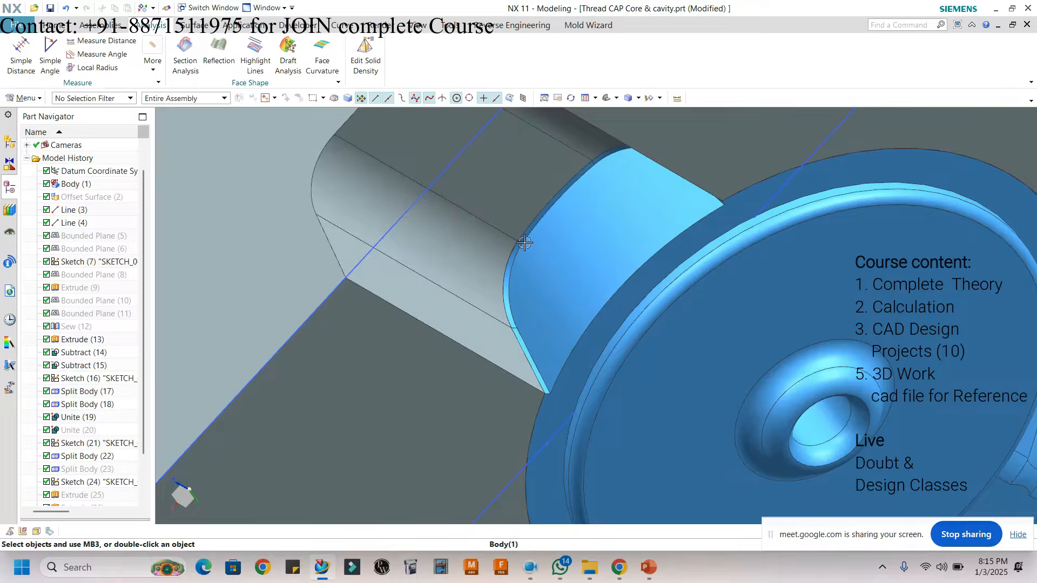
pyautogui.scroll(-5, 580, 239)
pyautogui.scroll(2, 583, 243)
pyautogui.scroll(-2, 591, 261)
pyautogui.moveTo(590, 261); pyautogui.dragTo(677, 336, button='middle')
# - Face the cap and mold block squarely from the end to examine the recess outline and the cap flange below the block
pyautogui.press('F8')
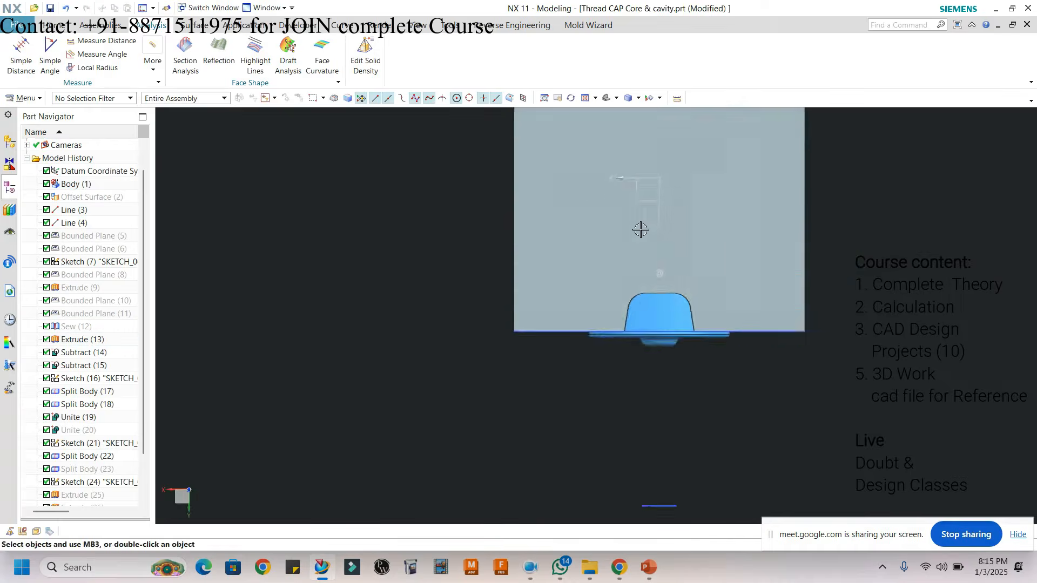
pyautogui.scroll(-3, 640, 230)
pyautogui.scroll(7, 637, 263)
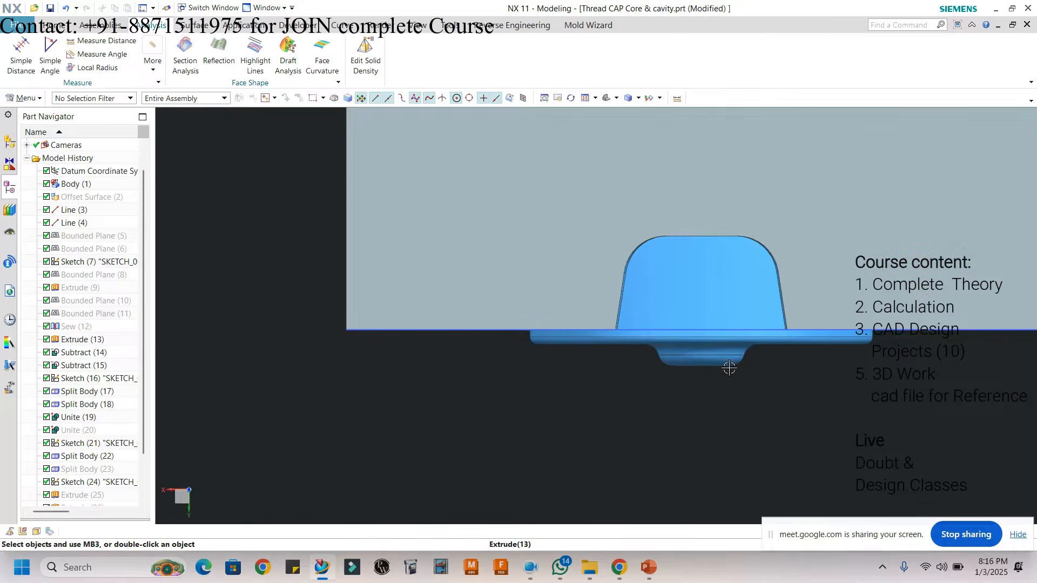
pyautogui.scroll(-2, 753, 440)
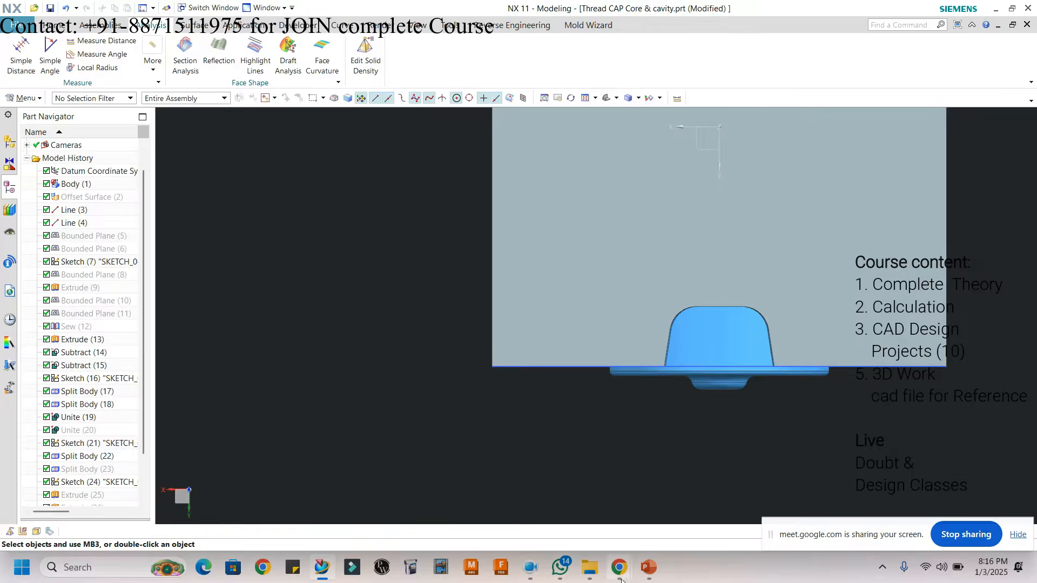
# - Check the Google Meet call in Chrome and minimise its window again
pyautogui.moveTo(620, 571)
pyautogui.click(645, 485)
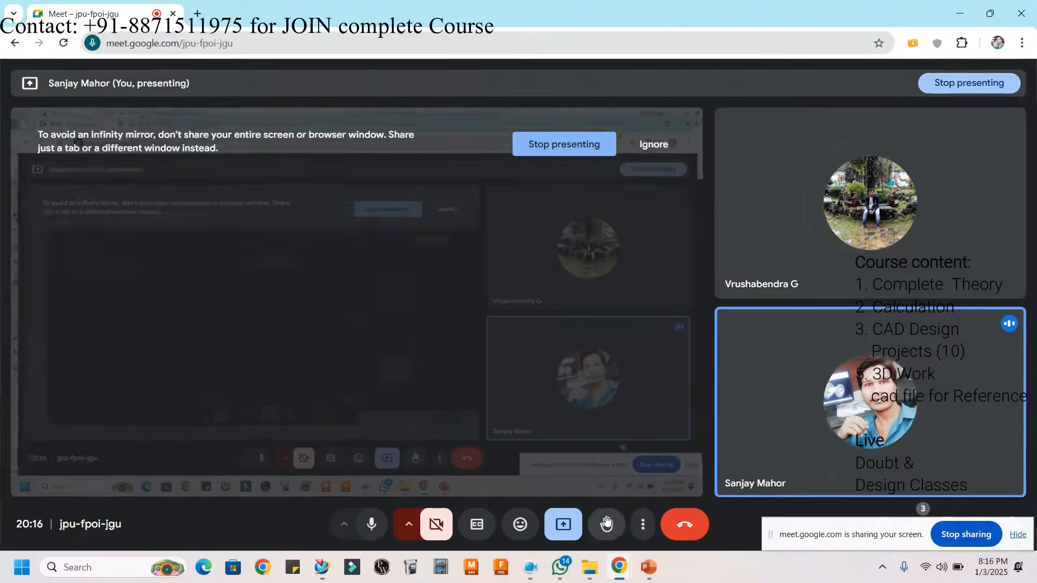
pyautogui.click(954, 11)
pyautogui.moveTo(613, 299); pyautogui.dragTo(717, 308, button='middle')
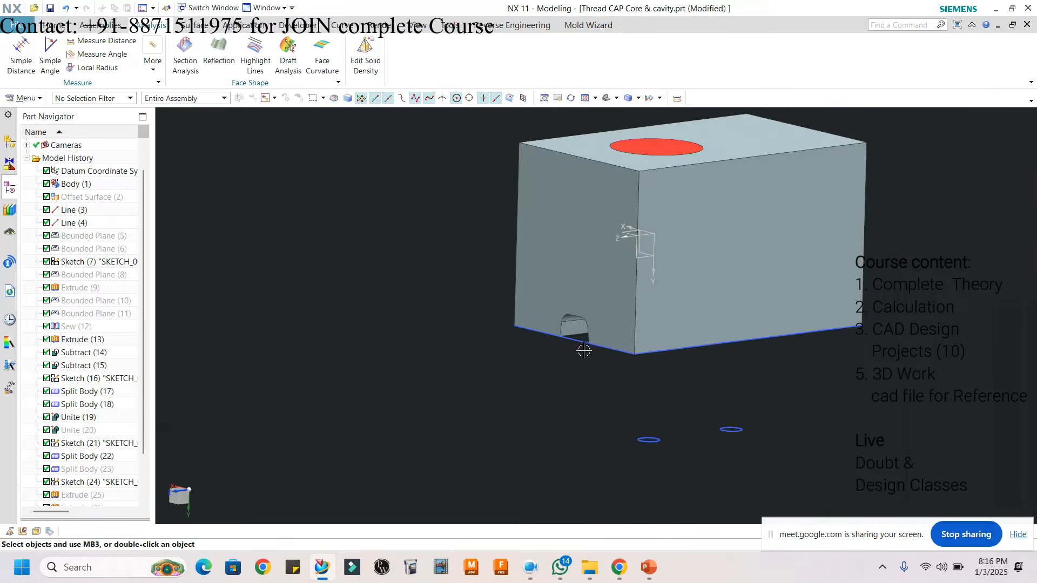
pyautogui.click(925, 571)
pyautogui.click(730, 430)
pyautogui.scroll(-1, 657, 396)
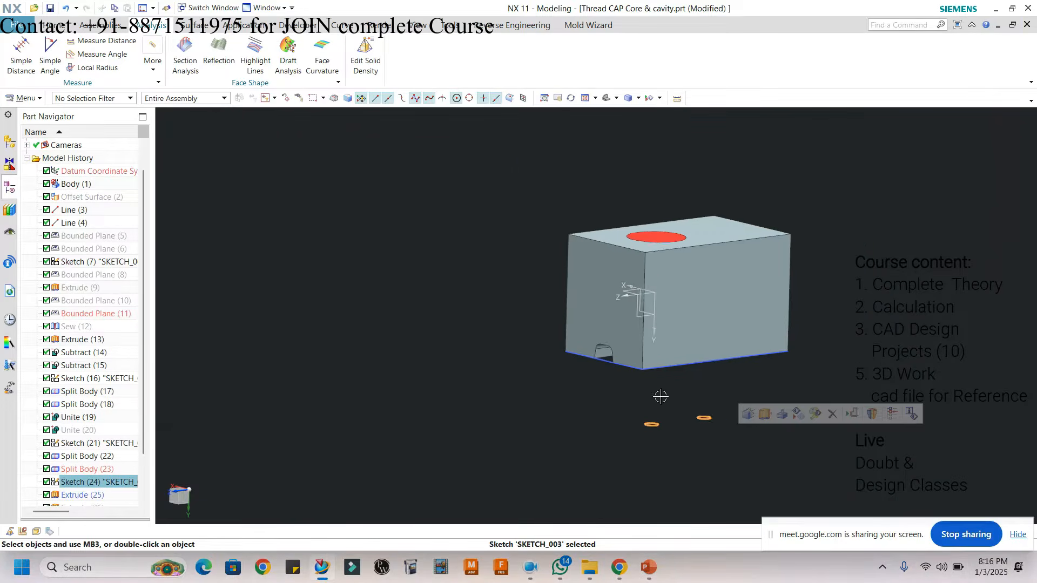
pyautogui.press('Escape')
pyautogui.scroll(-2, 643, 351)
pyautogui.scroll(2, 676, 331)
# - Swap the shown and hidden bodies, and cut a one-plane view section through both stepped pins to examine the recess around the lid pin
pyautogui.moveTo(638, 347); pyautogui.dragTo(746, 353, button='middle')
pyautogui.hotkey('ctrl', 'shift', 'b')
pyautogui.hotkey('ctrl', 'h')
pyautogui.press('F8')
pyautogui.scroll(4, 562, 309)
pyautogui.scroll(-3, 562, 310)
pyautogui.scroll(2, 517, 261)
pyautogui.scroll(-1, 521, 268)
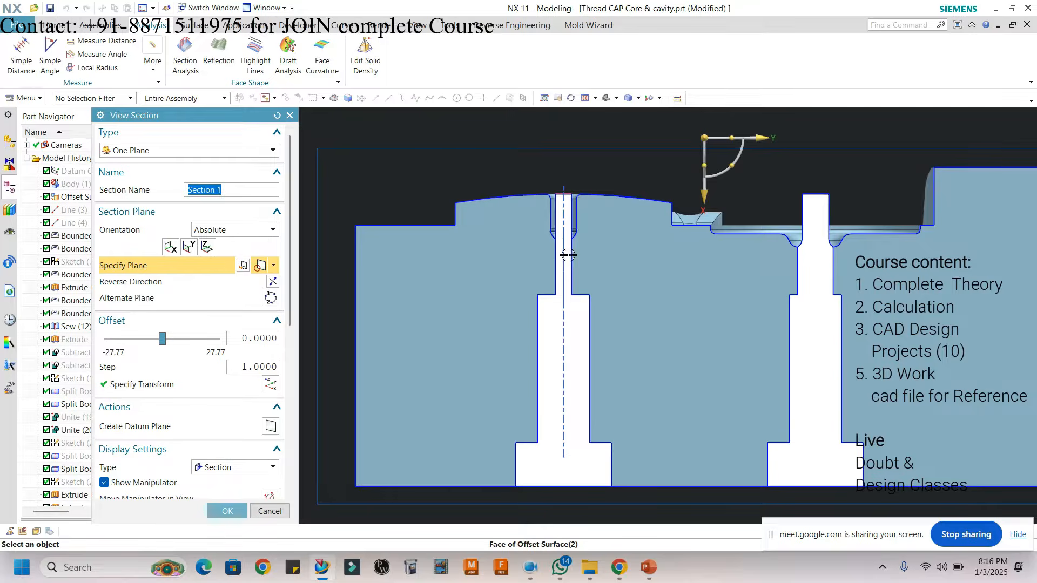
pyautogui.scroll(-1, 567, 275)
pyautogui.scroll(1, 568, 284)
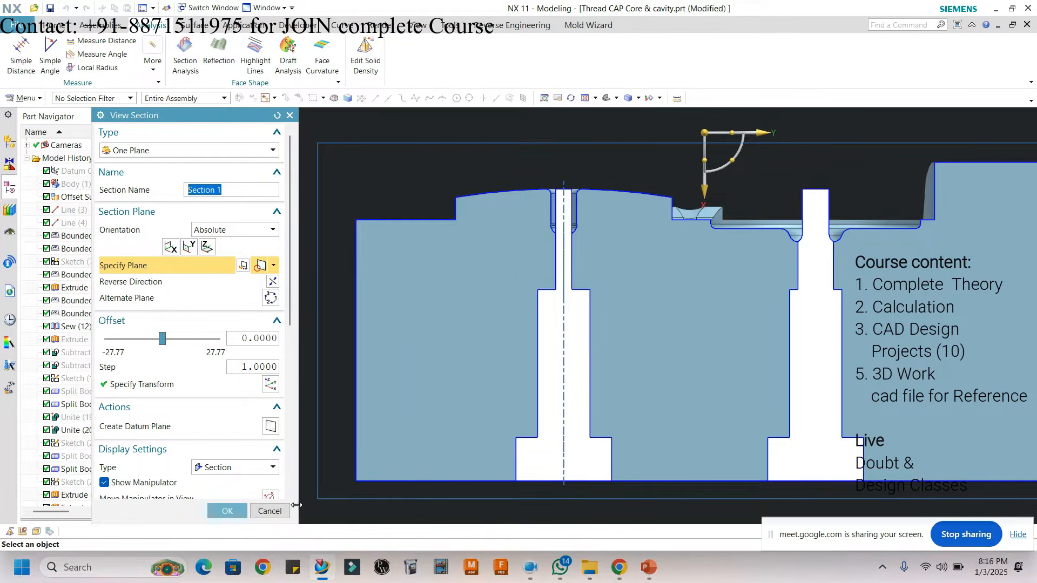
pyautogui.scroll(5, 559, 262)
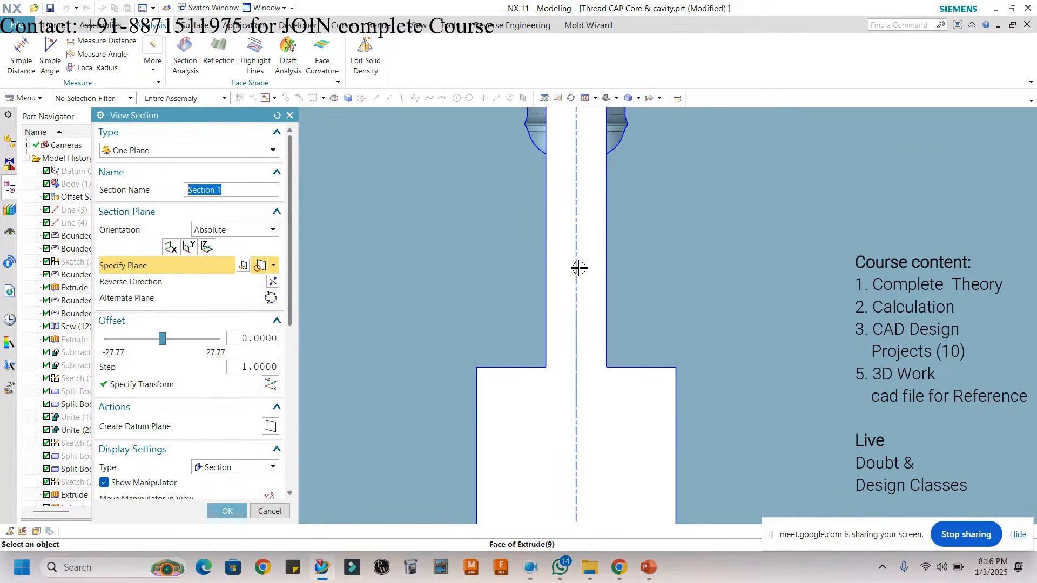
pyautogui.scroll(-3, 600, 272)
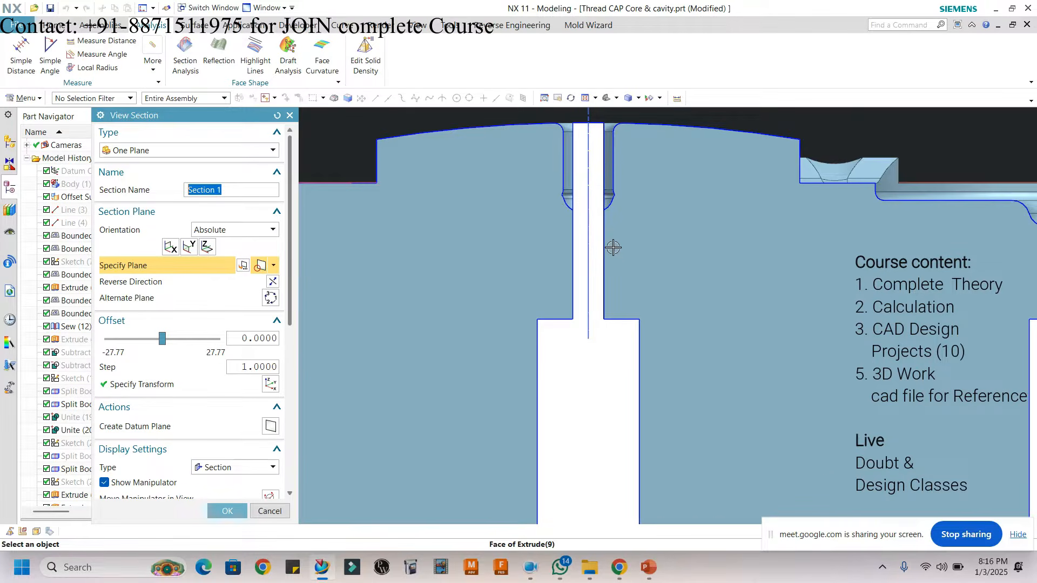
# - Reopen the drawing tool, erase the old annotations, and sketch a thin horizontal bar above the section with thickness arrows and the circled note "1.8"
pyautogui.click(538, 575)
pyautogui.click(464, 536)
pyautogui.scroll(-6, 544, 324)
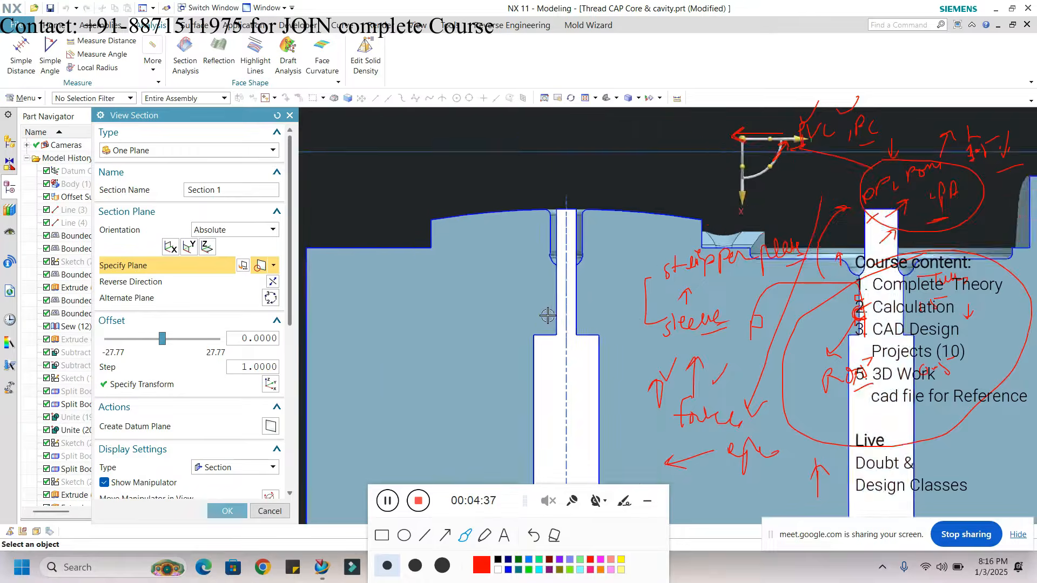
pyautogui.click(558, 536)
pyautogui.scroll(-1, 459, 324)
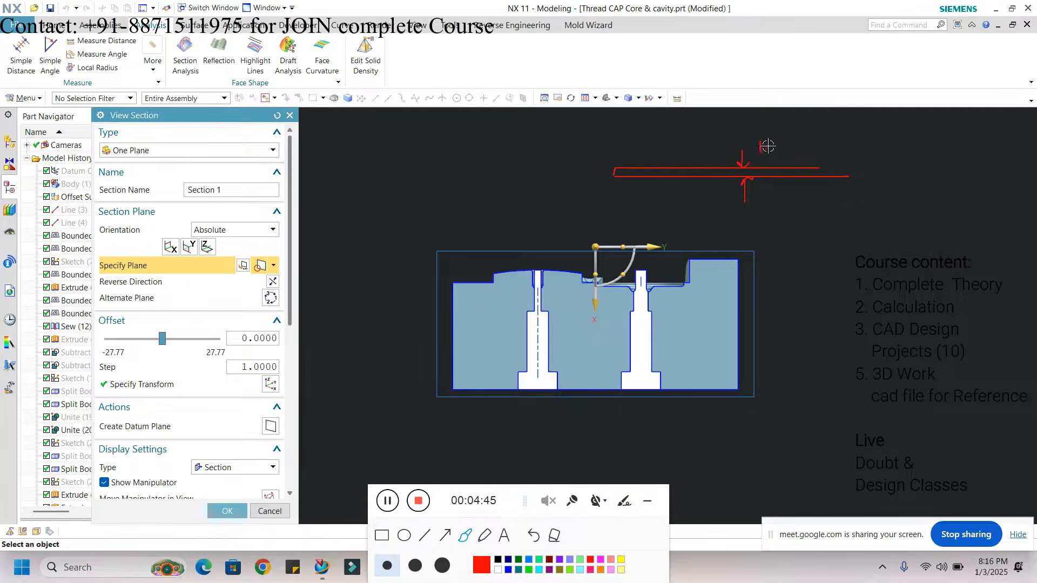
# - Draw upward arrows below and on the lid pin, circle both pin tips, and erase the annotations
pyautogui.moveTo(541, 429); pyautogui.dragTo(540, 394)
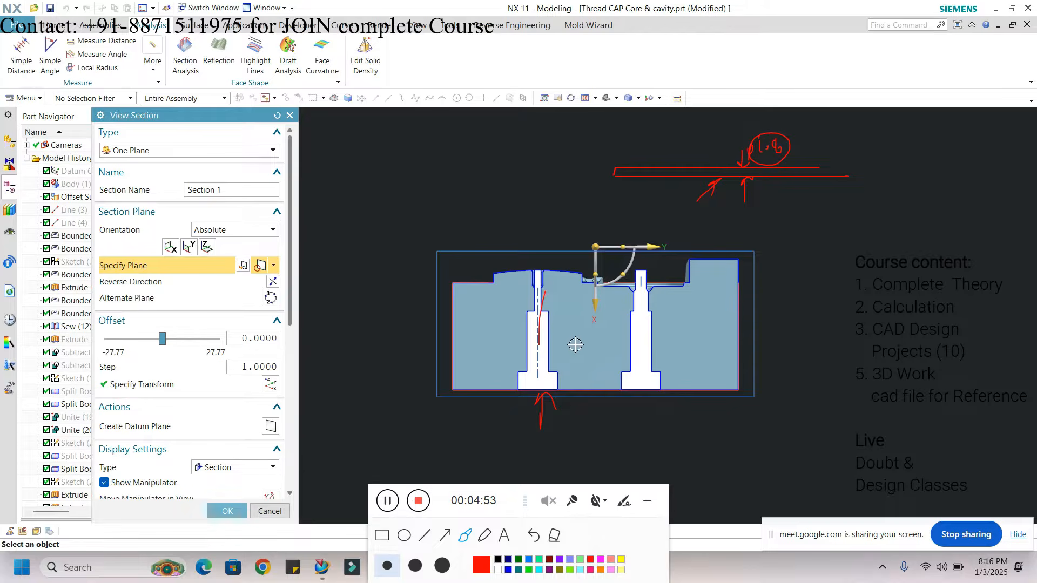
pyautogui.moveTo(526, 316); pyautogui.dragTo(549, 320)
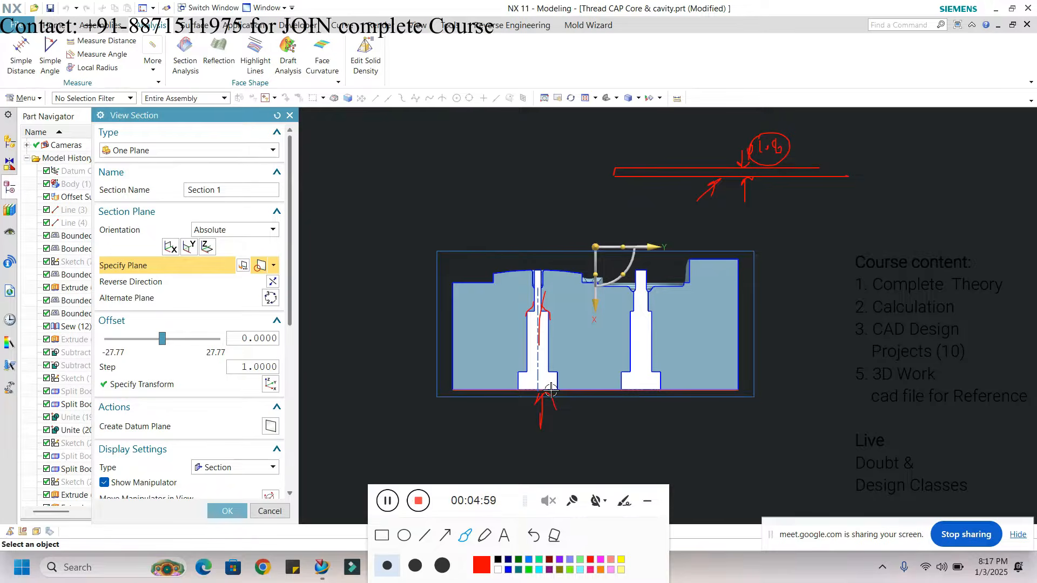
pyautogui.scroll(2, 650, 324)
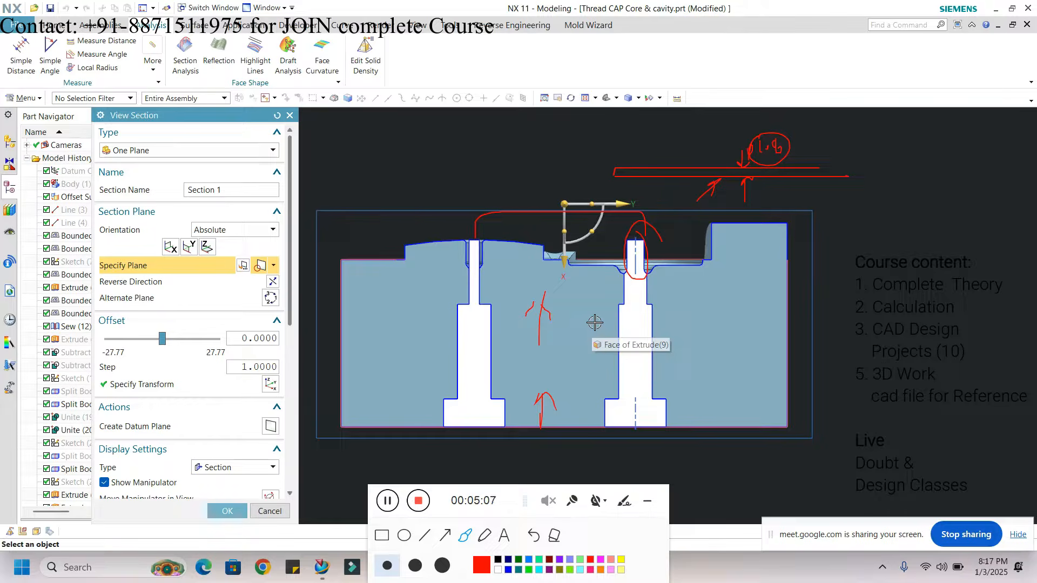
pyautogui.scroll(3, 483, 280)
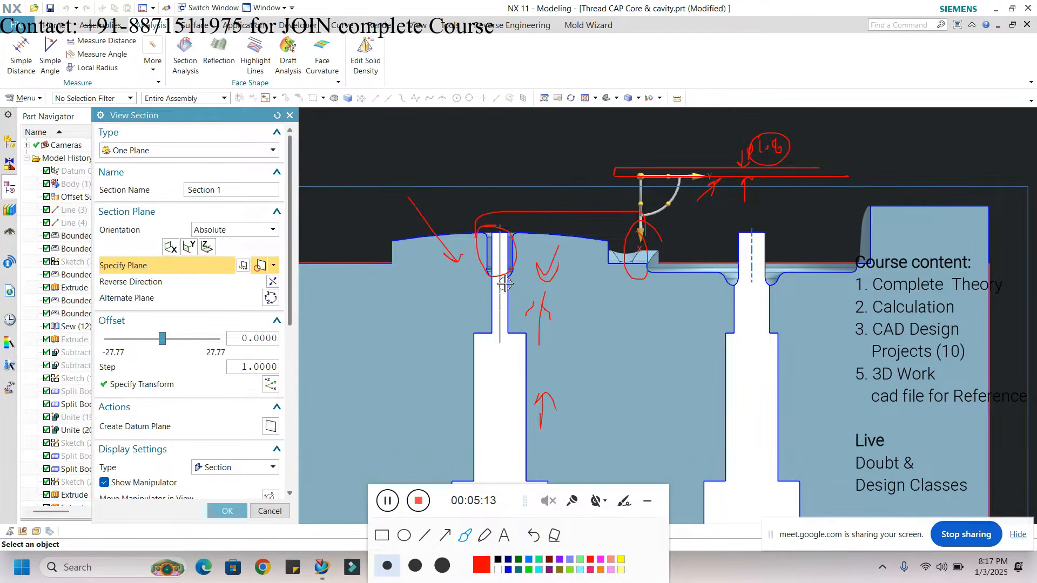
pyautogui.scroll(1, 494, 281)
pyautogui.click(554, 535)
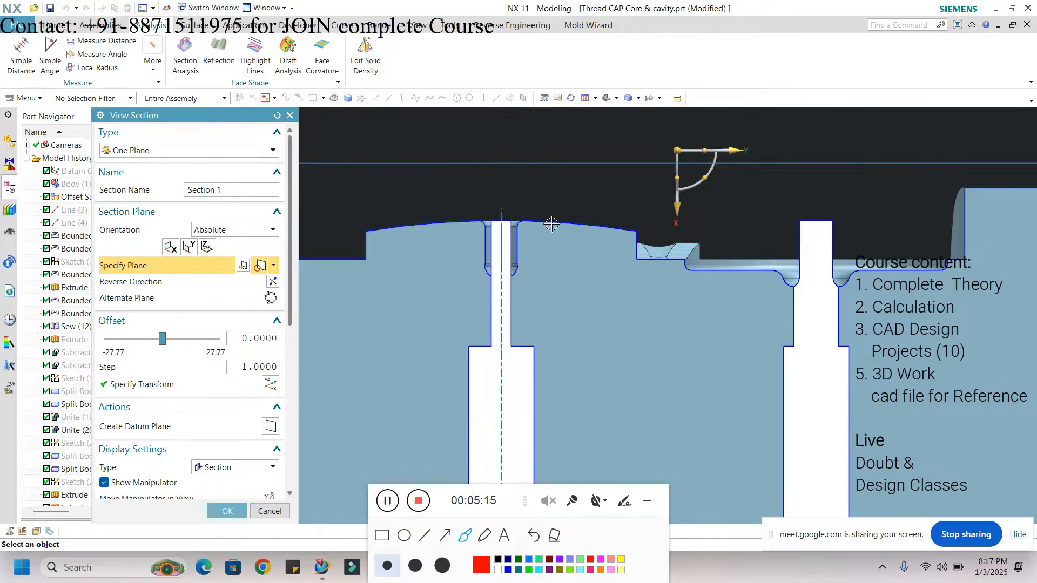
# - Mark the recess around the lid pin's tip with a circle, a downward arrow and the note "EDM", and erase the annotations
pyautogui.scroll(-2, 549, 257)
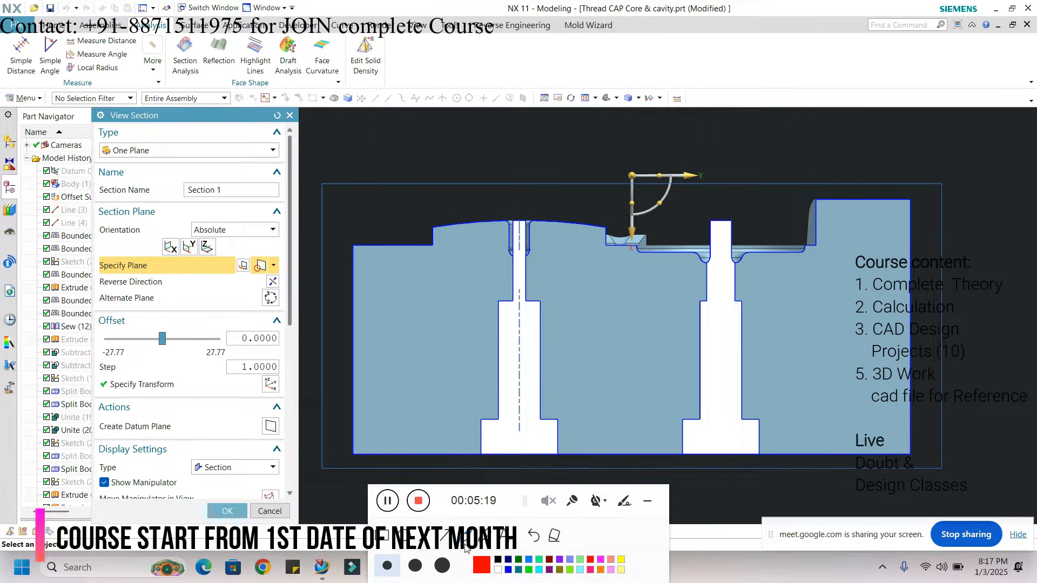
pyautogui.moveTo(515, 169); pyautogui.dragTo(516, 199)
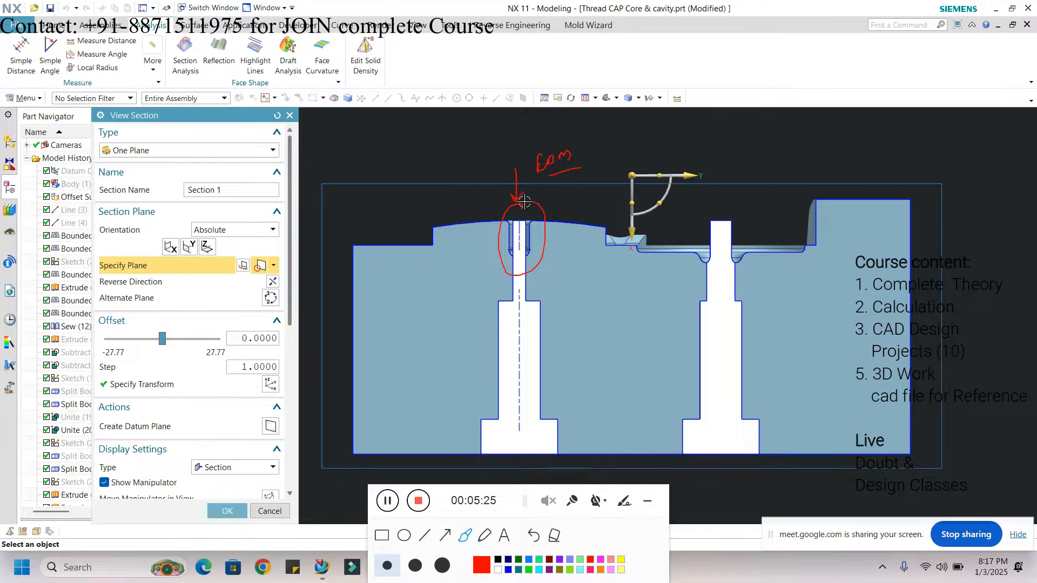
pyautogui.scroll(5, 520, 217)
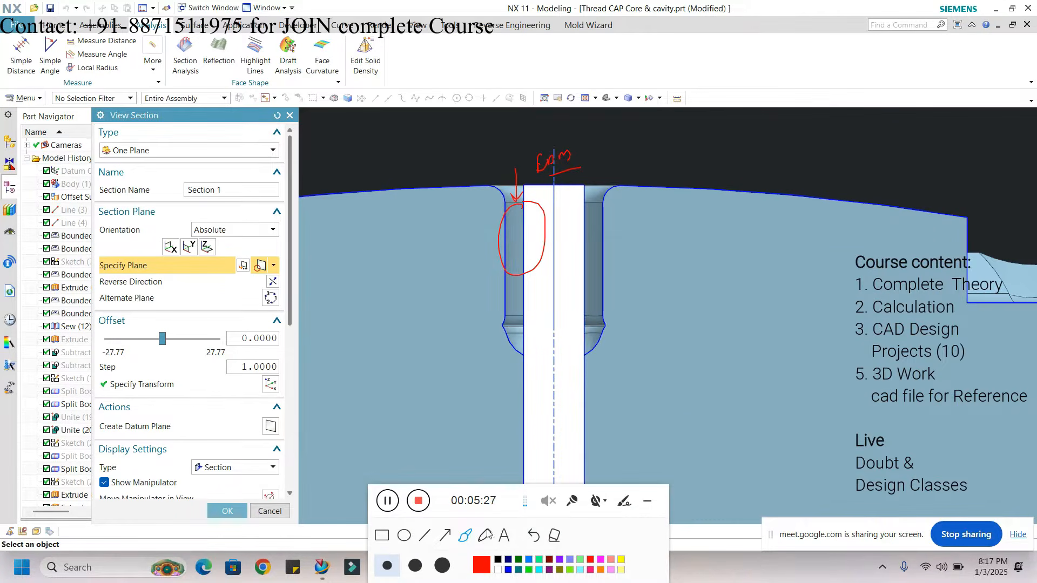
pyautogui.scroll(2, 523, 201)
pyautogui.click(554, 535)
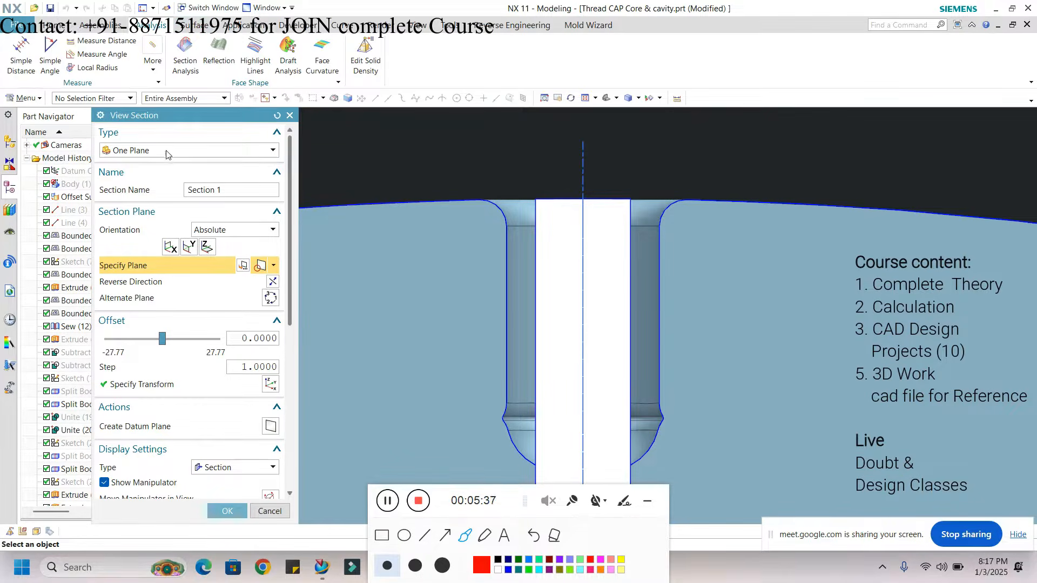
# - Close the view section and the drawing tool, and section the block again on one plane through both pins
pyautogui.click(290, 115)
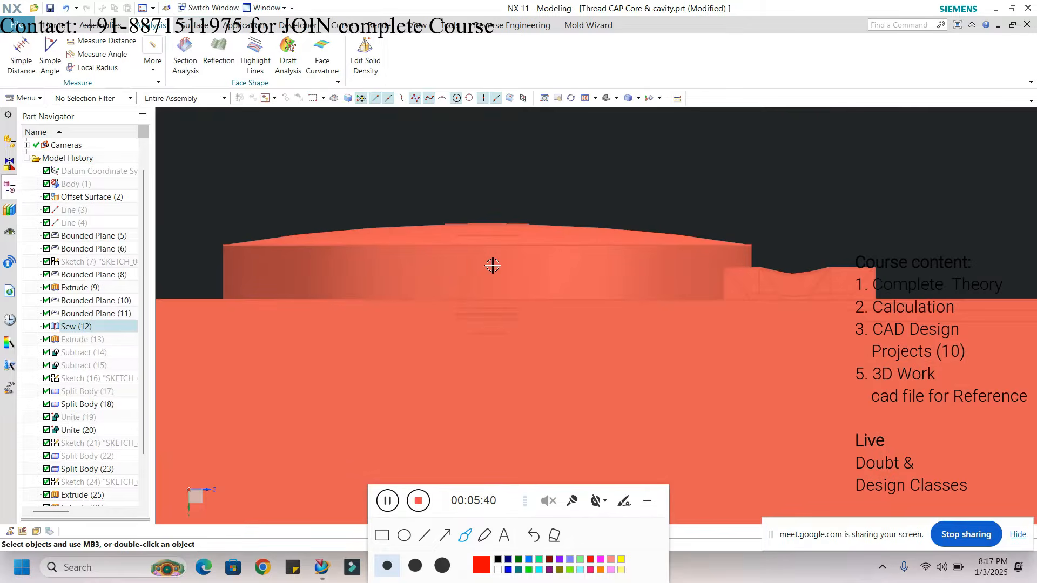
pyautogui.scroll(3, 626, 259)
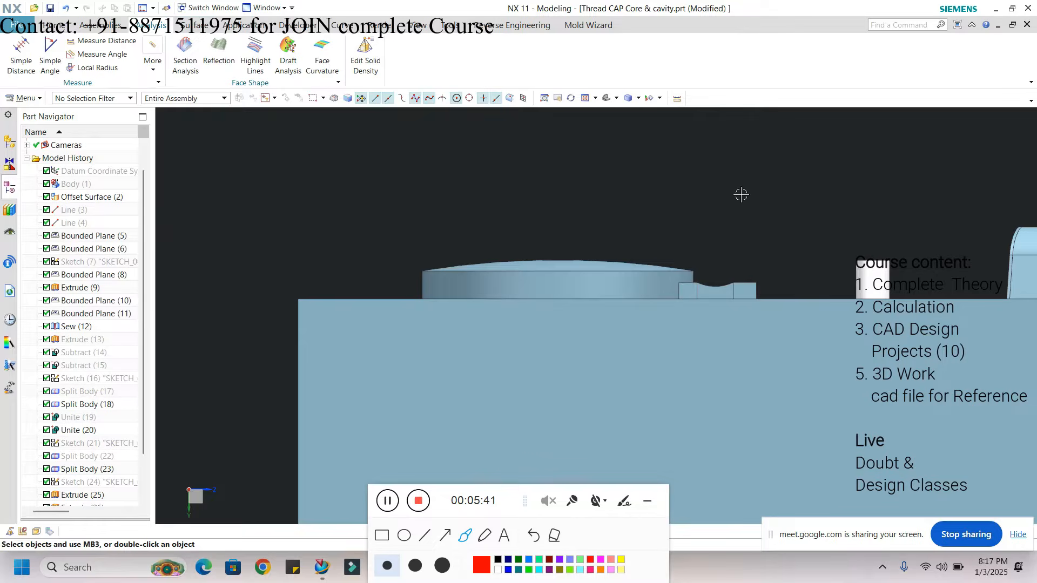
pyautogui.click(647, 508)
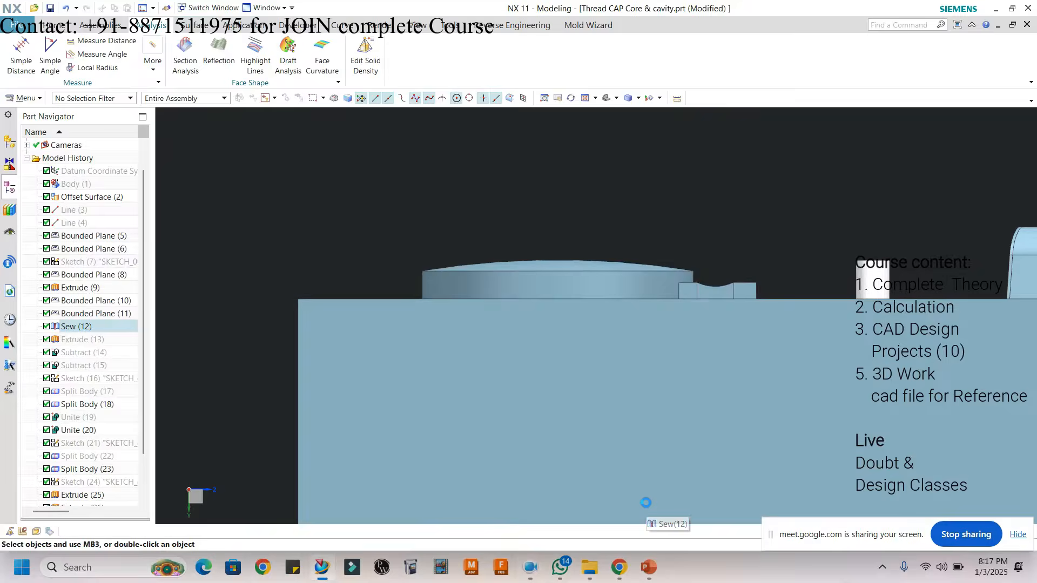
pyautogui.hotkey('ctrl', 'h')
pyautogui.scroll(-2, 463, 305)
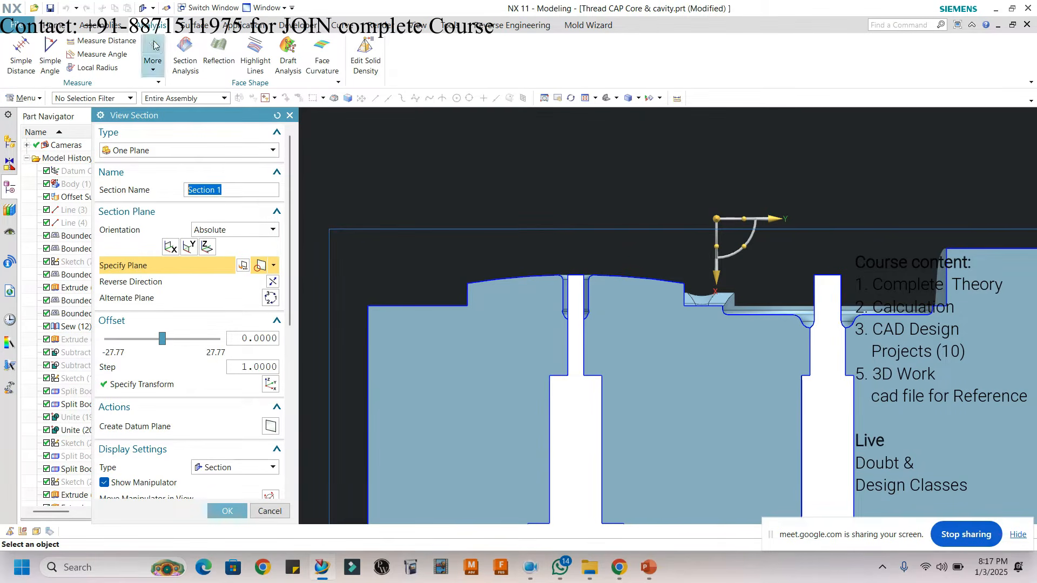
pyautogui.moveTo(172, 107); pyautogui.dragTo(203, 125)
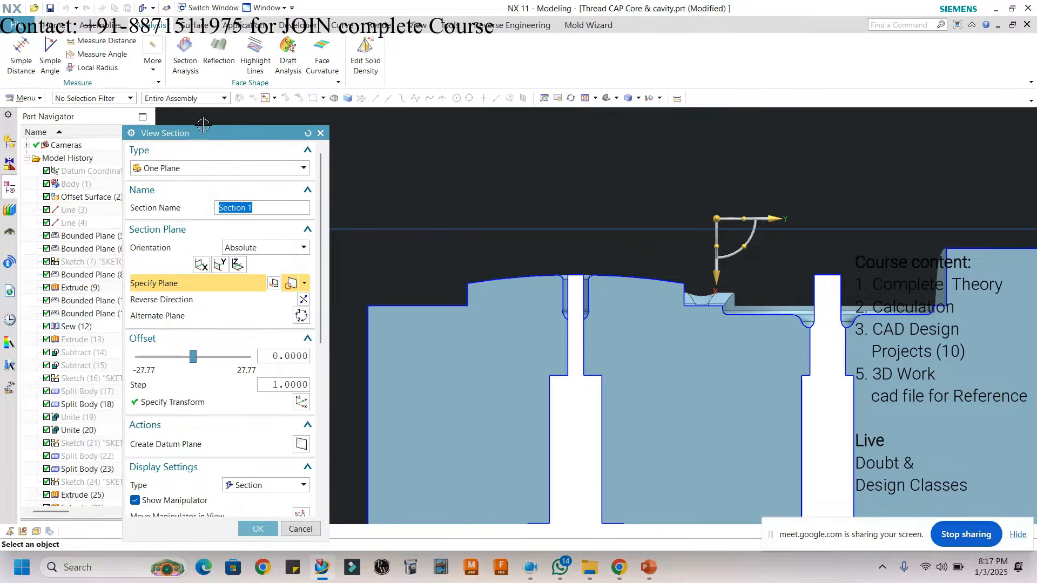
# - Measure the projected distance along the Z-axis from the recess wall to the side of the lid pin near its tip
pyautogui.click(98, 45)
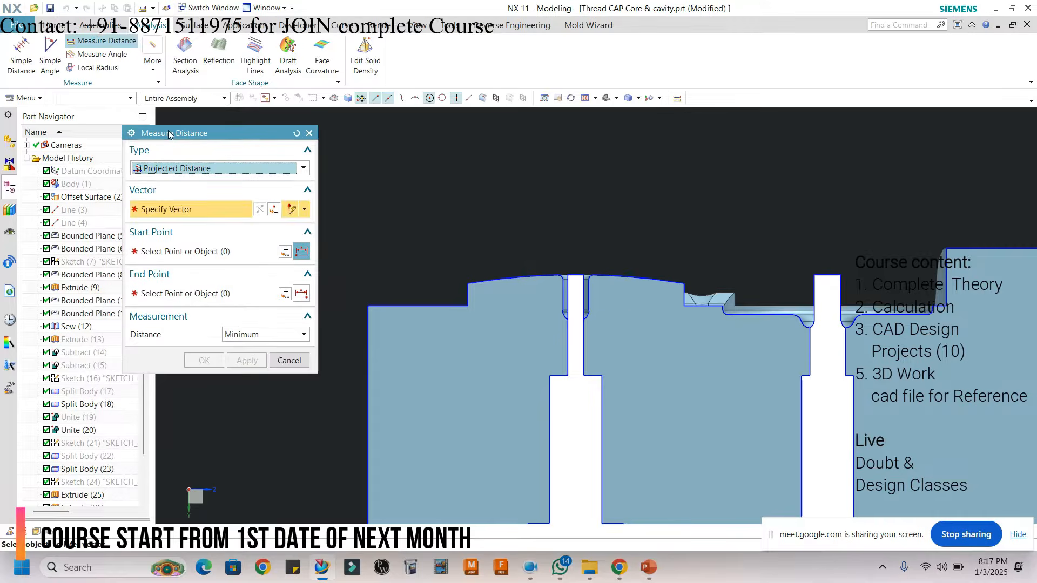
pyautogui.click(195, 169)
pyautogui.click(181, 195)
pyautogui.scroll(8, 605, 297)
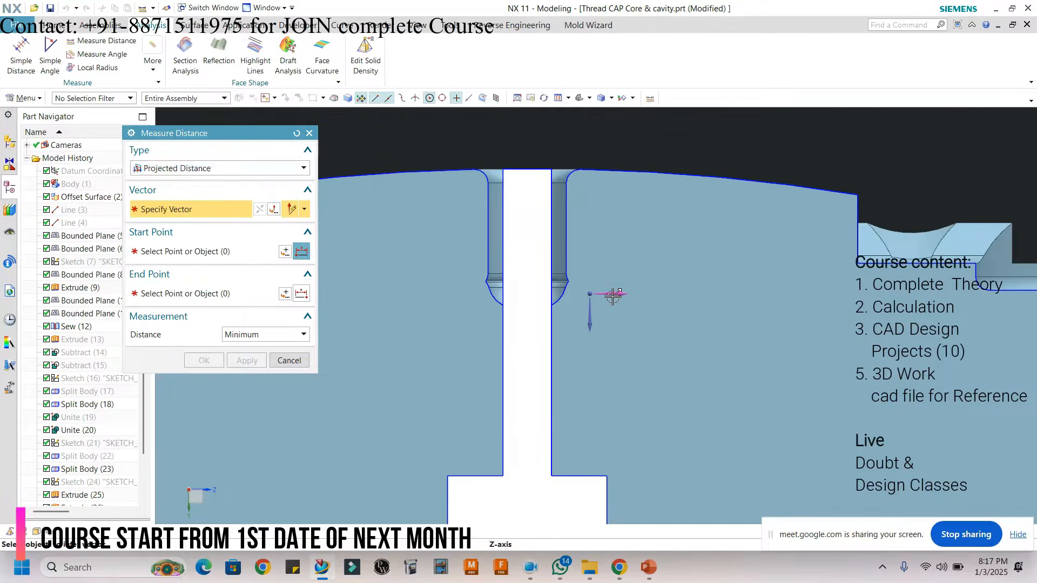
pyautogui.click(506, 159)
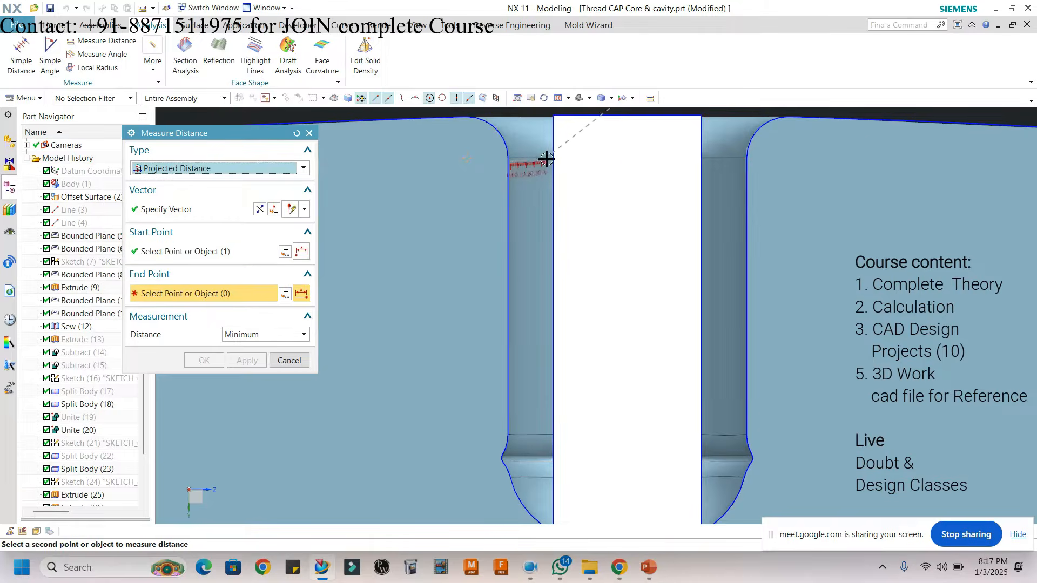
pyautogui.click(551, 159)
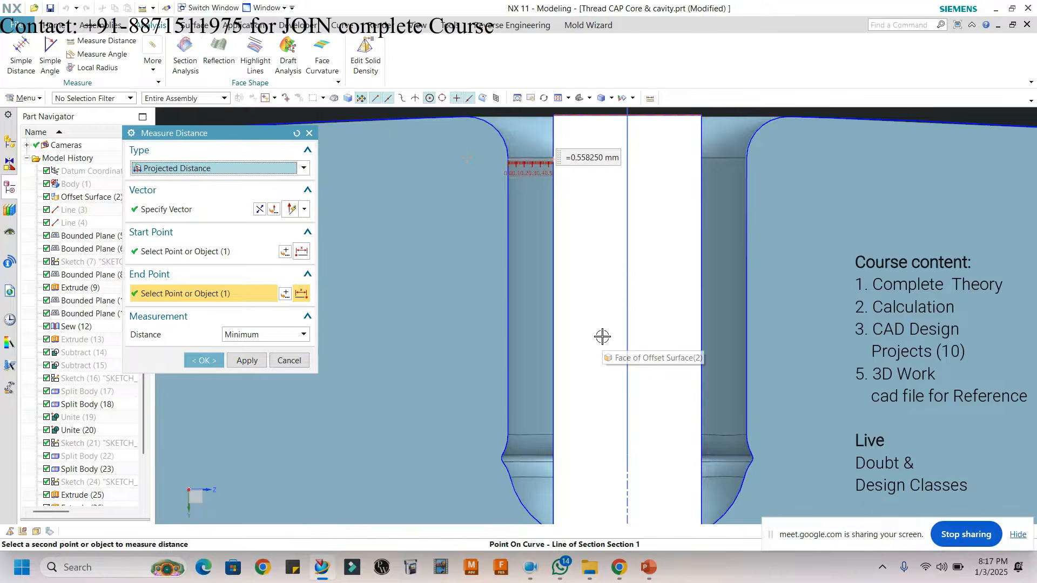
pyautogui.scroll(-3, 603, 337)
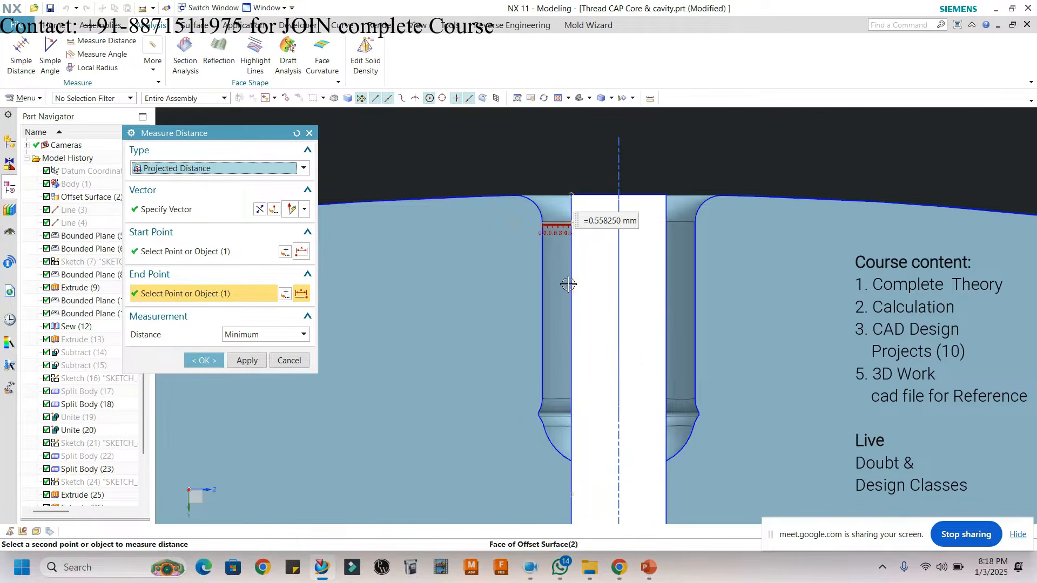
pyautogui.scroll(2, 566, 283)
pyautogui.scroll(-2, 539, 209)
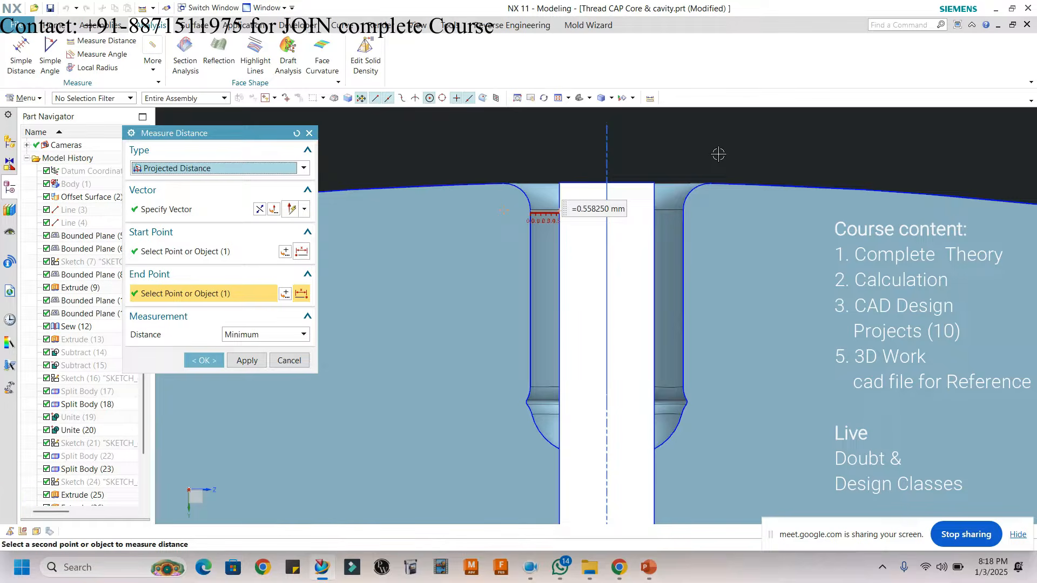
# - Close the distance measurement and turn off the section to view the whole core half at an angle
pyautogui.scroll(-2, 565, 203)
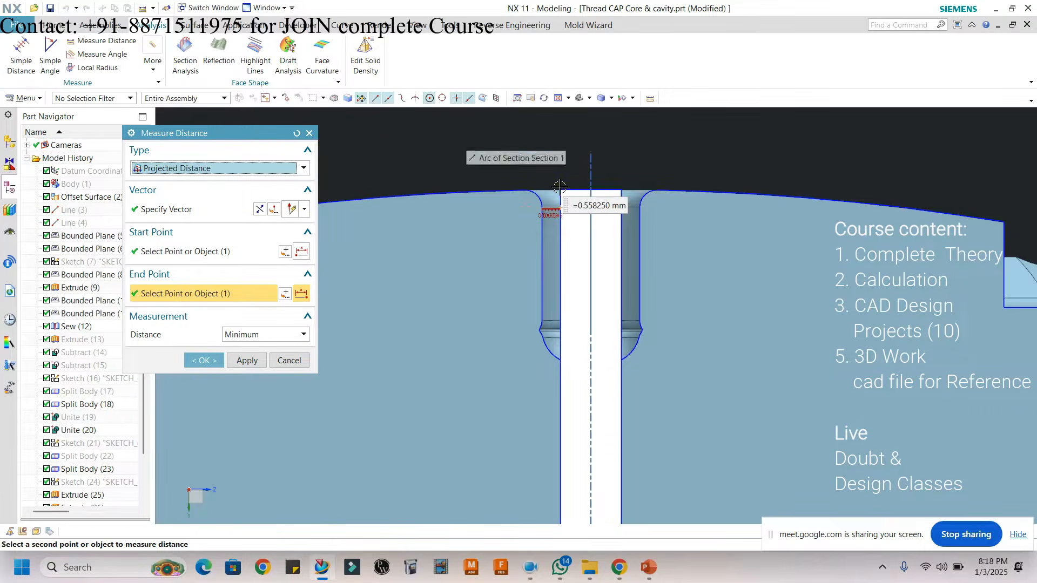
pyautogui.click(270, 360)
pyautogui.hotkey('ctrl', 'h')
pyautogui.press('Escape')
pyautogui.moveTo(597, 293)
pyautogui.mouseDown(button='middle')
pyautogui.moveTo(604, 278)
pyautogui.moveTo(556, 283)
pyautogui.moveTo(594, 281)
pyautogui.mouseUp(button='middle')
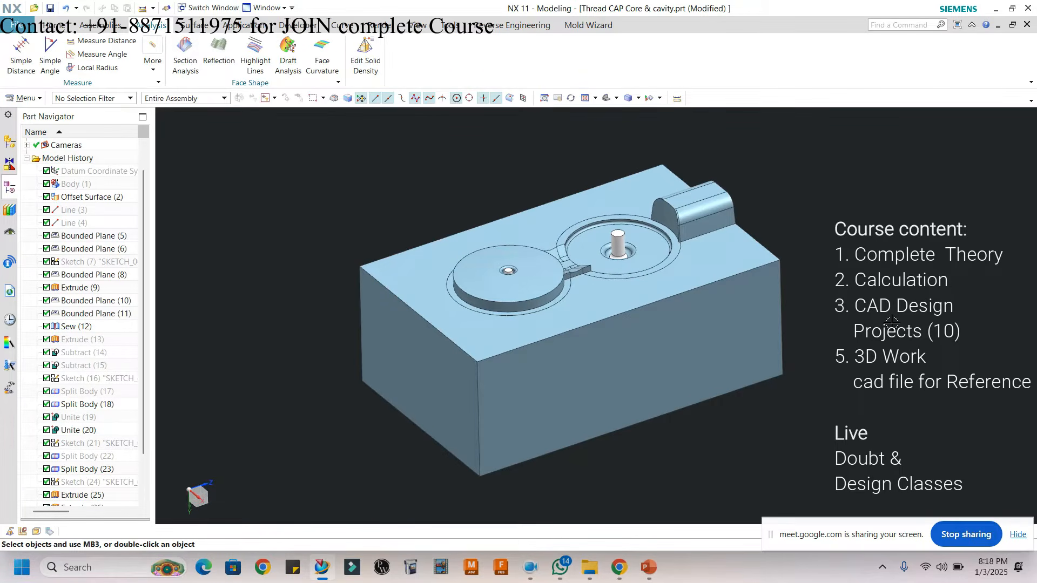
# - Swap the displayed core half for the cavity half and hide the cap sitting in it
pyautogui.moveTo(861, 306); pyautogui.dragTo(639, 261, button='middle')
pyautogui.hotkey('ctrl', 'b')
pyautogui.click(639, 262)
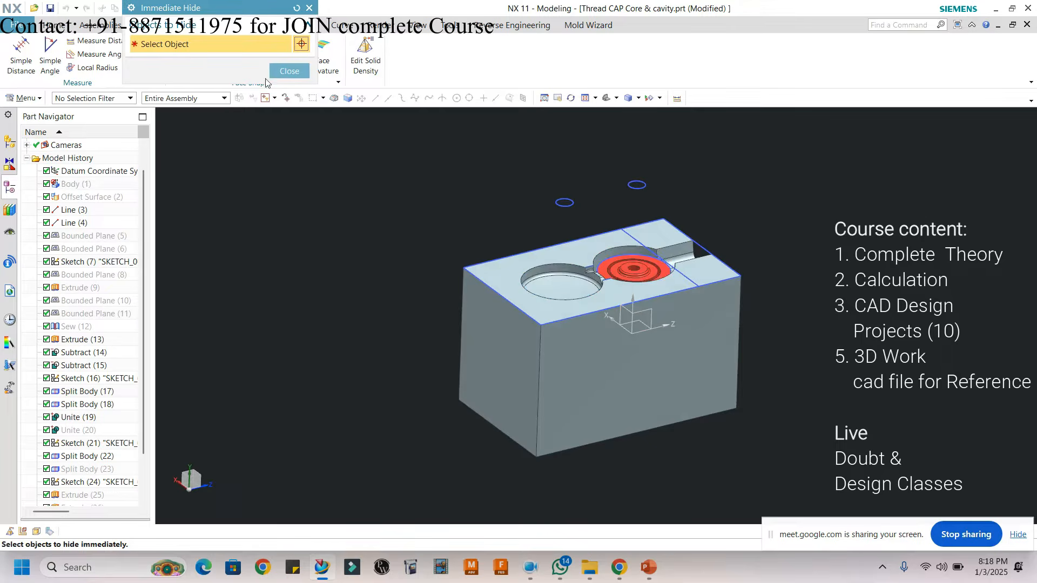
pyautogui.click(288, 71)
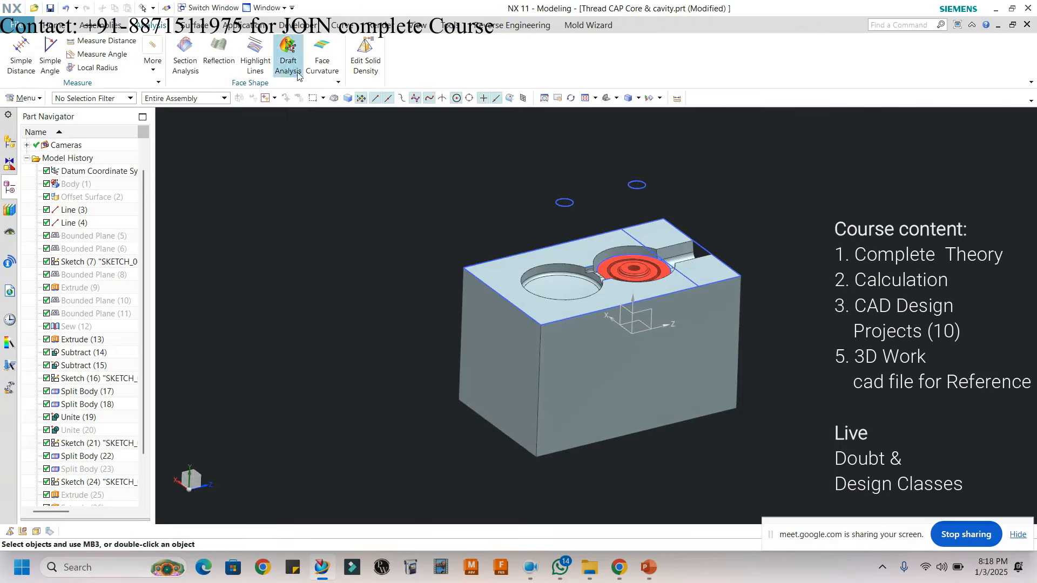
pyautogui.hotkey('ctrl', 'h')
pyautogui.moveTo(494, 171); pyautogui.dragTo(503, 337, button='middle')
pyautogui.scroll(5, 497, 302)
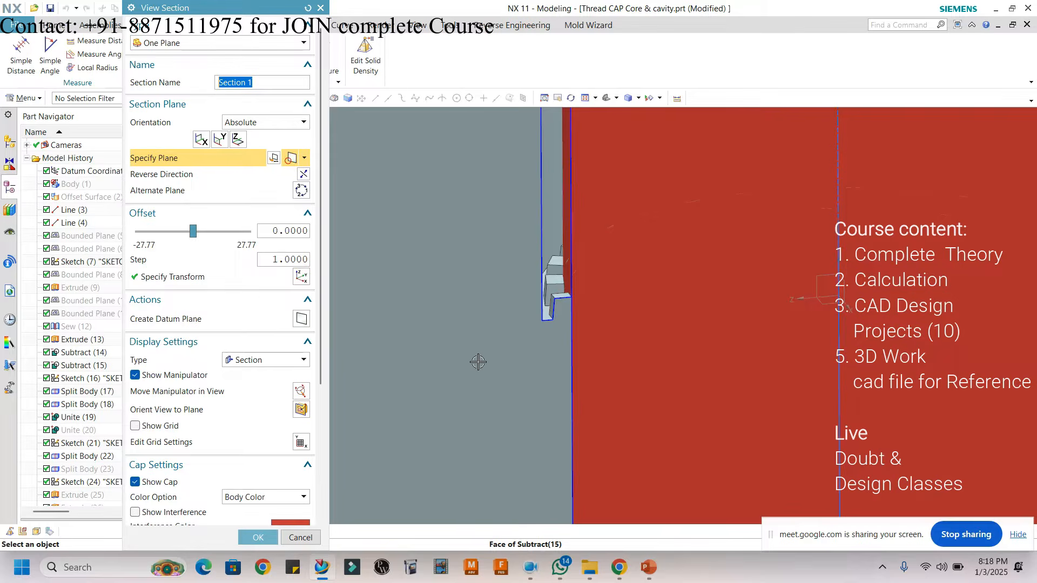
pyautogui.scroll(-5, 475, 371)
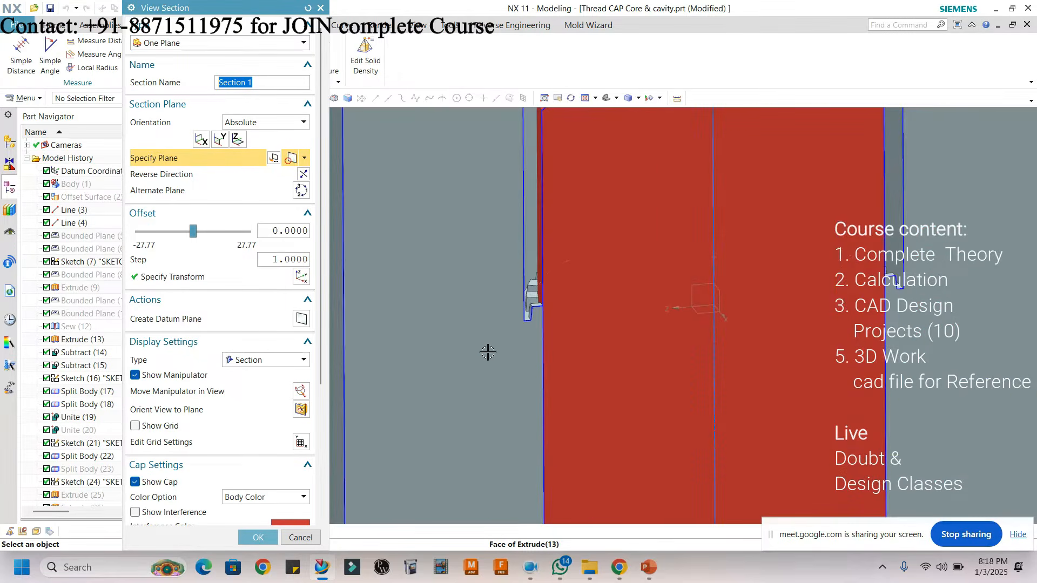
pyautogui.click(300, 536)
# - Hide the red core insert and the leftover sketches around the cavity's through bore
pyautogui.scroll(5, 643, 212)
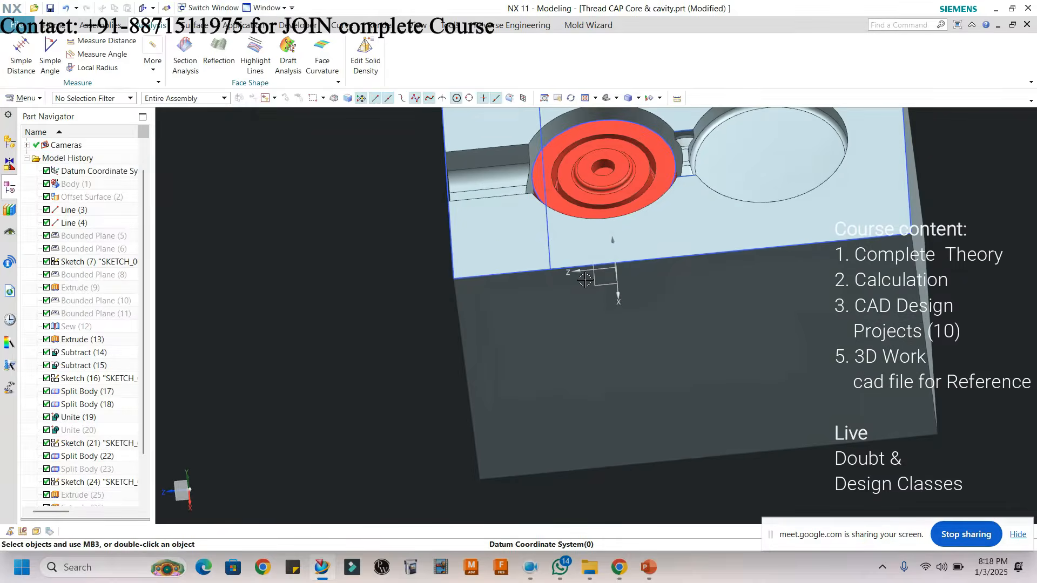
pyautogui.hotkey('ctrl', 'b')
pyautogui.scroll(3, 609, 193)
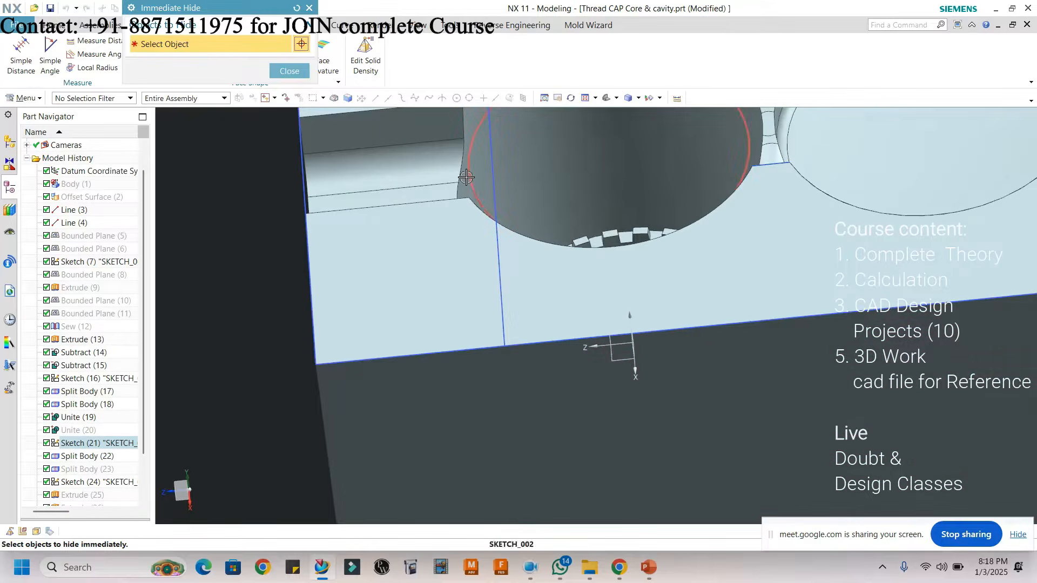
pyautogui.scroll(-2, 562, 220)
pyautogui.scroll(8, 526, 218)
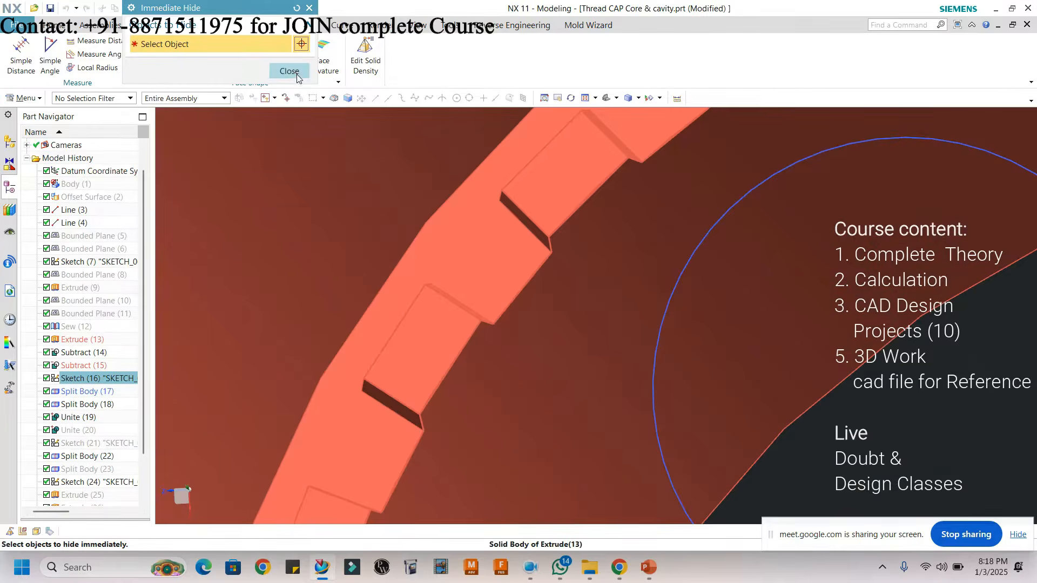
pyautogui.click(297, 74)
# - Examine the ring of small rectangular teeth inside the cavity bore up close and straight from above
pyautogui.scroll(-3, 489, 284)
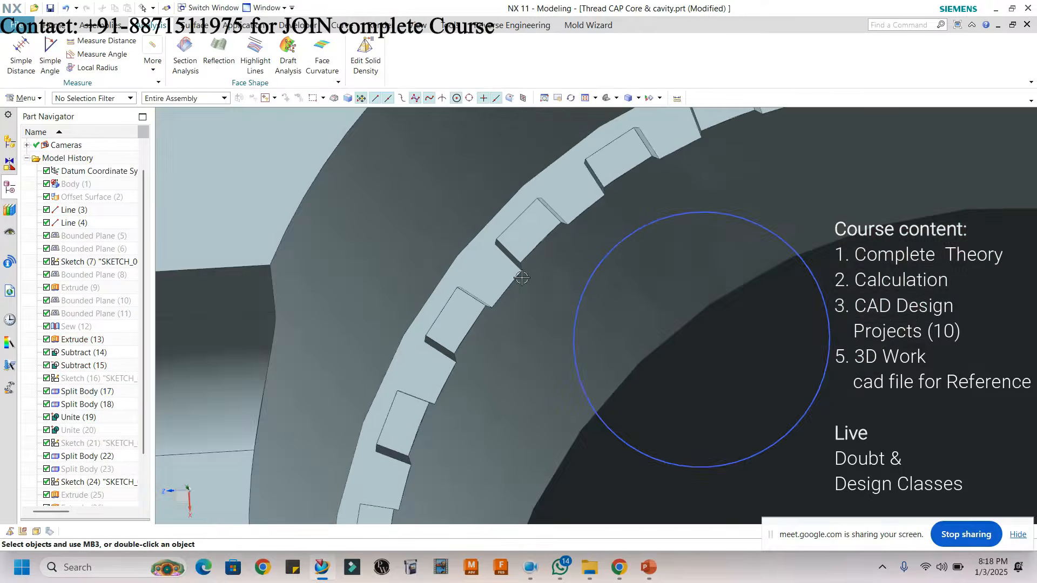
pyautogui.scroll(3, 496, 267)
pyautogui.moveTo(495, 266); pyautogui.dragTo(498, 245, button='middle')
pyautogui.scroll(-8, 499, 245)
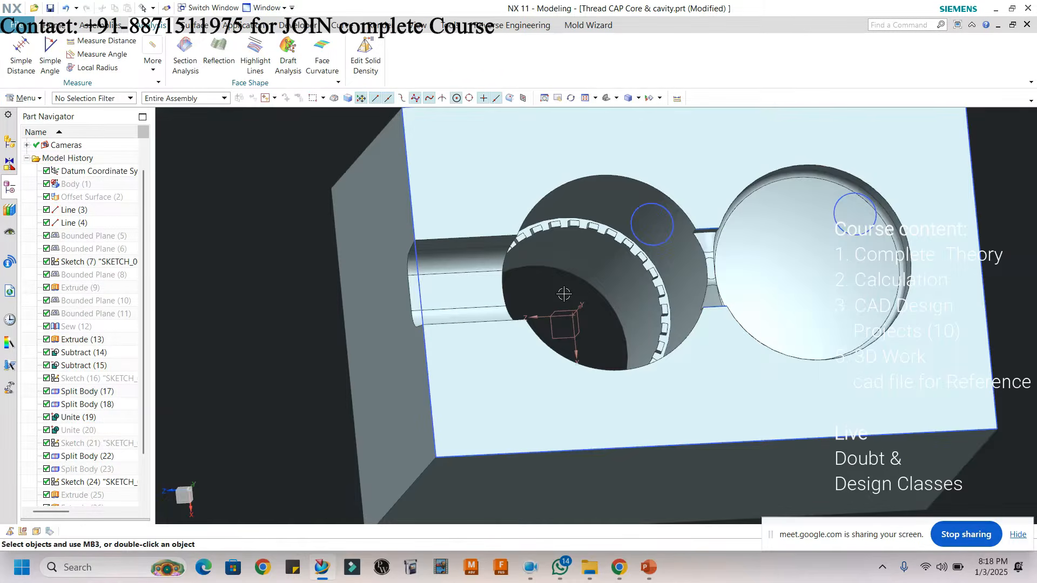
pyautogui.press('F8')
pyautogui.scroll(2, 513, 237)
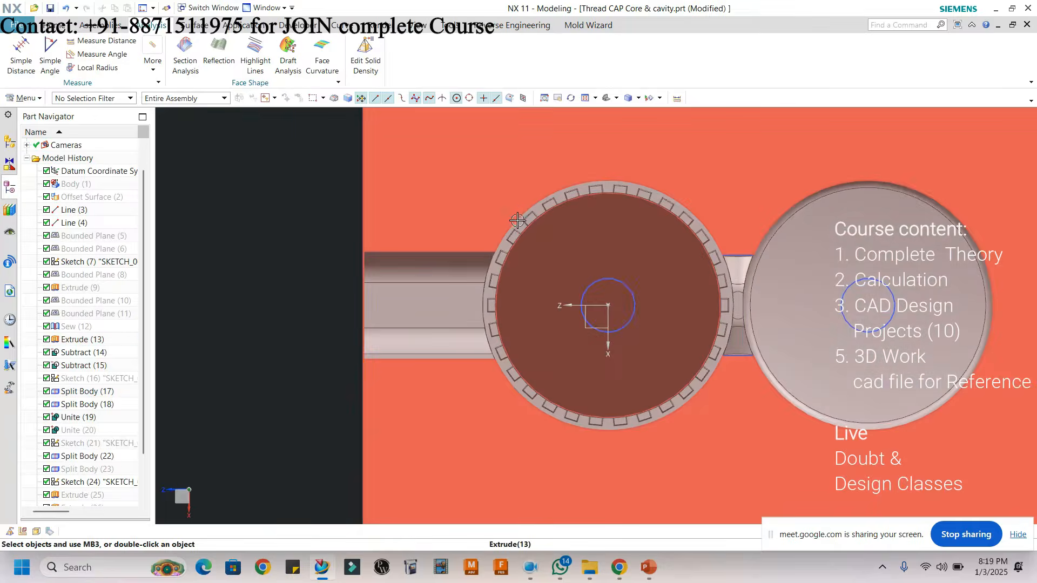
pyautogui.moveTo(513, 220); pyautogui.dragTo(576, 358, button='middle')
# - Swap the display to the hidden bodies and hide everything except the red threaded core insert
pyautogui.hotkey('ctrl', 'shift', 'i')
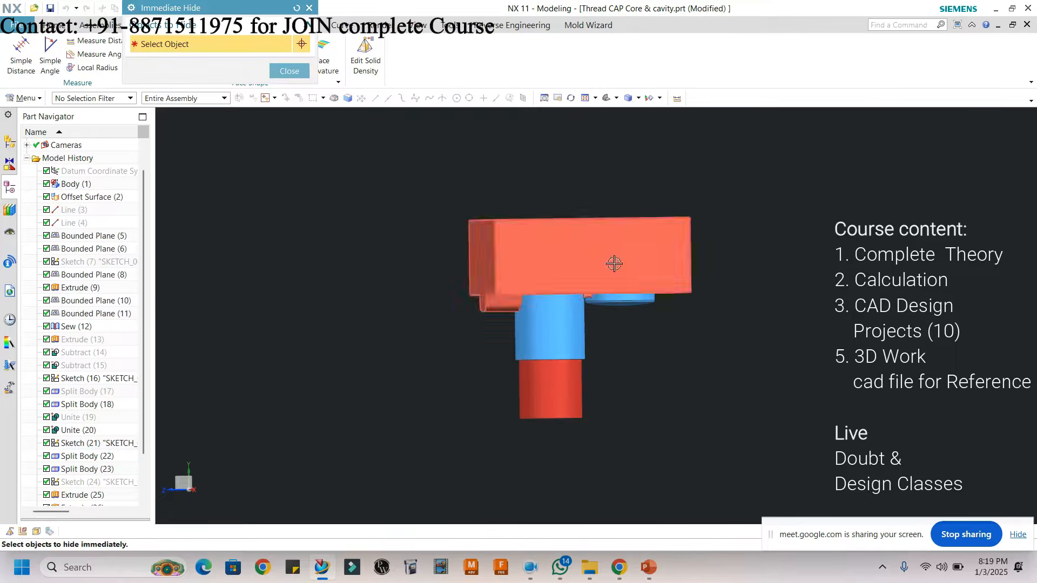
pyautogui.click(614, 262)
pyautogui.click(556, 238)
pyautogui.click(701, 248)
pyautogui.scroll(-2, 532, 277)
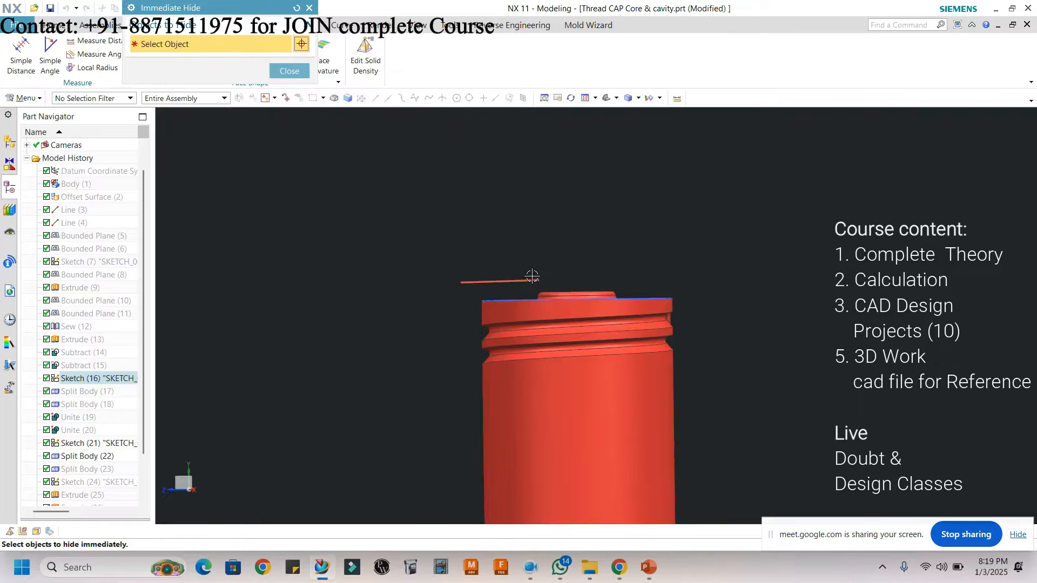
pyautogui.scroll(2, 527, 296)
pyautogui.moveTo(613, 275); pyautogui.dragTo(536, 274, button='middle')
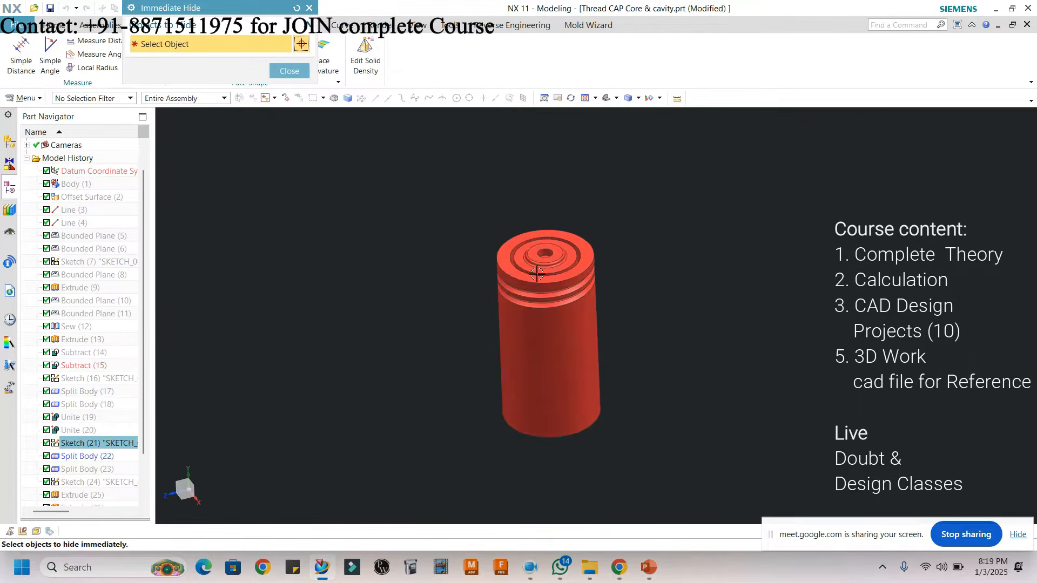
pyautogui.moveTo(563, 311); pyautogui.dragTo(356, 185, button='middle')
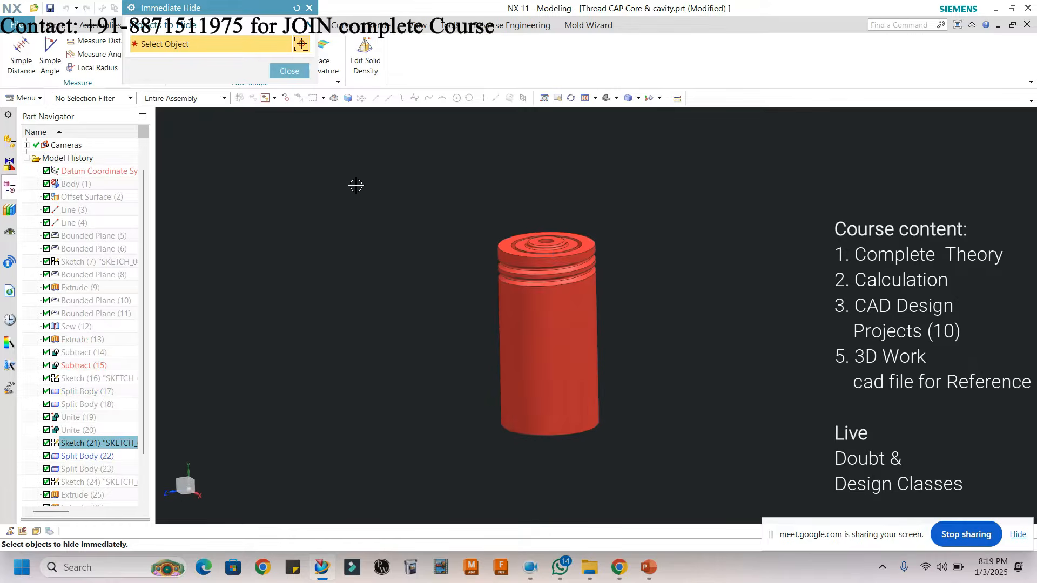
pyautogui.click(294, 77)
# - Examine the threaded core insert's grooves and stepped end face from the side and at an angle
pyautogui.moveTo(562, 245); pyautogui.dragTo(576, 254, button='middle')
pyautogui.press('F8')
pyautogui.scroll(-1, 558, 270)
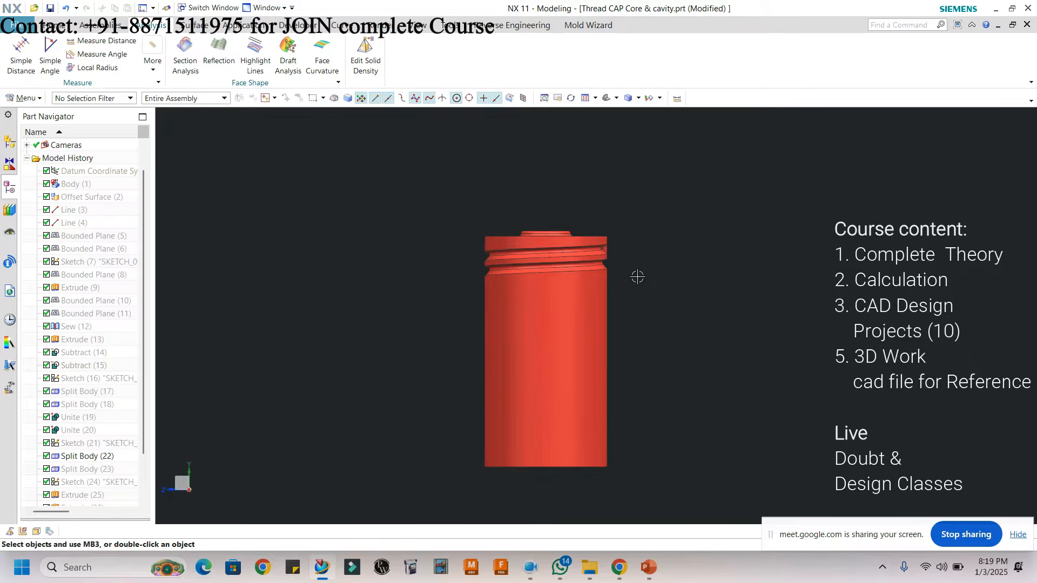
pyautogui.scroll(2, 637, 276)
pyautogui.moveTo(638, 277)
pyautogui.mouseDown(button='middle')
pyautogui.moveTo(621, 268)
pyautogui.moveTo(635, 280)
pyautogui.mouseUp(button='middle')
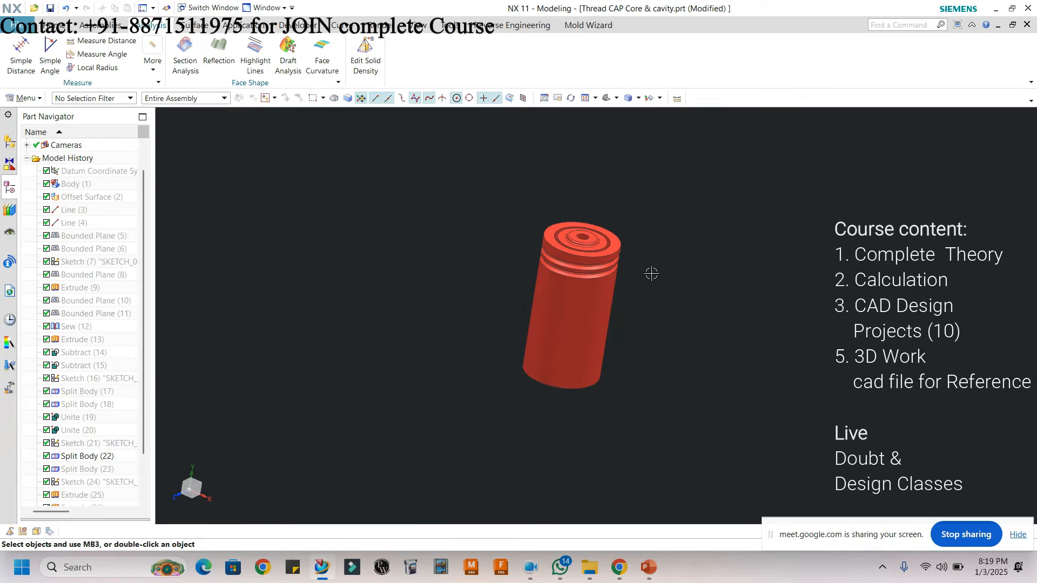
pyautogui.moveTo(660, 278)
pyautogui.mouseDown(button='middle')
pyautogui.moveTo(646, 294)
pyautogui.moveTo(656, 282)
pyautogui.mouseUp(button='middle')
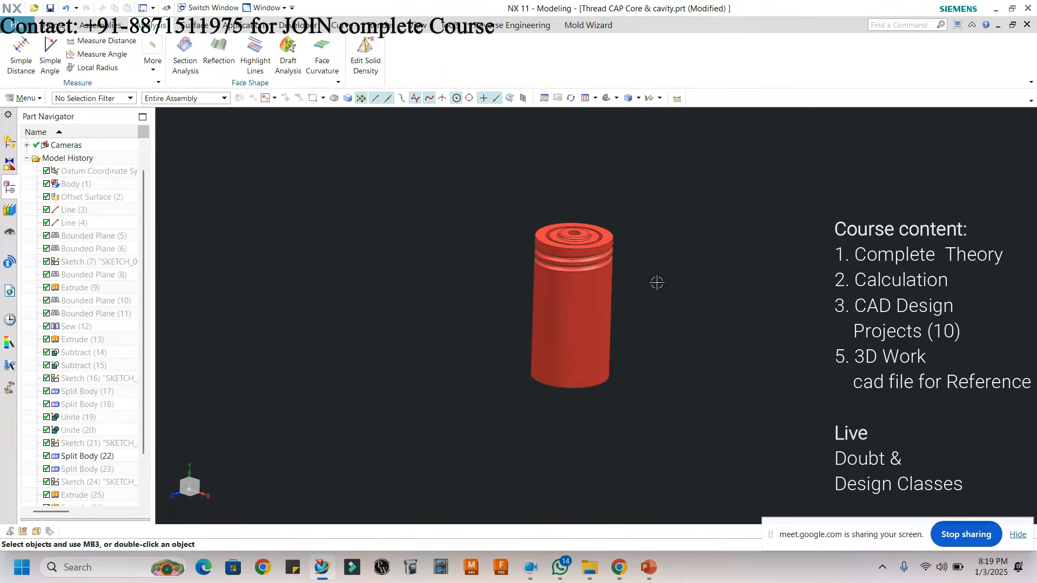
# - Show all objects and hide the core block, both pins, the cap and surrounding sketches to expose the cavity block with its insert
pyautogui.hotkey('ctrl', 'shift', 'u')
pyautogui.scroll(3, 620, 281)
pyautogui.moveTo(624, 280)
pyautogui.mouseDown(button='middle')
pyautogui.moveTo(613, 273)
pyautogui.moveTo(631, 282)
pyautogui.mouseUp(button='middle')
pyautogui.scroll(-2, 614, 273)
pyautogui.hotkey('ctrl', 'shift', 'i')
pyautogui.click(621, 288)
pyautogui.click(607, 322)
pyautogui.scroll(3, 580, 311)
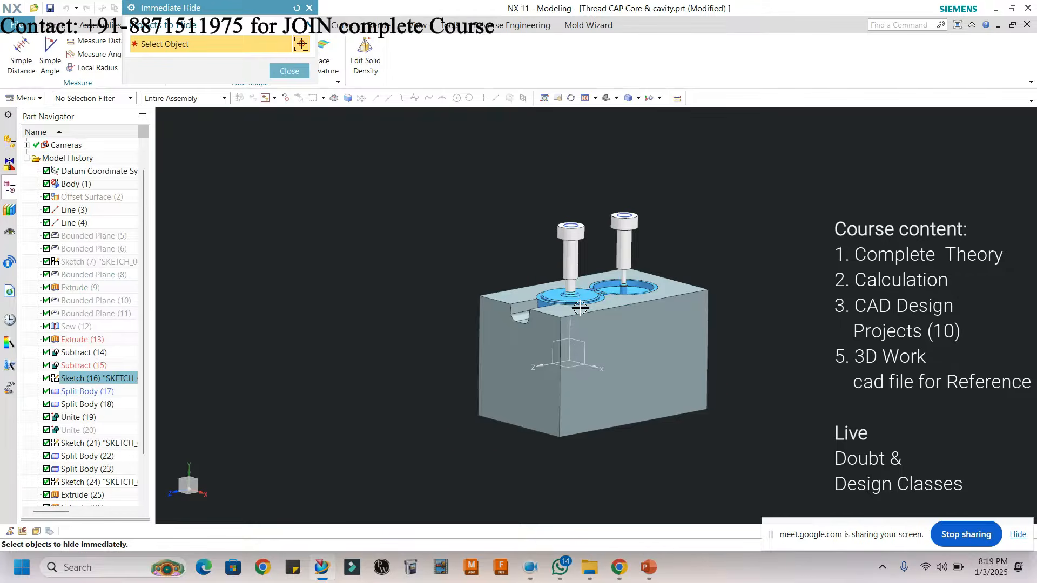
pyautogui.click(570, 230)
pyautogui.scroll(-2, 628, 231)
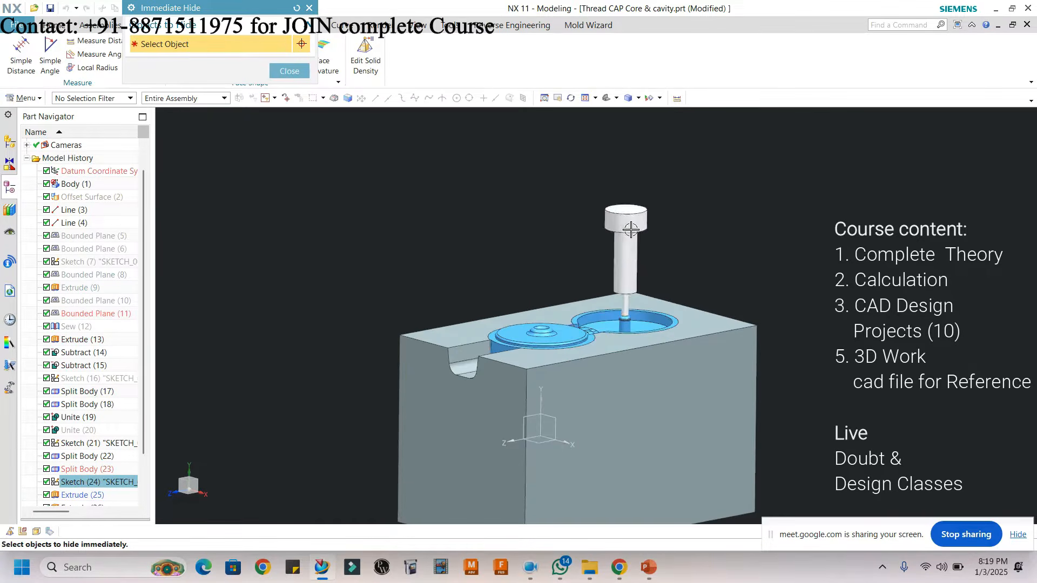
pyautogui.click(628, 230)
pyautogui.scroll(3, 615, 256)
pyautogui.scroll(-2, 614, 270)
pyautogui.click(556, 291)
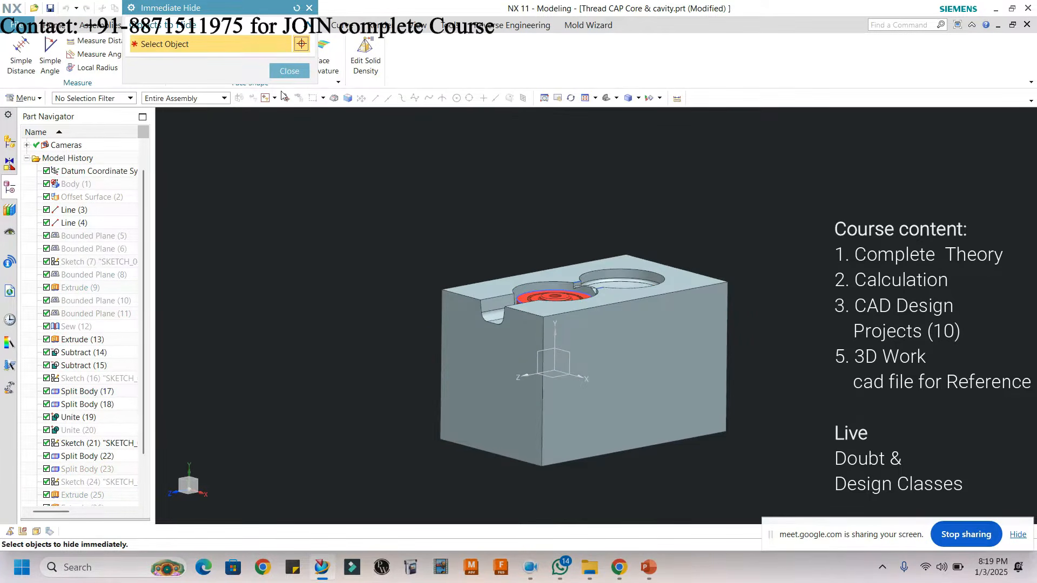
pyautogui.click(289, 70)
# - Bring the hidden core block, pins and cap back into the display
pyautogui.moveTo(384, 144); pyautogui.dragTo(552, 352, button='middle')
pyautogui.scroll(1, 560, 343)
pyautogui.hotkey('ctrl', 'z')
pyautogui.scroll(-2, 582, 290)
pyautogui.scroll(2, 582, 290)
pyautogui.moveTo(582, 290); pyautogui.dragTo(576, 316, button='middle')
pyautogui.click(63, 29)
pyautogui.moveTo(624, 237); pyautogui.dragTo(564, 233, button='middle')
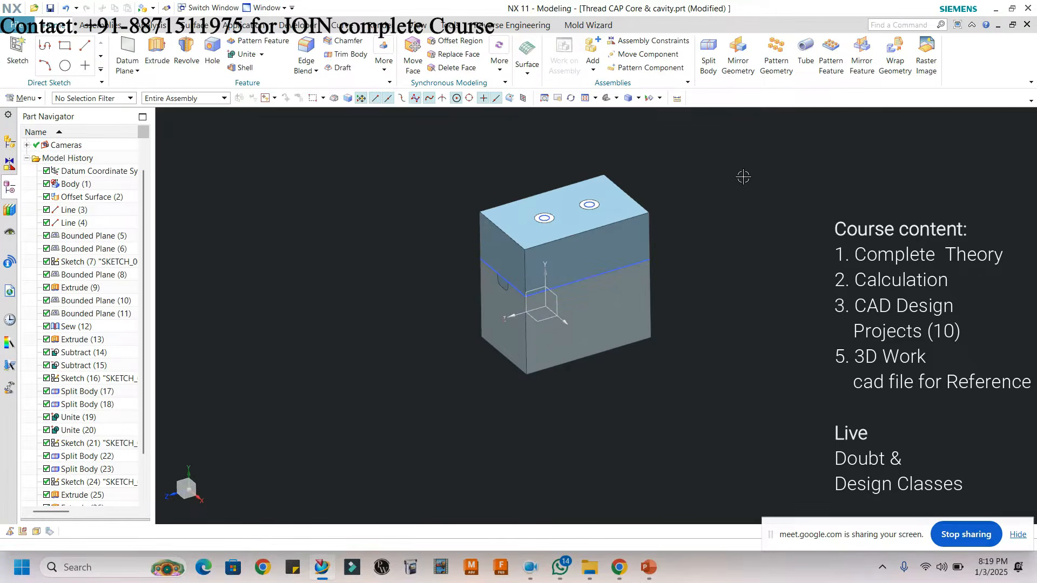
pyautogui.click(737, 63)
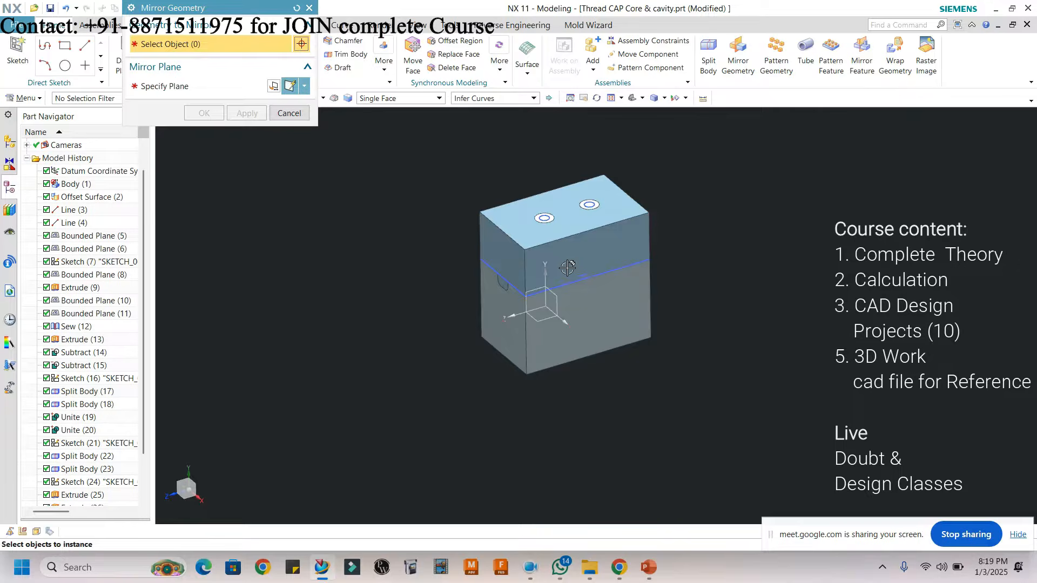
pyautogui.click(584, 314)
pyautogui.click(584, 314)
pyautogui.scroll(-3, 636, 246)
pyautogui.moveTo(477, 178); pyautogui.dragTo(771, 397)
pyautogui.scroll(2, 619, 261)
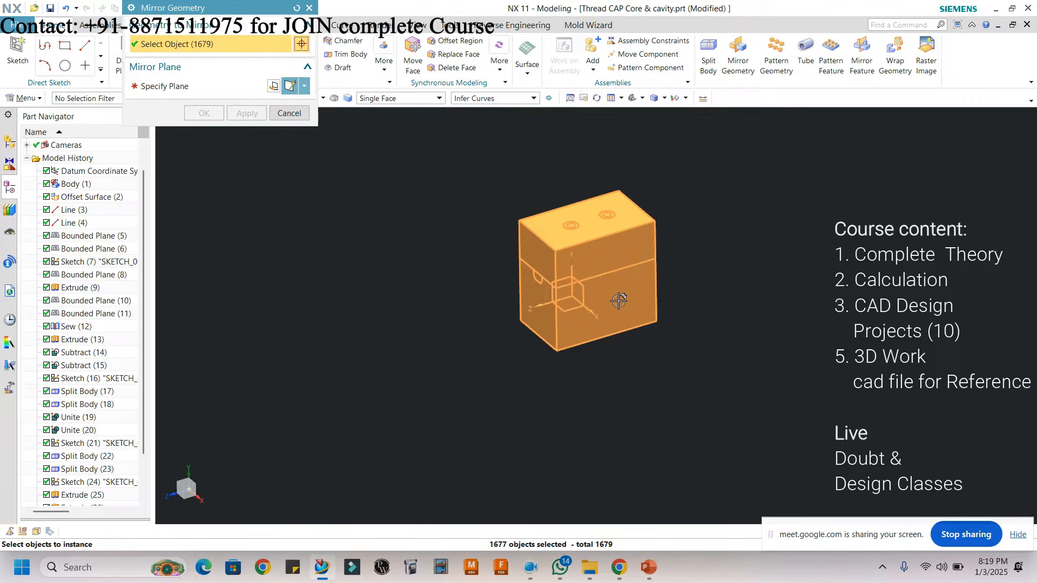
pyautogui.click(289, 113)
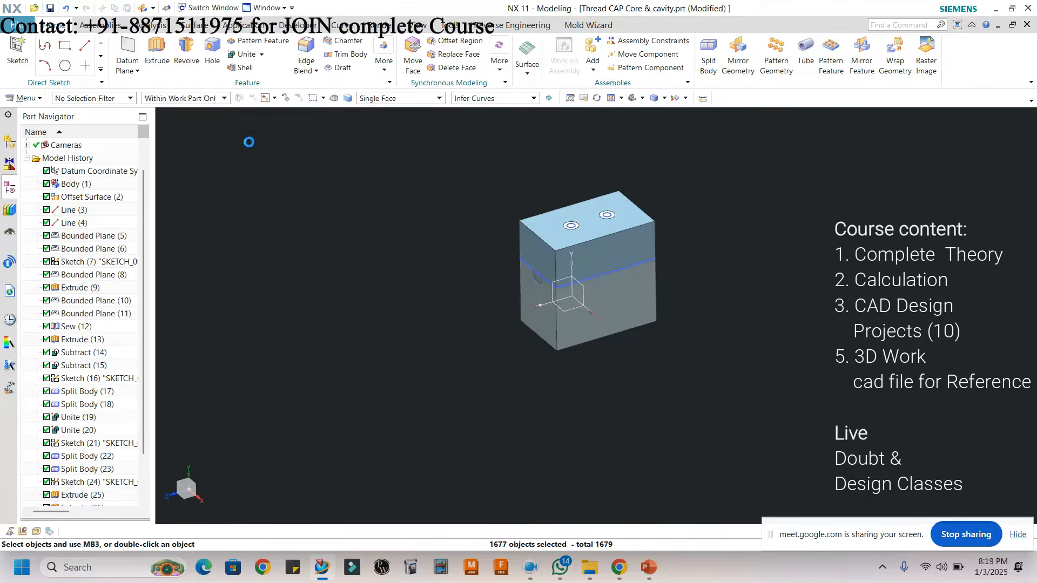
# - Try to preselect the mold's bodies with the Solid Body filter for Mirror Geometry
pyautogui.click(93, 98)
pyautogui.click(72, 236)
pyautogui.scroll(-2, 460, 245)
pyautogui.moveTo(453, 161); pyautogui.dragTo(653, 364)
pyautogui.scroll(4, 537, 259)
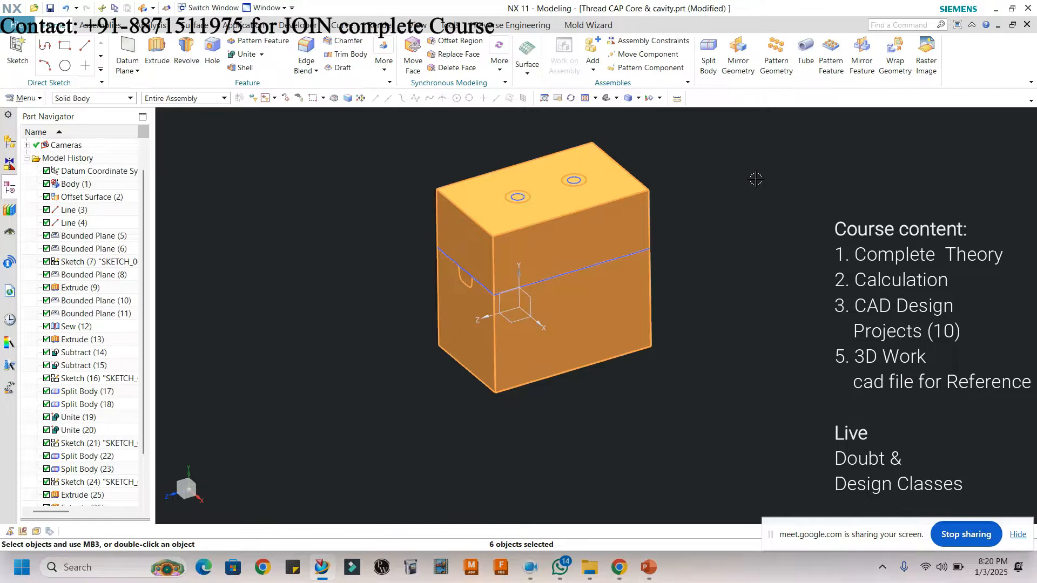
pyautogui.scroll(3, 456, 258)
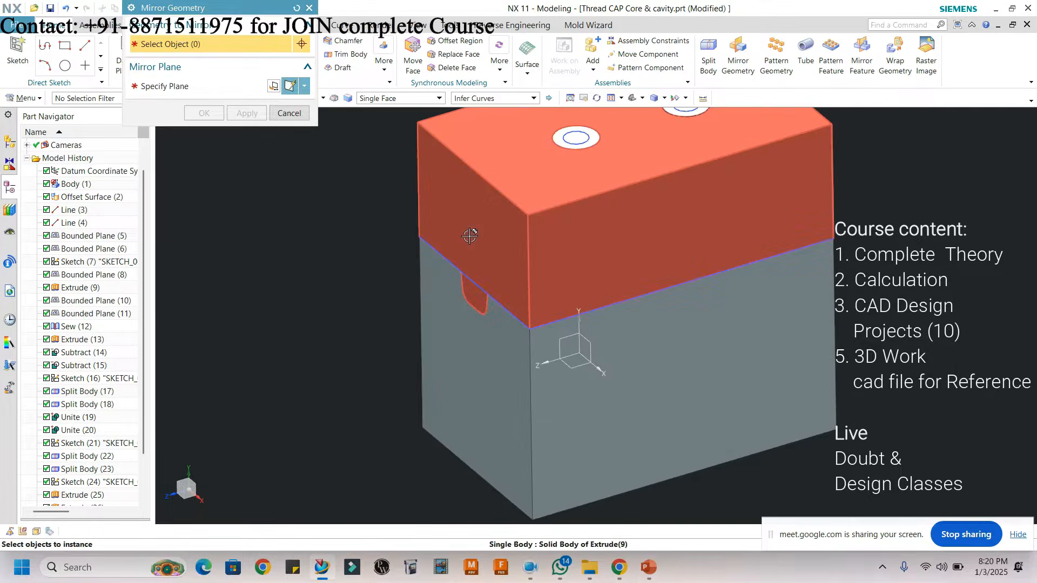
pyautogui.click(469, 236)
pyautogui.click(295, 115)
pyautogui.scroll(-3, 501, 238)
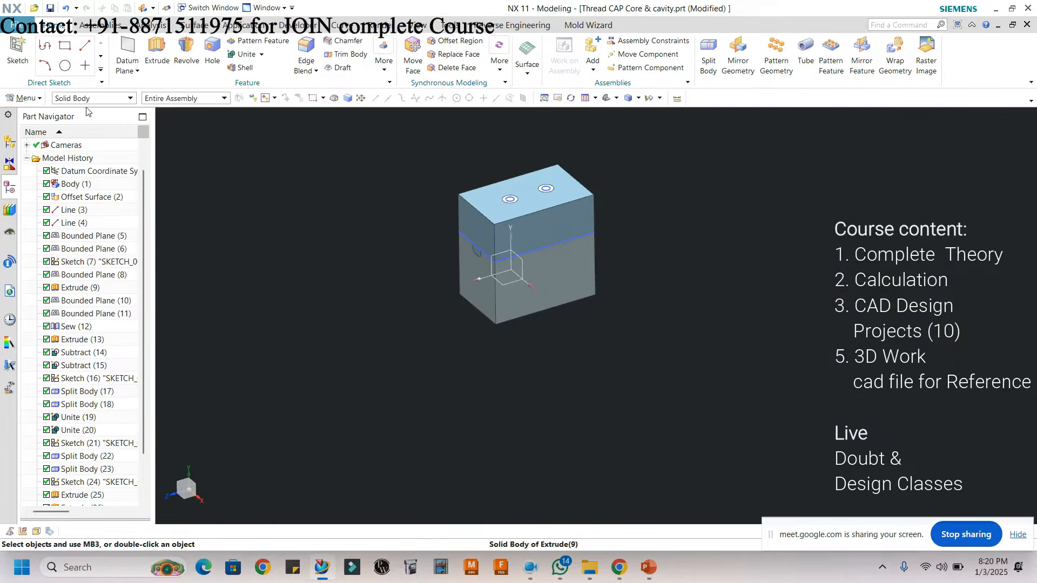
pyautogui.scroll(-2, 423, 213)
pyautogui.moveTo(632, 352); pyautogui.dragTo(633, 354)
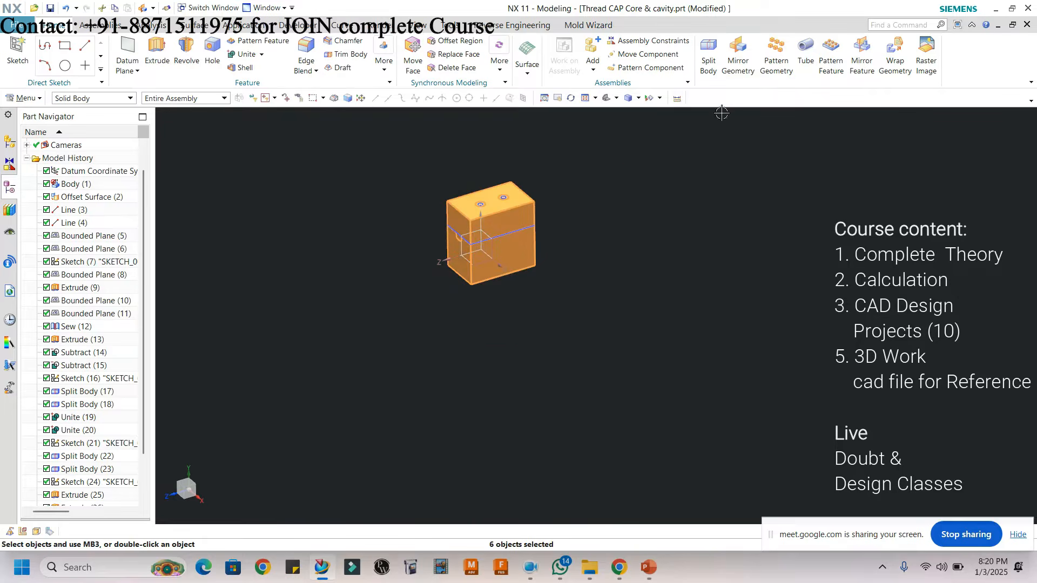
# - Mirror all six solid bodies of the mold about the block's end face with Mirror Geometry, using the Solid Body filter
pyautogui.click(739, 51)
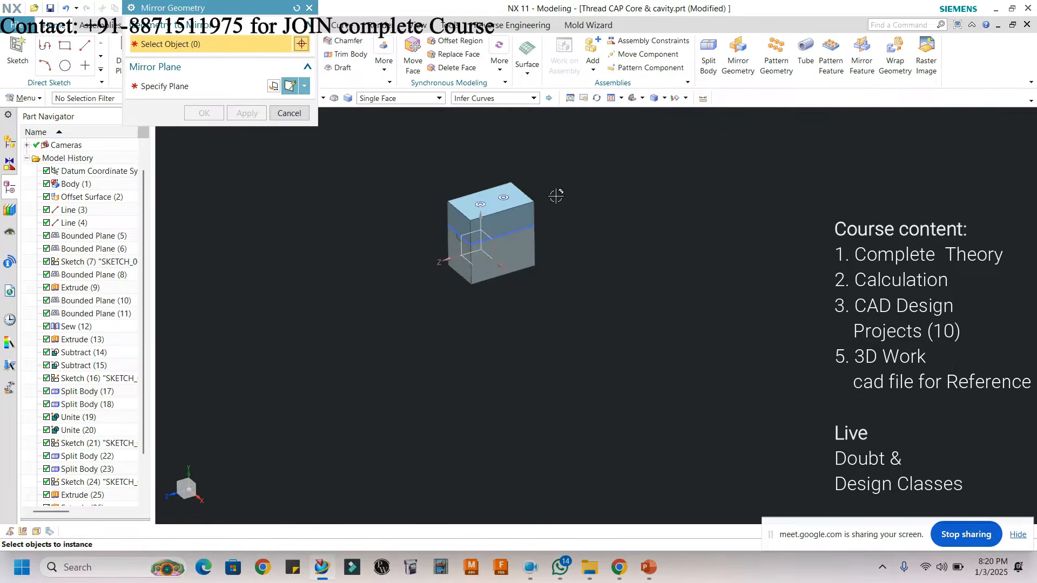
pyautogui.click(394, 99)
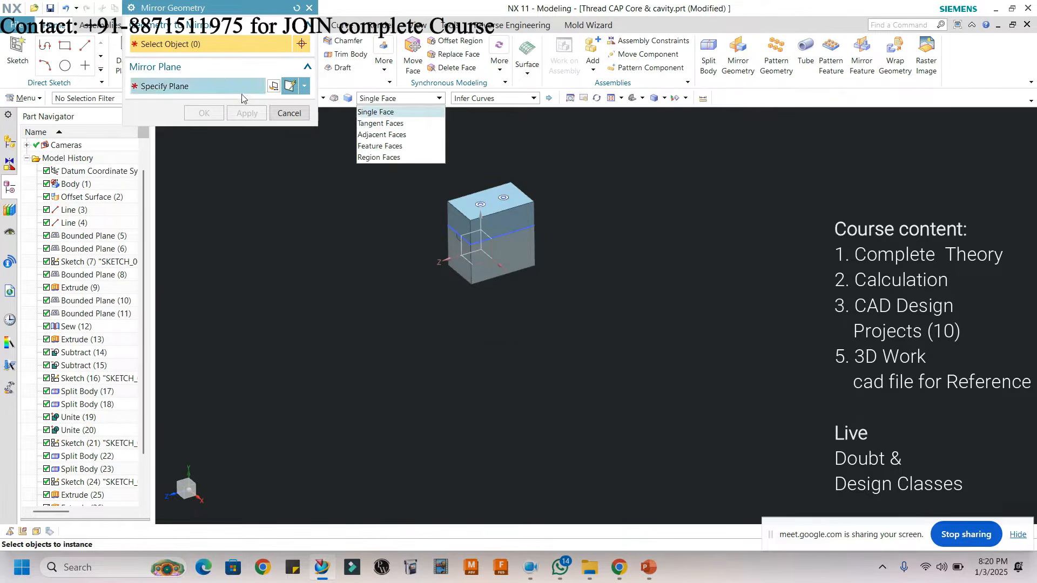
pyautogui.click(84, 98)
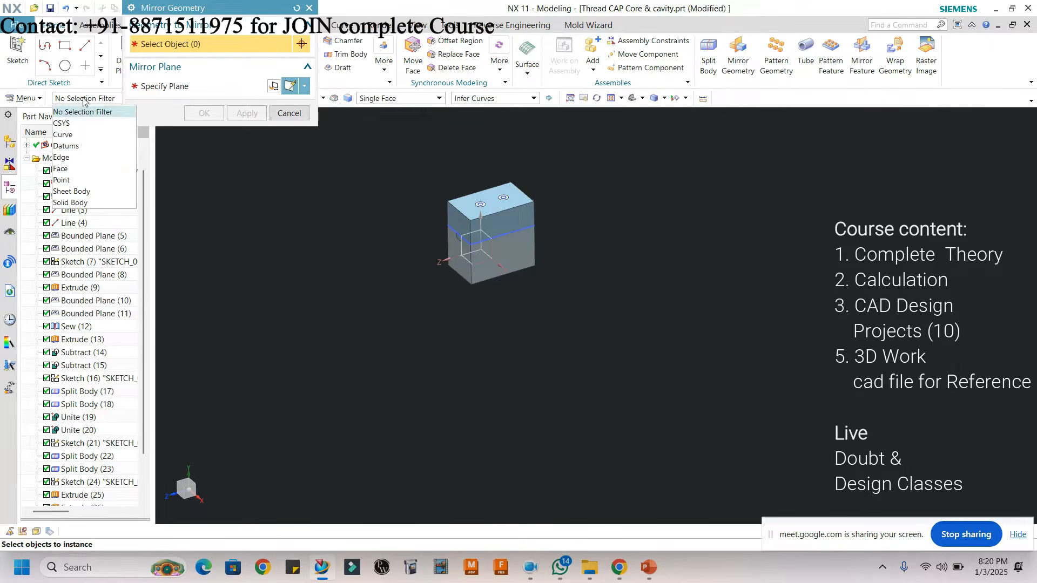
pyautogui.click(72, 202)
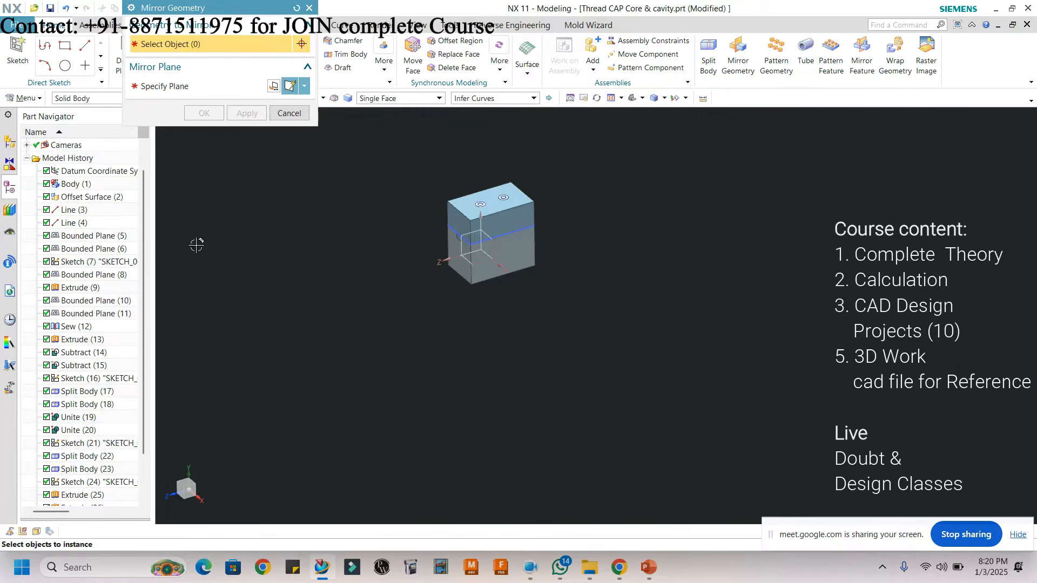
pyautogui.hotkey('ctrl', 'a')
pyautogui.scroll(2, 462, 213)
pyautogui.click(181, 87)
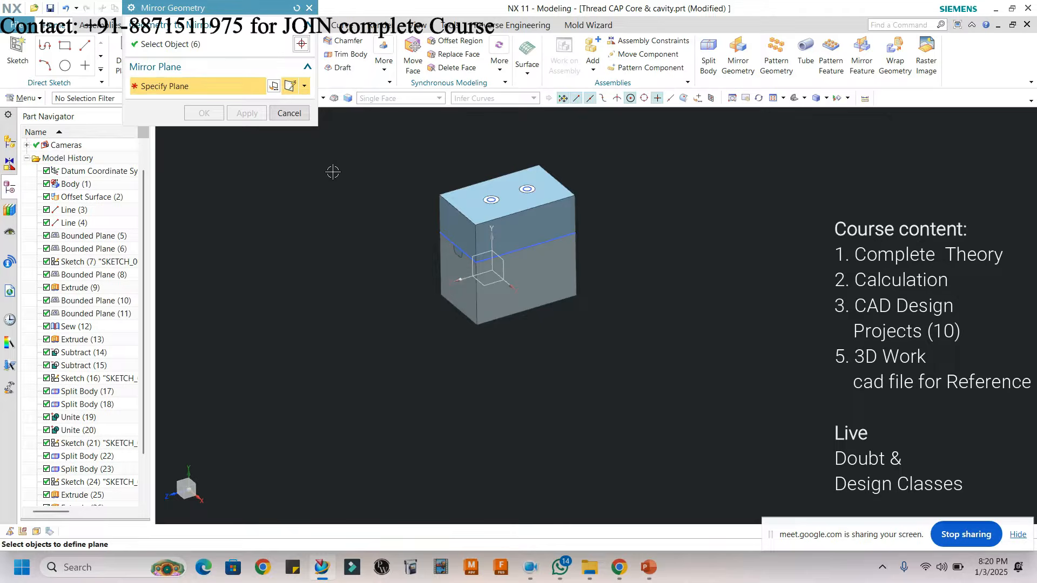
pyautogui.scroll(2, 436, 242)
pyautogui.click(465, 224)
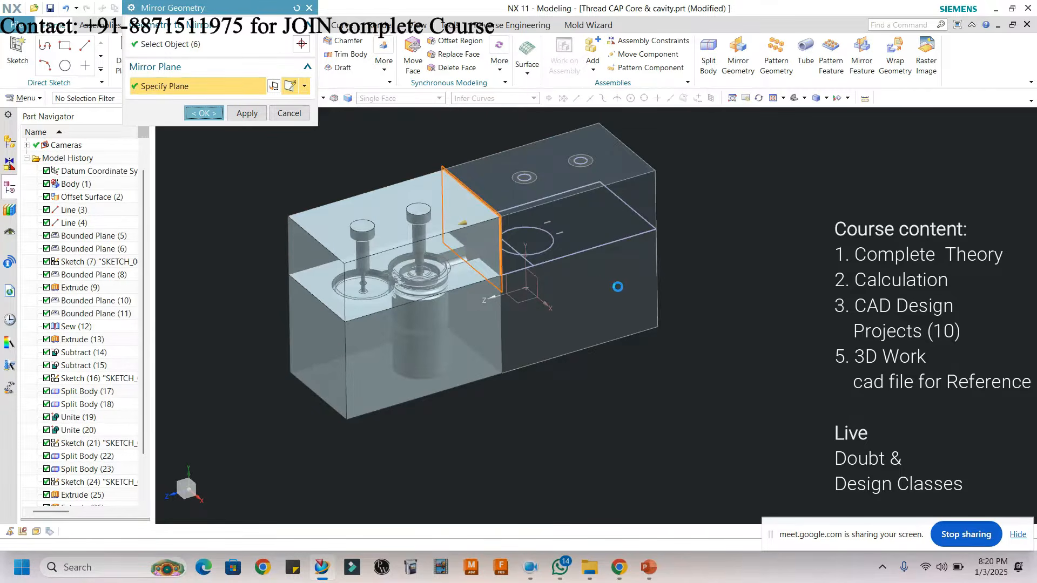
pyautogui.middleClick(604, 284)
pyautogui.moveTo(604, 284); pyautogui.dragTo(492, 262, button='middle')
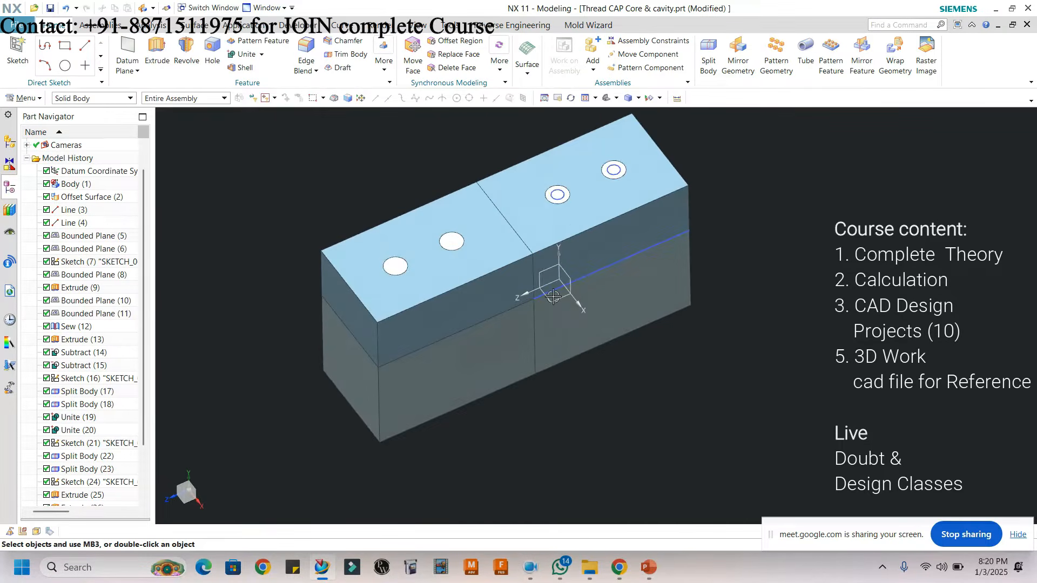
# - Hide both upper blocks and the sketch on the parting face to expose the mirrored cavities and their pins
pyautogui.hotkey('ctrl', 'shift', 'i')
pyautogui.click(491, 261)
pyautogui.click(491, 262)
pyautogui.scroll(3, 545, 203)
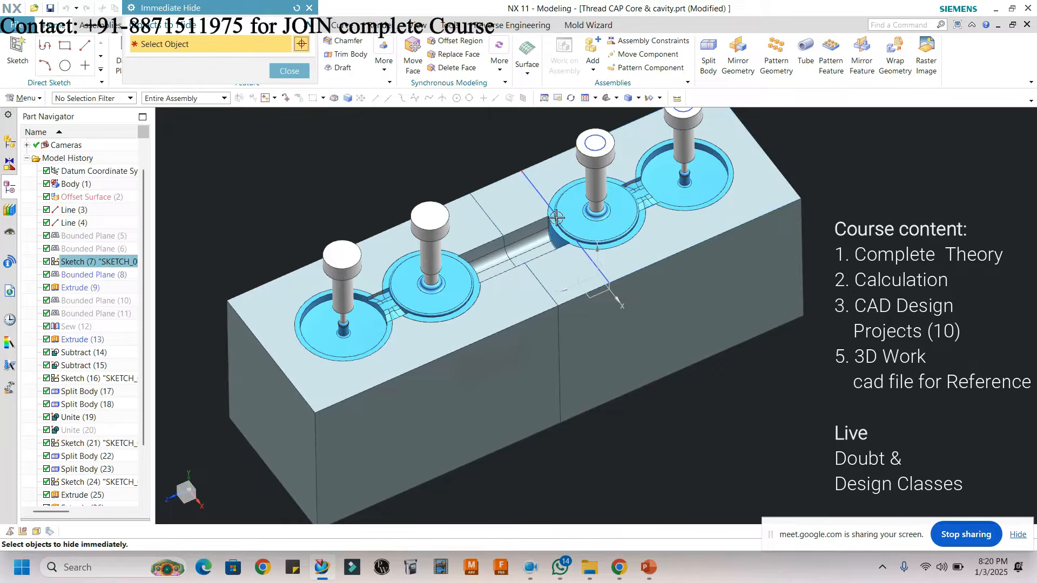
pyautogui.click(546, 202)
pyautogui.scroll(-3, 545, 203)
pyautogui.moveTo(583, 252); pyautogui.dragTo(560, 270, button='middle')
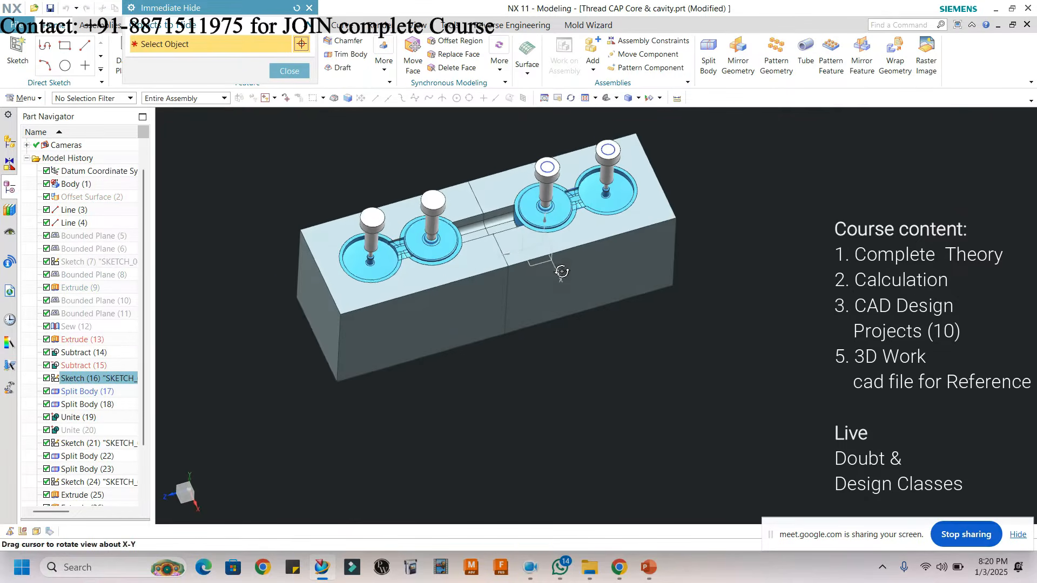
# - Hide the pins and one lower block, and undo the last hiding to bring that block back
pyautogui.click(433, 213)
pyautogui.click(549, 168)
pyautogui.click(605, 146)
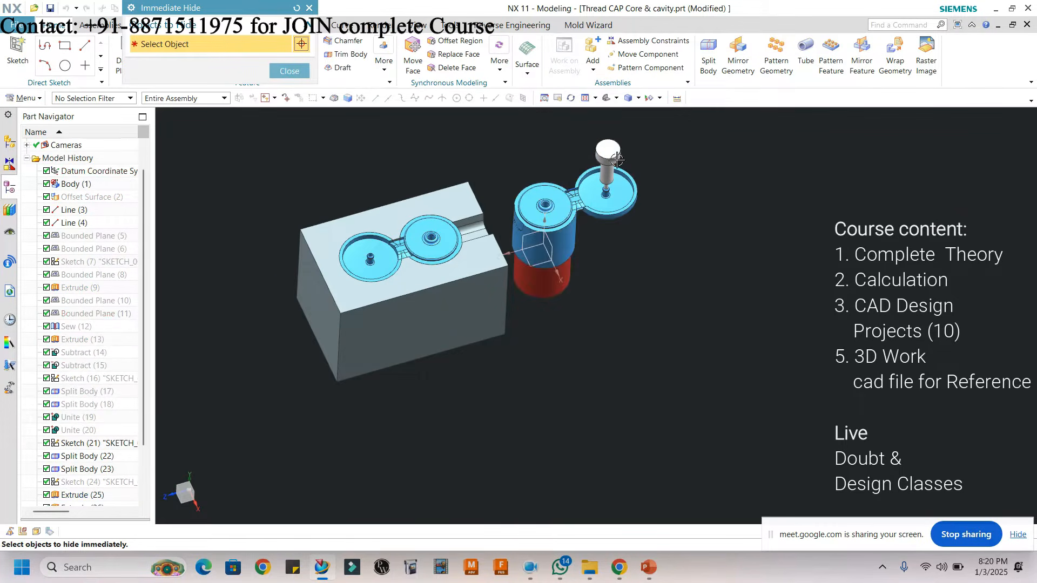
pyautogui.click(281, 73)
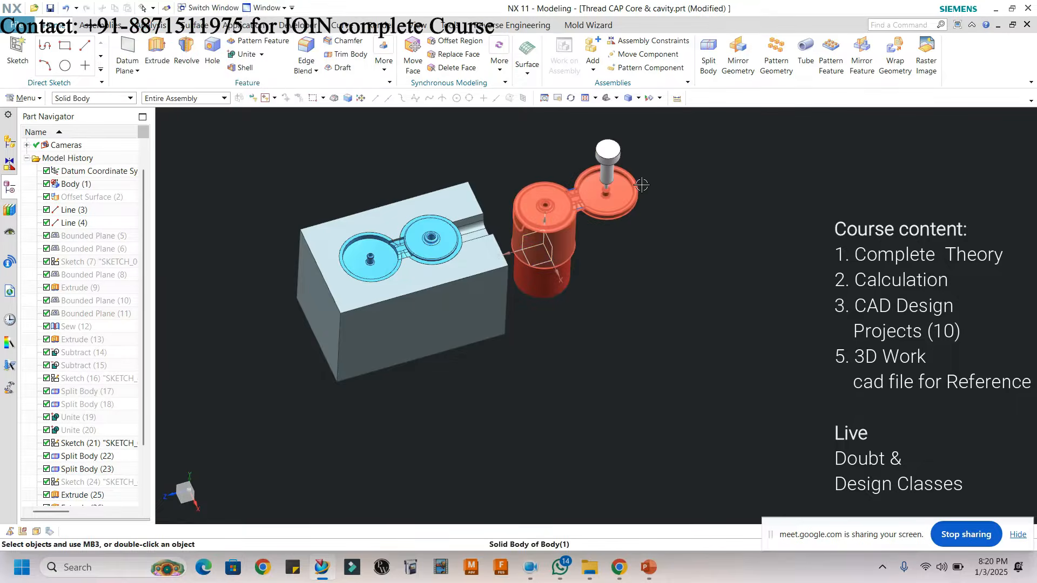
pyautogui.hotkey('ctrl', 'z')
# - Close the immediate hiding and show all hidden blocks, pins and sketches again
pyautogui.hotkey('ctrl', 'shift', 'i')
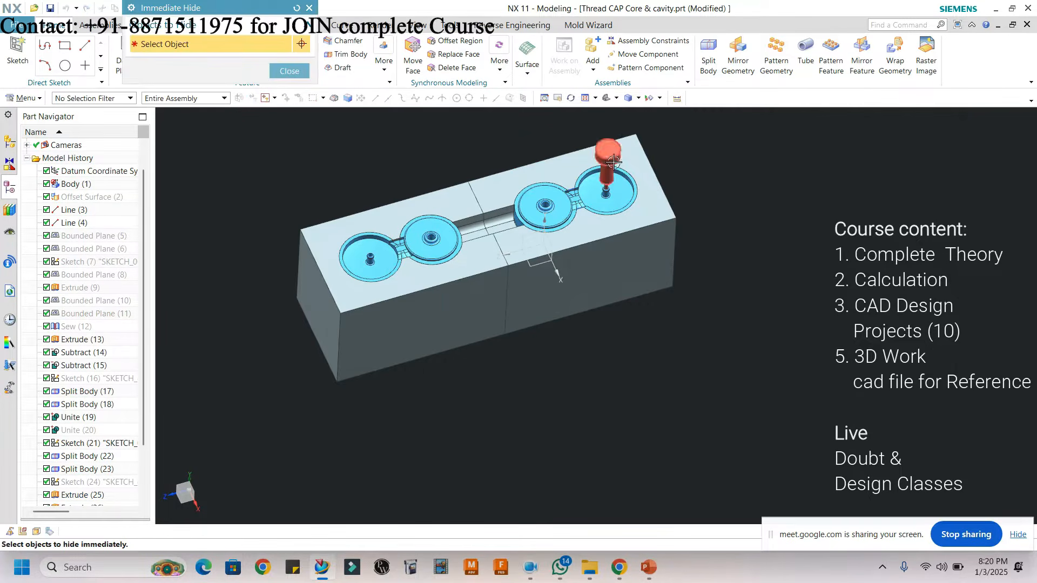
pyautogui.click(289, 70)
pyautogui.moveTo(602, 232)
pyautogui.mouseDown(button='middle')
pyautogui.moveTo(577, 289)
pyautogui.moveTo(551, 262)
pyautogui.moveTo(563, 262)
pyautogui.mouseUp(button='middle')
pyautogui.scroll(-2, 576, 289)
pyautogui.hotkey('ctrl', 'shift', 'u')
# - Mirror all twelve bodies about the long side face of the two-cavity block with Mirror Geometry
pyautogui.click(729, 66)
pyautogui.scroll(-2, 610, 186)
pyautogui.moveTo(546, 259); pyautogui.dragTo(577, 258, button='middle')
pyautogui.moveTo(476, 145); pyautogui.dragTo(697, 400)
pyautogui.click(222, 89)
pyautogui.moveTo(730, 296); pyautogui.dragTo(650, 291, button='middle')
pyautogui.click(638, 224)
pyautogui.click(211, 114)
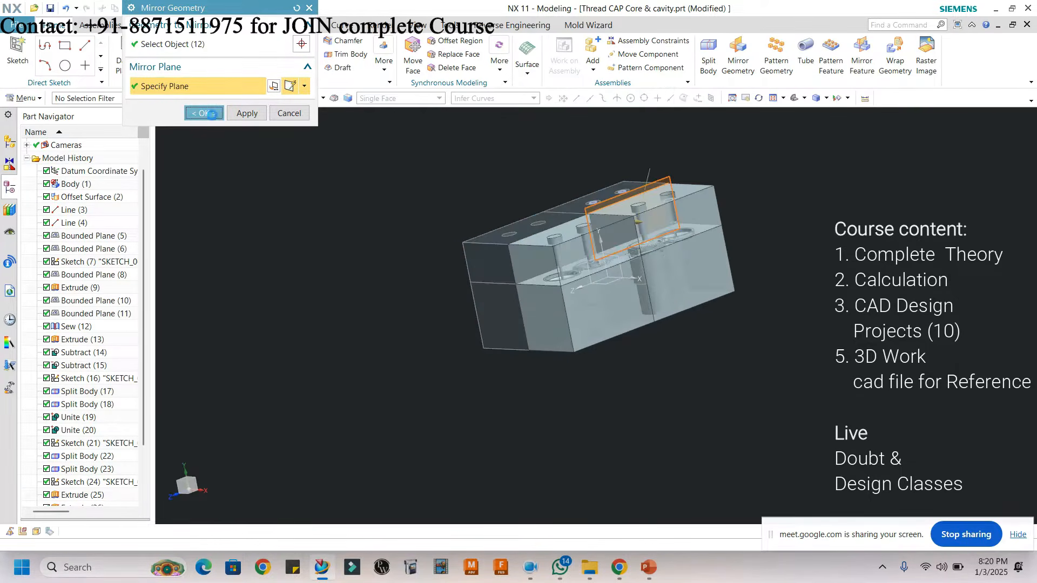
pyautogui.moveTo(618, 260); pyautogui.dragTo(675, 264, button='middle')
# - Unite the four upper blocks containing the pin holes into a single body
pyautogui.click(246, 54)
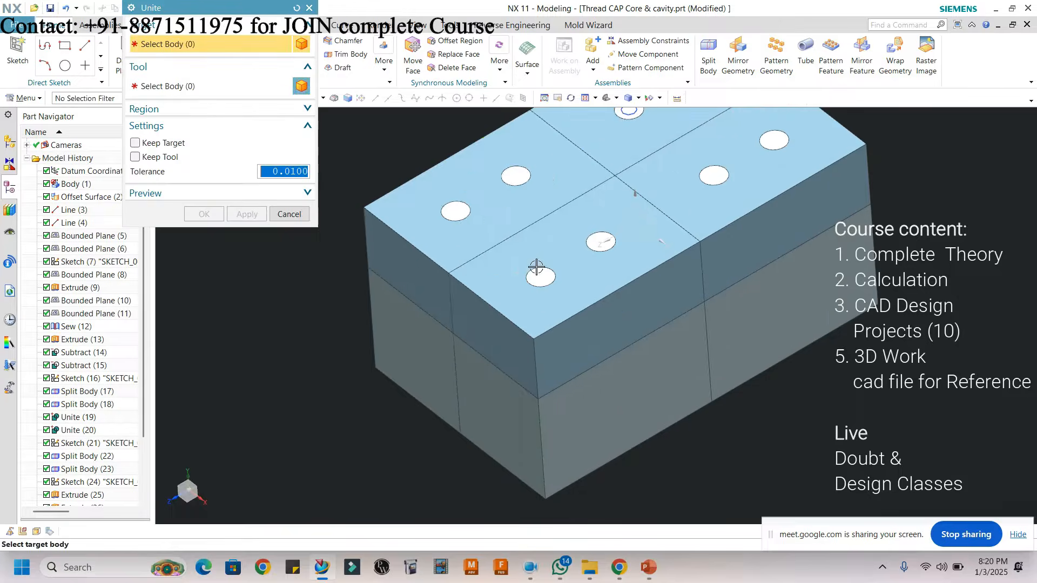
pyautogui.click(534, 269)
pyautogui.scroll(3, 569, 180)
pyautogui.click(653, 190)
pyautogui.click(593, 216)
pyautogui.scroll(-3, 534, 283)
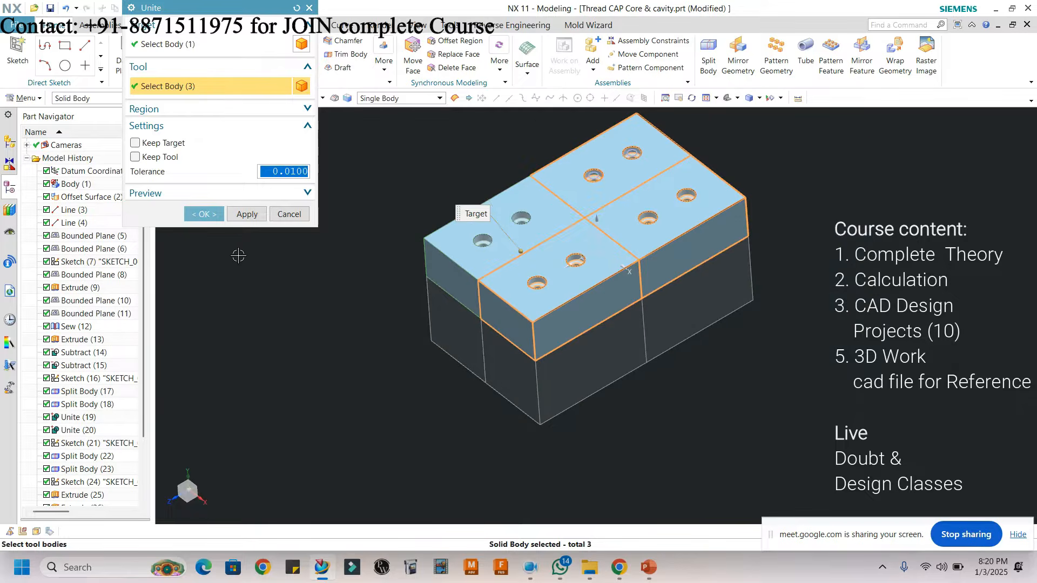
pyautogui.click(200, 216)
pyautogui.moveTo(693, 256); pyautogui.dragTo(683, 230, button='middle')
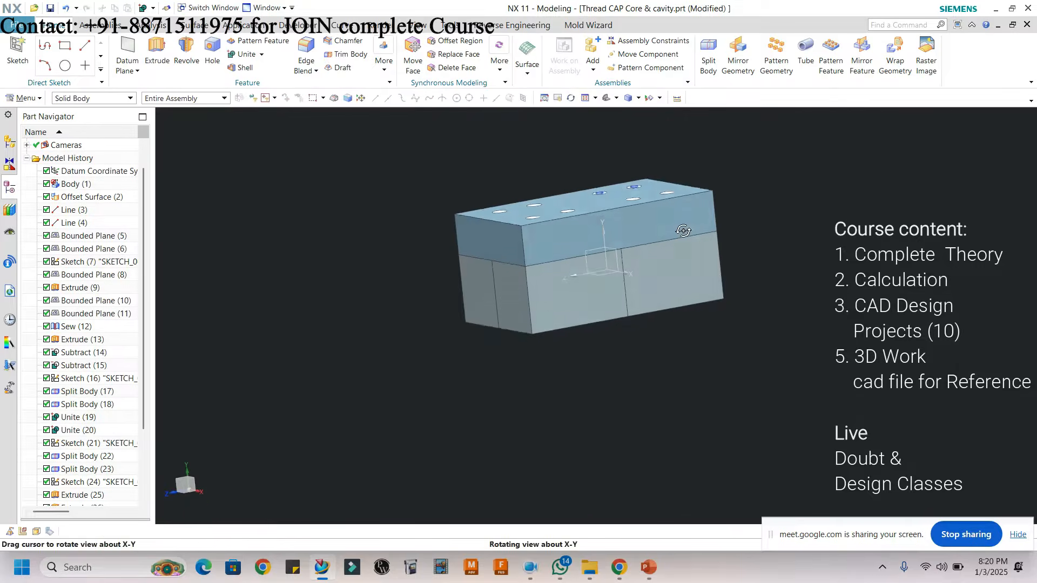
# - Unite the four lower blocks into a single body, keeping the inserts separate
pyautogui.click(247, 54)
pyautogui.moveTo(641, 299); pyautogui.dragTo(599, 205, button='middle')
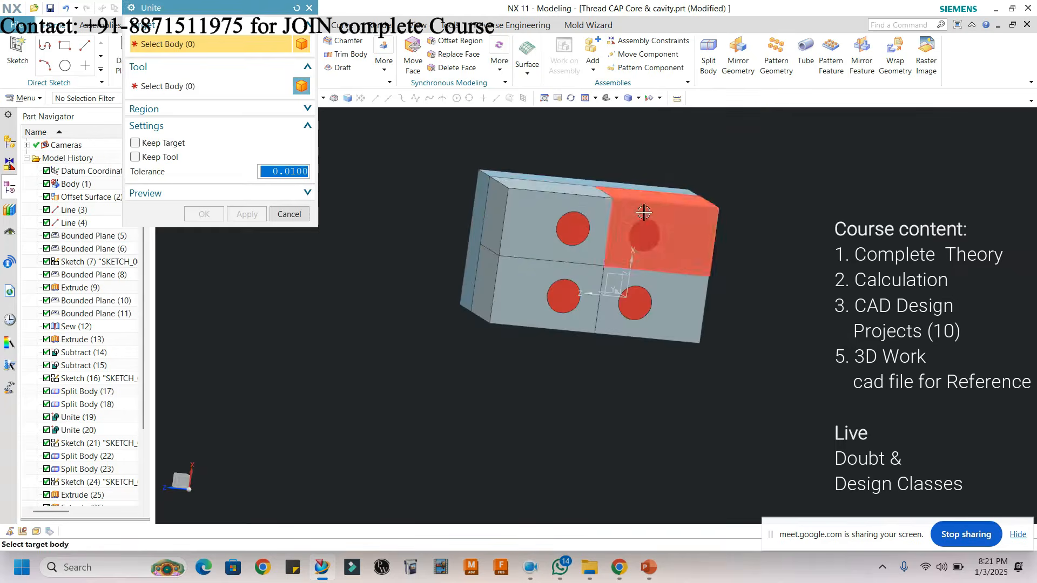
pyautogui.click(598, 203)
pyautogui.click(532, 239)
pyautogui.click(580, 281)
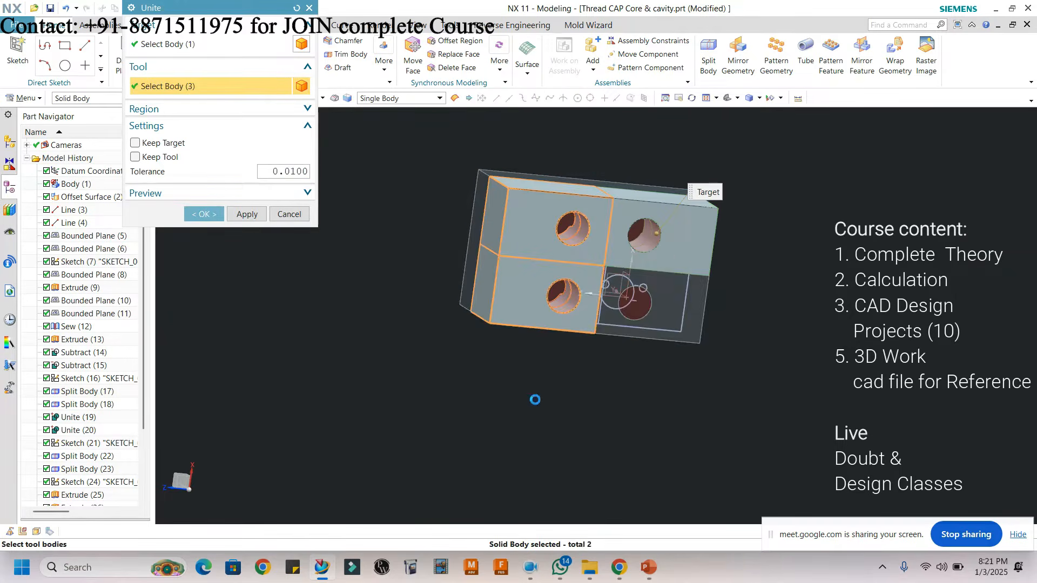
pyautogui.click(204, 214)
pyautogui.moveTo(724, 250); pyautogui.dragTo(574, 297, button='middle')
# - Hide the united upper block and the sketches lying over the parting face
pyautogui.hotkey('ctrl', 'shift', 'i')
pyautogui.click(639, 288)
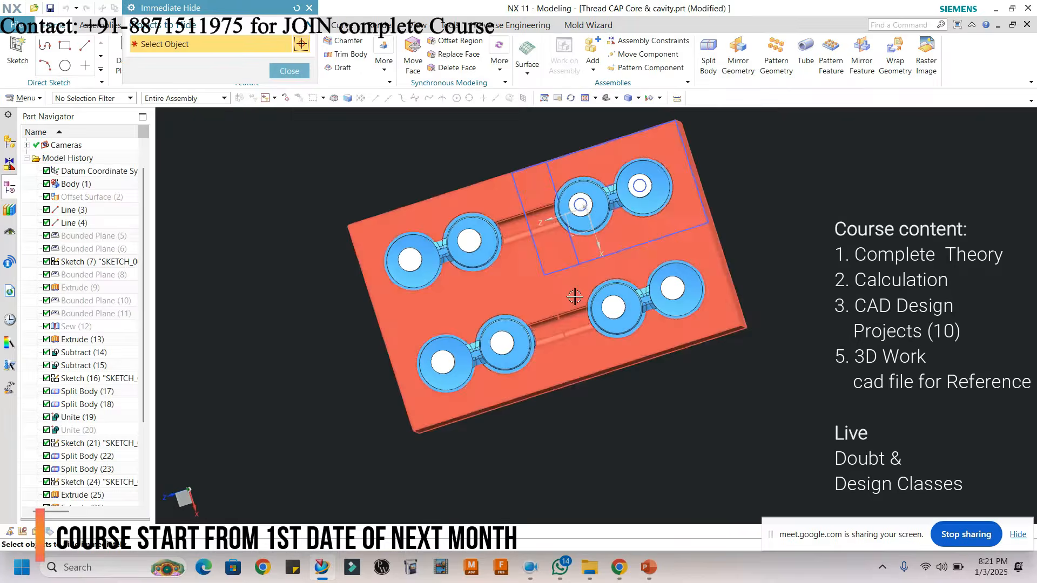
pyautogui.click(577, 253)
pyautogui.click(574, 255)
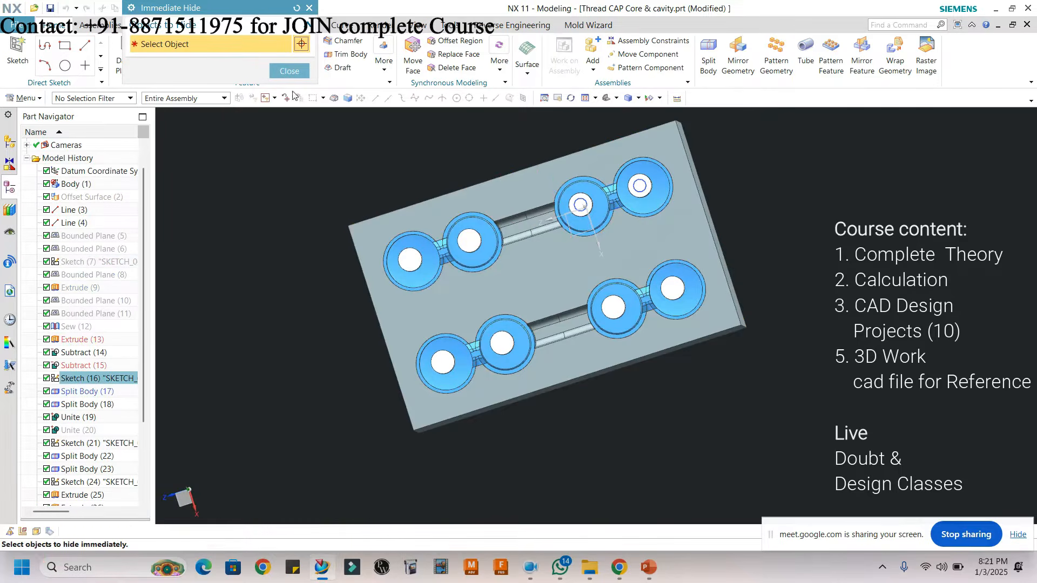
pyautogui.click(289, 70)
# - Examine the four cavities, pins and connecting channels of the united lower block from above and at an angle
pyautogui.moveTo(515, 289); pyautogui.dragTo(565, 273, button='middle')
pyautogui.press('F8')
pyautogui.hotkey('ctrl', 'f')
pyautogui.scroll(2, 487, 206)
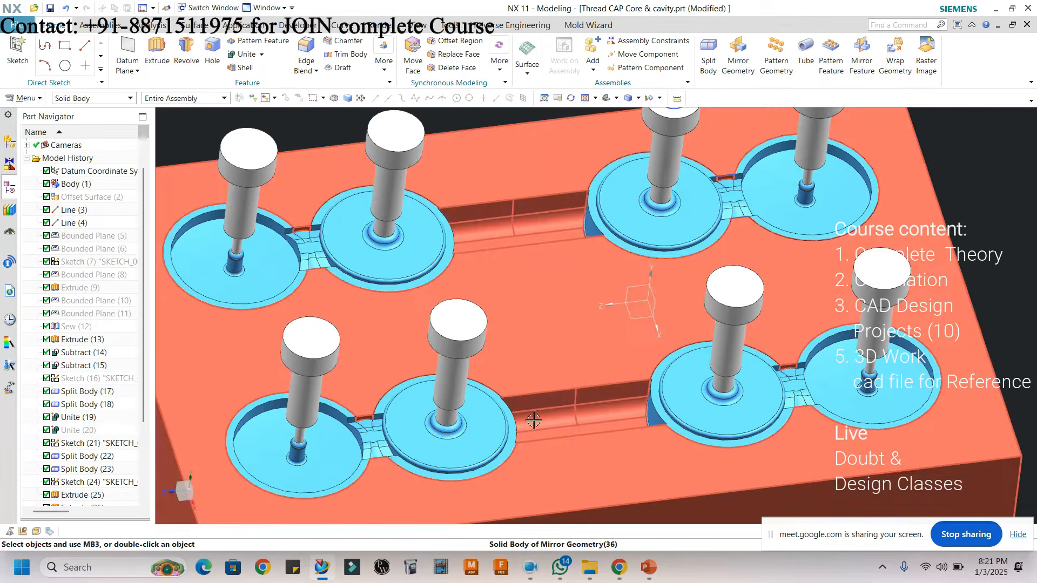
pyautogui.scroll(-3, 528, 308)
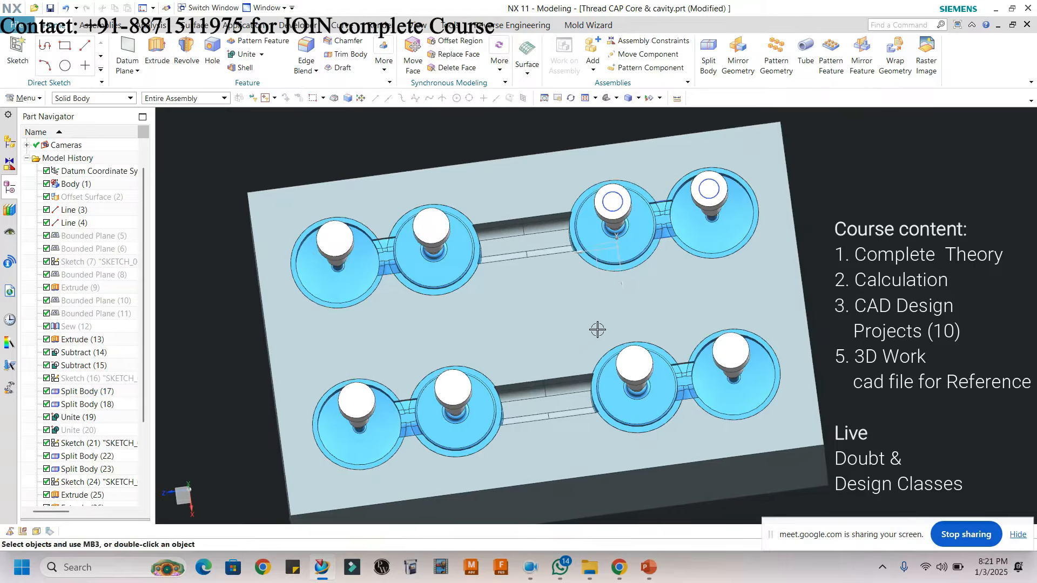
pyautogui.press('F8')
pyautogui.scroll(4, 529, 196)
pyautogui.scroll(-1, 523, 201)
pyautogui.moveTo(565, 308); pyautogui.dragTo(558, 276, button='middle')
pyautogui.scroll(-3, 558, 278)
pyautogui.scroll(2, 558, 280)
# - Swap the shown and hidden objects to display the upper block's underside, and hide the sketches lying over it
pyautogui.hotkey('ctrl', 'shift', 'b')
pyautogui.scroll(-2, 632, 317)
pyautogui.moveTo(631, 317); pyautogui.dragTo(631, 292, button='middle')
pyautogui.scroll(2, 631, 292)
pyautogui.scroll(1, 595, 295)
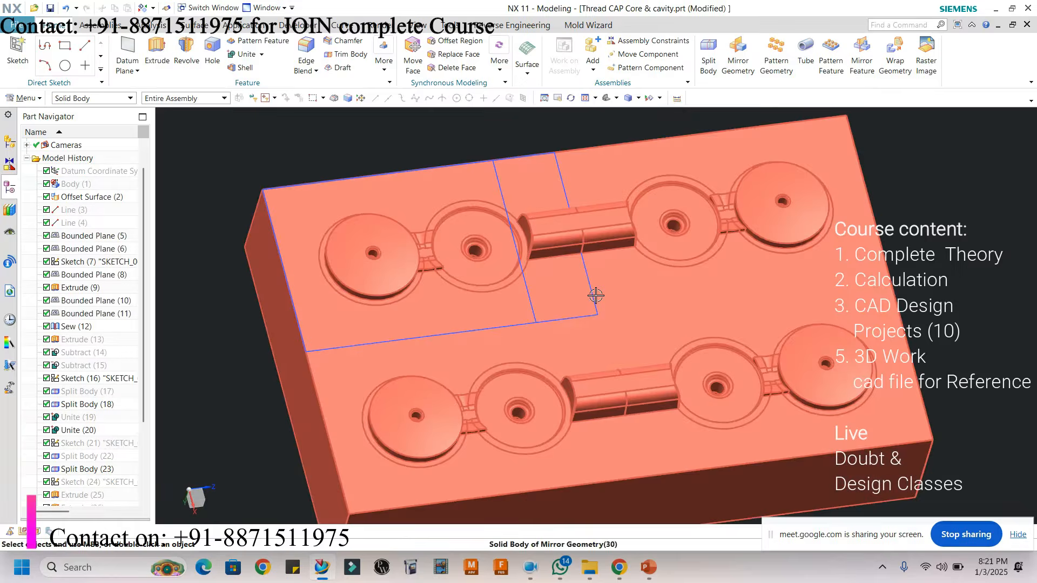
pyautogui.hotkey('ctrl', 'shift', 'i')
pyautogui.click(590, 276)
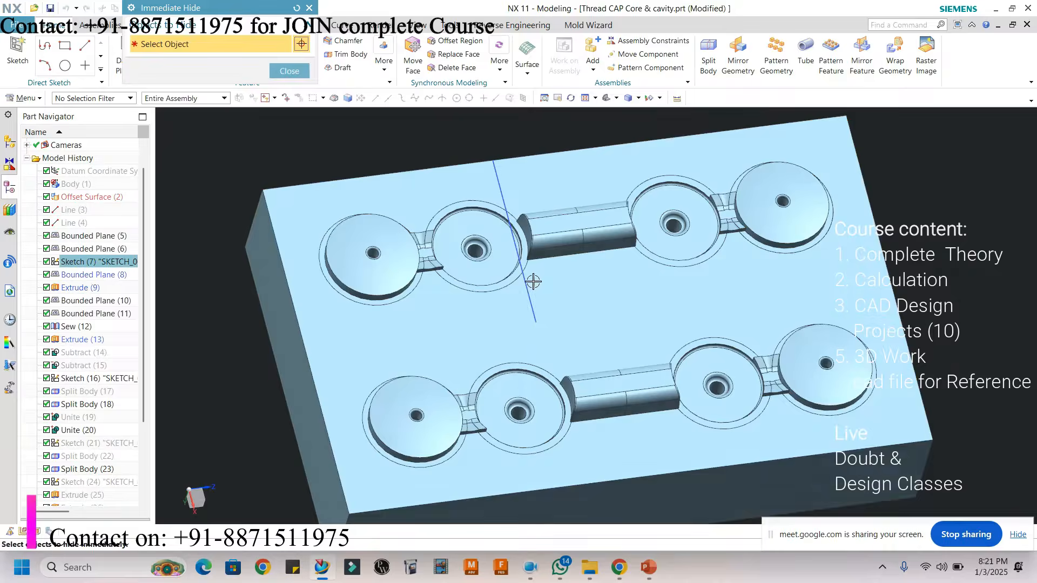
pyautogui.click(289, 71)
# - Create a sketch on the flat parting face of the united upper block, viewed straight on
pyautogui.moveTo(464, 172); pyautogui.dragTo(498, 225, button='middle')
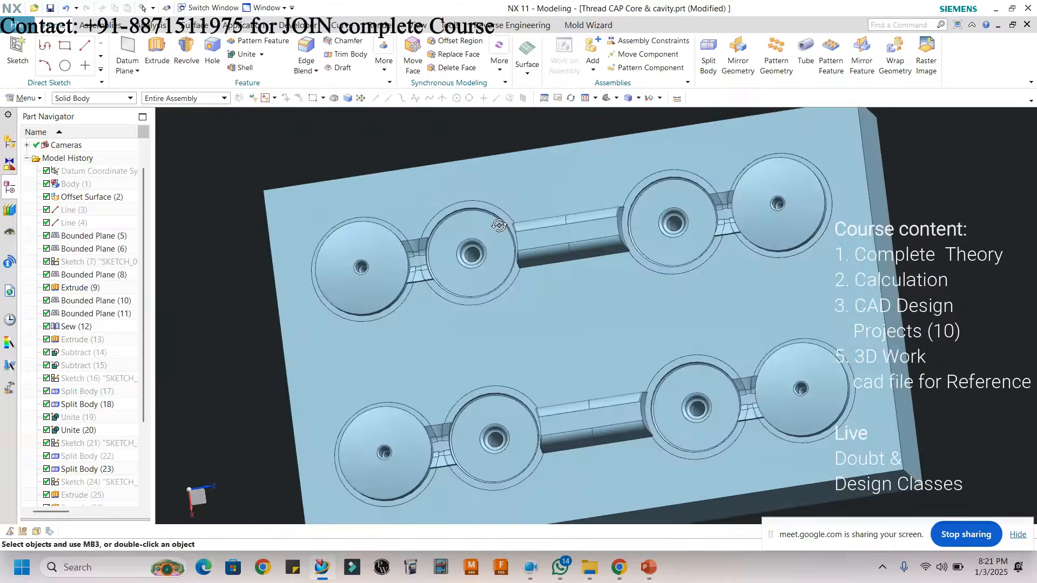
pyautogui.press('F8')
pyautogui.scroll(2, 628, 247)
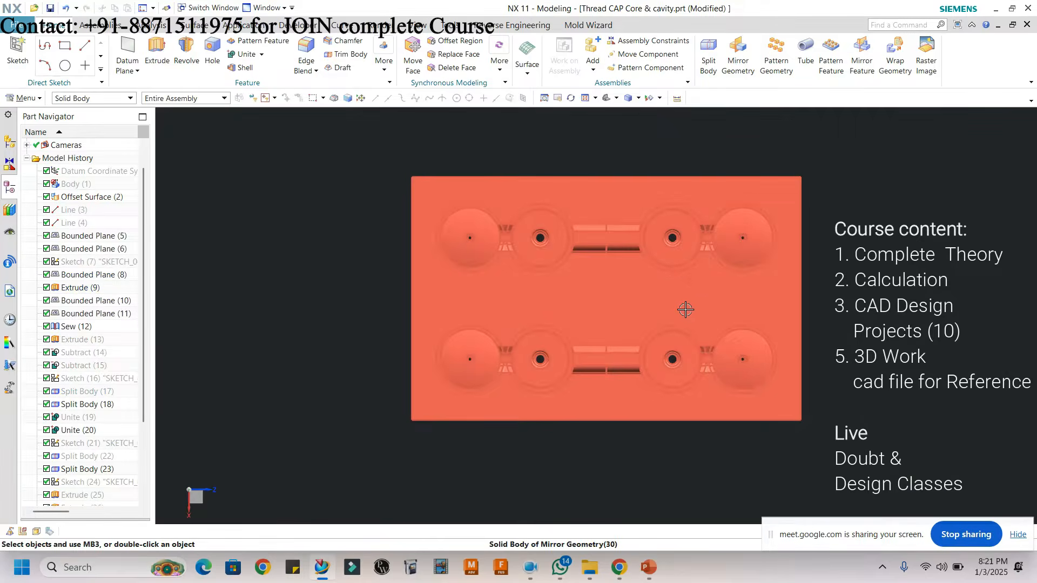
pyautogui.scroll(1, 685, 309)
pyautogui.scroll(-1, 507, 246)
pyautogui.scroll(1, 541, 248)
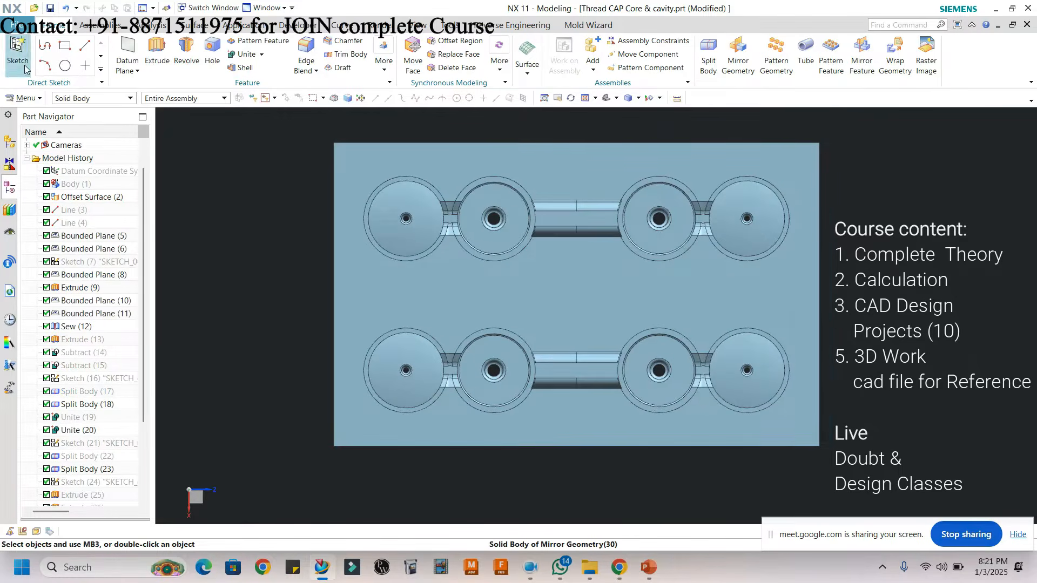
pyautogui.scroll(2, 594, 264)
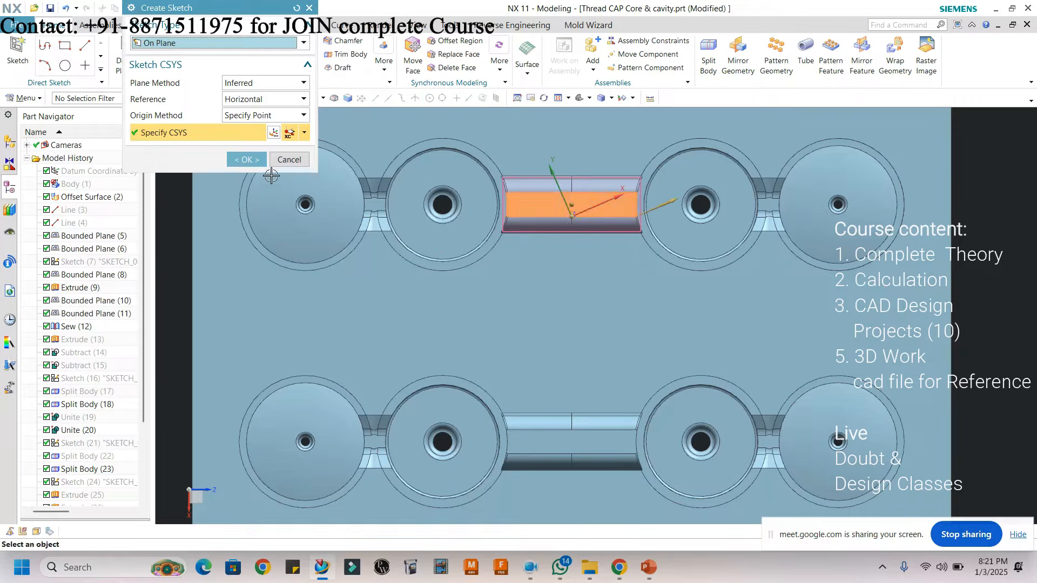
pyautogui.click(282, 162)
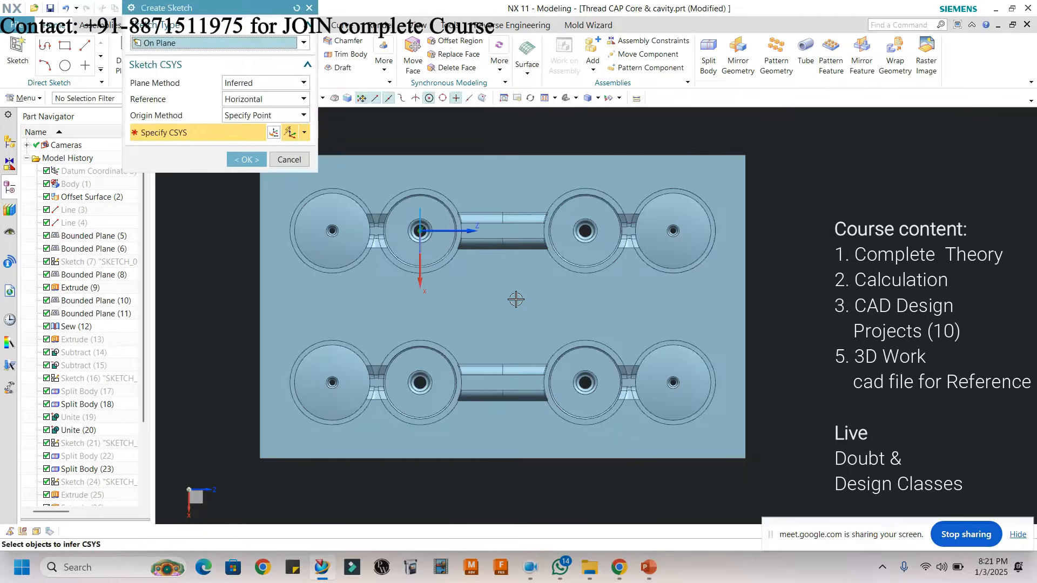
pyautogui.click(246, 160)
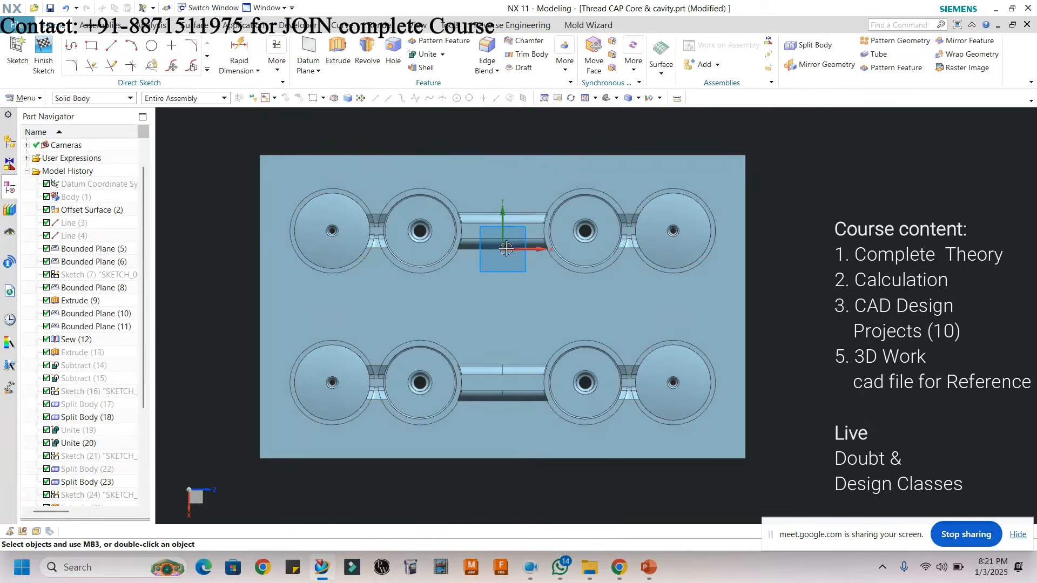
# - Sketch a rectangle about 12.8 mm wide and 100 mm high between the block's two long edges, across its middle
pyautogui.click(91, 45)
pyautogui.scroll(2, 486, 184)
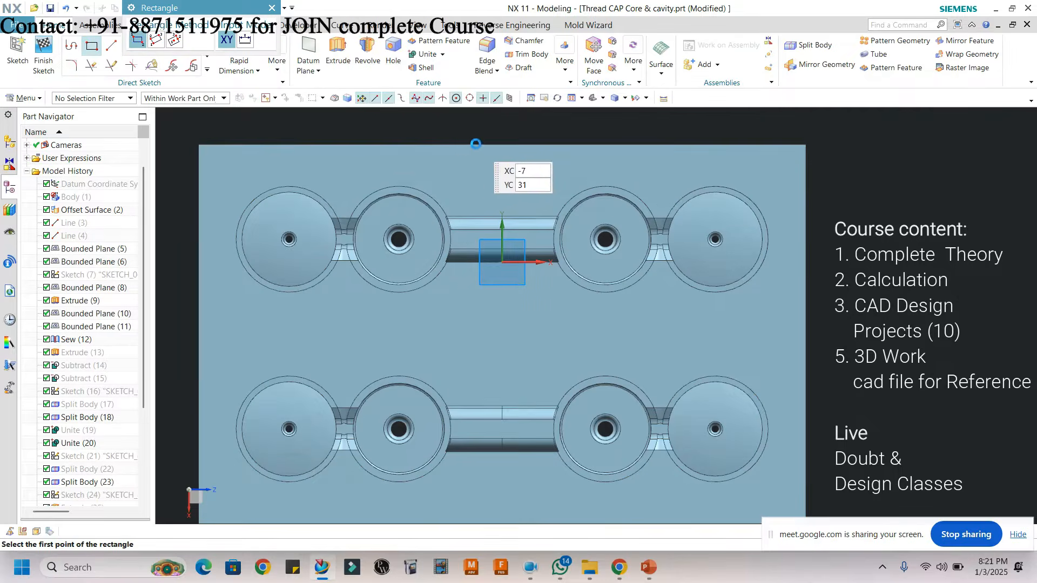
pyautogui.click(477, 144)
pyautogui.scroll(-2, 474, 191)
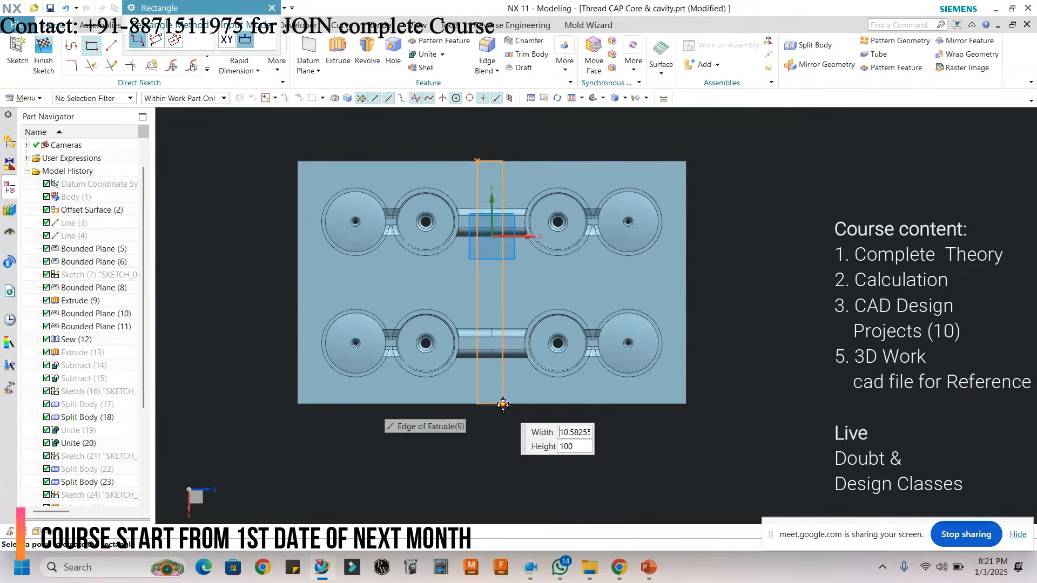
pyautogui.click(507, 405)
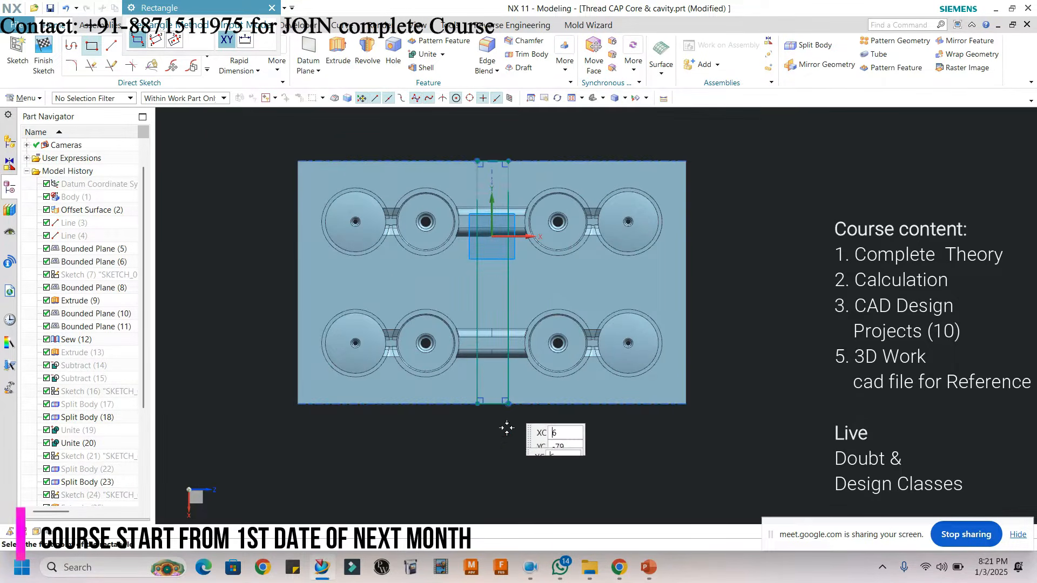
pyautogui.click(271, 7)
# - Constrain the midpoint of the strip rectangle's upper short edge to the middle of the block's long edge
pyautogui.scroll(4, 502, 187)
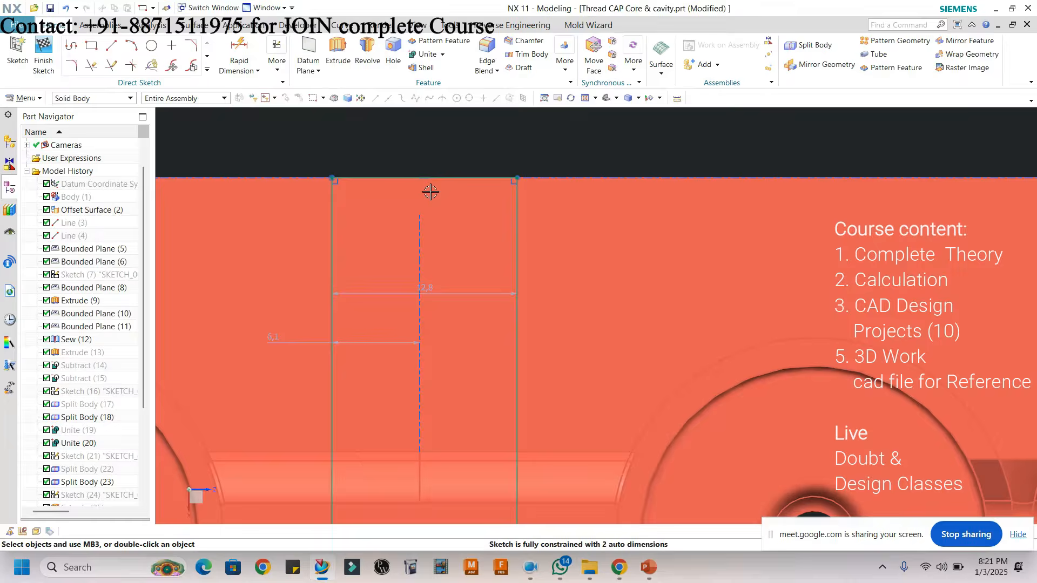
pyautogui.scroll(-1, 457, 187)
pyautogui.click(102, 100)
pyautogui.click(97, 111)
pyautogui.moveTo(528, 187); pyautogui.dragTo(502, 185)
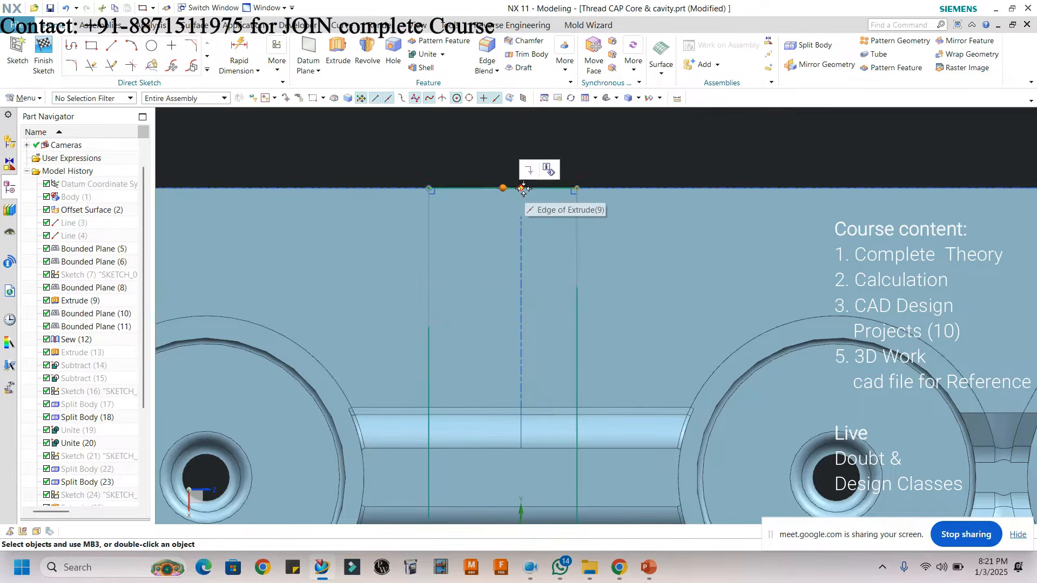
pyautogui.click(521, 188)
pyautogui.click(543, 173)
pyautogui.scroll(-6, 544, 173)
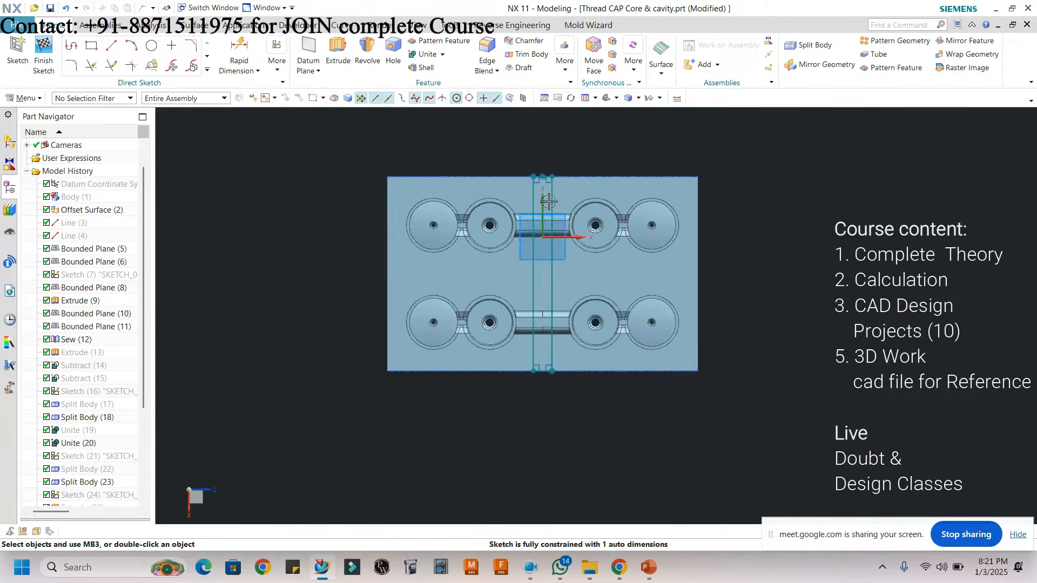
# - Set the strip rectangle's width dimension to 13 mm
pyautogui.scroll(1, 544, 174)
pyautogui.scroll(1, 546, 175)
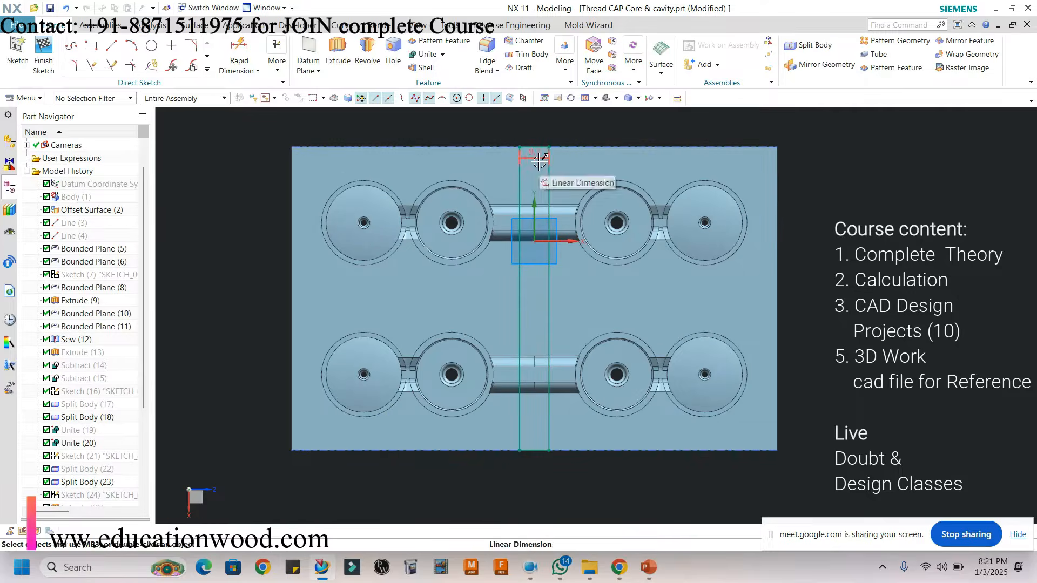
pyautogui.doubleClick(533, 153)
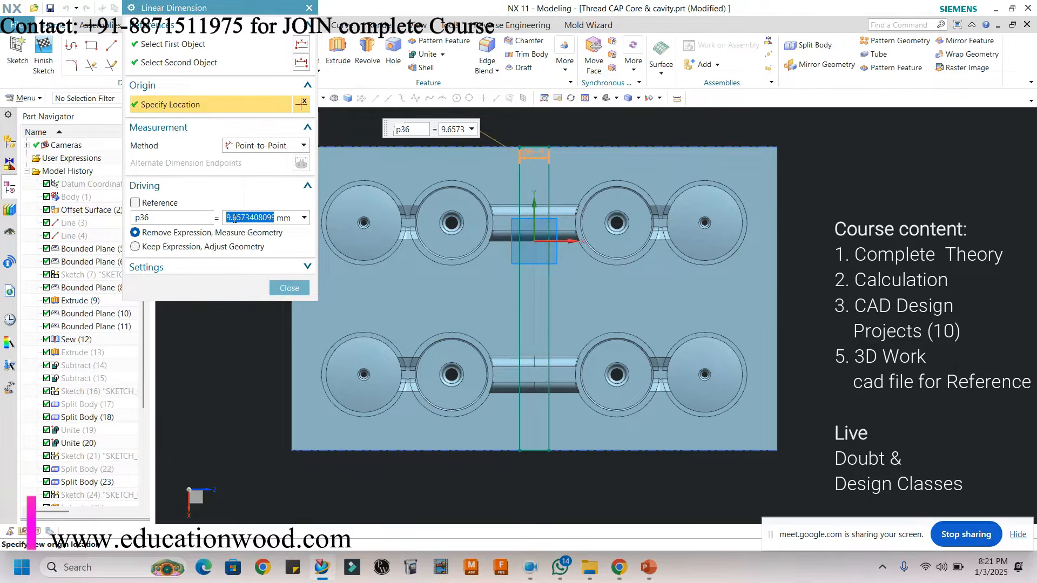
pyautogui.press('Return')
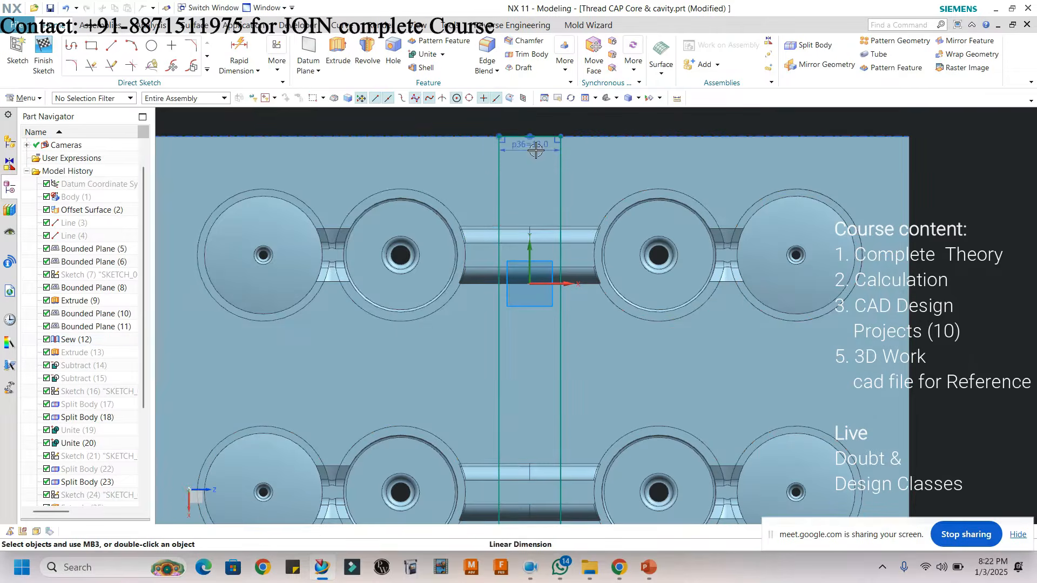
# - Start extruding the strip rectangle from 0 mm, with its end set to Until Selected at the flat top face of one cross rib
pyautogui.scroll(-7, 544, 138)
pyautogui.moveTo(597, 243); pyautogui.dragTo(557, 214, button='middle')
pyautogui.scroll(3, 512, 191)
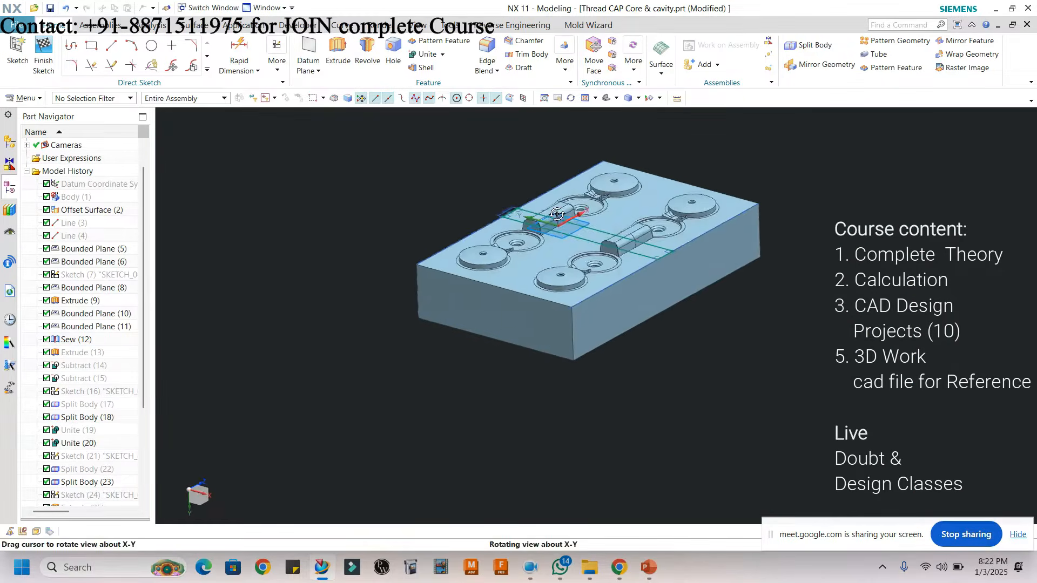
pyautogui.scroll(2, 557, 214)
pyautogui.click(338, 51)
pyautogui.moveTo(615, 222); pyautogui.dragTo(614, 217)
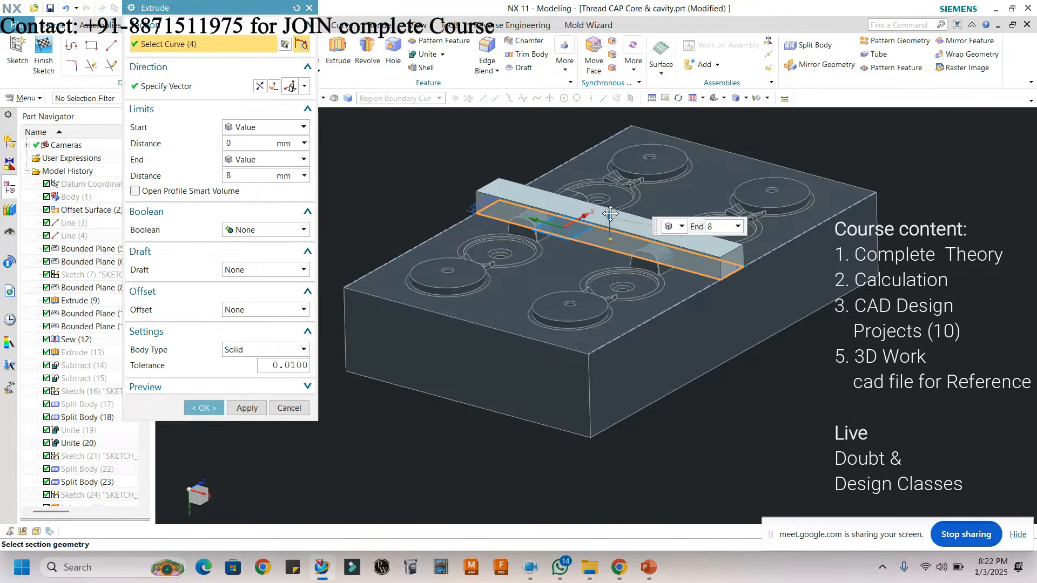
pyautogui.click(303, 159)
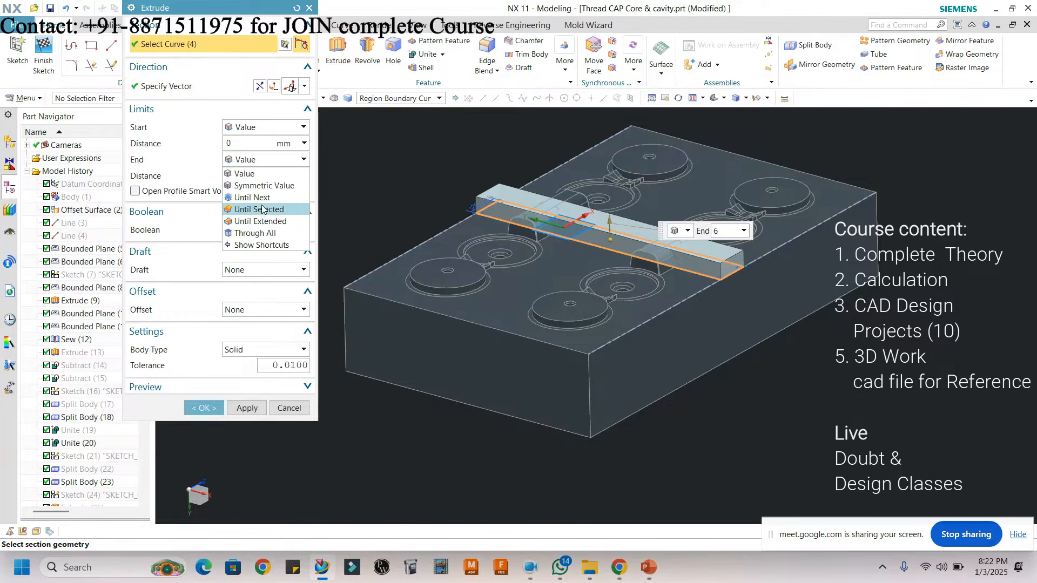
pyautogui.click(259, 209)
pyautogui.scroll(4, 543, 215)
pyautogui.click(542, 215)
pyautogui.scroll(-4, 543, 215)
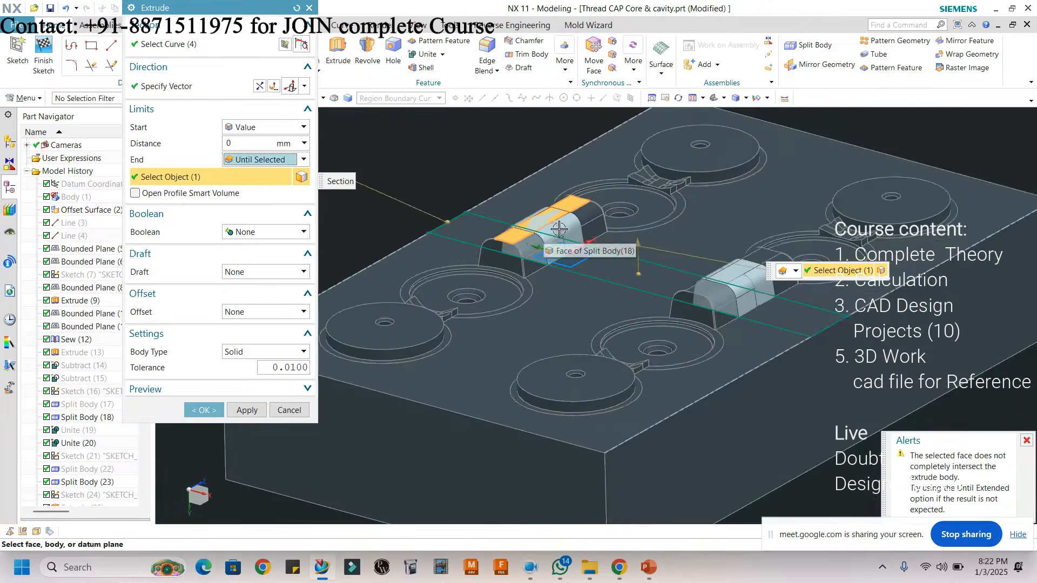
# - Change the strip extrusion's end limit to Until Extended, keeping the cross rib's top face as the limiting object
pyautogui.click(278, 161)
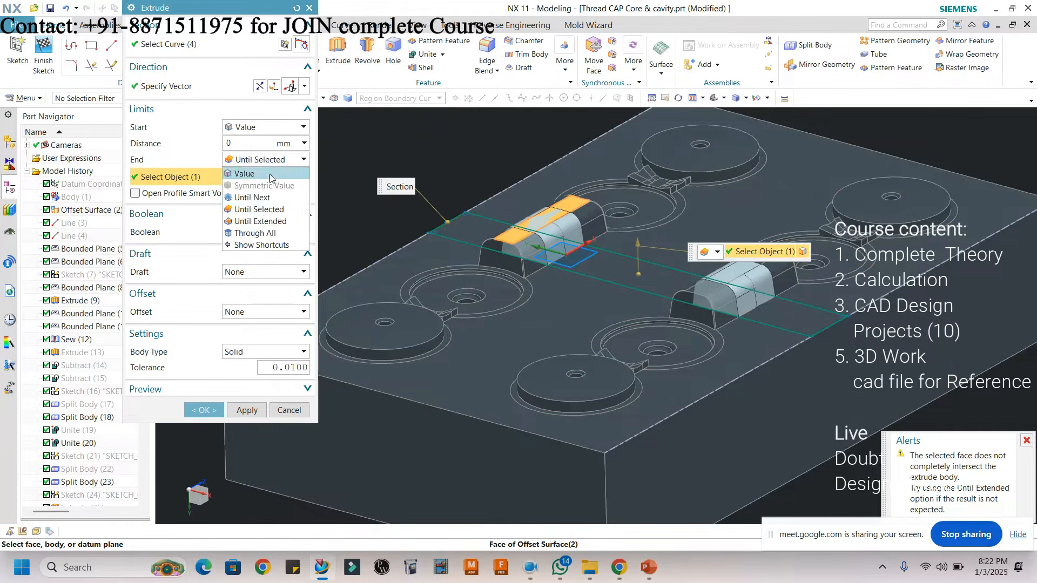
pyautogui.click(261, 220)
pyautogui.scroll(3, 543, 233)
pyautogui.scroll(-3, 543, 234)
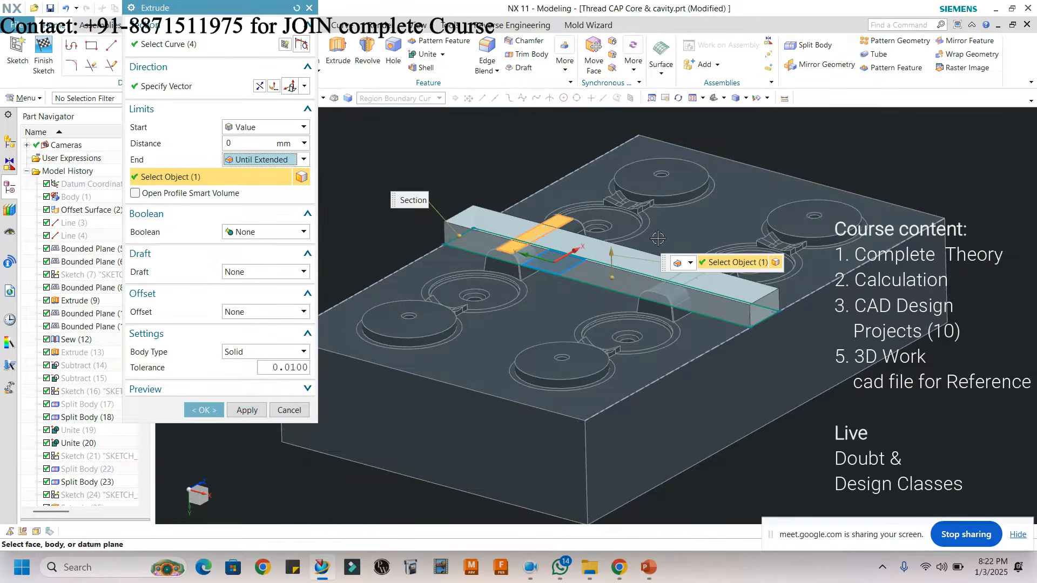
pyautogui.scroll(2, 572, 299)
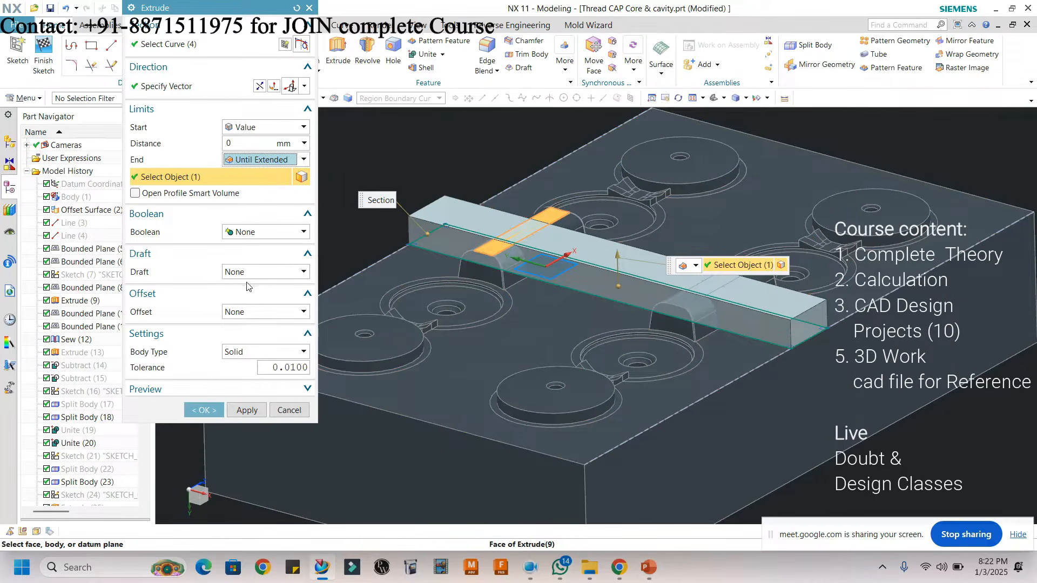
pyautogui.click(249, 312)
pyautogui.click(247, 339)
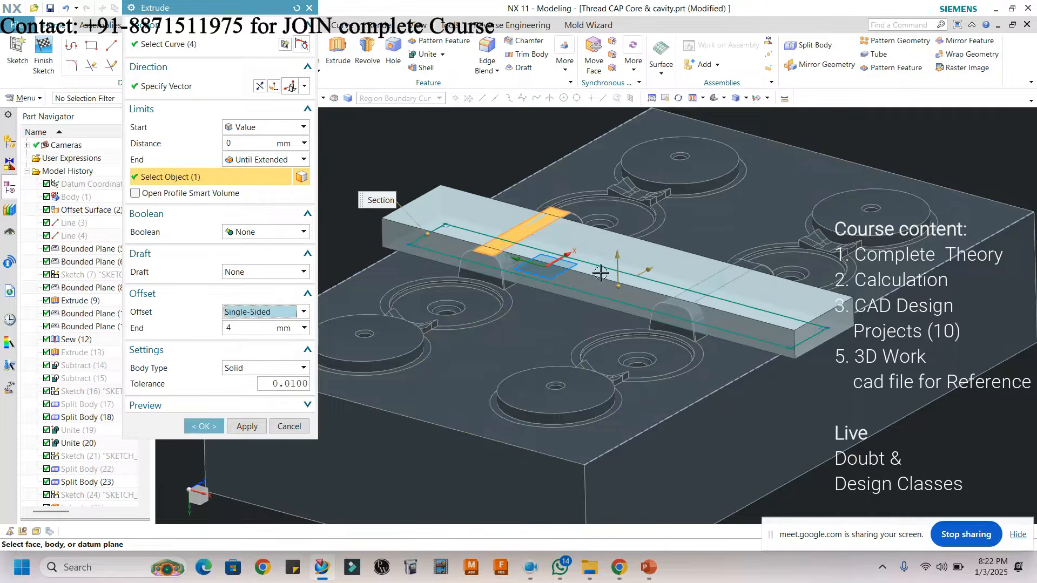
pyautogui.click(296, 311)
pyautogui.click(254, 324)
# - Add a 5-degree draft from the start limit to the strip extrusion and create it as a separate solid
pyautogui.click(296, 272)
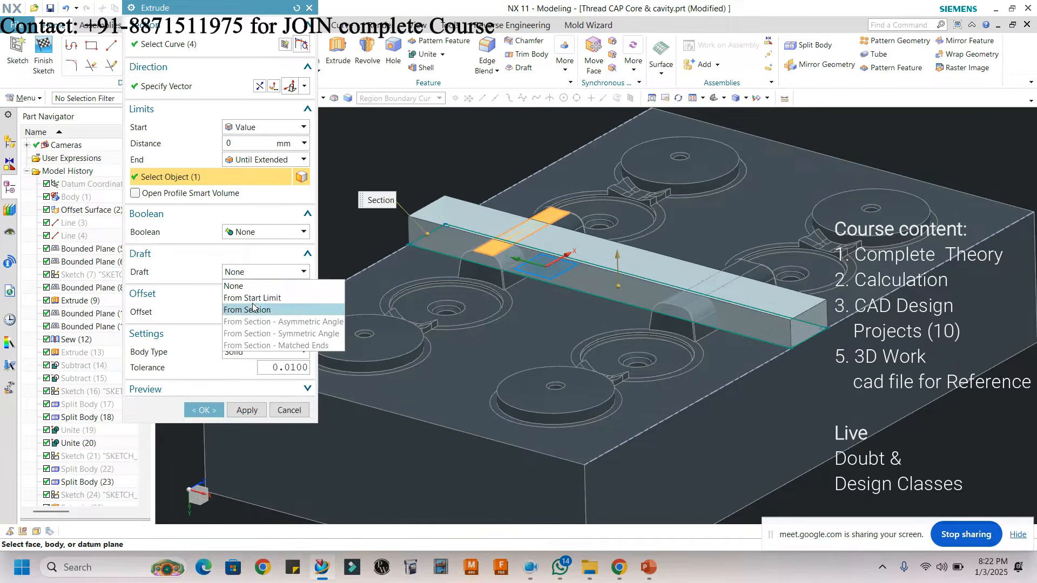
pyautogui.click(318, 298)
pyautogui.scroll(2, 623, 269)
pyautogui.moveTo(245, 290); pyautogui.dragTo(203, 296)
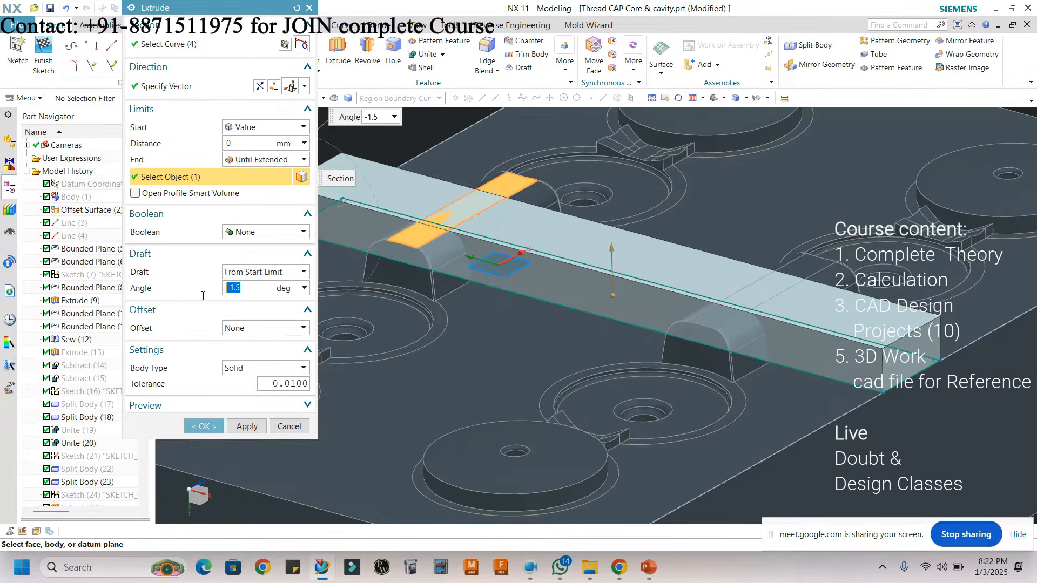
pyautogui.press('Return')
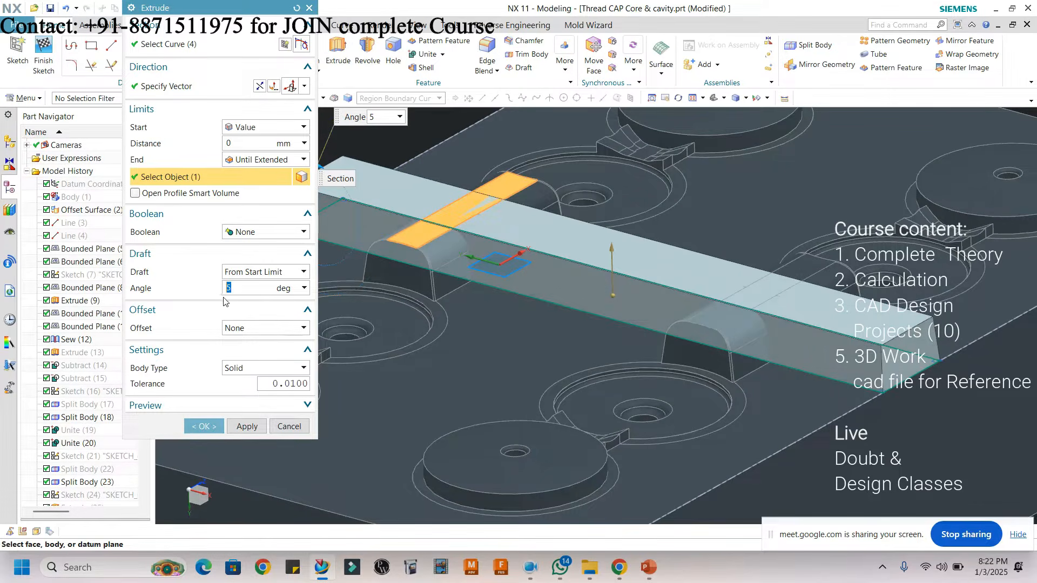
pyautogui.click(215, 427)
# - Offset the central bar's two end faces inward with Offset Region, so the bar stops short of the block's long edges
pyautogui.moveTo(520, 287); pyautogui.dragTo(595, 332, button='middle')
pyautogui.press('F8')
pyautogui.scroll(1, 595, 189)
pyautogui.scroll(-3, 595, 189)
pyautogui.moveTo(618, 278)
pyautogui.mouseDown(button='middle')
pyautogui.moveTo(650, 223)
pyautogui.moveTo(614, 261)
pyautogui.mouseUp(button='middle')
pyautogui.scroll(1, 632, 237)
pyautogui.scroll(2, 614, 262)
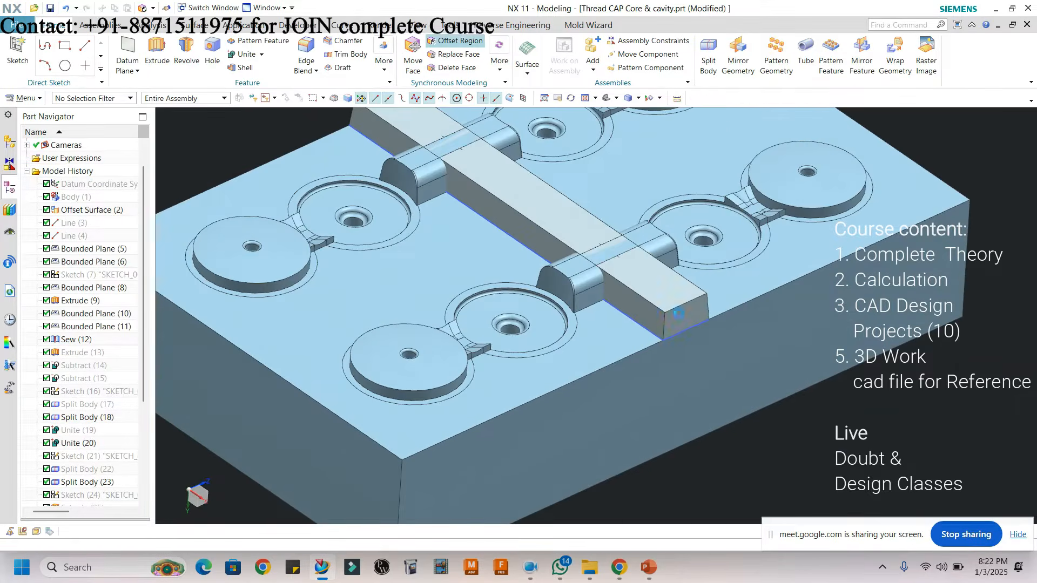
pyautogui.click(454, 40)
pyautogui.click(678, 326)
pyautogui.moveTo(678, 326); pyautogui.dragTo(606, 214, button='middle')
pyautogui.scroll(3, 542, 231)
pyautogui.click(468, 244)
pyautogui.scroll(-4, 506, 259)
pyautogui.scroll(1, 702, 320)
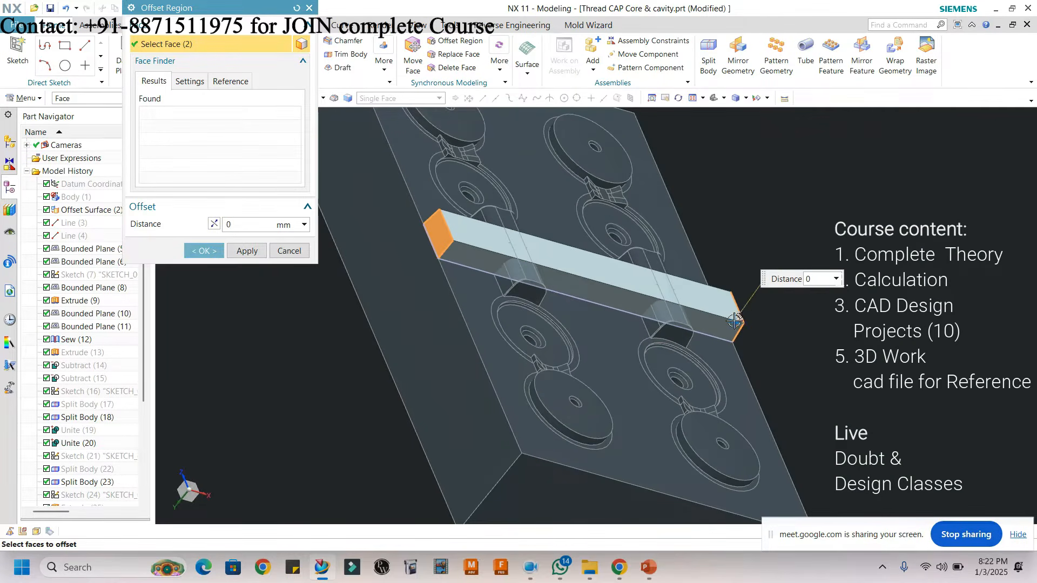
pyautogui.click(213, 256)
# - Blend the four upright corner edges of the central bar with a 2 mm radius
pyautogui.moveTo(486, 302); pyautogui.dragTo(598, 256, button='middle')
pyautogui.scroll(3, 541, 259)
pyautogui.scroll(-2, 542, 259)
pyautogui.scroll(1, 451, 233)
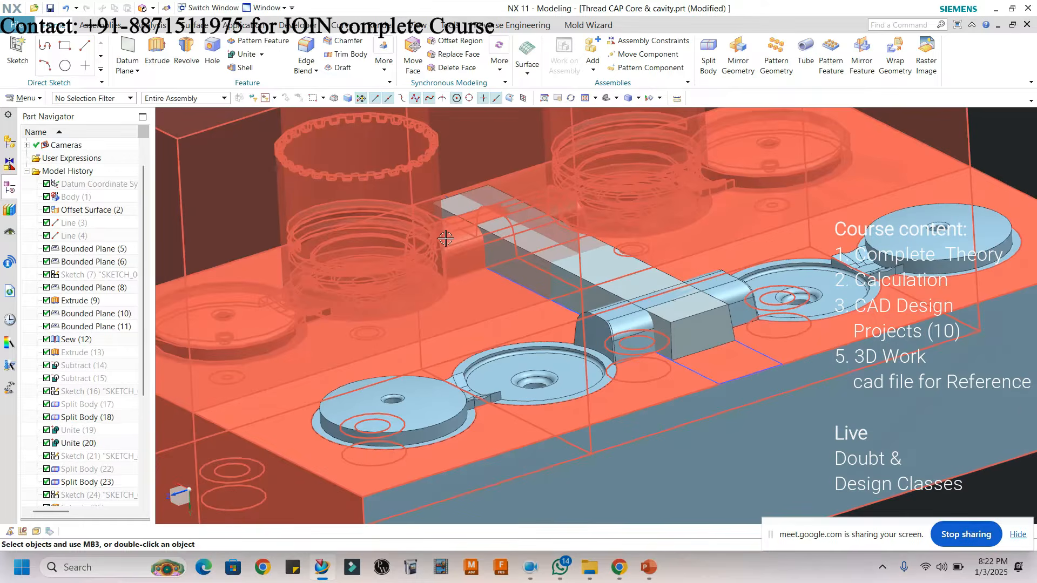
pyautogui.moveTo(526, 244); pyautogui.dragTo(635, 295, button='middle')
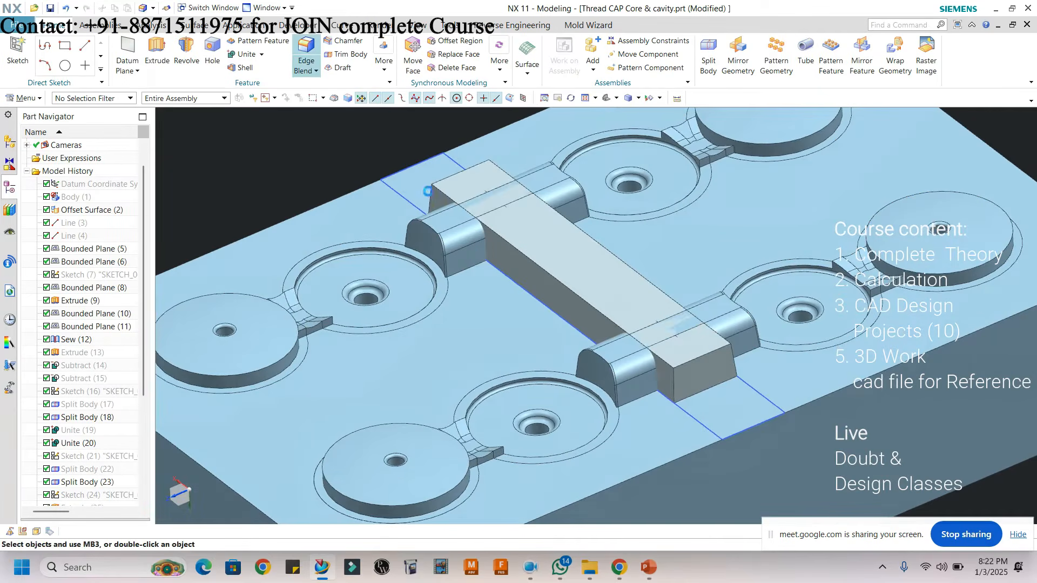
pyautogui.scroll(4, 429, 189)
pyautogui.click(432, 185)
pyautogui.moveTo(435, 186); pyautogui.dragTo(446, 211, button='middle')
pyautogui.click(535, 157)
pyautogui.scroll(-5, 535, 158)
pyautogui.moveTo(534, 162); pyautogui.dragTo(530, 274, button='middle')
pyautogui.scroll(5, 548, 200)
pyautogui.click(548, 200)
pyautogui.click(530, 274)
pyautogui.scroll(-2, 531, 274)
pyautogui.click(241, 92)
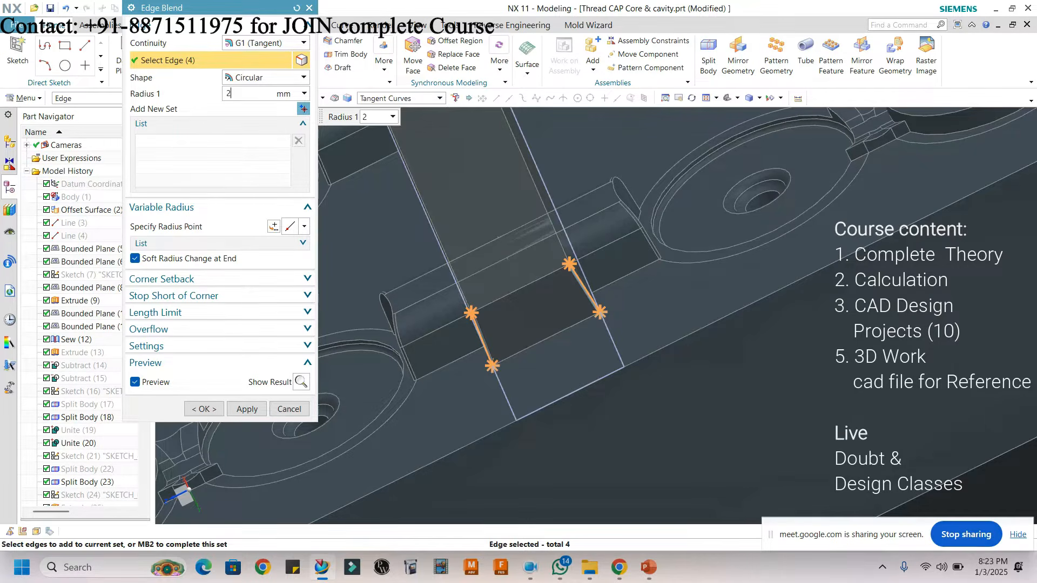
pyautogui.write('2')
pyautogui.click(205, 409)
# - Blend the edge loop around the central bar's top face with a 1.5 mm radius
pyautogui.moveTo(648, 303)
pyautogui.mouseDown(button='middle')
pyautogui.moveTo(680, 319)
pyautogui.moveTo(670, 279)
pyautogui.mouseUp(button='middle')
pyautogui.scroll(-2, 670, 279)
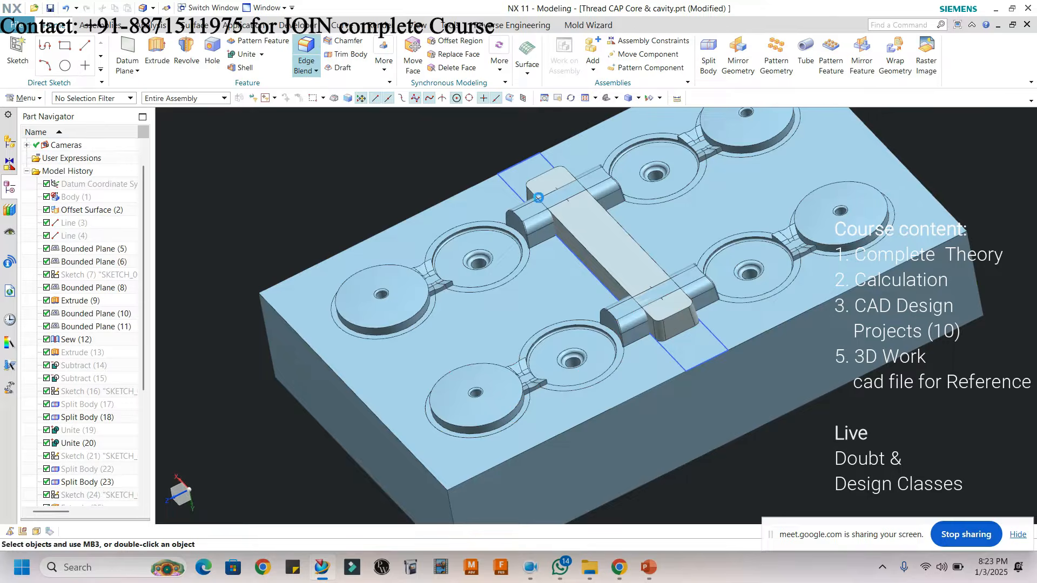
pyautogui.scroll(5, 528, 189)
pyautogui.click(525, 175)
pyautogui.scroll(-4, 524, 177)
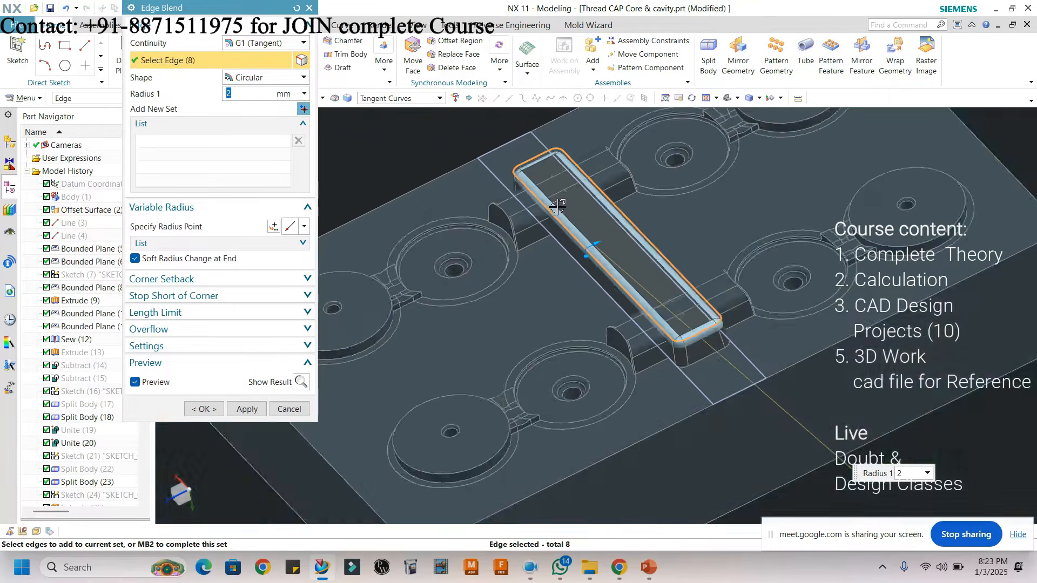
pyautogui.scroll(2, 557, 207)
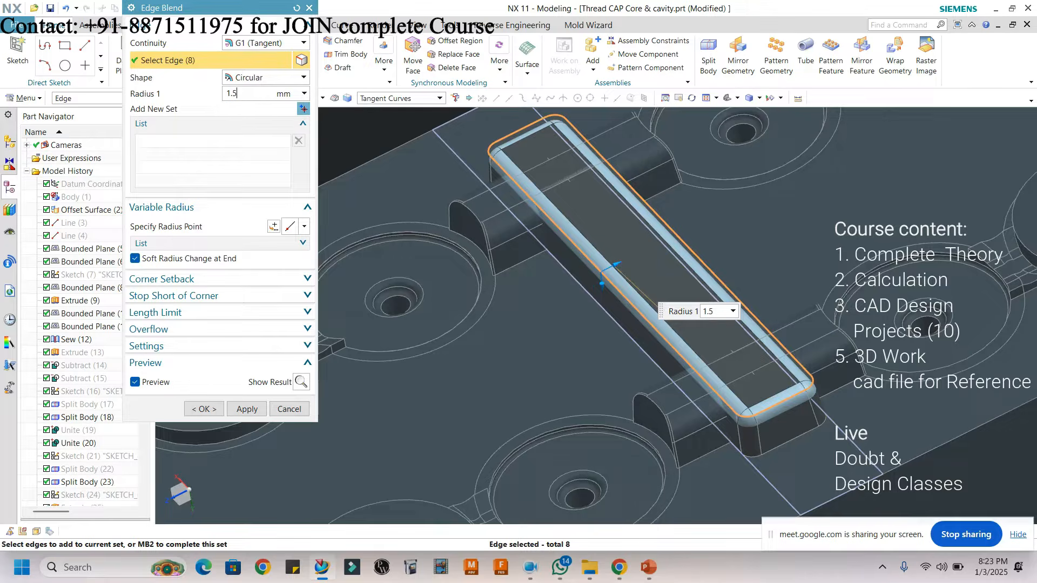
pyautogui.click(204, 409)
pyautogui.moveTo(540, 243); pyautogui.dragTo(577, 200, button='middle')
pyautogui.scroll(-2, 577, 200)
pyautogui.scroll(2, 577, 201)
pyautogui.click(262, 55)
pyautogui.click(253, 84)
pyautogui.click(292, 195)
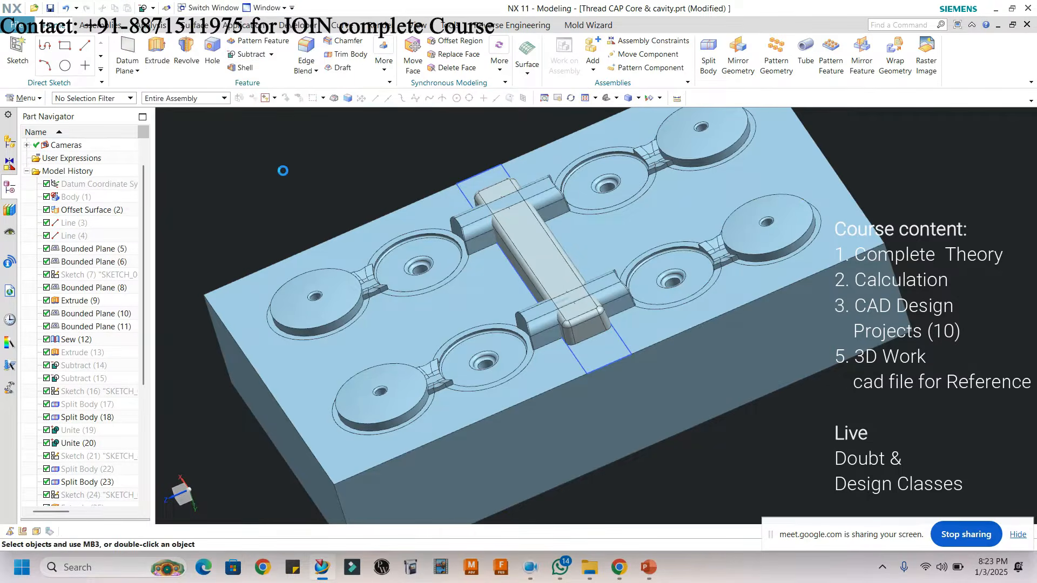
# - Unite the blended central bar as the target body with the upper block as the tool body
pyautogui.click(271, 54)
pyautogui.click(251, 69)
pyautogui.click(537, 249)
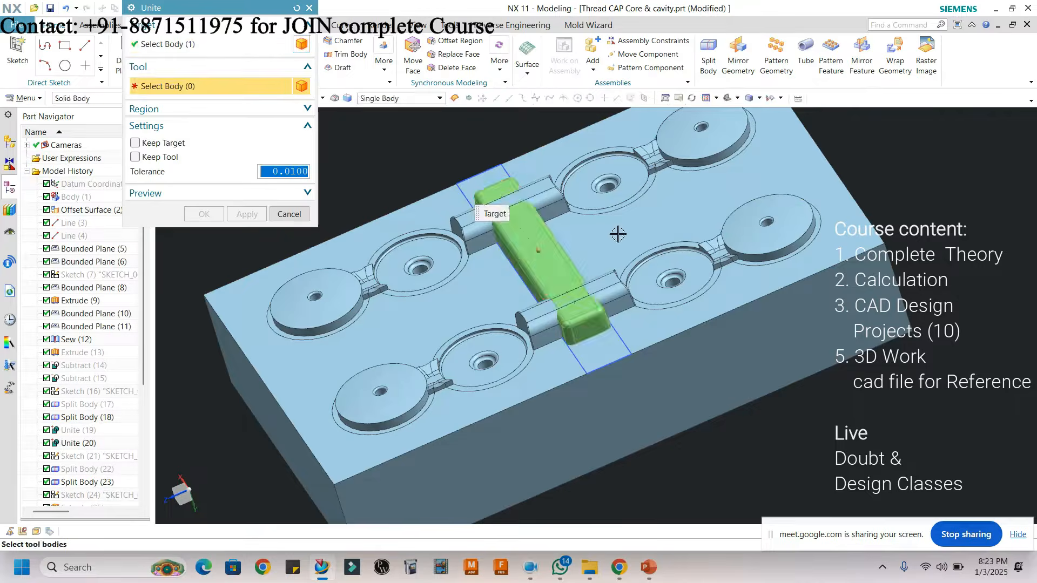
pyautogui.click(327, 259)
pyautogui.click(210, 214)
# - Blend the corner edges where both protruding bar ends meet the cross ribs with a 1.5 mm radius
pyautogui.moveTo(486, 270); pyautogui.dragTo(508, 249, button='middle')
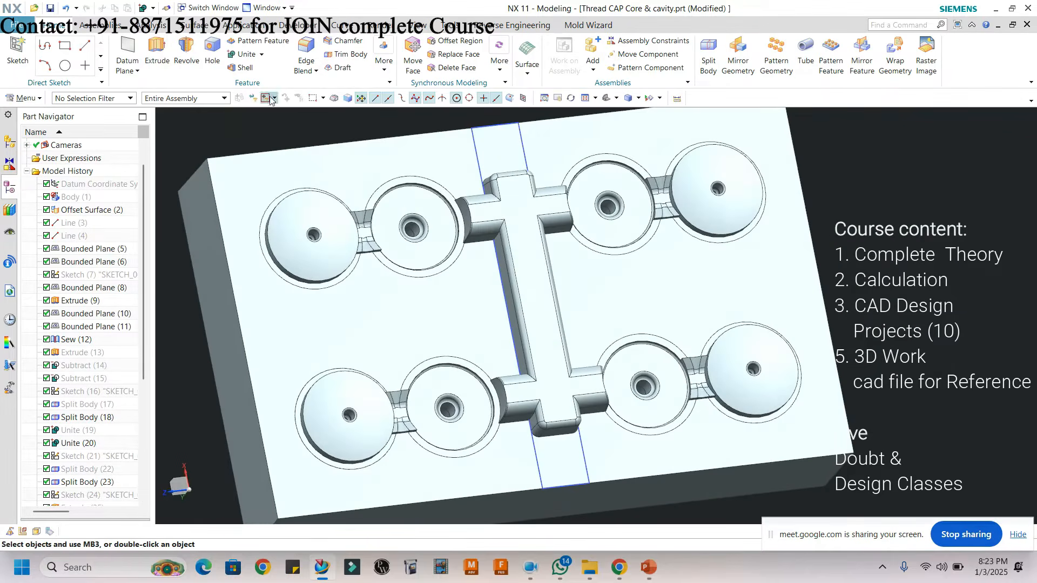
pyautogui.scroll(4, 481, 199)
pyautogui.click(478, 181)
pyautogui.moveTo(480, 185); pyautogui.dragTo(499, 208, button='middle')
pyautogui.click(543, 197)
pyautogui.scroll(-2, 558, 166)
pyautogui.moveTo(558, 167); pyautogui.dragTo(556, 199, button='middle')
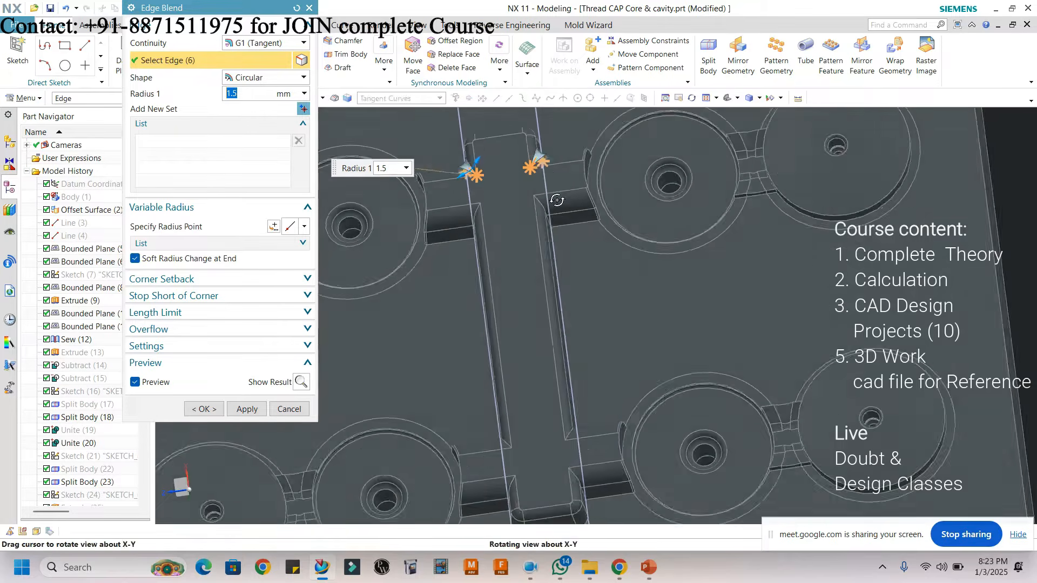
pyautogui.scroll(5, 551, 273)
pyautogui.click(577, 317)
pyautogui.moveTo(578, 317); pyautogui.dragTo(514, 290, button='middle')
pyautogui.click(530, 288)
pyautogui.scroll(-5, 547, 322)
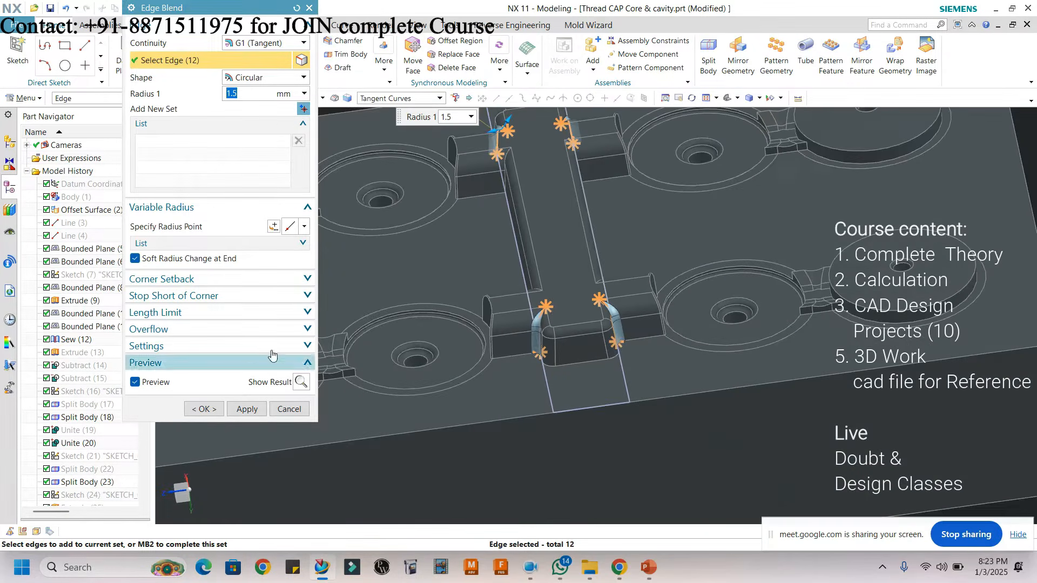
pyautogui.click(217, 410)
# - Swap the shown and hidden objects to reach the lower block, and hide one of the four cap bodies seated on it
pyautogui.scroll(-4, 572, 322)
pyautogui.moveTo(572, 322); pyautogui.dragTo(760, 353, button='middle')
pyautogui.scroll(2, 540, 302)
pyautogui.scroll(1, 483, 238)
pyautogui.scroll(-2, 567, 250)
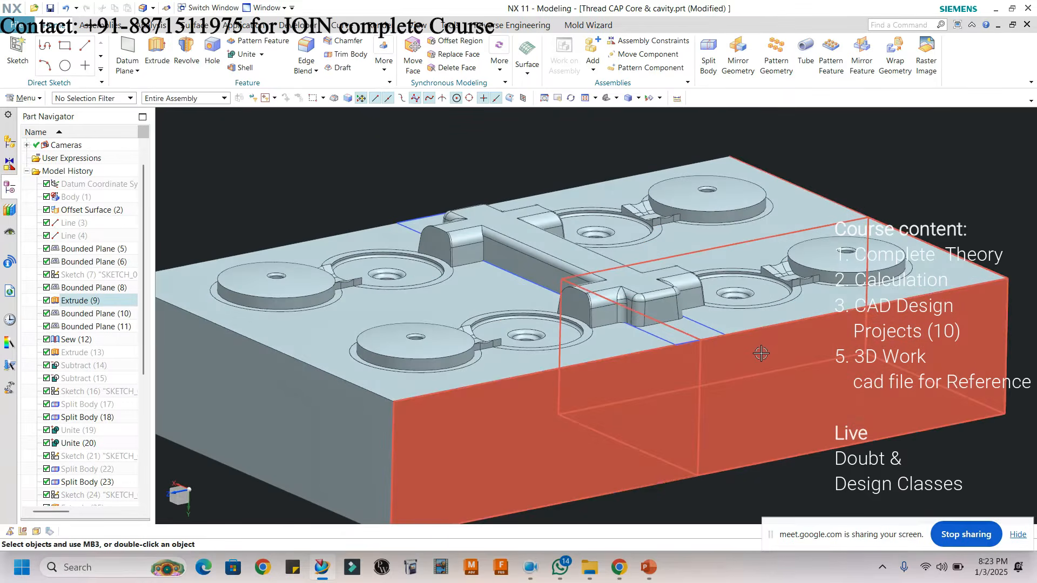
pyautogui.hotkey('ctrl', 'shift', 'b')
pyautogui.scroll(-3, 643, 294)
pyautogui.moveTo(643, 294); pyautogui.dragTo(639, 276, button='middle')
pyautogui.scroll(2, 594, 330)
pyautogui.hotkey('ctrl', 'shift', 'i')
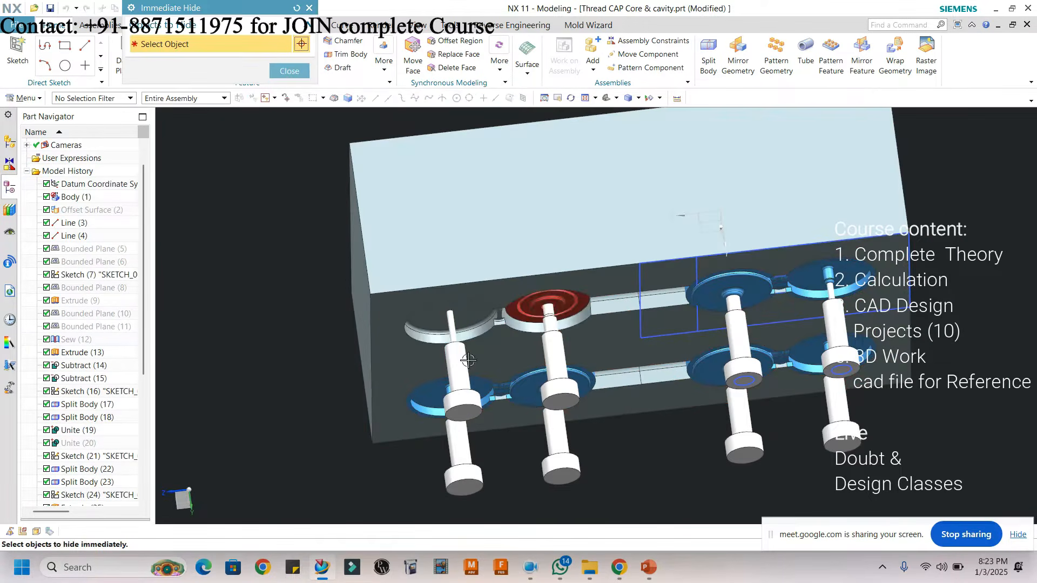
pyautogui.click(288, 72)
# - Section the block carrying the central bar and its seated caps with one plane, and examine where the bar meets the cap wall
pyautogui.moveTo(599, 295); pyautogui.dragTo(609, 272, button='middle')
pyautogui.scroll(5, 572, 226)
pyautogui.scroll(-2, 576, 252)
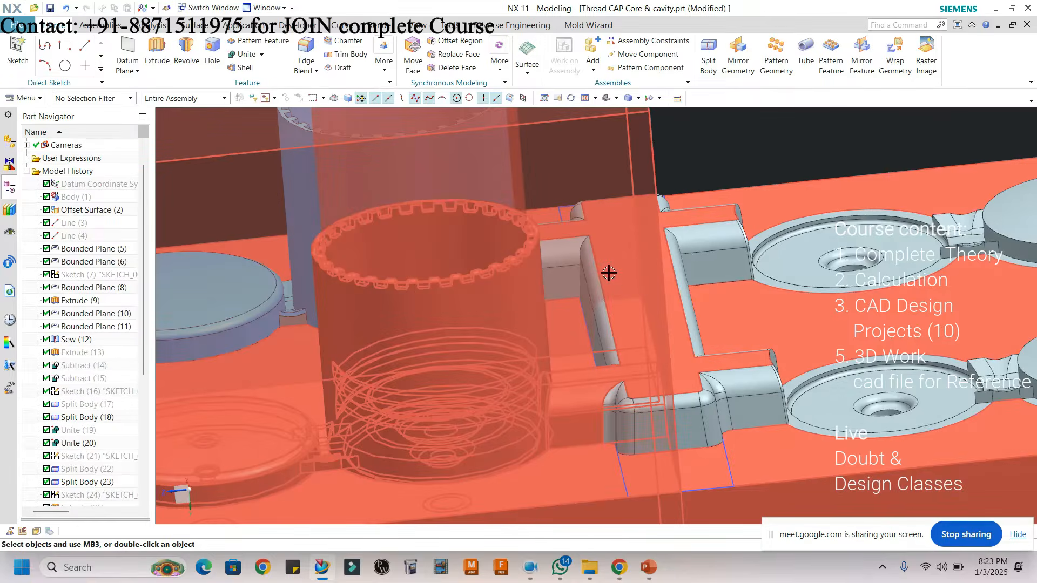
pyautogui.press('F8')
pyautogui.hotkey('ctrl', 'h')
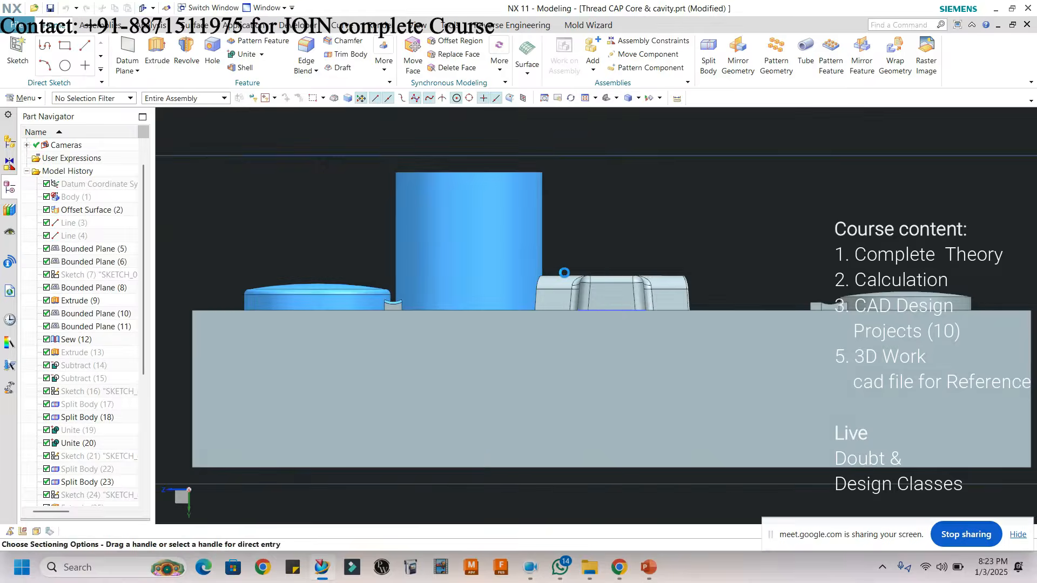
pyautogui.moveTo(608, 319); pyautogui.dragTo(718, 317, button='middle')
pyautogui.scroll(-1, 718, 317)
pyautogui.press('F8')
pyautogui.scroll(2, 589, 291)
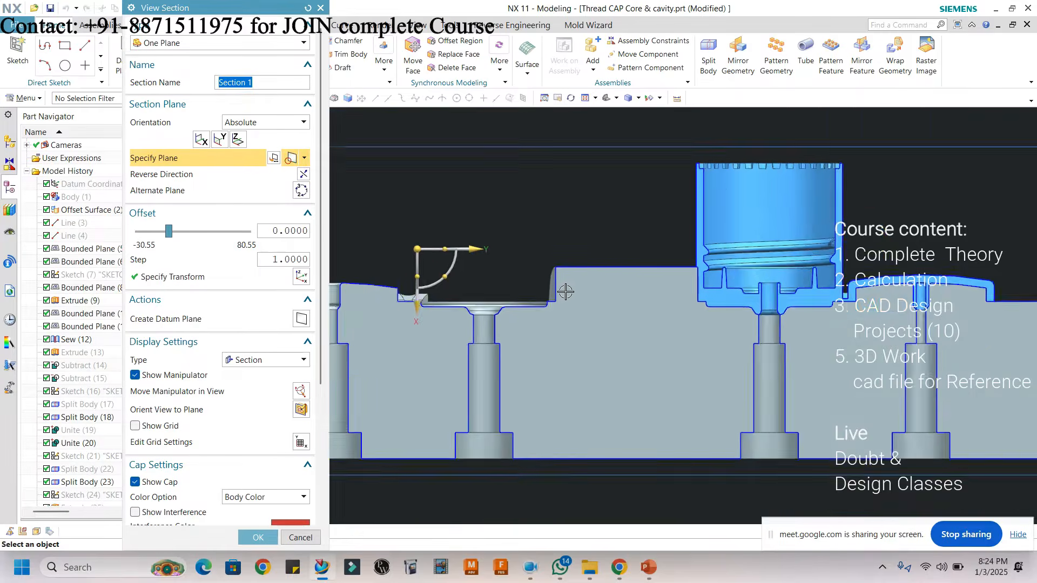
pyautogui.scroll(3, 580, 283)
pyautogui.scroll(-2, 589, 258)
pyautogui.scroll(1, 624, 266)
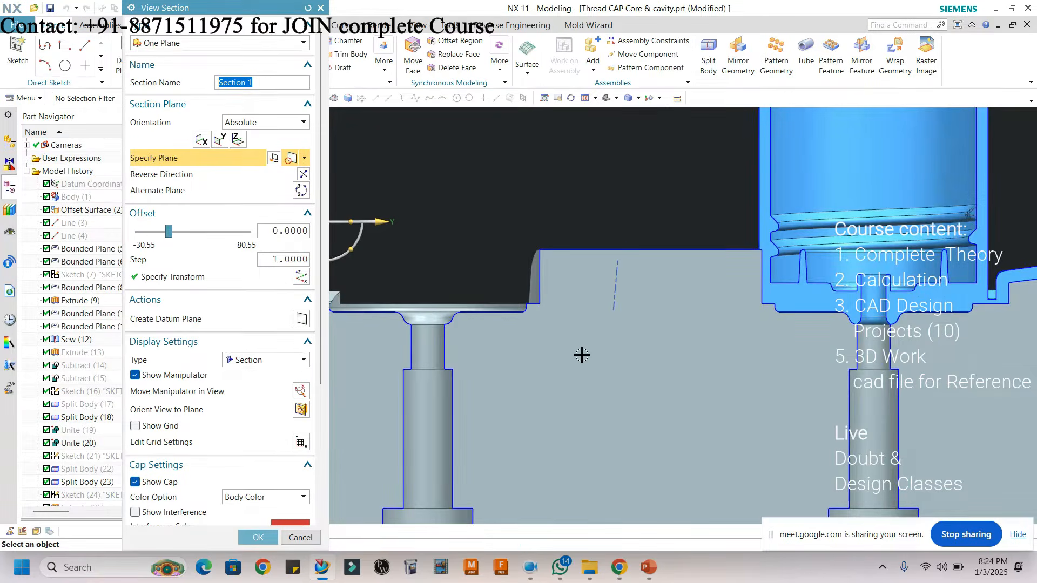
pyautogui.scroll(-1, 589, 316)
pyautogui.scroll(1, 645, 271)
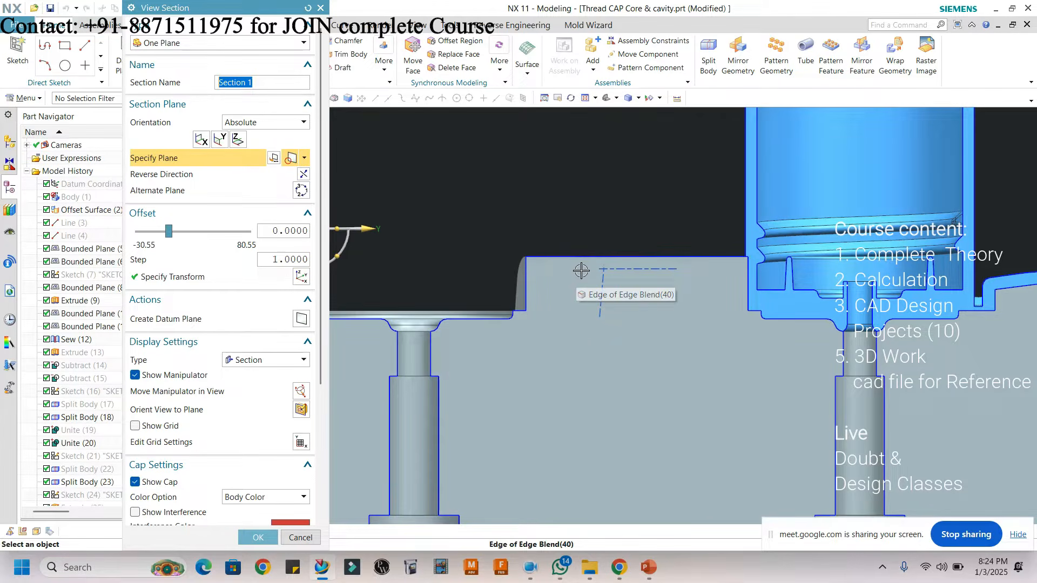
# - Mark up the bar's runner path and its junction with the cap on the section, clear the markup, and cancel the section view
pyautogui.moveTo(222, 4); pyautogui.dragTo(180, 110)
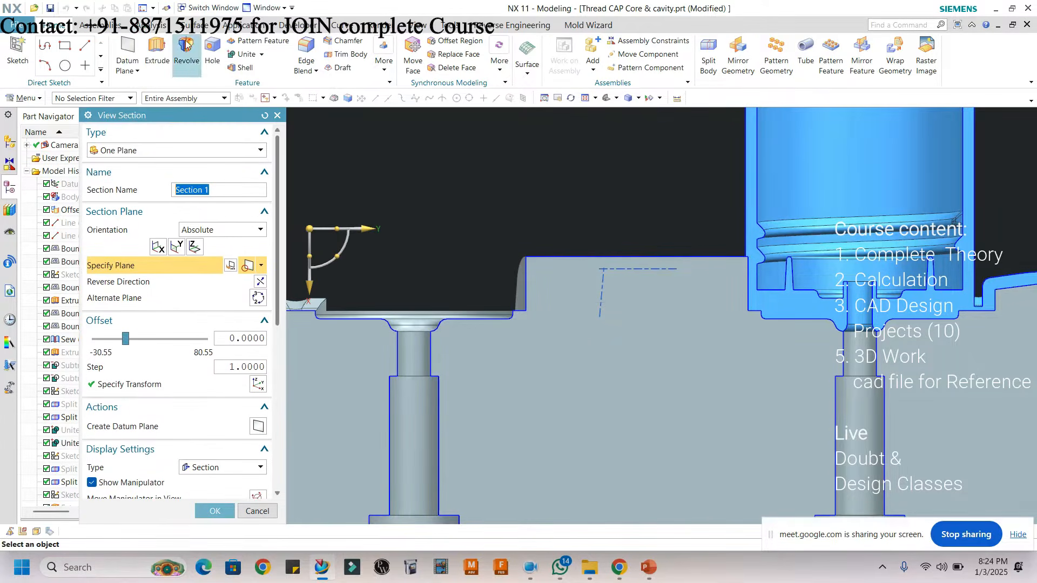
pyautogui.click(153, 26)
pyautogui.click(184, 26)
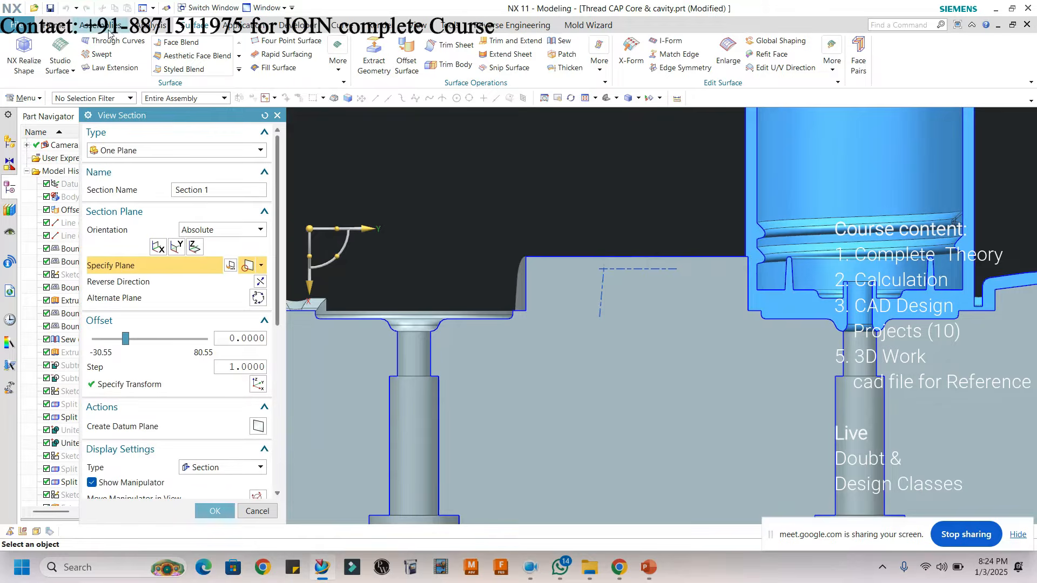
pyautogui.click(523, 573)
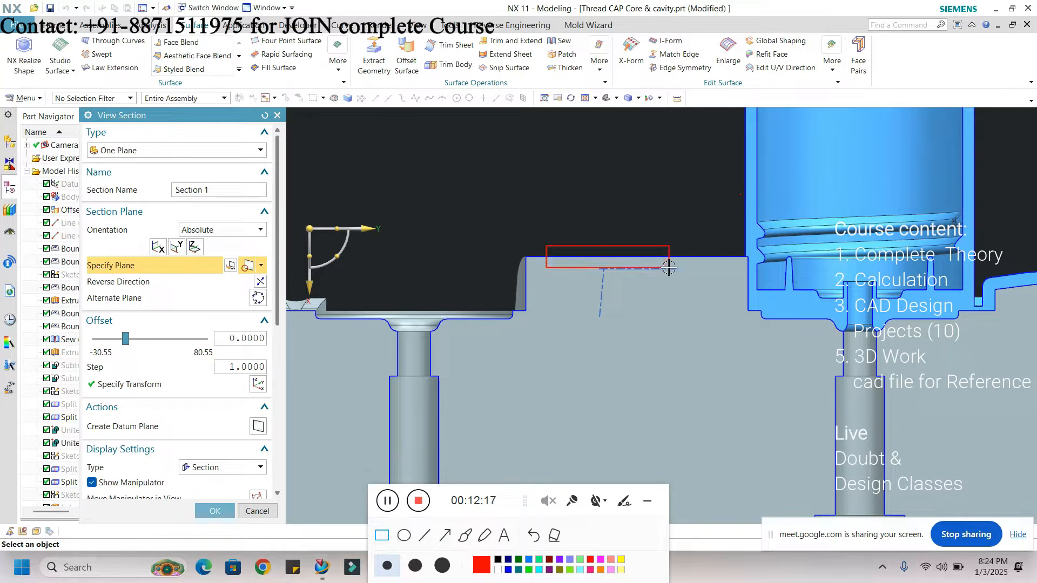
pyautogui.moveTo(710, 270); pyautogui.dragTo(712, 267)
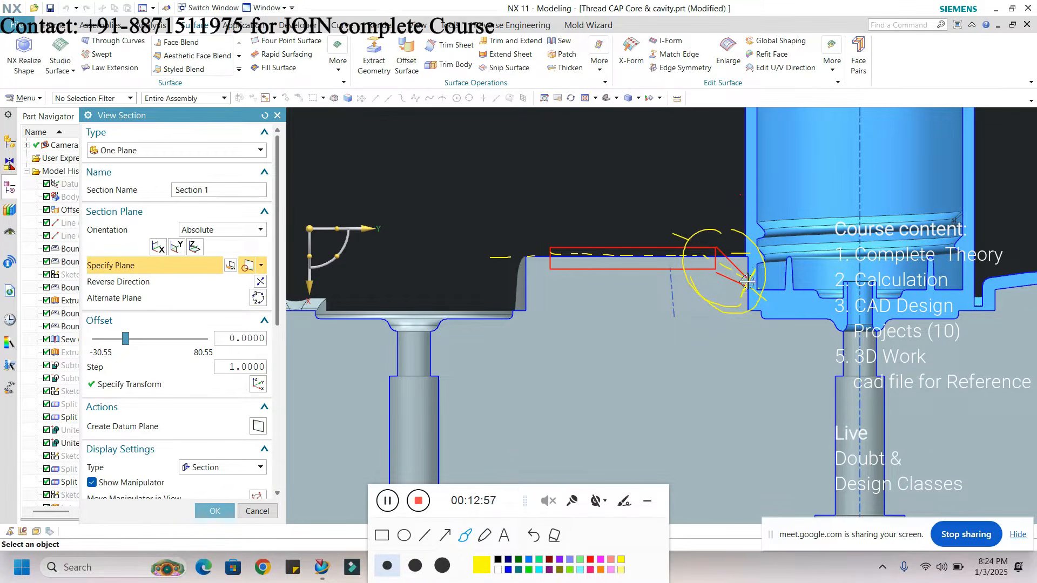
pyautogui.moveTo(767, 210); pyautogui.dragTo(777, 208)
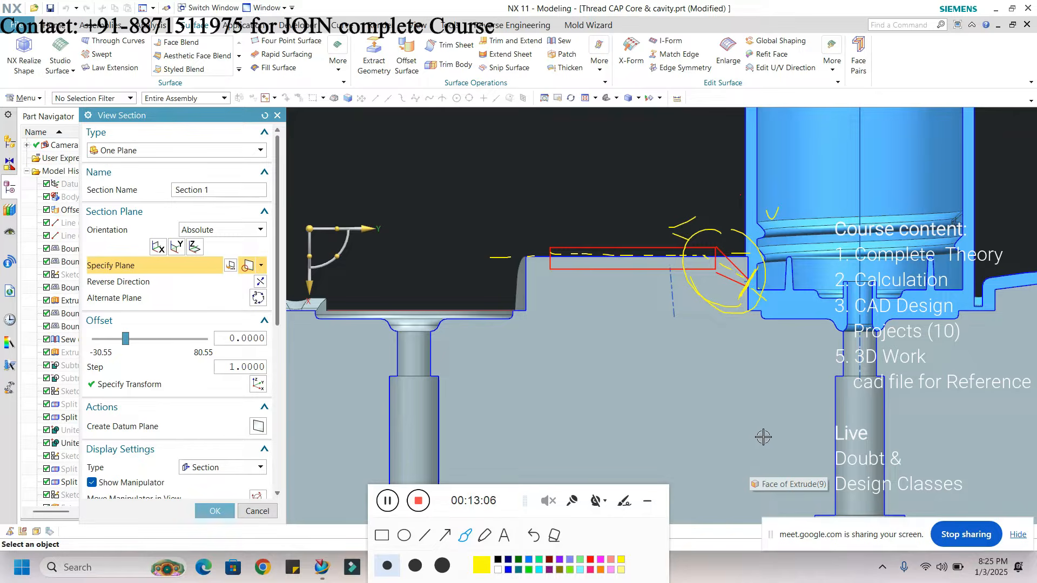
pyautogui.moveTo(636, 232); pyautogui.dragTo(654, 221)
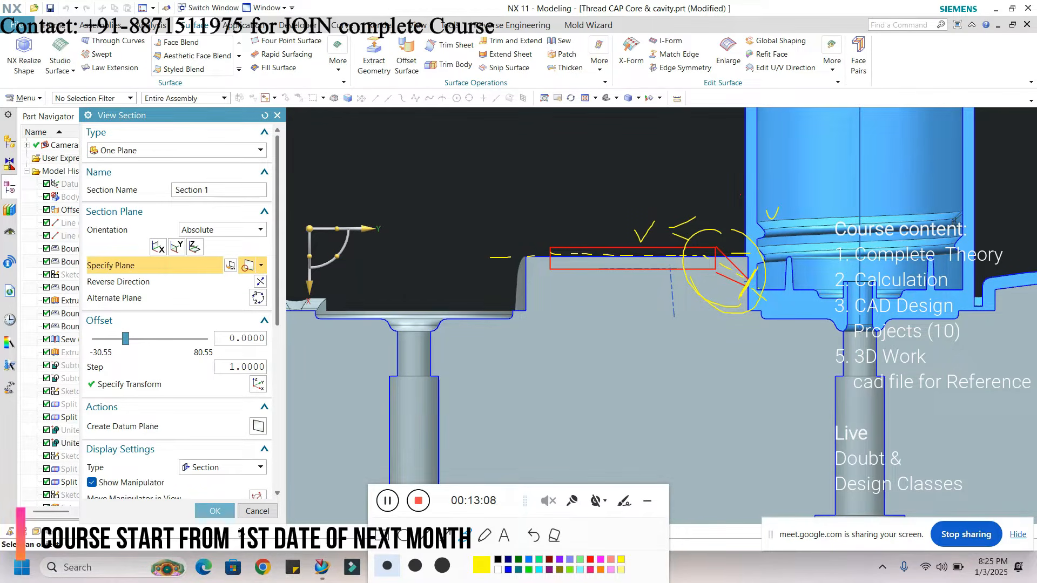
pyautogui.click(551, 537)
pyautogui.click(647, 500)
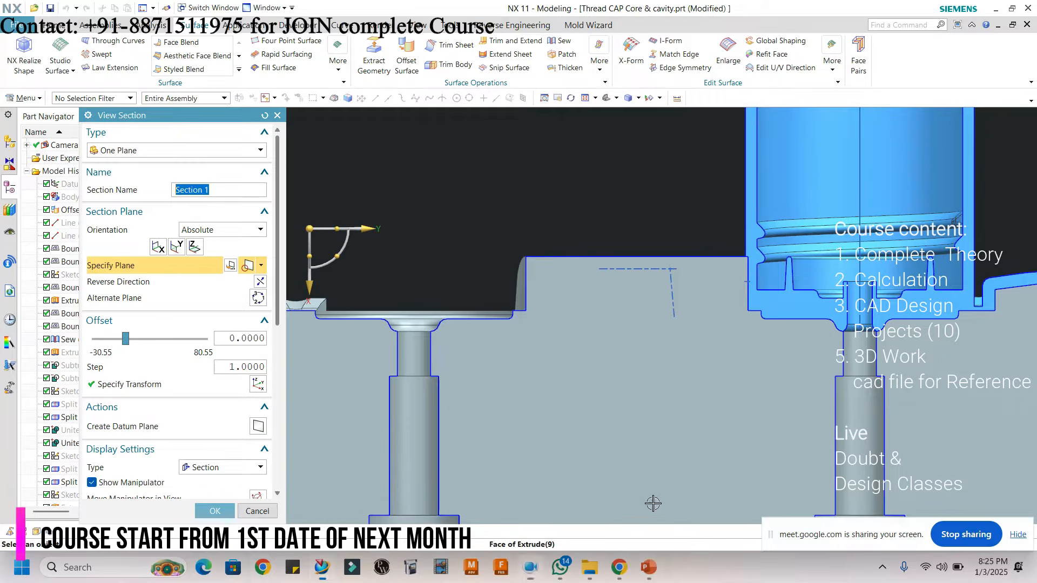
pyautogui.click(257, 511)
# - Subtract the upper block as the tool from the lower block as the target, keeping the tool body
pyautogui.moveTo(756, 388); pyautogui.dragTo(586, 398, button='middle')
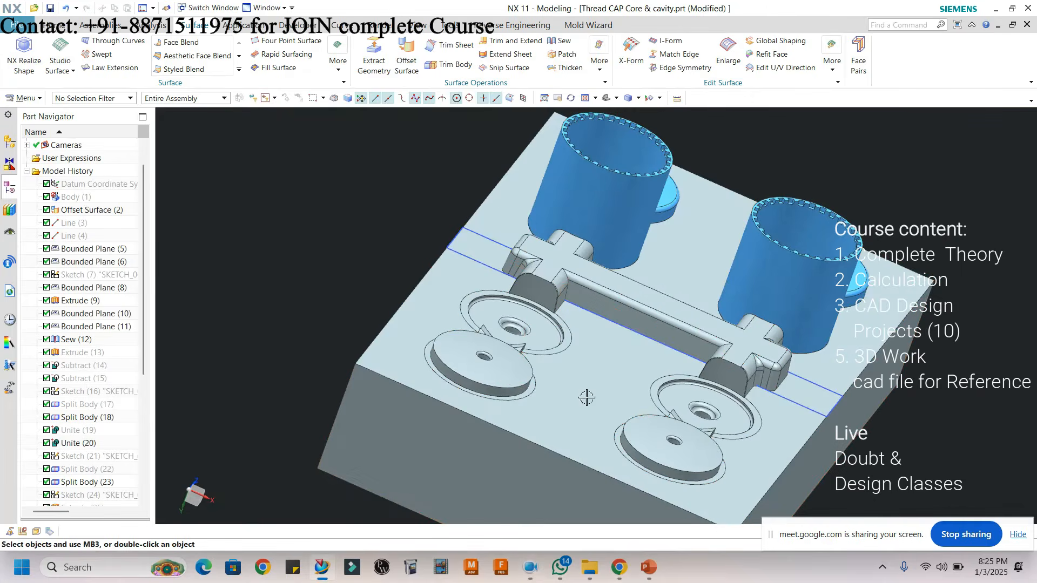
pyautogui.moveTo(620, 367); pyautogui.dragTo(588, 335, button='middle')
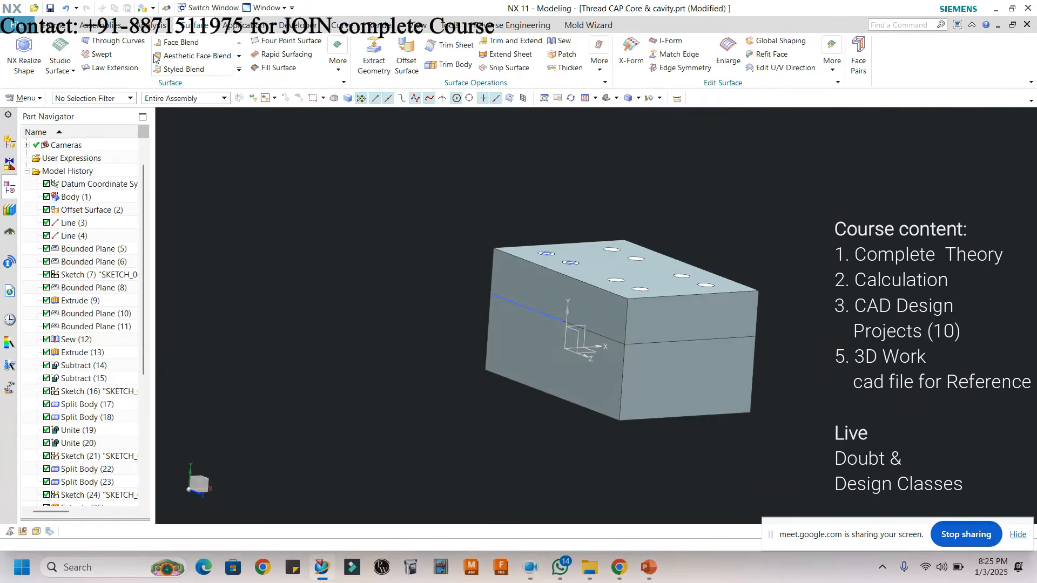
pyautogui.click(52, 25)
pyautogui.click(262, 54)
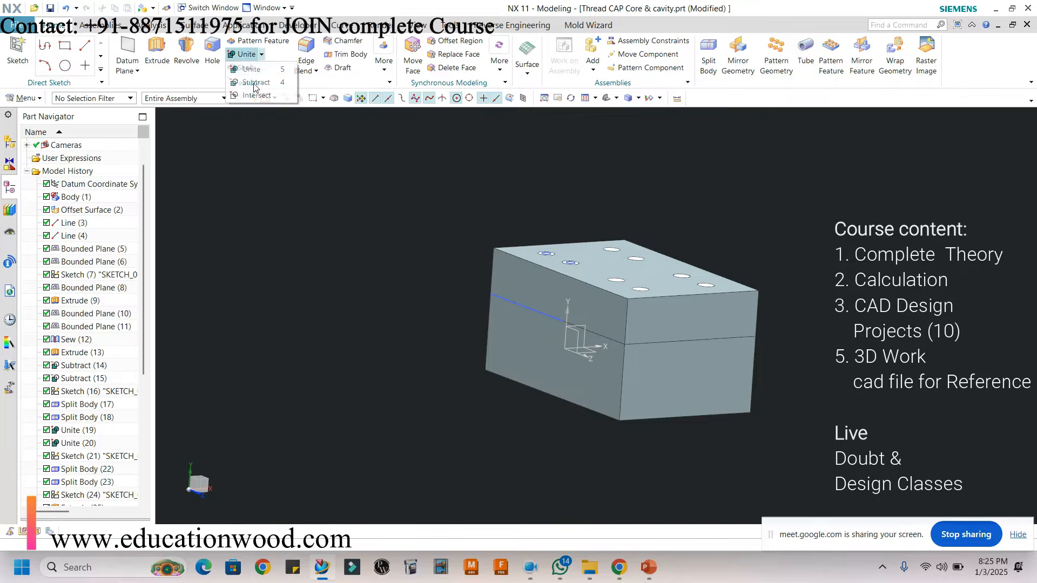
pyautogui.click(254, 75)
pyautogui.click(262, 54)
pyautogui.click(254, 88)
pyautogui.scroll(3, 562, 335)
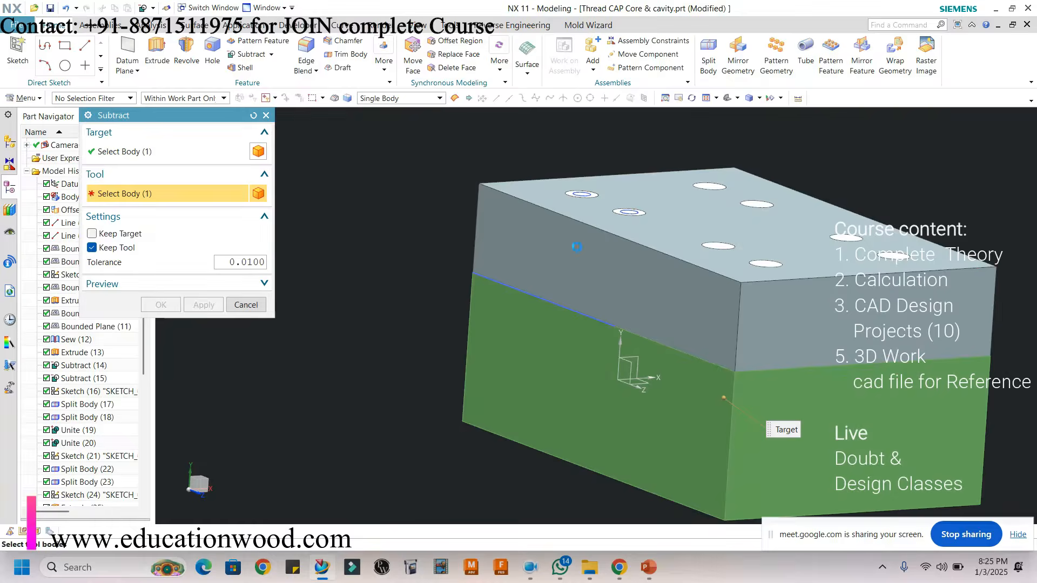
pyautogui.click(536, 389)
pyautogui.click(175, 307)
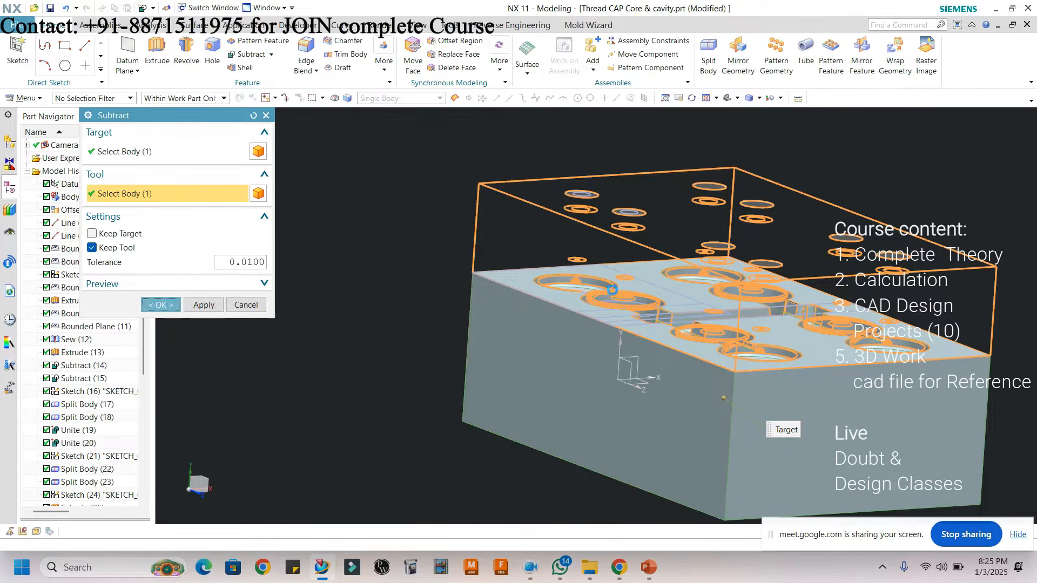
# - Hide the upper block to expose the cavities and runner recess in the lower block
pyautogui.hotkey('ctrl', 'shift', 'i')
pyautogui.click(657, 271)
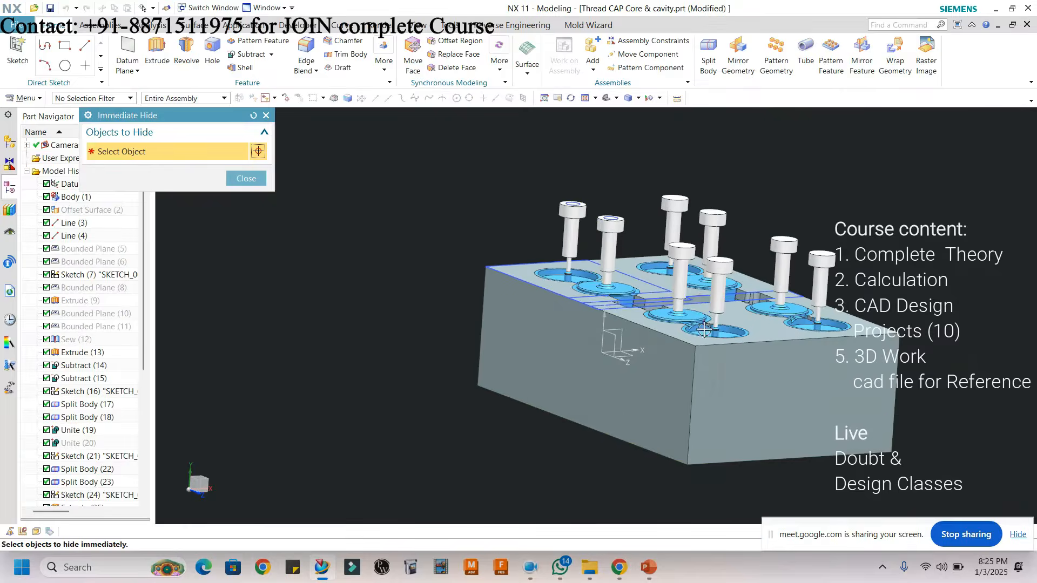
pyautogui.scroll(5, 664, 303)
pyautogui.moveTo(667, 319); pyautogui.dragTo(760, 235, button='middle')
pyautogui.rightClick(748, 239)
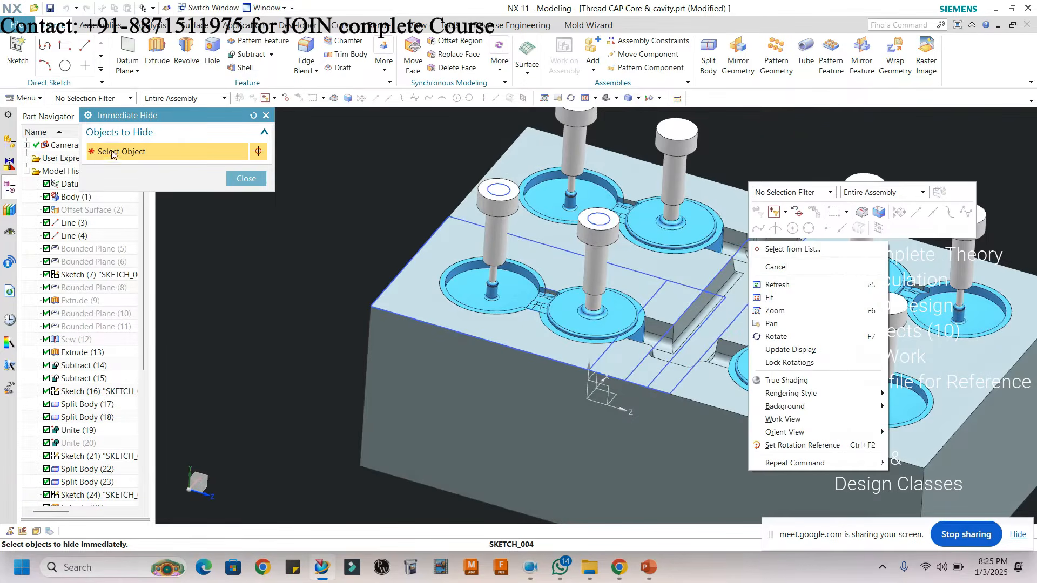
pyautogui.click(222, 178)
pyautogui.moveTo(312, 227); pyautogui.dragTo(617, 267, button='middle')
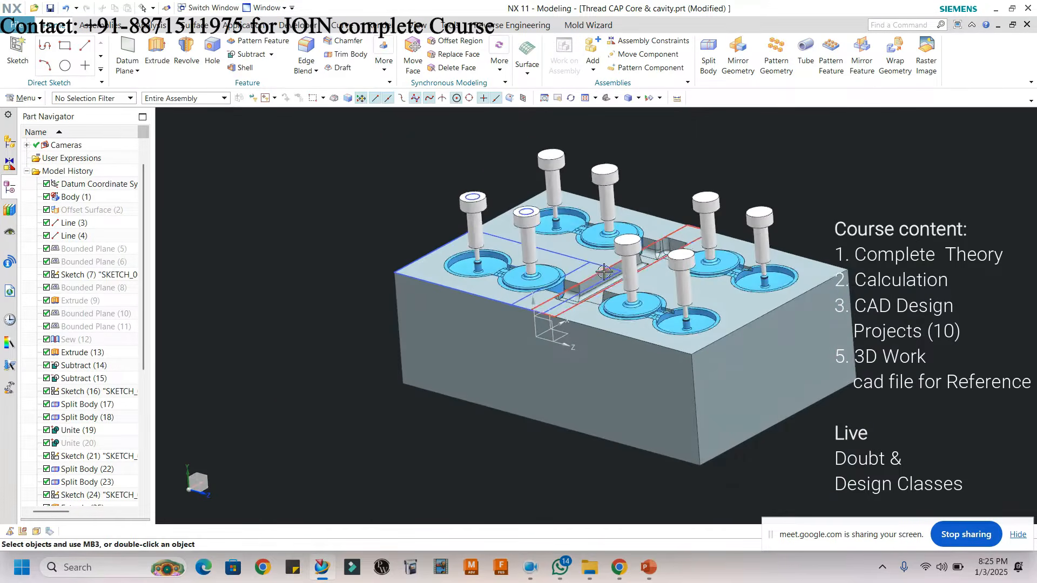
# - Hide the eight headed pins standing over the cavities of the lower block
pyautogui.hotkey('ctrl', 'shift', 'i')
pyautogui.click(587, 178)
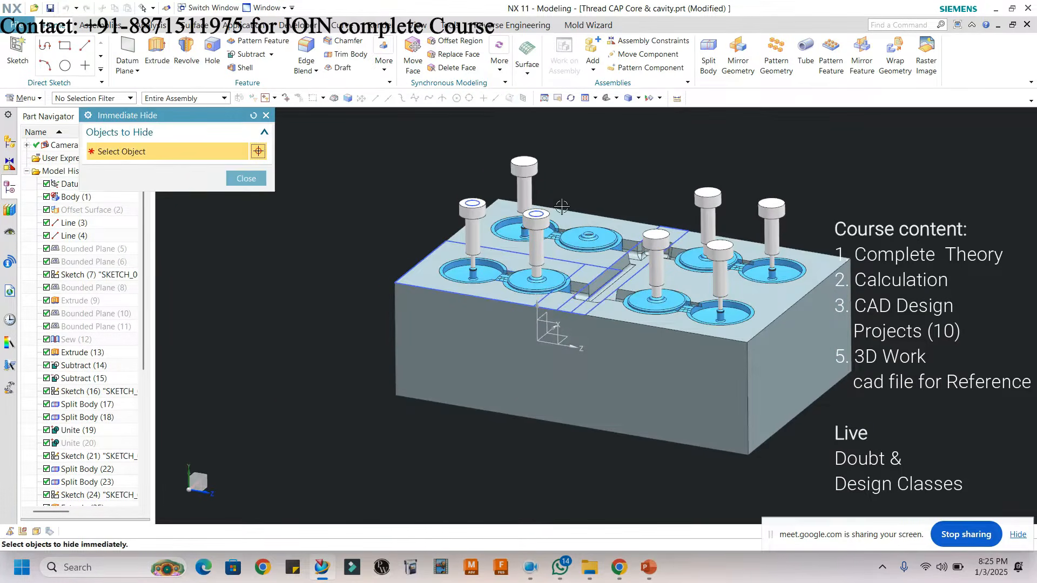
pyautogui.click(524, 167)
pyautogui.click(471, 218)
pyautogui.click(656, 254)
pyautogui.scroll(3, 657, 253)
pyautogui.click(658, 253)
pyautogui.scroll(-2, 658, 254)
pyautogui.click(716, 265)
pyautogui.click(705, 229)
pyautogui.click(769, 225)
pyautogui.scroll(-1, 665, 136)
pyautogui.click(688, 287)
pyautogui.click(246, 178)
# - In plan view of the lower block, annotate each of the four inner cavities with a yellow circle
pyautogui.moveTo(315, 208); pyautogui.dragTo(561, 275, button='middle')
pyautogui.press('F8')
pyautogui.scroll(-3, 580, 223)
pyautogui.scroll(2, 583, 214)
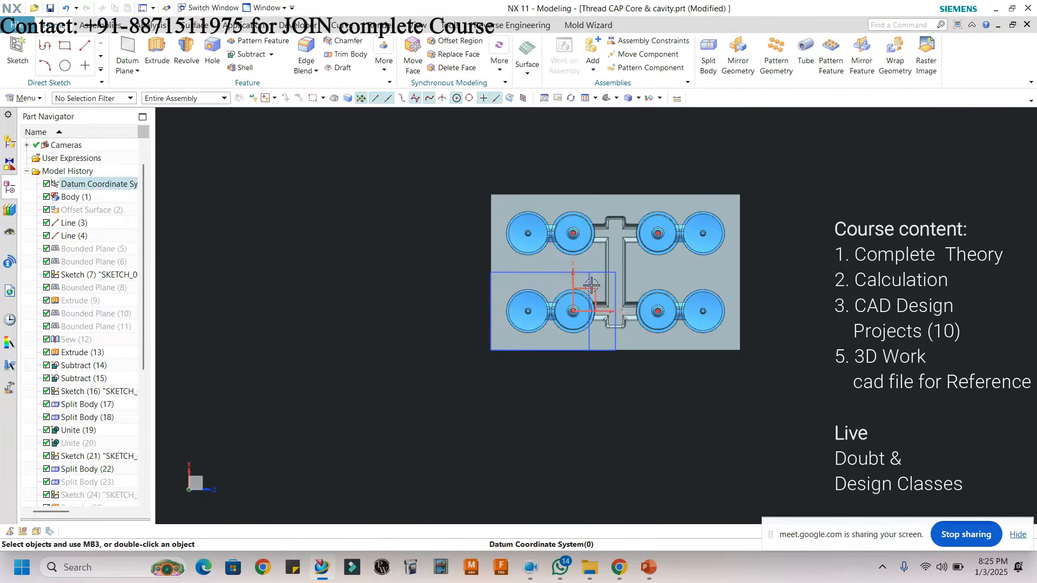
pyautogui.scroll(2, 599, 270)
pyautogui.scroll(1, 558, 254)
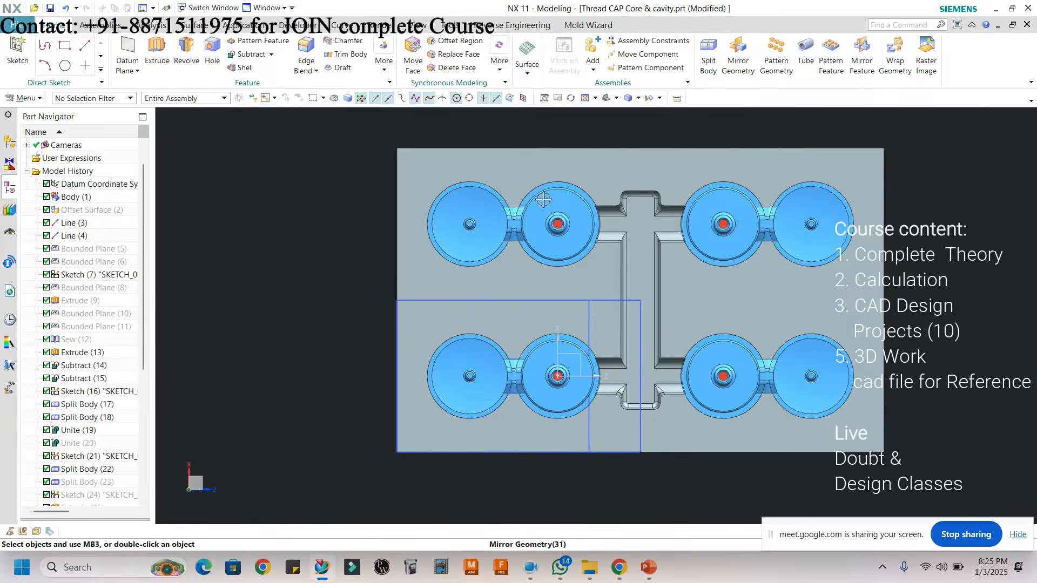
pyautogui.click(534, 577)
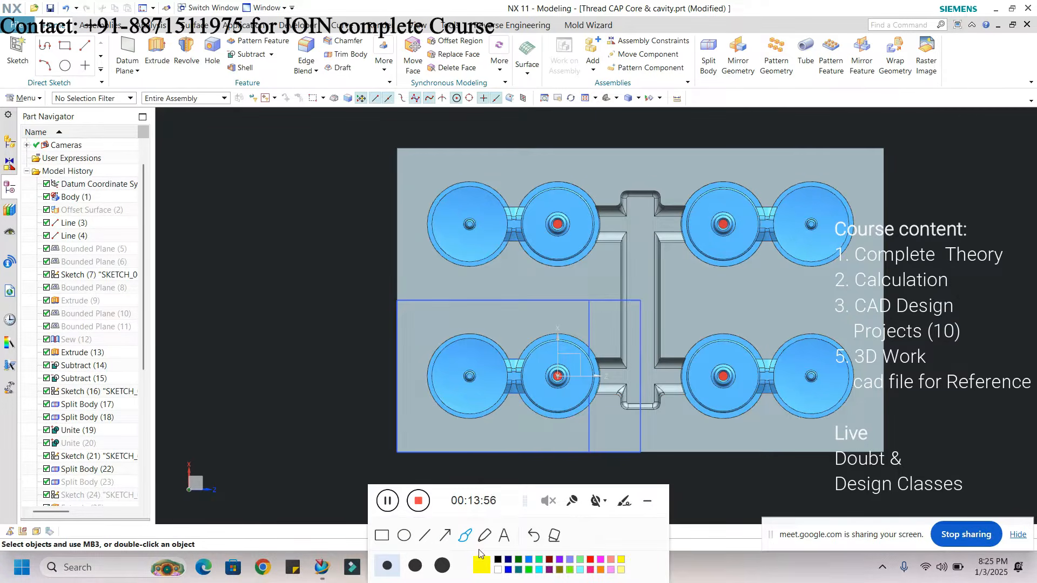
pyautogui.click(404, 536)
pyautogui.moveTo(534, 193); pyautogui.dragTo(589, 247)
pyautogui.moveTo(697, 201); pyautogui.dragTo(751, 250)
pyautogui.moveTo(528, 350); pyautogui.dragTo(586, 410)
pyautogui.moveTo(705, 348); pyautogui.dragTo(759, 415)
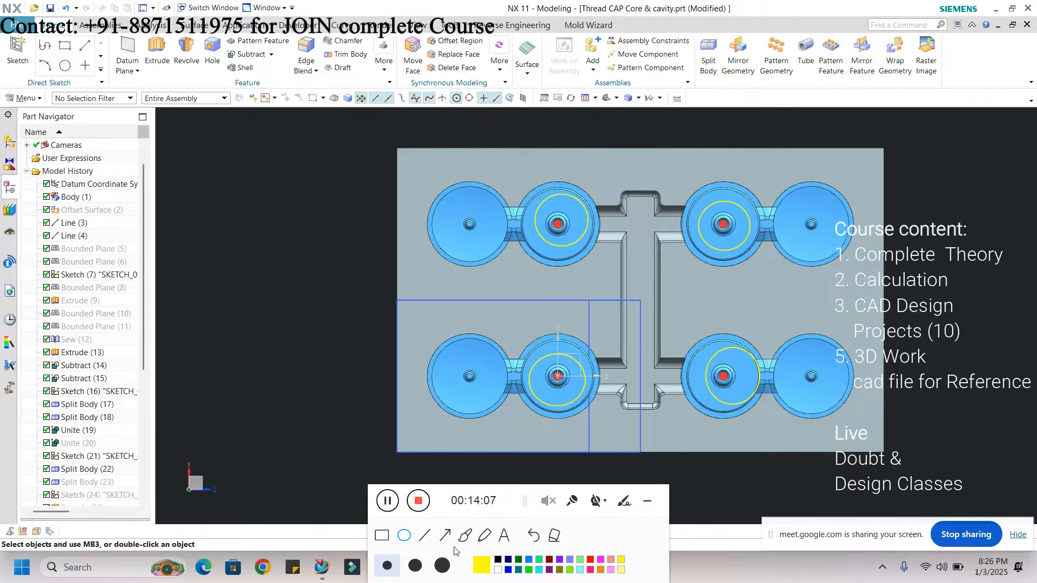
# - Annotate the two inner cavities of the upper row with dashed vertical and horizontal centre lines
pyautogui.moveTo(555, 133); pyautogui.dragTo(556, 276)
pyautogui.moveTo(483, 213); pyautogui.dragTo(617, 221)
pyautogui.moveTo(719, 144); pyautogui.dragTo(724, 230)
pyautogui.moveTo(652, 217); pyautogui.dragTo(681, 223)
pyautogui.moveTo(686, 224); pyautogui.dragTo(729, 224)
pyautogui.moveTo(738, 224); pyautogui.dragTo(779, 223)
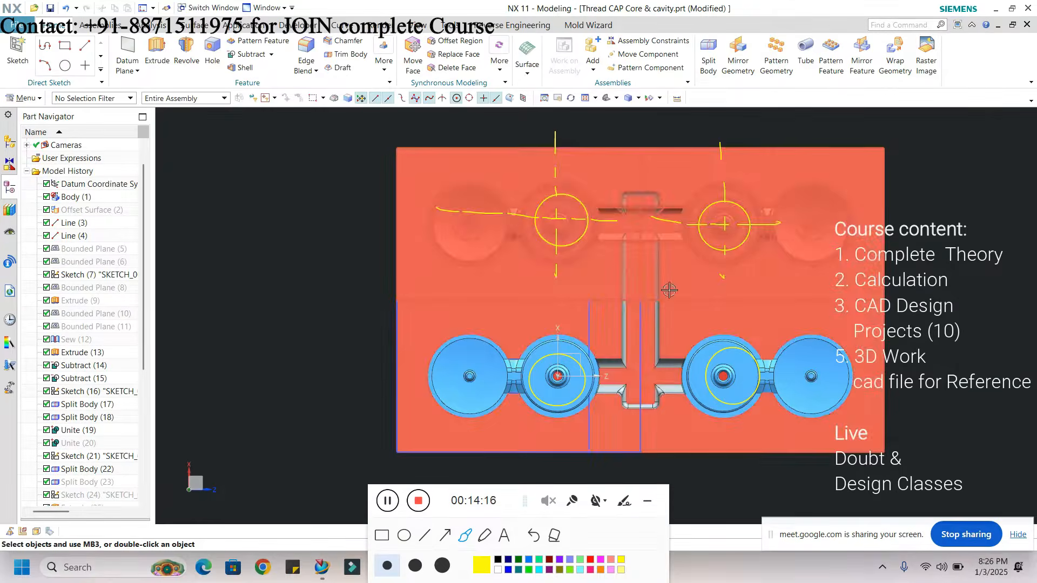
# - Annotate the two inner cavities of the lower row with dashed vertical and horizontal centre lines
pyautogui.moveTo(550, 306); pyautogui.dragTo(552, 334)
pyautogui.moveTo(551, 354); pyautogui.dragTo(553, 369)
pyautogui.moveTo(552, 379); pyautogui.dragTo(549, 394)
pyautogui.moveTo(553, 441); pyautogui.dragTo(555, 448)
pyautogui.moveTo(475, 383); pyautogui.dragTo(515, 389)
pyautogui.moveTo(528, 391); pyautogui.dragTo(574, 392)
pyautogui.moveTo(663, 385); pyautogui.dragTo(779, 386)
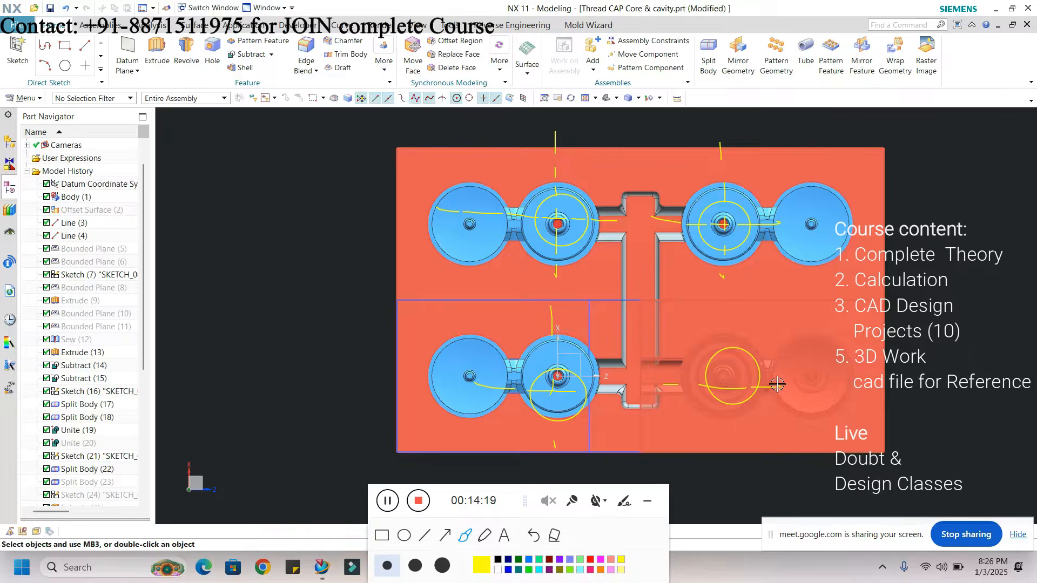
pyautogui.moveTo(717, 305); pyautogui.dragTo(721, 339)
# - Annotate larger circles around the runner's centre and each inner cavity, adding outward arrows and the label PCD
pyautogui.moveTo(665, 265)
pyautogui.mouseDown()
pyautogui.moveTo(620, 264)
pyautogui.moveTo(612, 323)
pyautogui.moveTo(654, 331)
pyautogui.moveTo(680, 297)
pyautogui.moveTo(667, 264)
pyautogui.mouseUp()
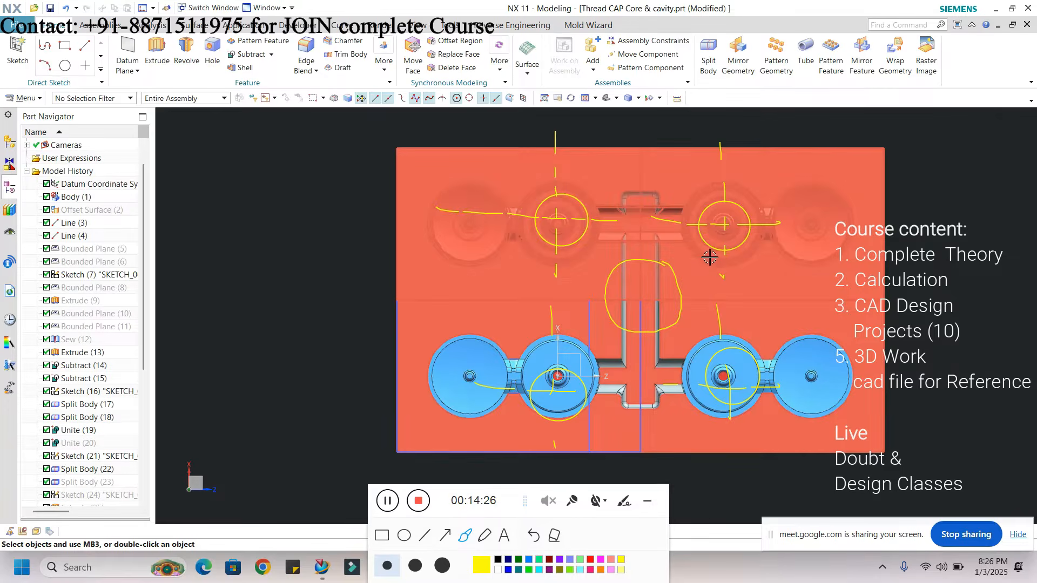
pyautogui.moveTo(673, 256)
pyautogui.mouseDown()
pyautogui.moveTo(674, 222)
pyautogui.moveTo(697, 182)
pyautogui.moveTo(756, 194)
pyautogui.moveTo(732, 290)
pyautogui.moveTo(704, 271)
pyautogui.mouseUp()
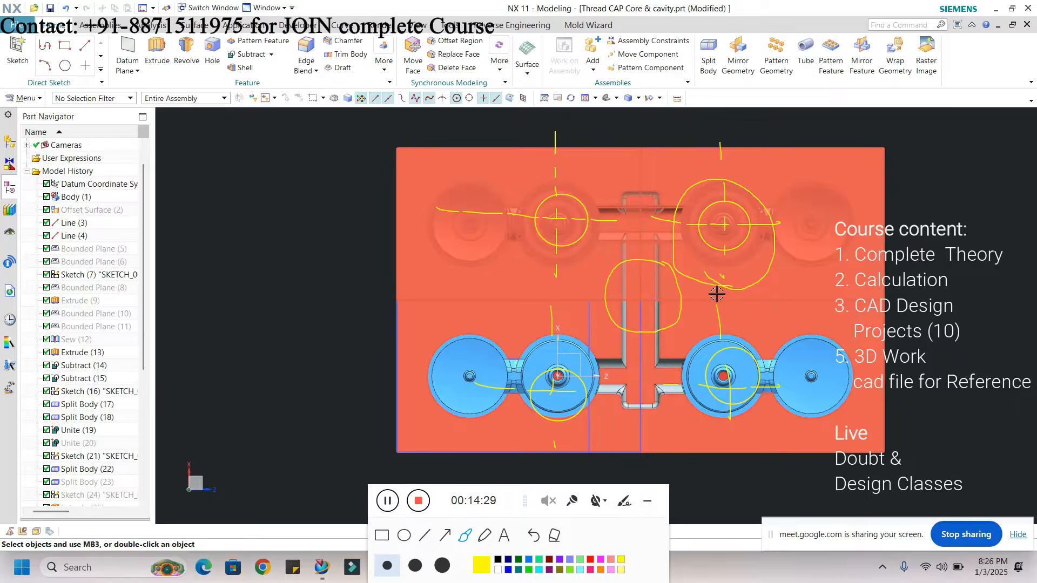
pyautogui.moveTo(710, 311)
pyautogui.mouseDown()
pyautogui.moveTo(656, 347)
pyautogui.moveTo(716, 443)
pyautogui.moveTo(736, 320)
pyautogui.moveTo(669, 309)
pyautogui.mouseUp()
pyautogui.moveTo(605, 327)
pyautogui.mouseDown()
pyautogui.moveTo(541, 308)
pyautogui.moveTo(524, 405)
pyautogui.moveTo(616, 395)
pyautogui.moveTo(567, 300)
pyautogui.mouseUp()
pyautogui.moveTo(540, 176)
pyautogui.mouseDown()
pyautogui.moveTo(507, 227)
pyautogui.moveTo(598, 272)
pyautogui.moveTo(597, 173)
pyautogui.moveTo(538, 176)
pyautogui.mouseUp()
pyautogui.moveTo(610, 179); pyautogui.dragTo(618, 144)
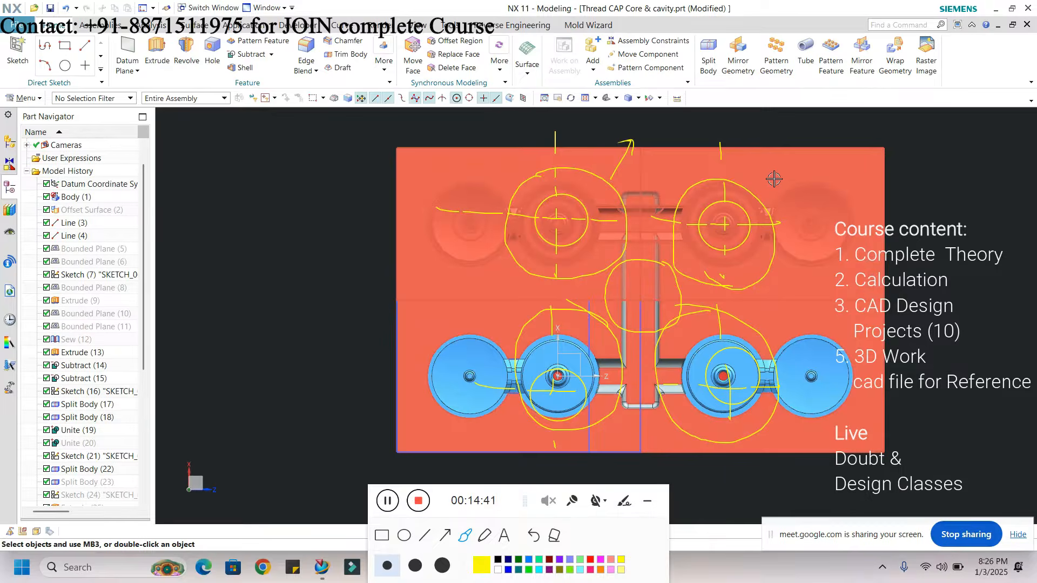
pyautogui.moveTo(760, 185)
pyautogui.mouseDown()
pyautogui.moveTo(797, 136)
pyautogui.moveTo(813, 145)
pyautogui.moveTo(863, 139)
pyautogui.mouseUp()
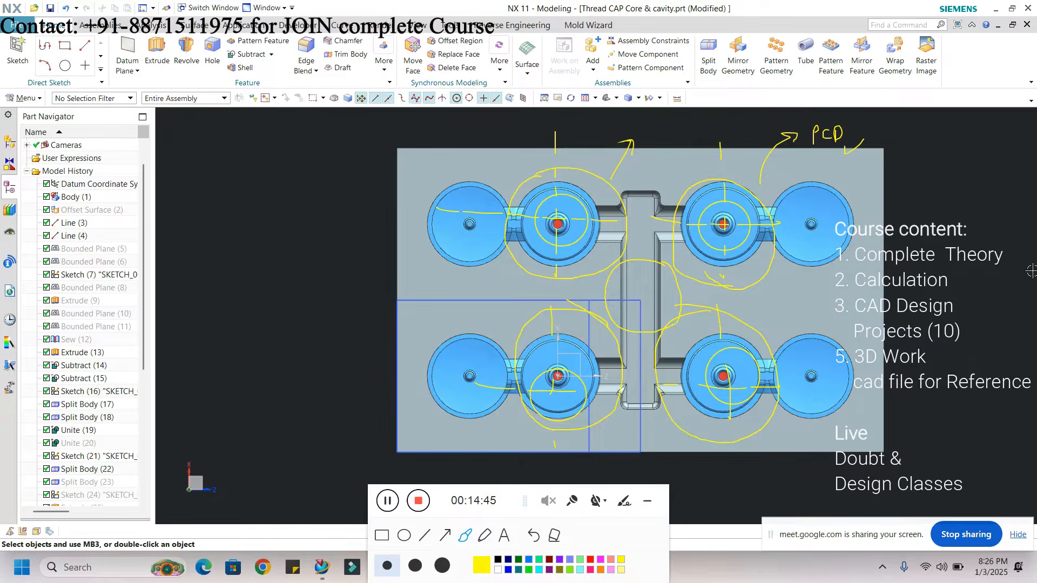
pyautogui.moveTo(674, 295); pyautogui.dragTo(1005, 295)
pyautogui.moveTo(994, 288); pyautogui.dragTo(993, 302)
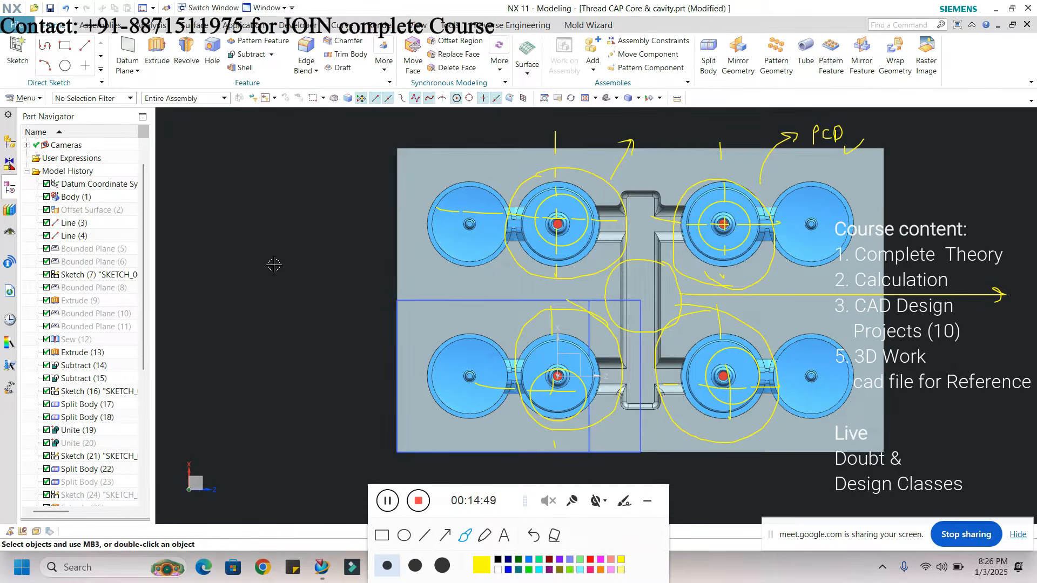
# - Draw a markup diagram beside the block: a large centre-marked circle labelled 45 mm with four smaller circles around it
pyautogui.moveTo(266, 269)
pyautogui.mouseDown()
pyautogui.moveTo(225, 300)
pyautogui.moveTo(254, 358)
pyautogui.moveTo(316, 348)
pyautogui.moveTo(323, 289)
pyautogui.moveTo(278, 260)
pyautogui.mouseUp()
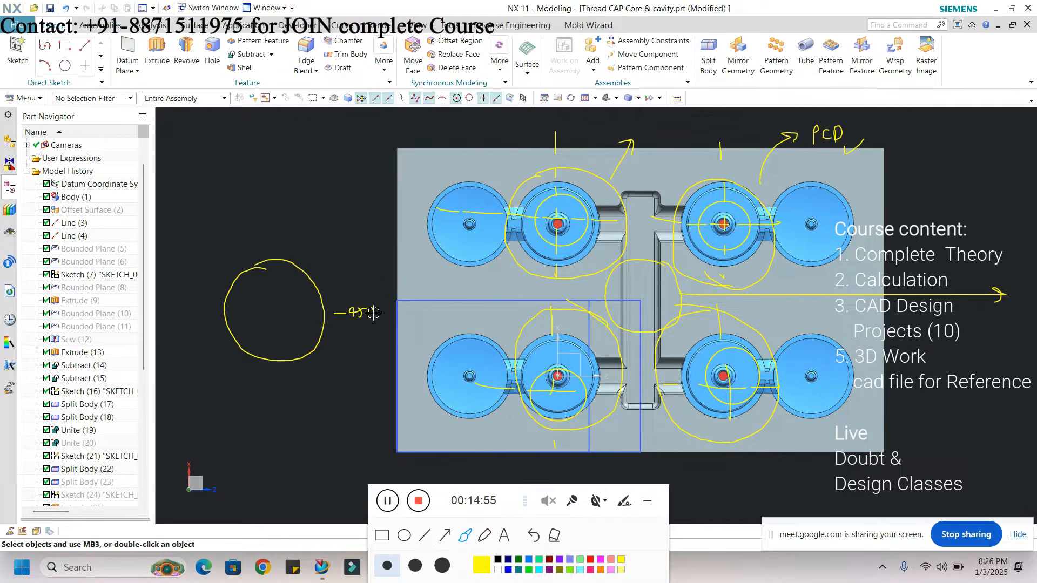
pyautogui.moveTo(388, 313); pyautogui.dragTo(401, 308)
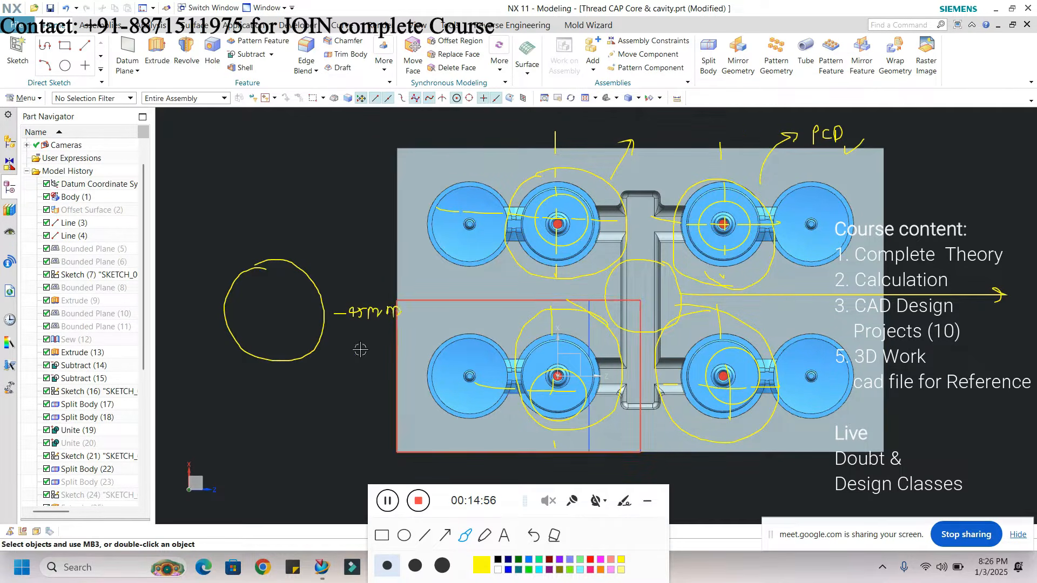
pyautogui.click(275, 314)
pyautogui.moveTo(322, 227)
pyautogui.mouseDown()
pyautogui.moveTo(294, 260)
pyautogui.moveTo(314, 283)
pyautogui.moveTo(363, 265)
pyautogui.moveTo(326, 222)
pyautogui.moveTo(378, 244)
pyautogui.moveTo(416, 237)
pyautogui.mouseUp()
pyautogui.moveTo(218, 221)
pyautogui.mouseDown()
pyautogui.moveTo(188, 267)
pyautogui.moveTo(256, 243)
pyautogui.moveTo(202, 223)
pyautogui.mouseUp()
pyautogui.moveTo(219, 330)
pyautogui.mouseDown()
pyautogui.moveTo(212, 403)
pyautogui.moveTo(207, 335)
pyautogui.mouseUp()
pyautogui.moveTo(311, 349)
pyautogui.mouseDown()
pyautogui.moveTo(305, 364)
pyautogui.moveTo(353, 399)
pyautogui.moveTo(309, 351)
pyautogui.mouseUp()
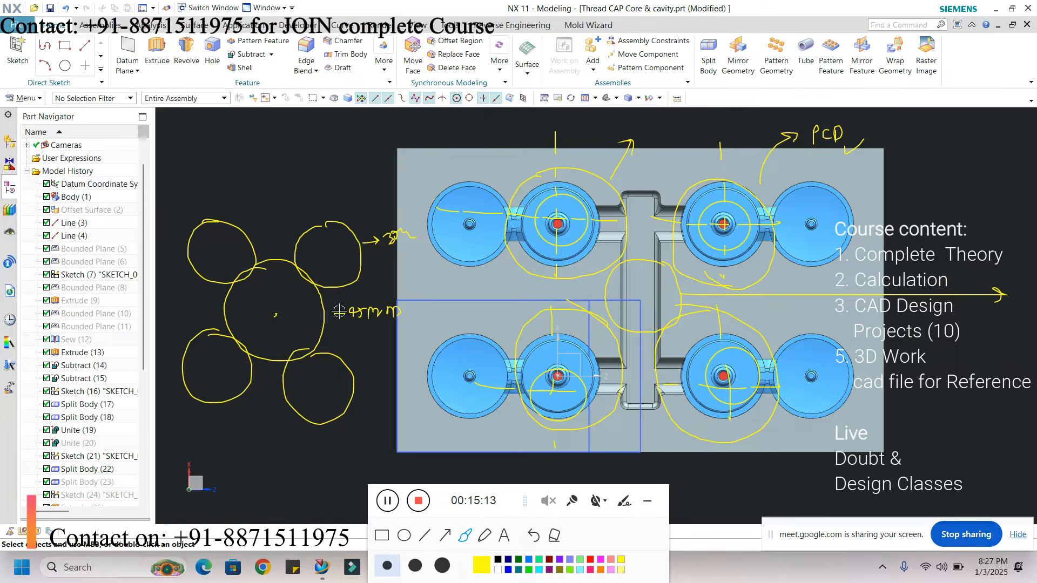
# - Write the markup notes "=1" and the module formula M = D/N above the circle diagram
pyautogui.moveTo(205, 149); pyautogui.dragTo(218, 157)
pyautogui.moveTo(225, 152); pyautogui.dragTo(236, 157)
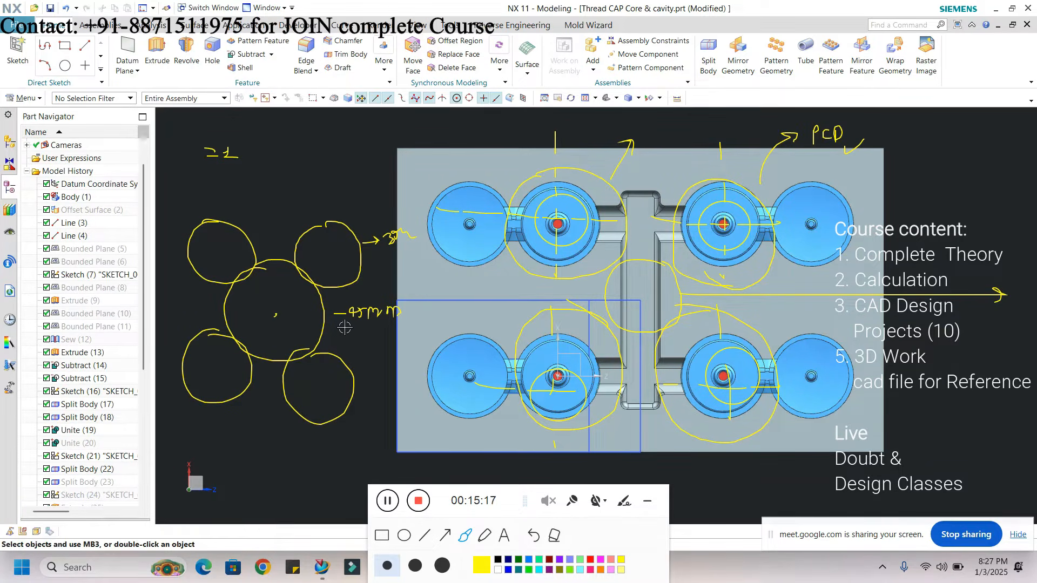
pyautogui.moveTo(286, 143); pyautogui.dragTo(298, 143)
pyautogui.moveTo(281, 153); pyautogui.dragTo(319, 137)
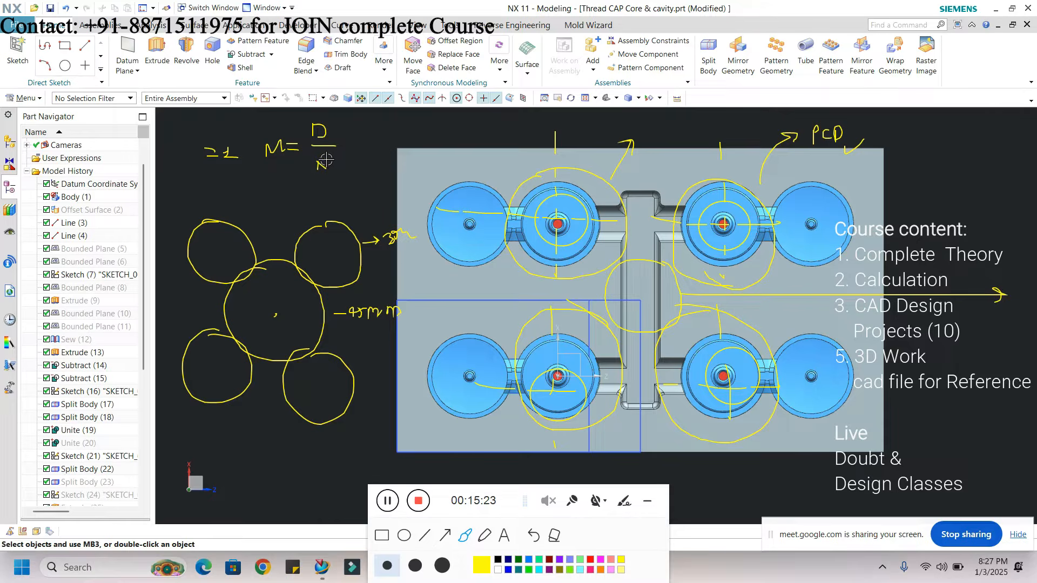
# - Underline both diameter labels on the diagram, and mark the central circle N=45 and the upper-right circle N=30
pyautogui.moveTo(349, 326); pyautogui.dragTo(370, 326)
pyautogui.moveTo(279, 335)
pyautogui.mouseDown()
pyautogui.moveTo(289, 323)
pyautogui.moveTo(306, 336)
pyautogui.moveTo(316, 320)
pyautogui.mouseUp()
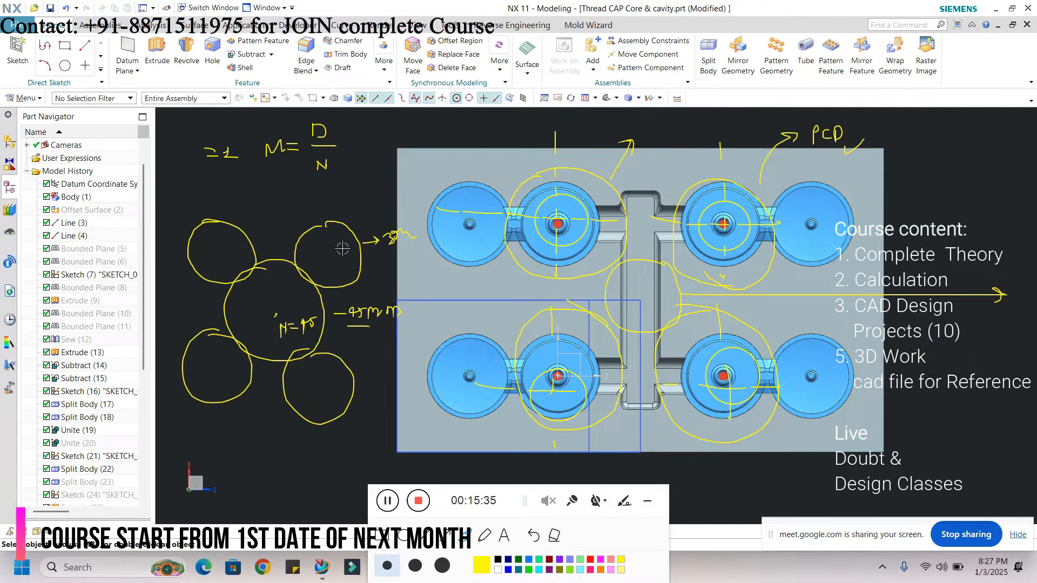
pyautogui.moveTo(377, 252); pyautogui.dragTo(407, 248)
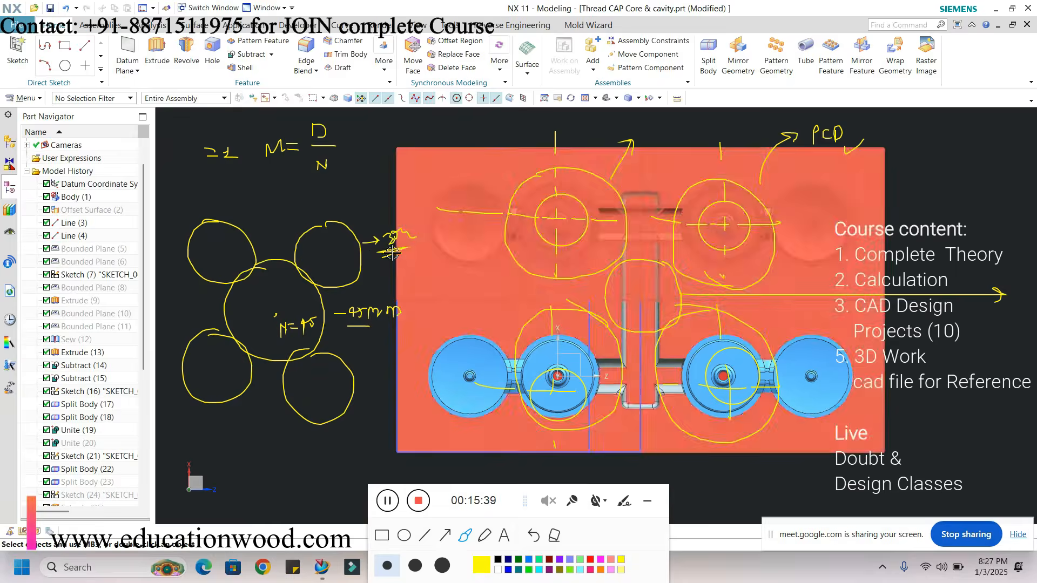
pyautogui.moveTo(314, 255)
pyautogui.mouseDown()
pyautogui.moveTo(315, 267)
pyautogui.moveTo(345, 250)
pyautogui.mouseUp()
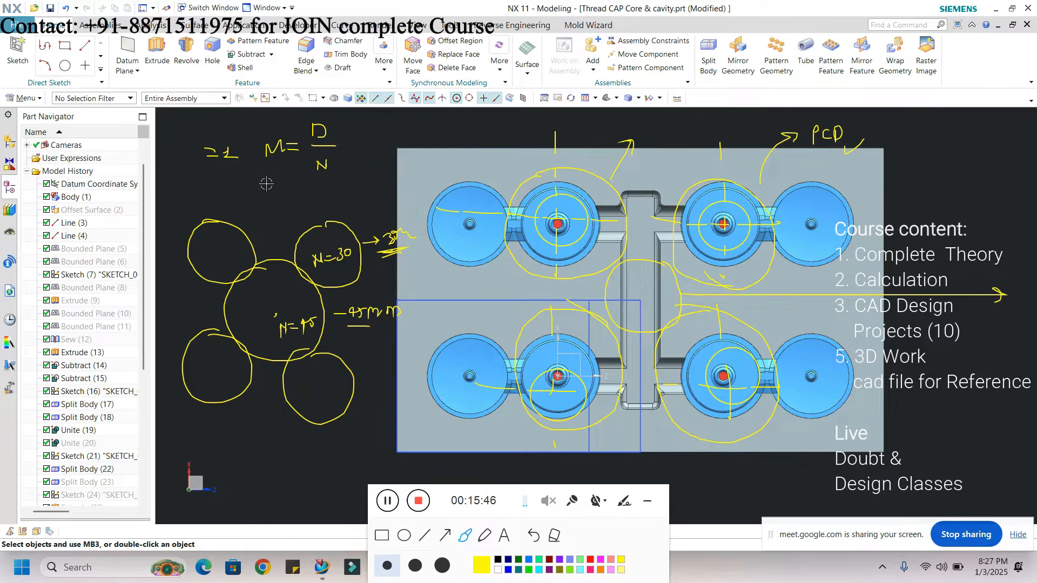
# - Complete the module formula with = 1 and a check mark, and add an arrow pointing to the upper-right circle
pyautogui.moveTo(346, 147); pyautogui.dragTo(354, 147)
pyautogui.moveTo(346, 153); pyautogui.dragTo(397, 143)
pyautogui.moveTo(357, 215); pyautogui.dragTo(369, 214)
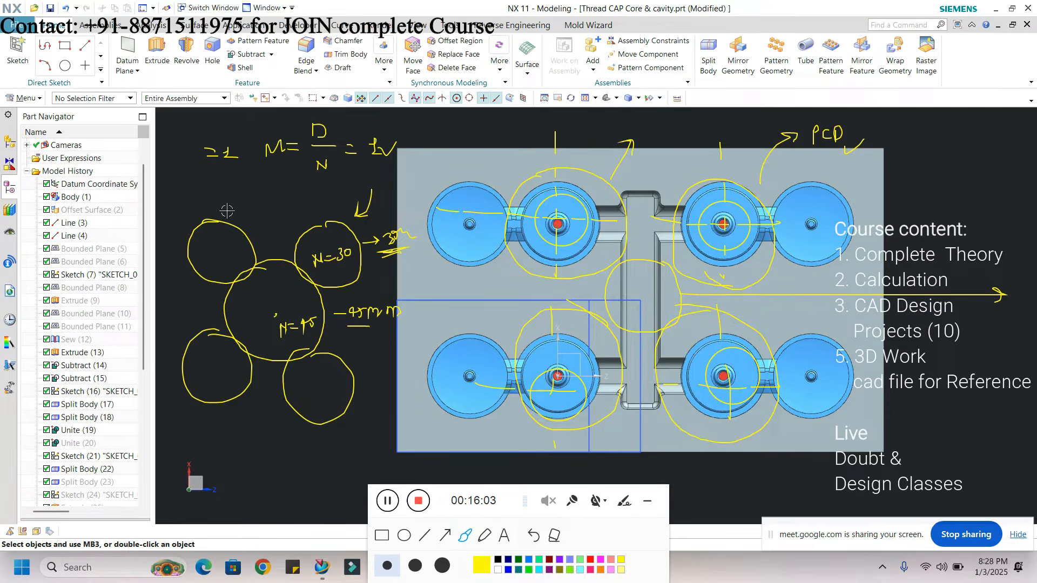
# - Mark the upper-left circle's centre with dashed centre lines, and draw solid centre lines, a tick and a small ring at the central circle
pyautogui.moveTo(221, 259); pyautogui.dragTo(221, 281)
pyautogui.moveTo(165, 256); pyautogui.dragTo(253, 262)
pyautogui.moveTo(254, 225)
pyautogui.mouseDown()
pyautogui.moveTo(274, 203)
pyautogui.moveTo(269, 416)
pyautogui.mouseUp()
pyautogui.moveTo(184, 316); pyautogui.dragTo(365, 315)
pyautogui.moveTo(291, 307); pyautogui.dragTo(305, 293)
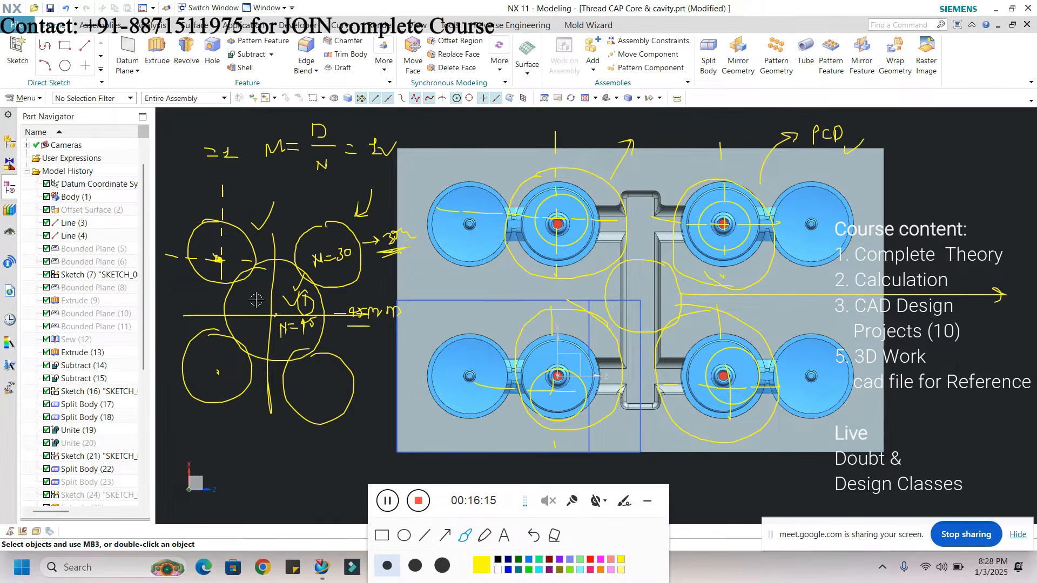
# - Draw a slightly larger circle around each of the two upper circles and add a dashed vertical centre line to the upper-right one
pyautogui.moveTo(236, 248); pyautogui.dragTo(244, 256)
pyautogui.moveTo(224, 212)
pyautogui.mouseDown()
pyautogui.moveTo(215, 214)
pyautogui.moveTo(208, 296)
pyautogui.moveTo(222, 211)
pyautogui.mouseUp()
pyautogui.moveTo(328, 207); pyautogui.dragTo(351, 228)
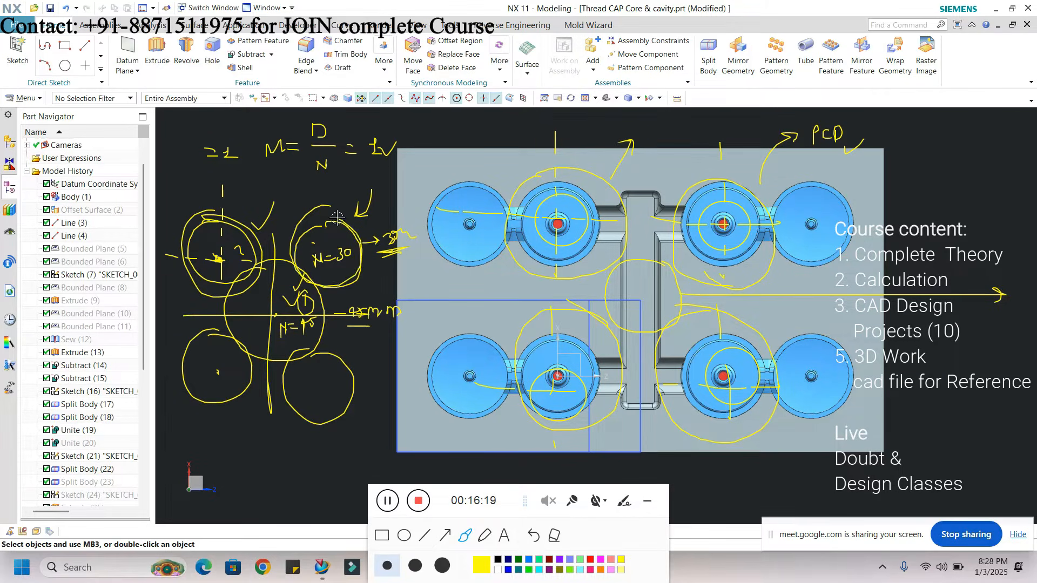
pyautogui.moveTo(319, 172)
pyautogui.mouseDown()
pyautogui.moveTo(319, 248)
pyautogui.moveTo(340, 215)
pyautogui.mouseUp()
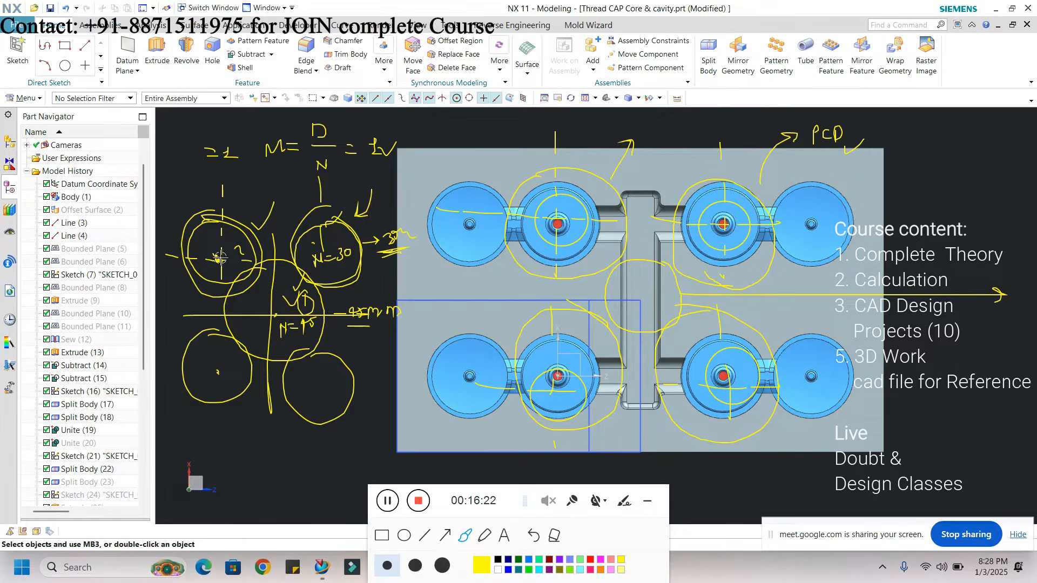
# - Mark the centres of the four outer diagram circles with filled red dots
pyautogui.moveTo(220, 254)
pyautogui.mouseDown()
pyautogui.moveTo(212, 270)
pyautogui.moveTo(230, 249)
pyautogui.mouseUp()
pyautogui.click(590, 560)
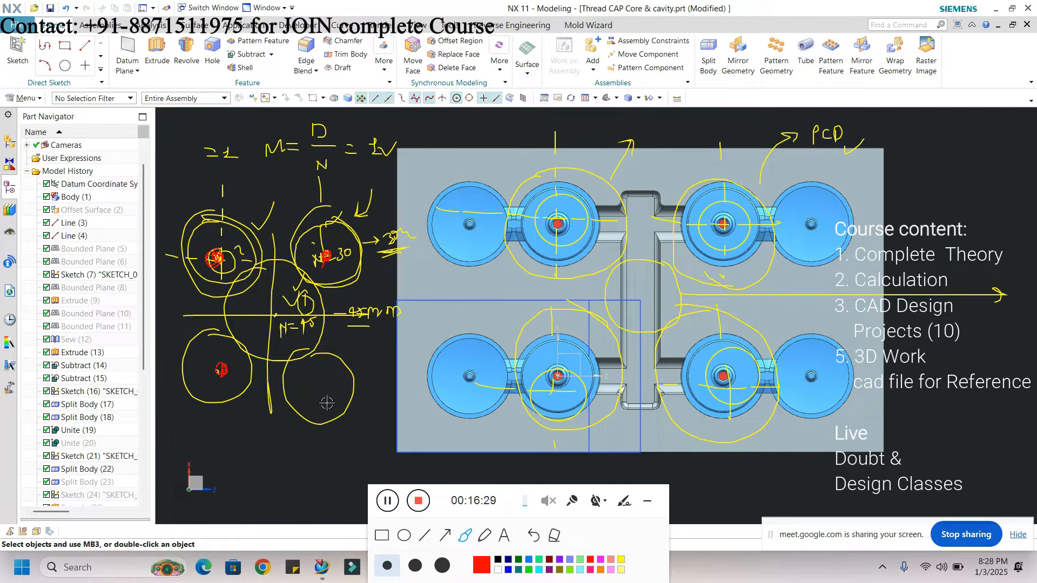
pyautogui.moveTo(333, 403); pyautogui.dragTo(318, 421)
# - Draw a red arrow at the block's upper-left cavity, and add red centre lines and a tick to the diagram's central circle
pyautogui.moveTo(497, 145); pyautogui.dragTo(491, 172)
pyautogui.moveTo(276, 244); pyautogui.dragTo(271, 381)
pyautogui.moveTo(168, 312); pyautogui.dragTo(386, 311)
pyautogui.moveTo(259, 287); pyautogui.dragTo(281, 276)
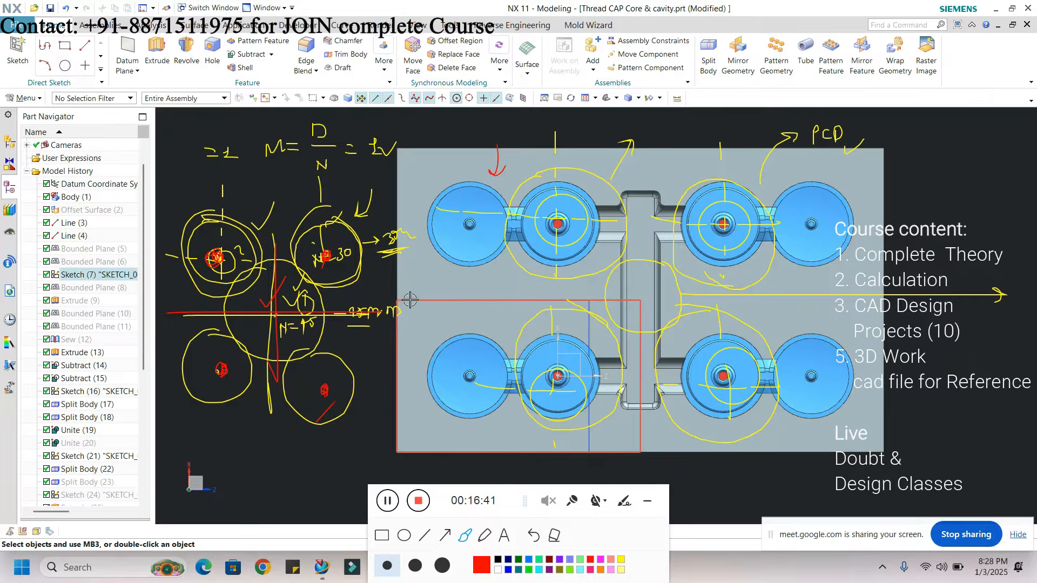
# - Clear all the markup from the screen and put away the annotation toolbar
pyautogui.click(556, 537)
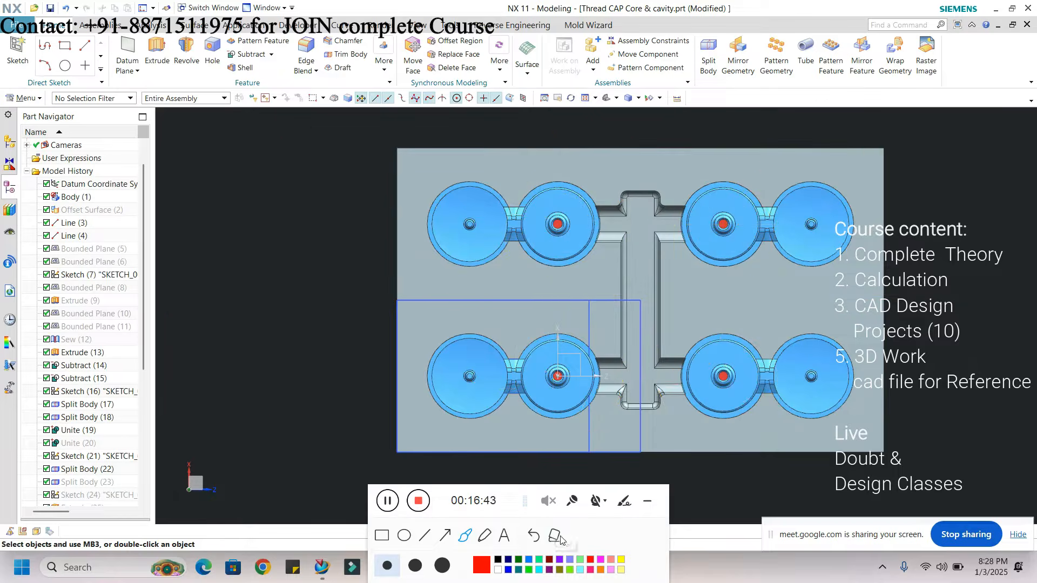
pyautogui.click(648, 503)
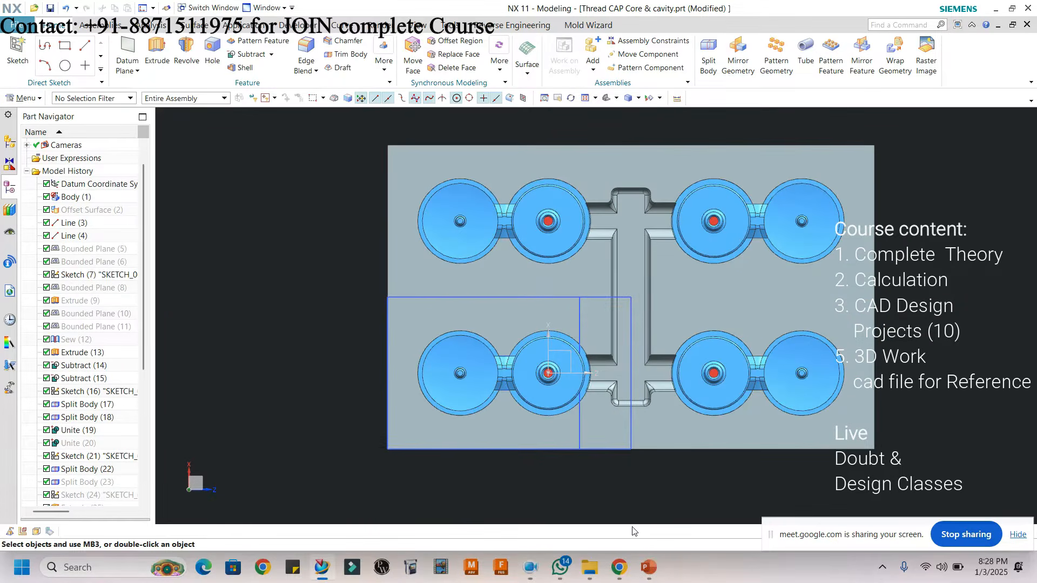
# - Switch to PowerPoint, start the Unscrewing MOLD Design Steps slide show and advance to the slide listing the steps
pyautogui.click(650, 568)
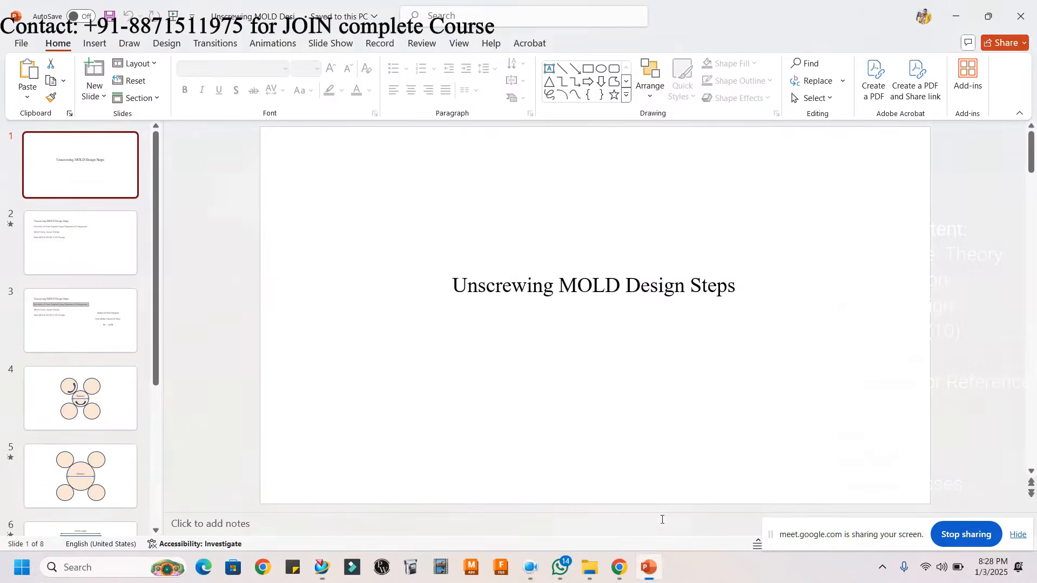
pyautogui.click(172, 15)
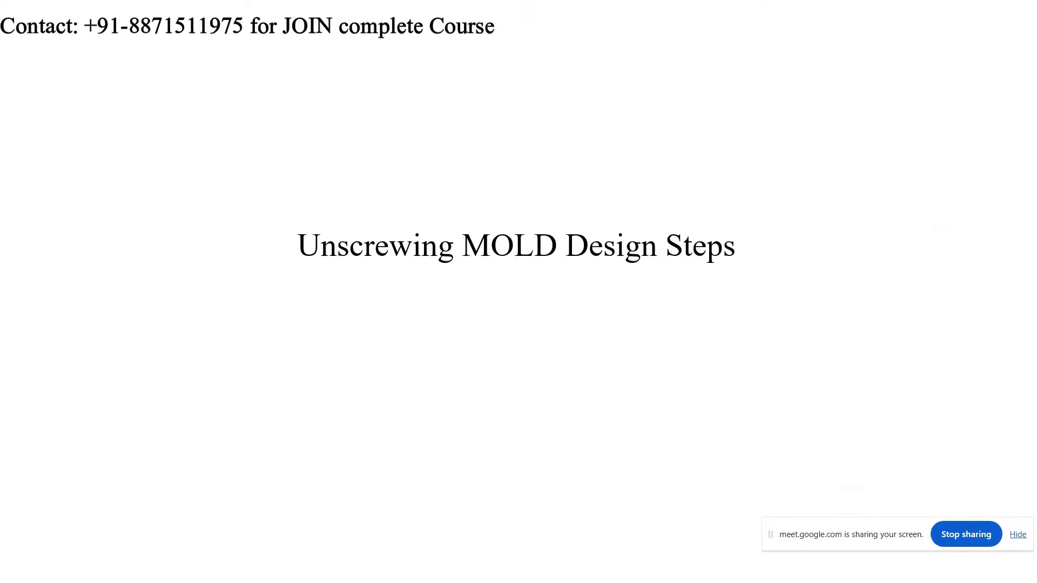
pyautogui.click(599, 364)
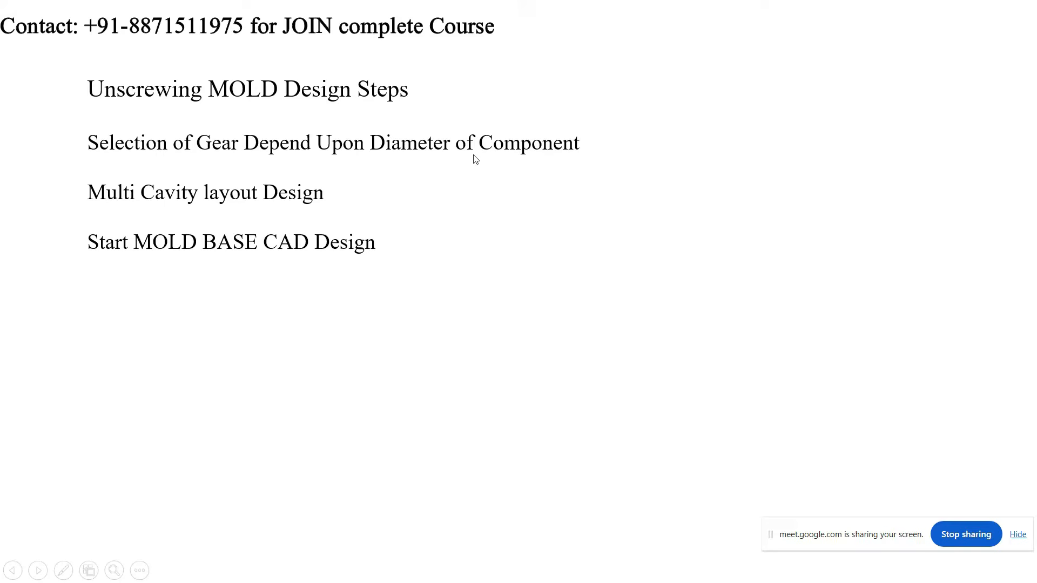
# - Draw a freehand red circle with the slide show Pen in the empty area beside the design steps
pyautogui.click(63, 570)
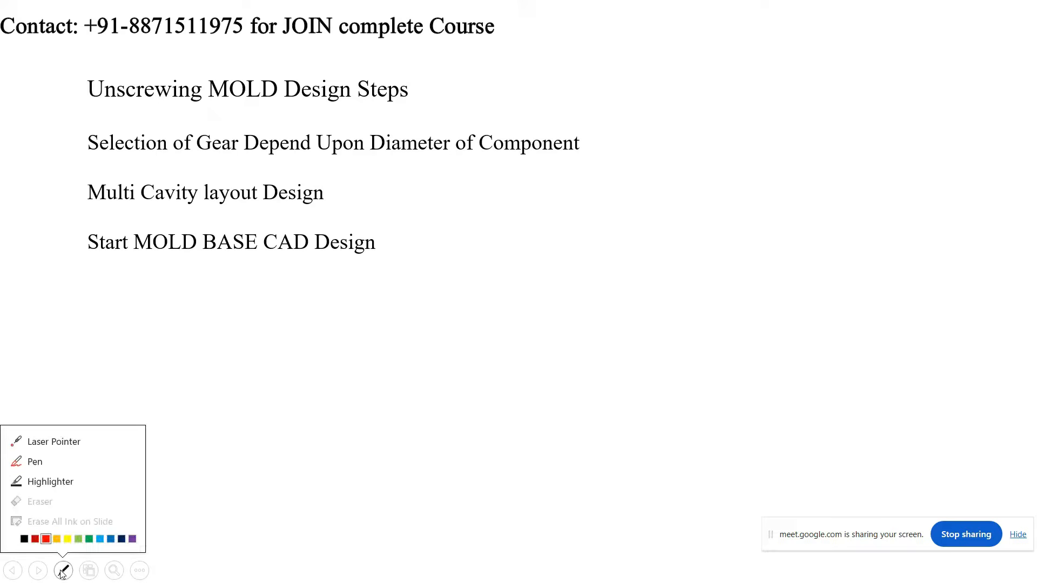
pyautogui.click(41, 460)
pyautogui.moveTo(619, 222)
pyautogui.mouseDown()
pyautogui.moveTo(655, 248)
pyautogui.moveTo(626, 221)
pyautogui.mouseUp()
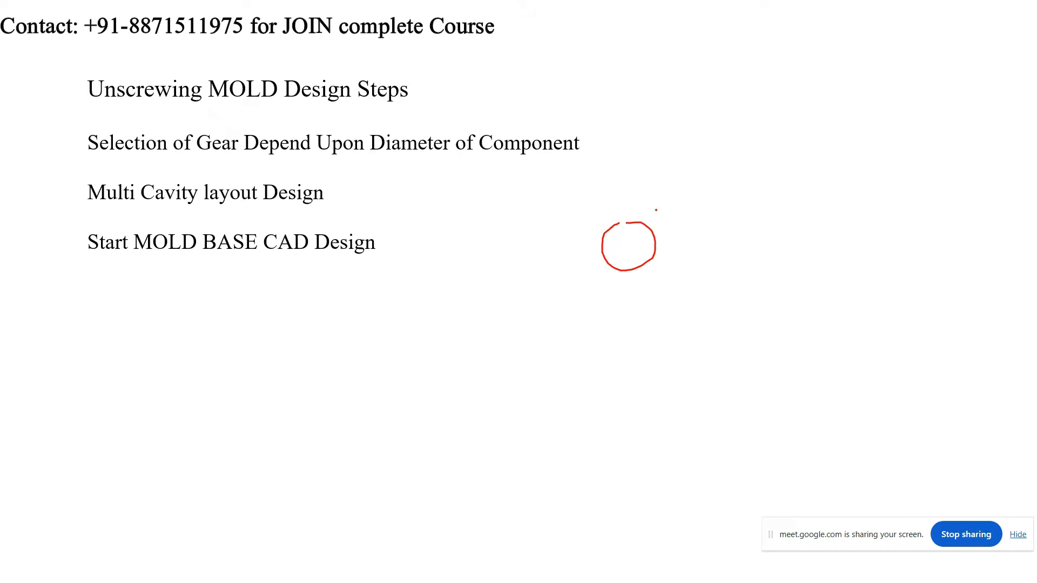
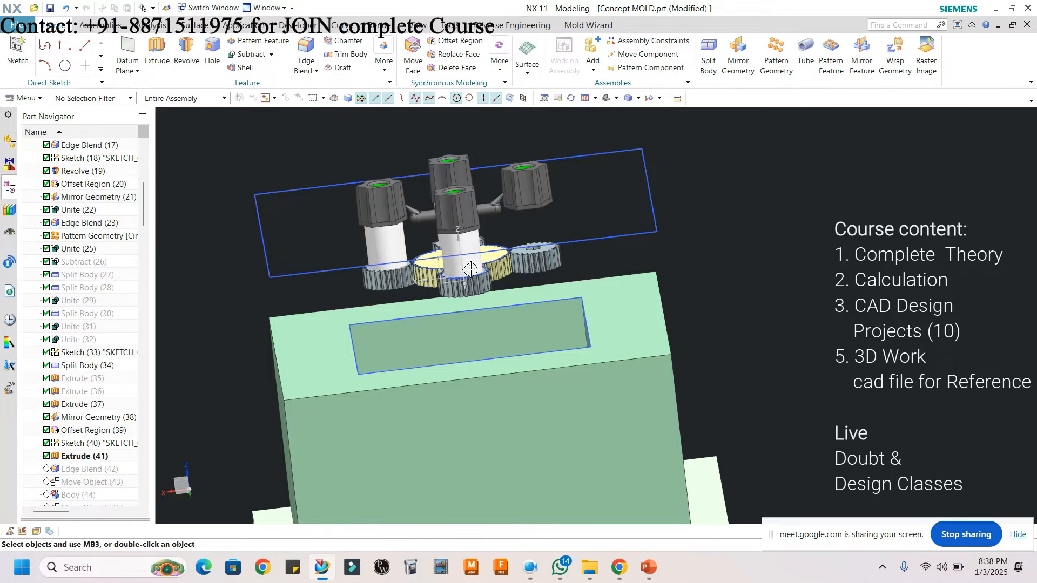
# - Roll the Concept MOLD history forward by making Edge Blend (42) and then Move Object (43) the current feature
pyautogui.moveTo(468, 367); pyautogui.dragTo(528, 383, button='middle')
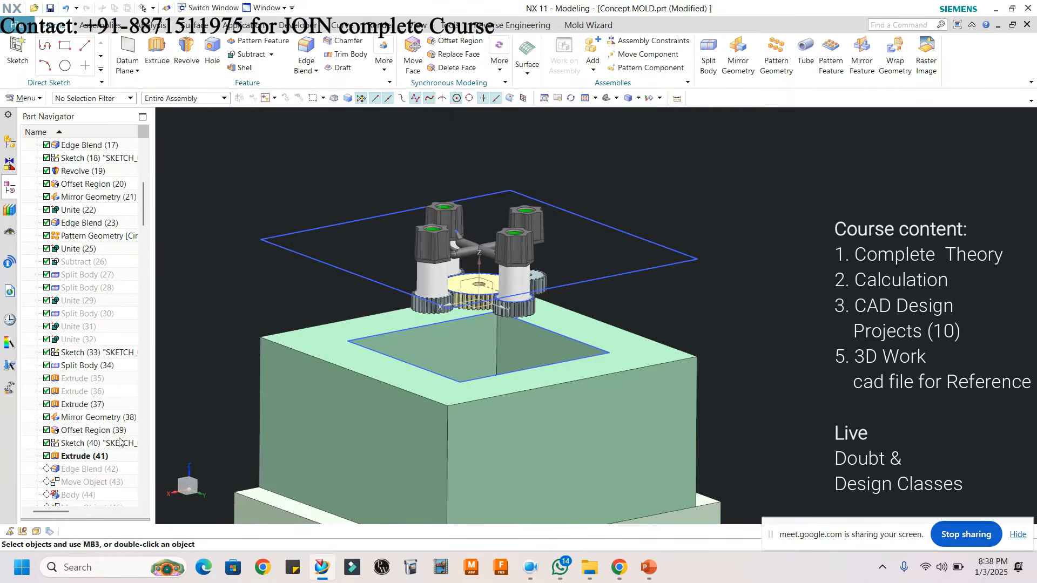
pyautogui.rightClick(85, 476)
pyautogui.click(135, 365)
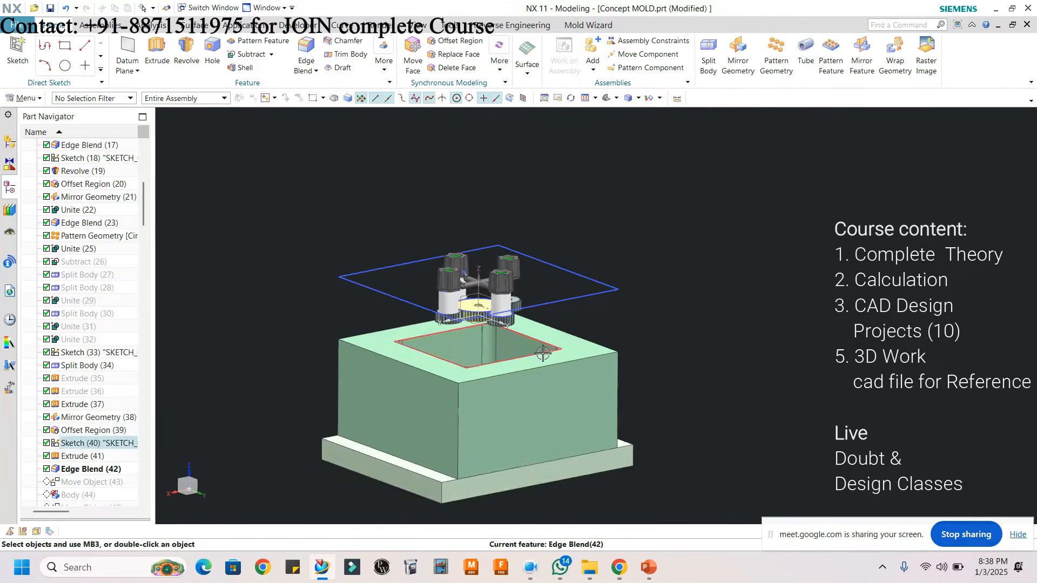
pyautogui.moveTo(302, 378); pyautogui.dragTo(331, 425, button='middle')
pyautogui.rightClick(84, 482)
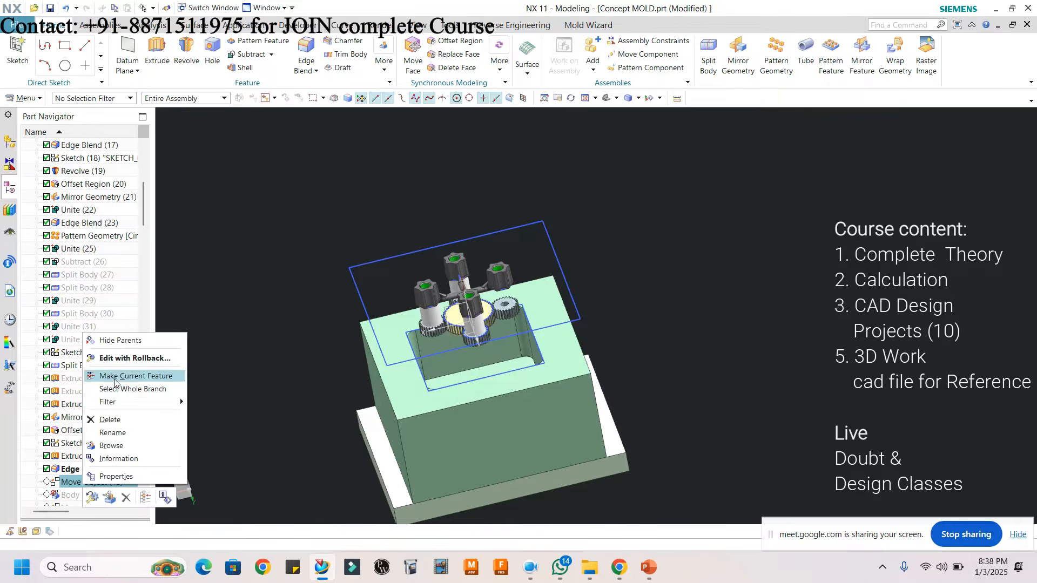
pyautogui.click(108, 373)
# - Roll the model history forward to Body (44) and then to Chamfer (48)
pyautogui.moveTo(463, 401); pyautogui.dragTo(479, 379, button='middle')
pyautogui.scroll(-1, 80, 479)
pyautogui.rightClick(81, 457)
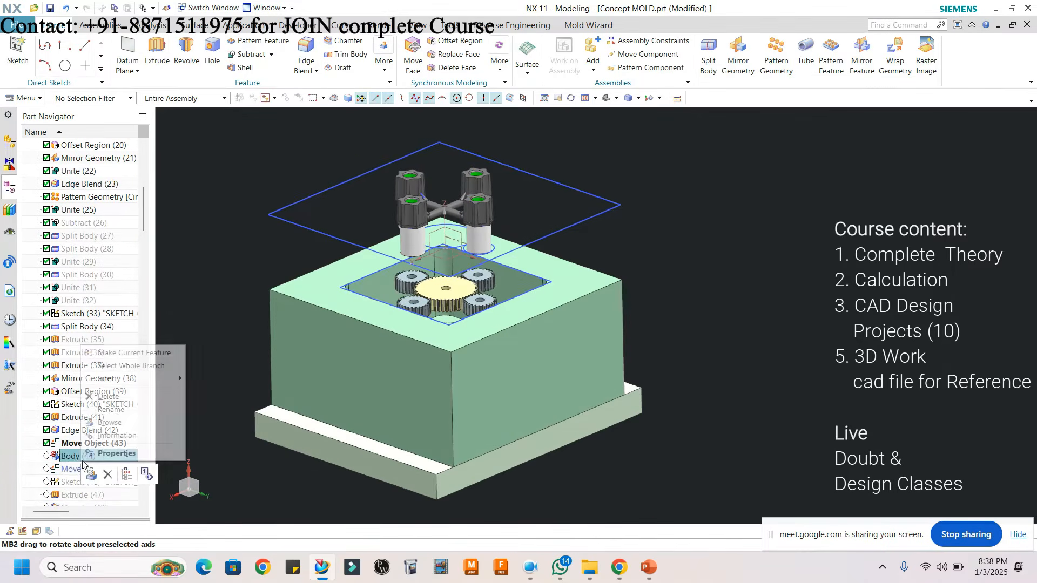
pyautogui.click(119, 352)
pyautogui.scroll(-2, 424, 341)
pyautogui.moveTo(432, 344)
pyautogui.mouseDown(button='middle')
pyautogui.moveTo(443, 347)
pyautogui.moveTo(416, 360)
pyautogui.moveTo(414, 345)
pyautogui.mouseUp(button='middle')
pyautogui.scroll(-1, 85, 474)
pyautogui.rightClick(84, 473)
pyautogui.click(113, 393)
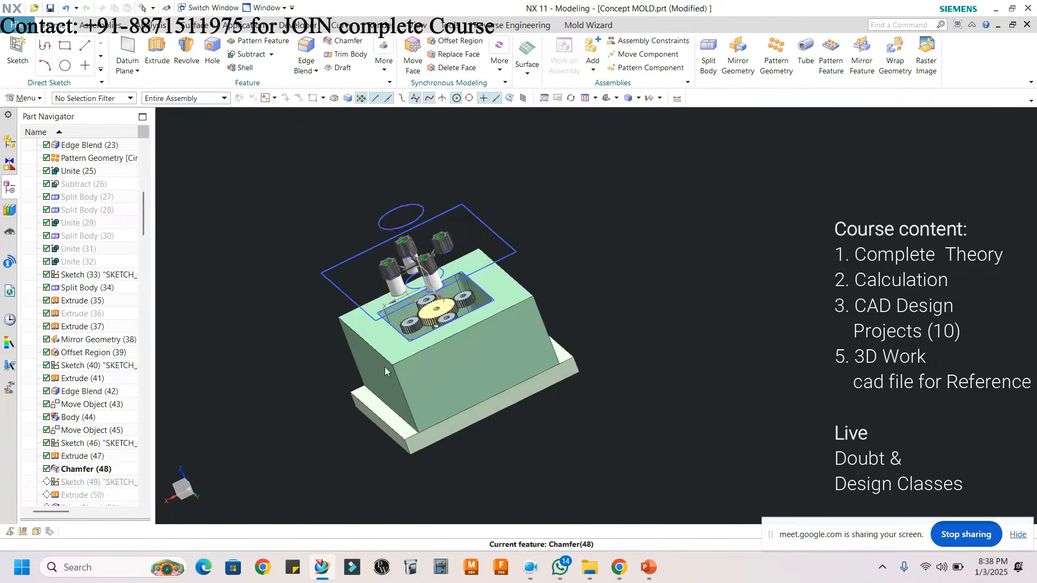
# - Make Edge Blend (51) the current feature in the model history
pyautogui.moveTo(481, 353); pyautogui.dragTo(449, 339, button='middle')
pyautogui.scroll(2, 413, 328)
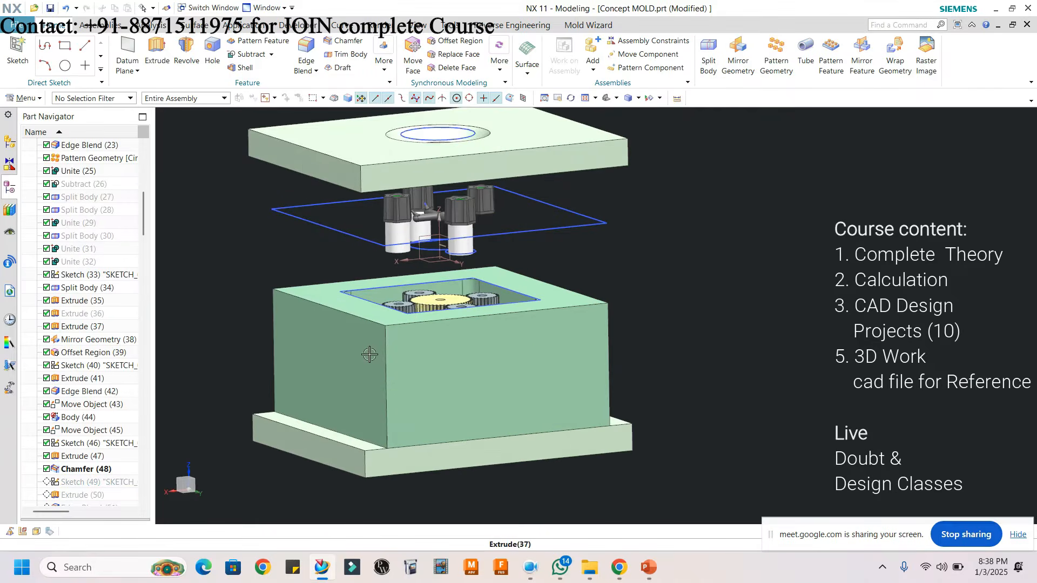
pyautogui.scroll(-1, 109, 467)
pyautogui.rightClick(89, 469)
pyautogui.click(113, 360)
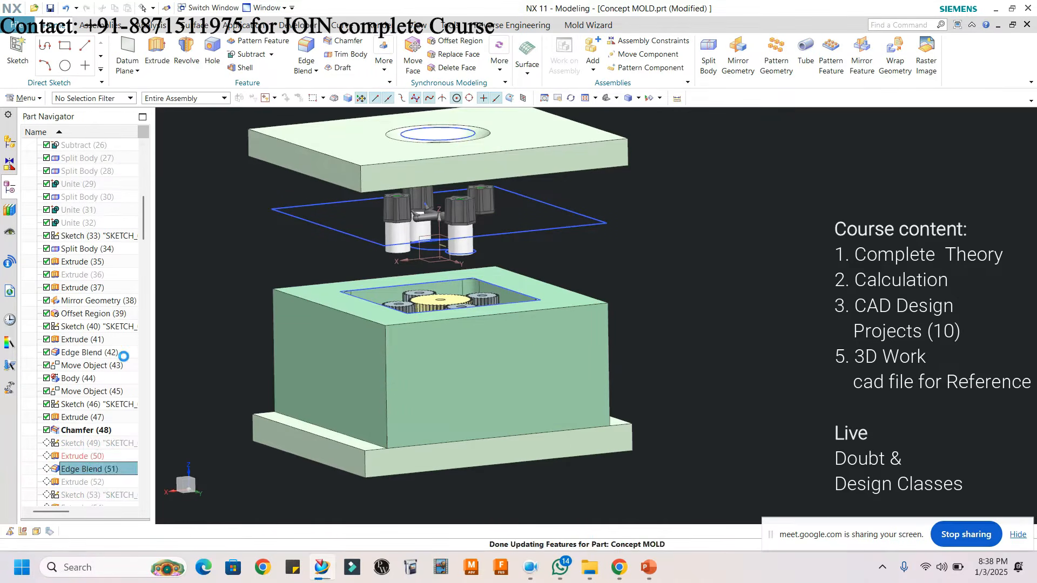
# - Roll the model history forward to its last feature, Screw Hole Series (221), to restore the complete mold
pyautogui.moveTo(510, 329); pyautogui.dragTo(562, 324, button='middle')
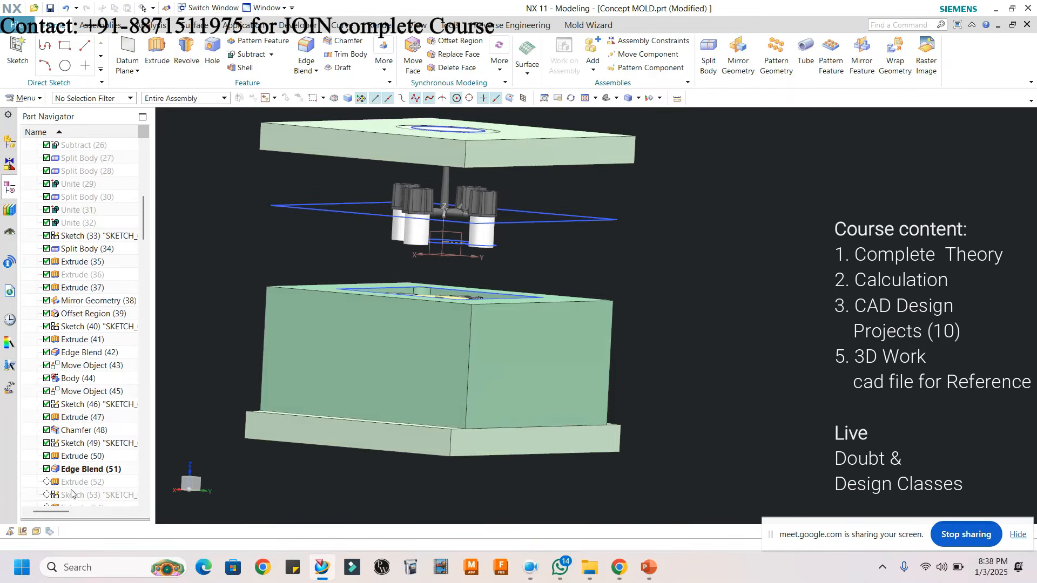
pyautogui.scroll(-4, 97, 479)
pyautogui.scroll(-3, 97, 480)
pyautogui.moveTo(144, 250); pyautogui.dragTo(141, 489)
pyautogui.rightClick(93, 495)
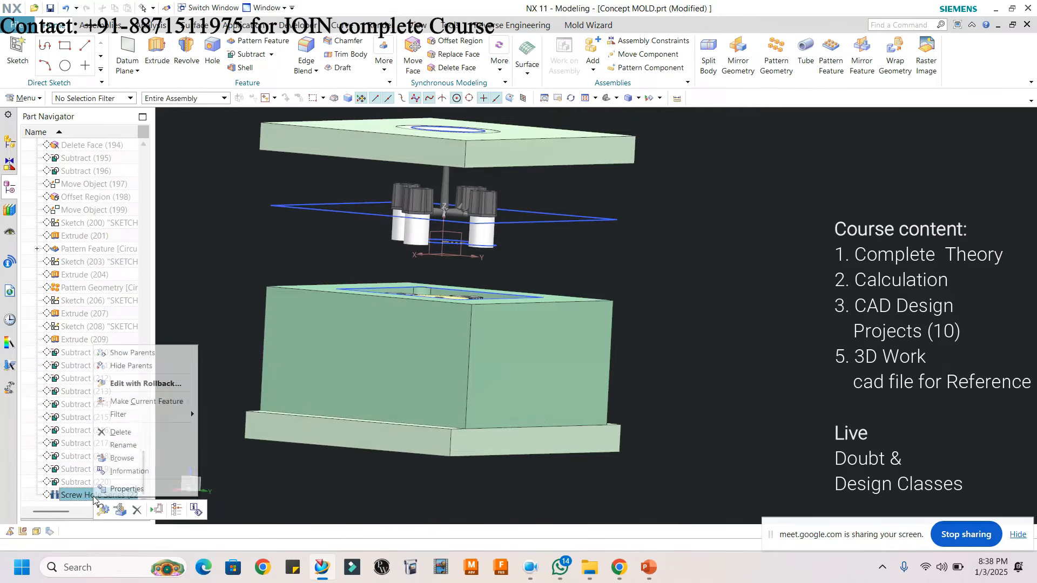
pyautogui.click(114, 403)
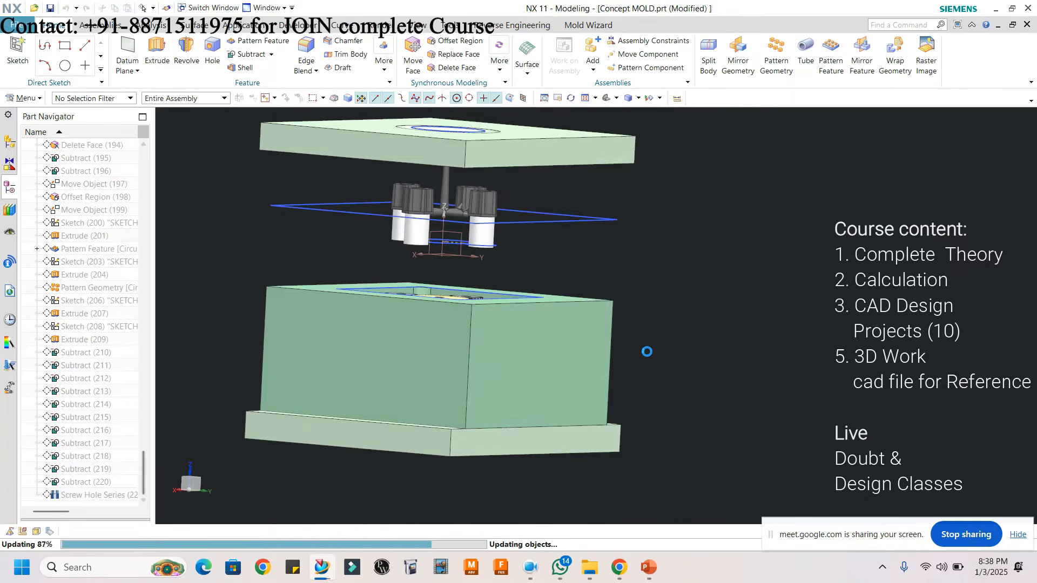
pyautogui.scroll(-3, 668, 341)
pyautogui.moveTo(674, 339); pyautogui.dragTo(654, 355, button='middle')
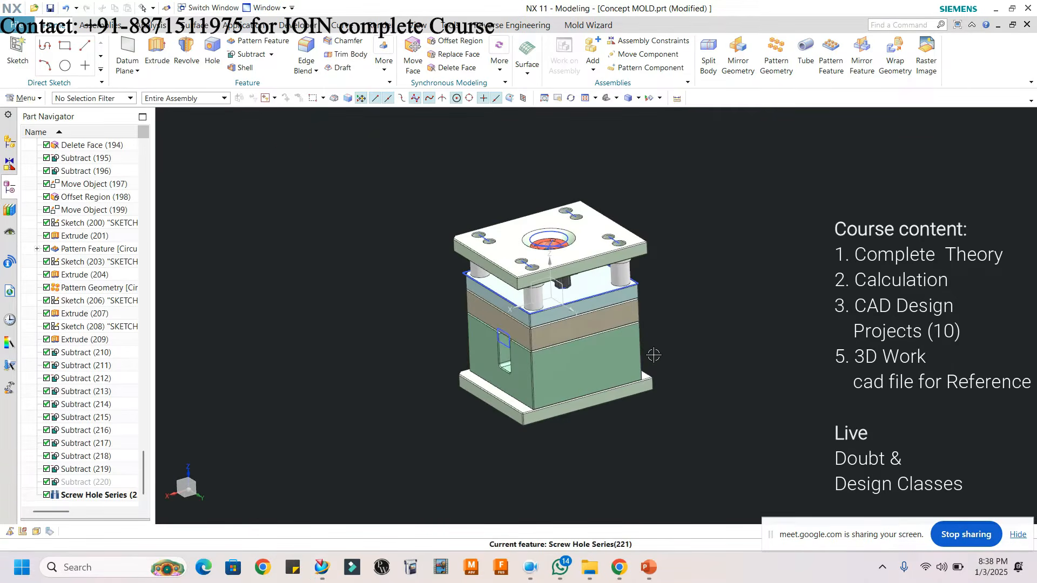
pyautogui.scroll(3, 567, 275)
pyautogui.moveTo(567, 272); pyautogui.dragTo(590, 260, button='middle')
pyautogui.scroll(1, 606, 252)
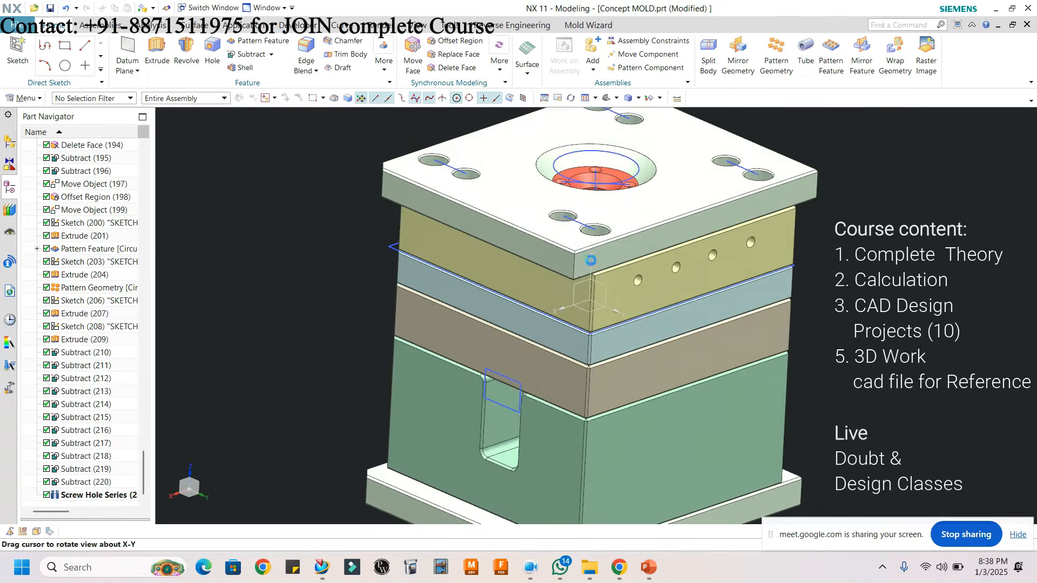
# - Hide the mold's white top plate with Immediate Hide
pyautogui.hotkey('ctrl', 'shift', 'i')
pyautogui.scroll(-1, 502, 248)
pyautogui.click(519, 233)
pyautogui.scroll(1, 539, 238)
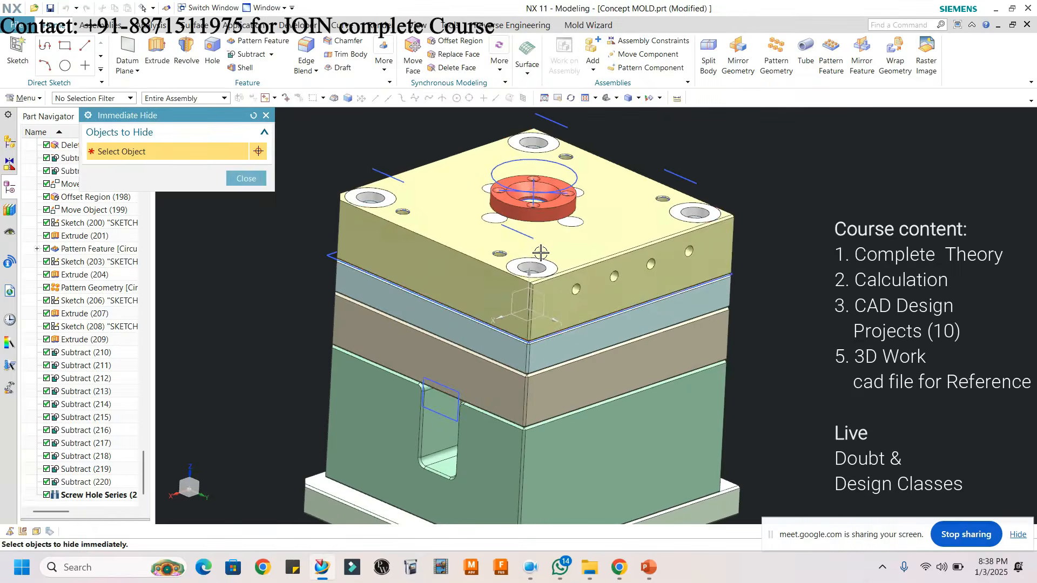
# - Hide the olive, blue-grey and brown mold plates to expose the guide pillars, cores and unscrewing gears
pyautogui.scroll(-1, 541, 262)
pyautogui.click(544, 272)
pyautogui.scroll(1, 547, 284)
pyautogui.moveTo(548, 286)
pyautogui.mouseDown(button='middle')
pyautogui.moveTo(550, 303)
pyautogui.moveTo(559, 289)
pyautogui.moveTo(541, 294)
pyautogui.mouseUp(button='middle')
pyautogui.scroll(2, 540, 297)
pyautogui.scroll(-2, 532, 316)
pyautogui.click(530, 320)
pyautogui.moveTo(535, 336); pyautogui.dragTo(564, 297, button='middle')
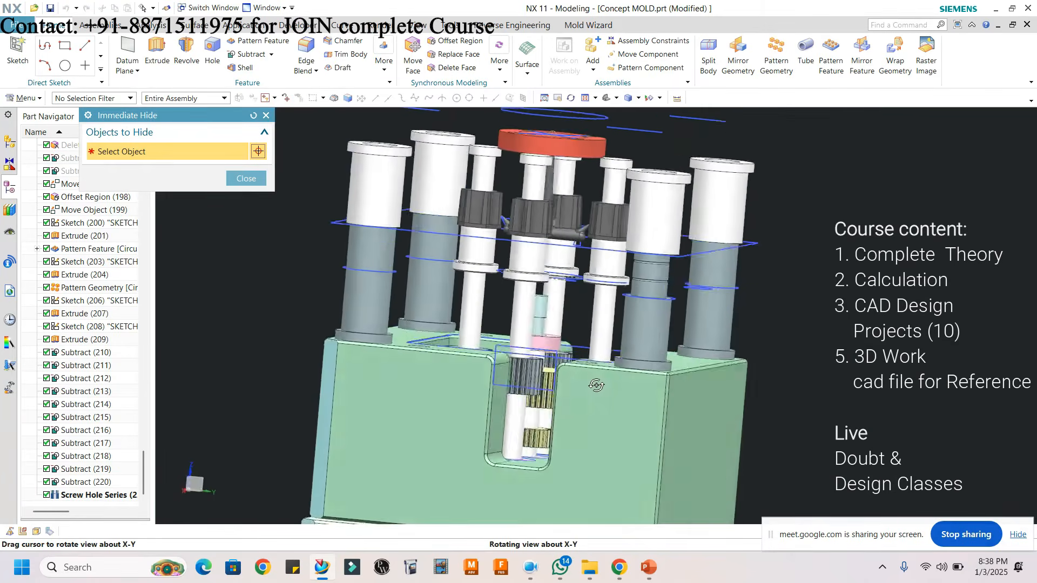
pyautogui.click(246, 178)
pyautogui.scroll(-2, 638, 267)
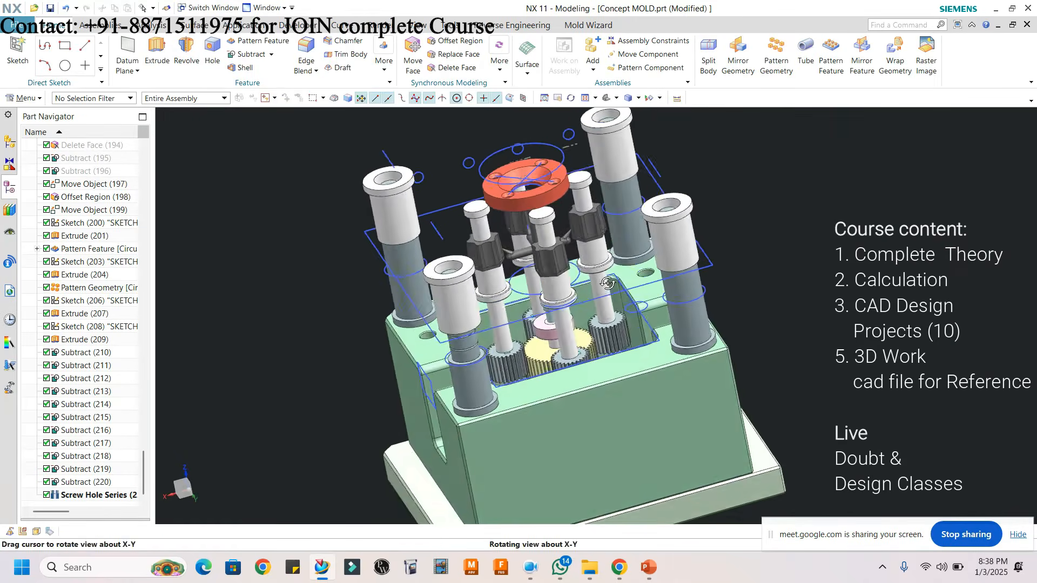
pyautogui.moveTo(578, 355); pyautogui.dragTo(606, 344, button='middle')
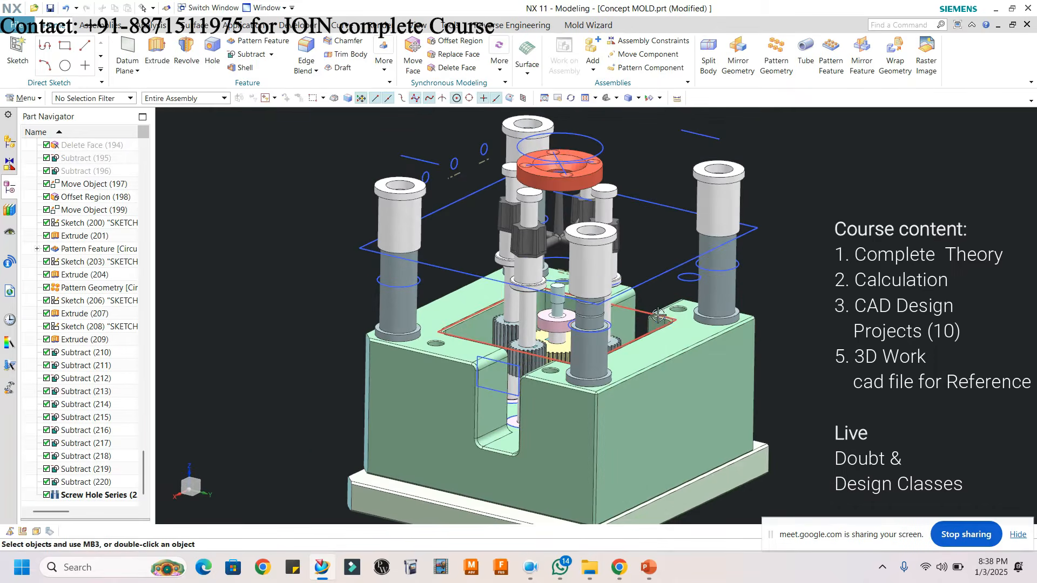
# - Hide the round ring above the cores with Immediate Hide to uncover the core heads and gear set
pyautogui.hotkey('ctrl', 'shift', 'i')
pyautogui.click(572, 164)
pyautogui.scroll(3, 512, 432)
pyautogui.moveTo(625, 371); pyautogui.dragTo(511, 372, button='middle')
pyautogui.scroll(-1, 513, 433)
pyautogui.scroll(3, 466, 365)
pyautogui.scroll(-3, 480, 363)
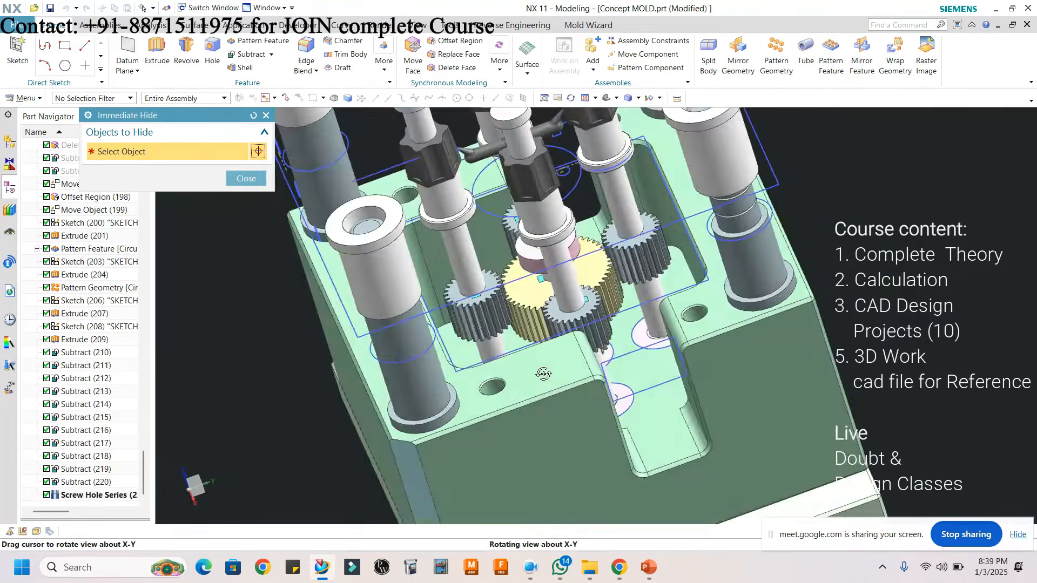
pyautogui.moveTo(543, 373); pyautogui.dragTo(577, 377, button='middle')
pyautogui.scroll(10, 517, 289)
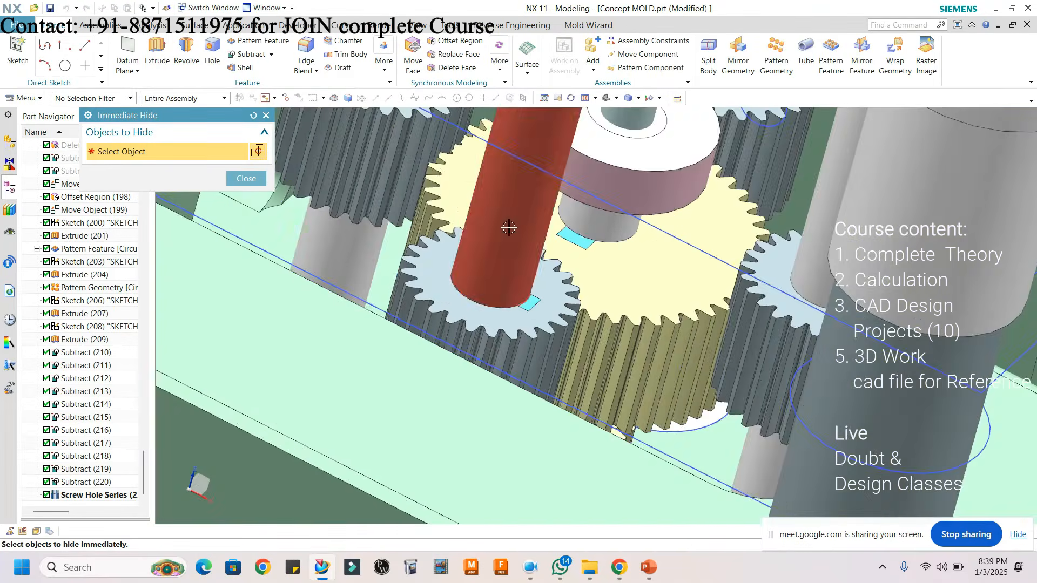
pyautogui.scroll(-9, 540, 309)
pyautogui.moveTo(546, 322); pyautogui.dragTo(563, 362, button='middle')
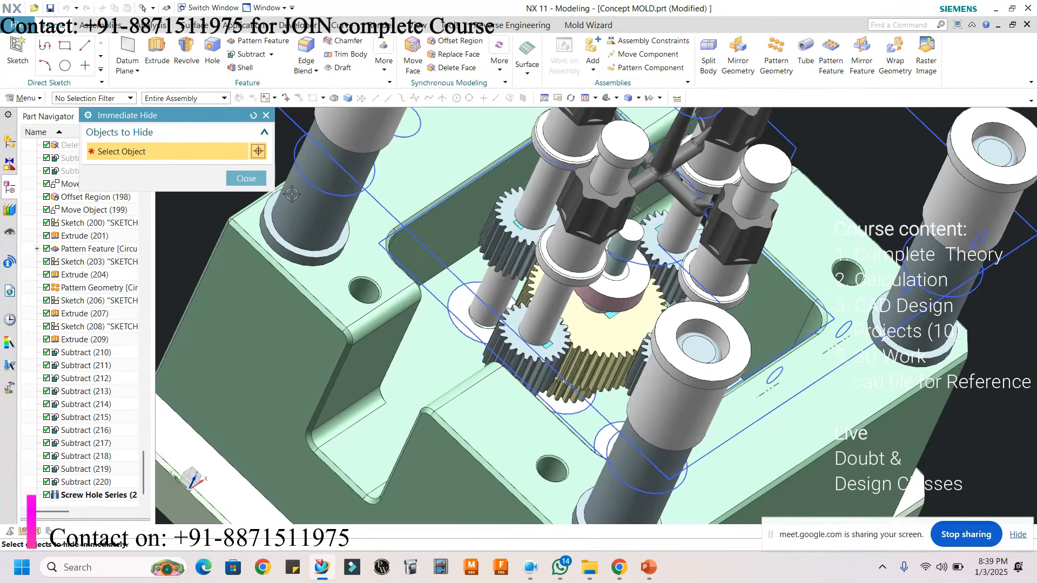
pyautogui.press('Escape')
# - Examine the central drive gear, the surrounding core gears and the pocket they sit in from several angles
pyautogui.moveTo(513, 248); pyautogui.dragTo(545, 317, button='middle')
pyautogui.scroll(5, 544, 316)
pyautogui.scroll(-2, 523, 247)
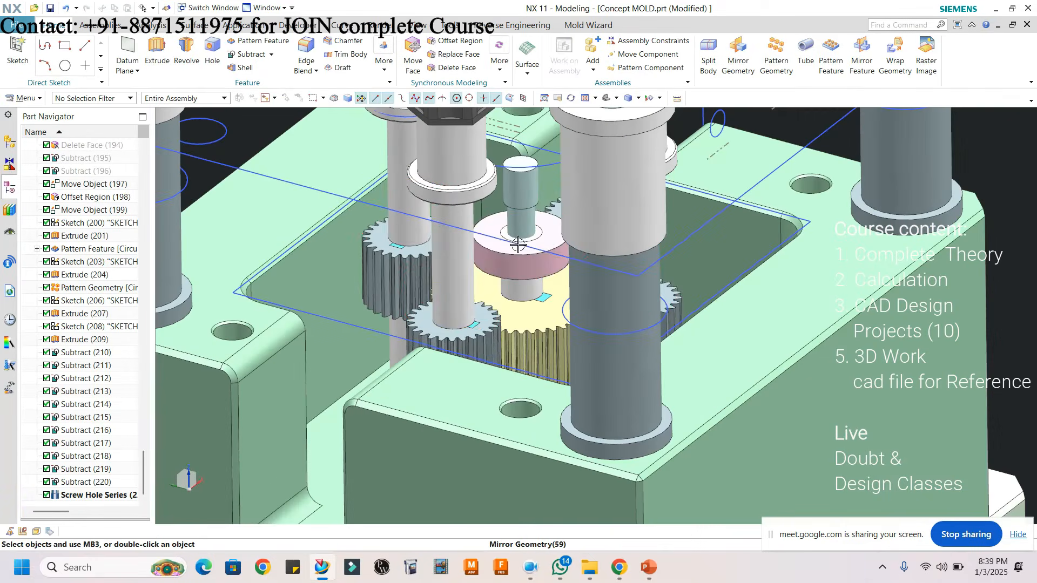
pyautogui.moveTo(536, 283); pyautogui.dragTo(413, 243, button='middle')
pyautogui.scroll(2, 553, 269)
pyautogui.scroll(-2, 562, 276)
pyautogui.scroll(-1, 519, 300)
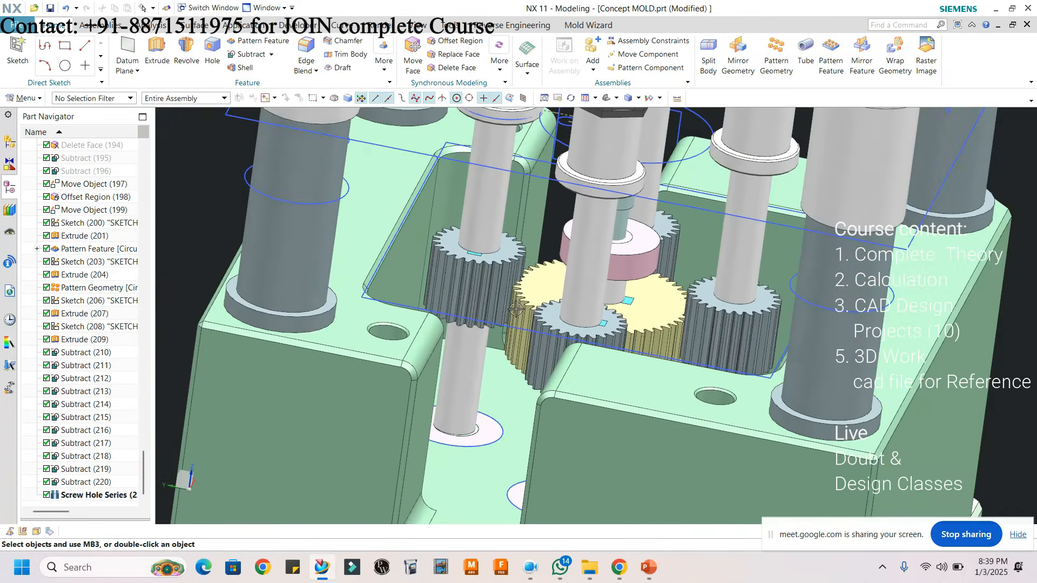
pyautogui.moveTo(622, 365); pyautogui.dragTo(630, 298, button='middle')
pyautogui.scroll(-2, 588, 356)
pyautogui.scroll(2, 634, 351)
pyautogui.scroll(-2, 681, 353)
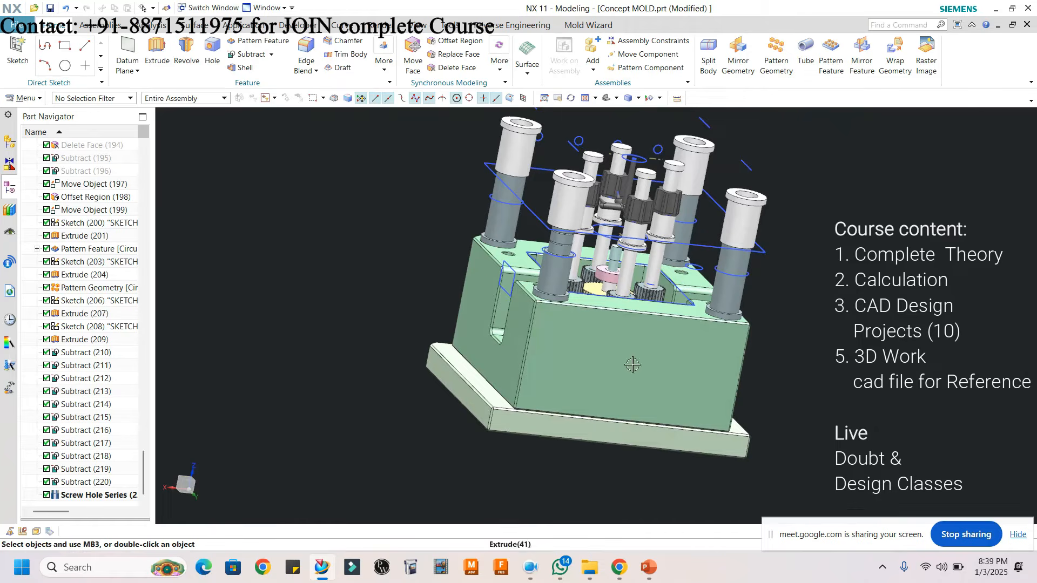
# - Switch to the part CAP MOULD_4 Cavity - Using Hydraulic system.prt and browse its model history to the current feature
pyautogui.click(268, 8)
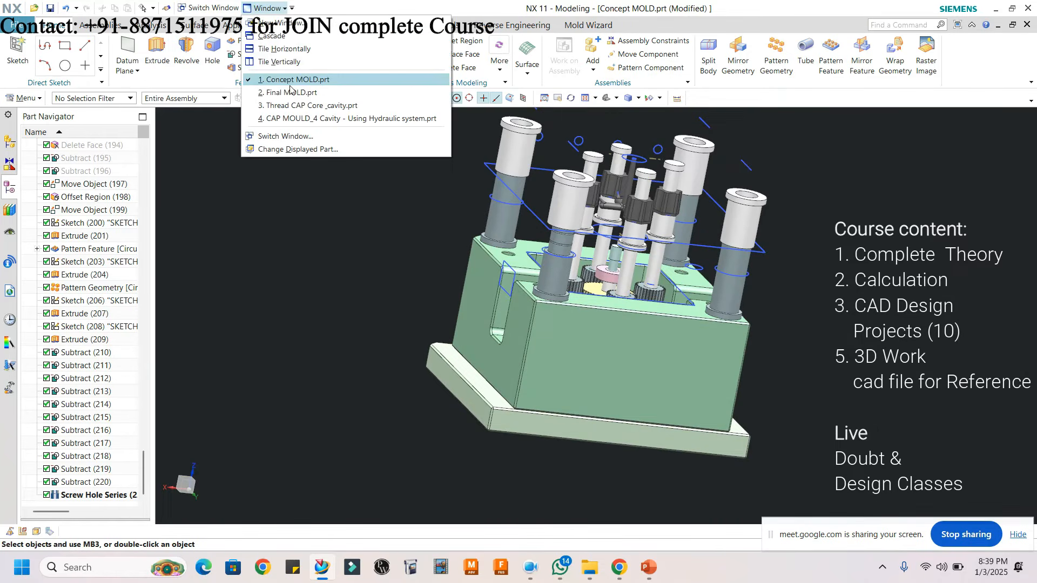
pyautogui.click(286, 118)
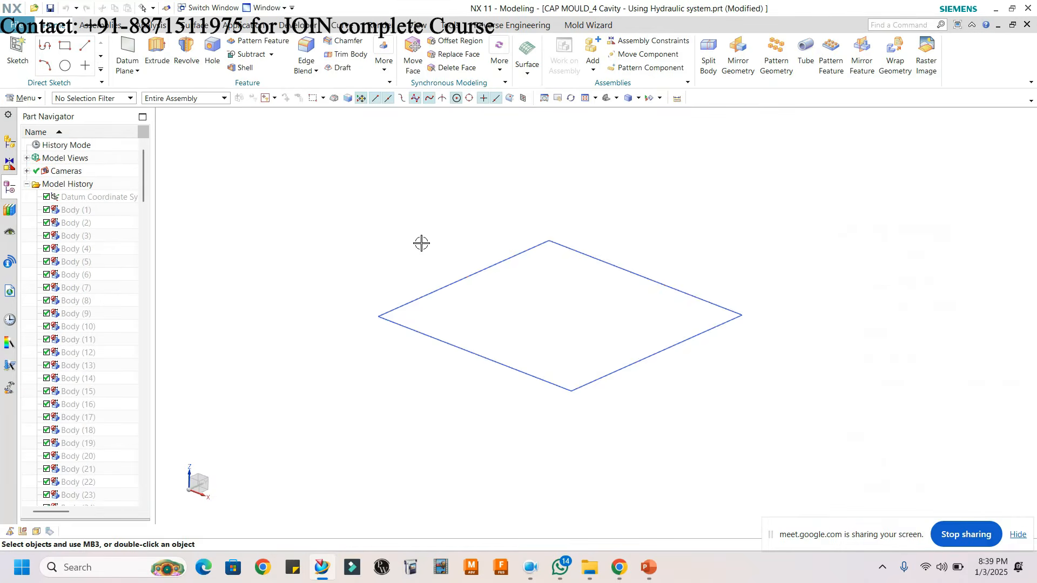
pyautogui.scroll(-1, 579, 286)
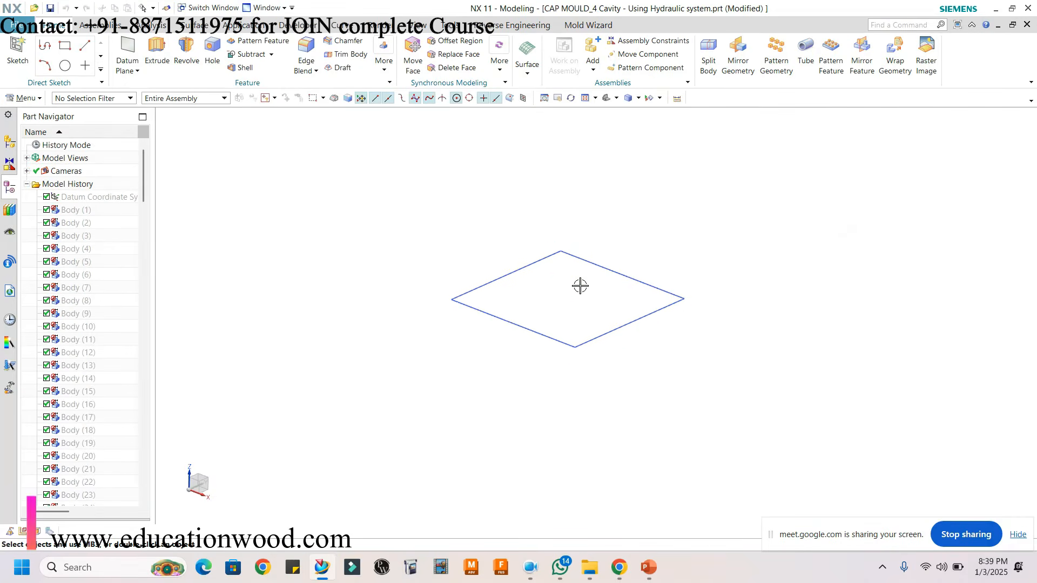
pyautogui.moveTo(469, 178); pyautogui.dragTo(484, 251, button='middle')
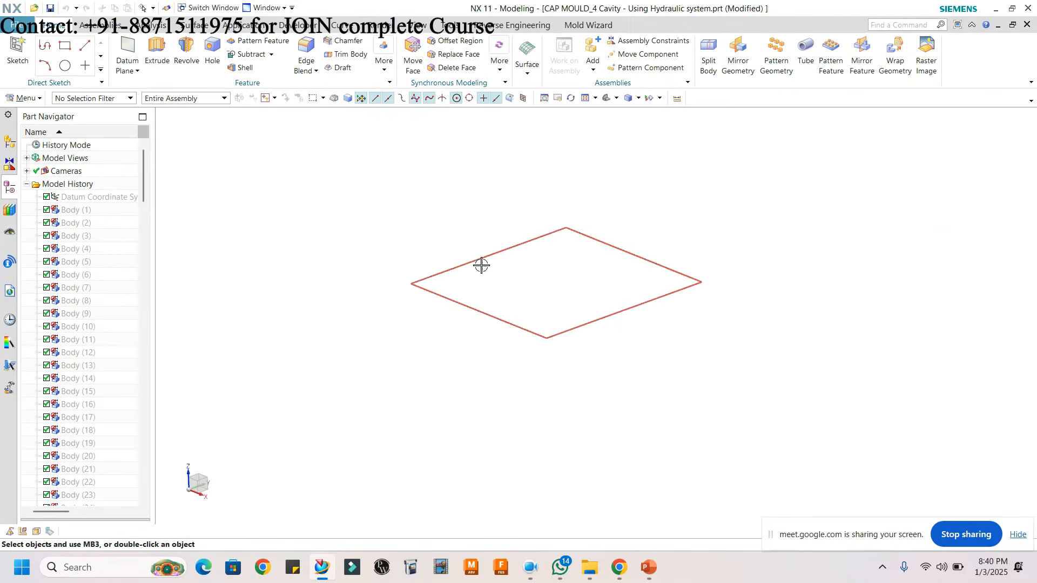
pyautogui.scroll(-15, 81, 357)
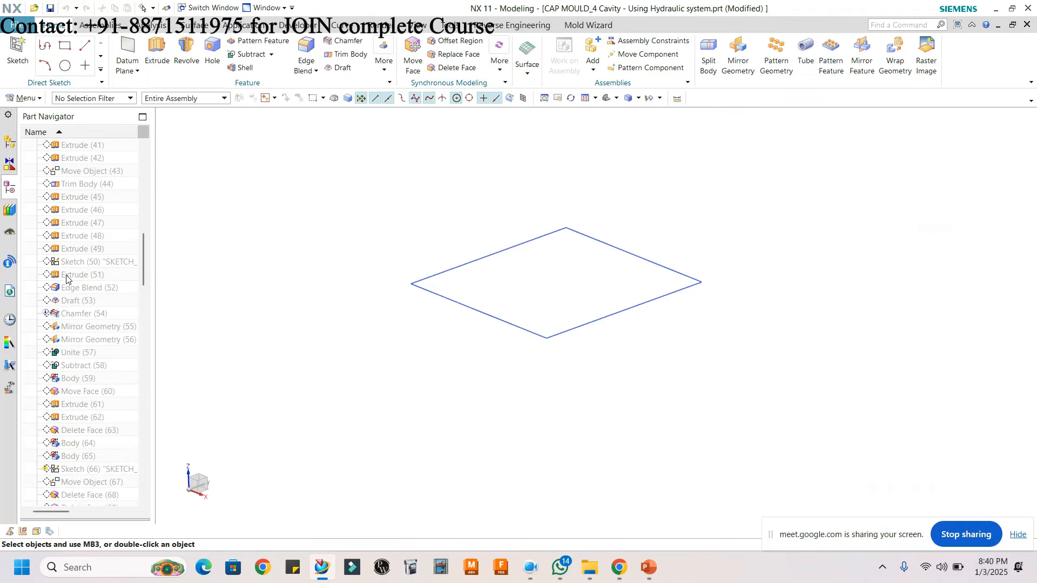
pyautogui.scroll(1, 69, 278)
pyautogui.scroll(-1, 533, 313)
pyautogui.scroll(1, 503, 277)
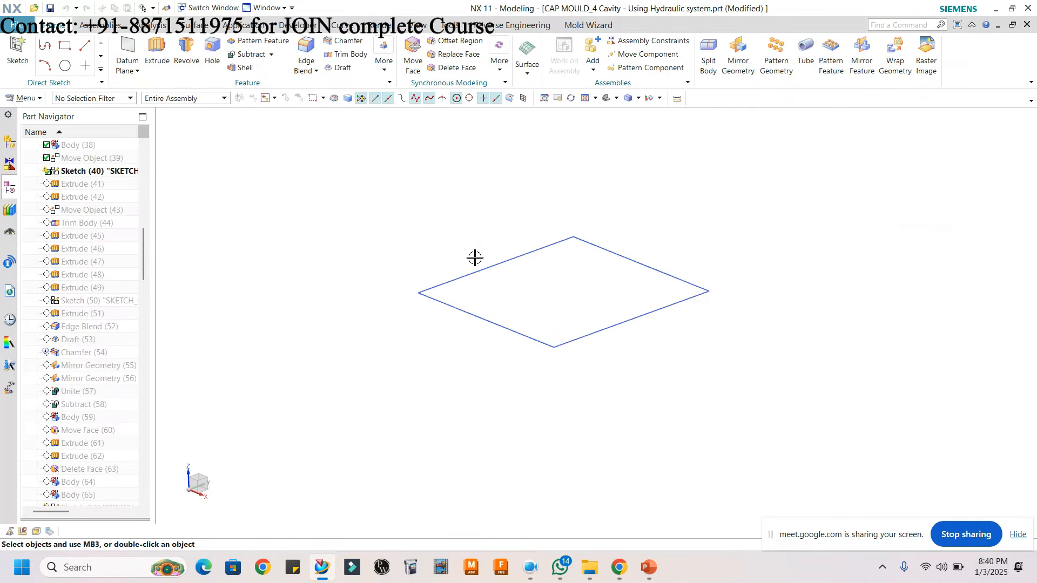
# - Make layer 21 visible in Layer Settings to show the gears
pyautogui.click(418, 26)
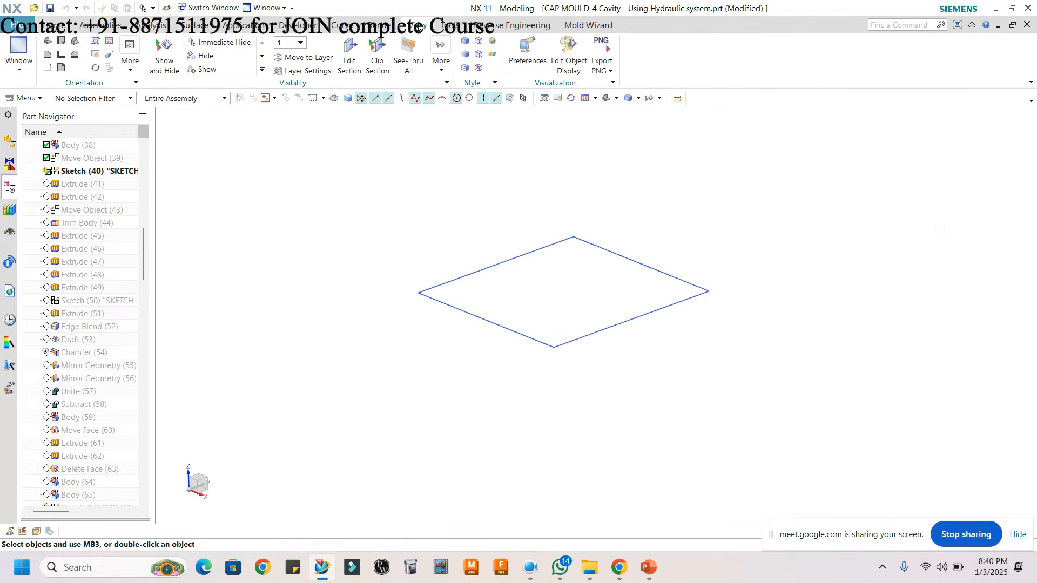
pyautogui.click(300, 72)
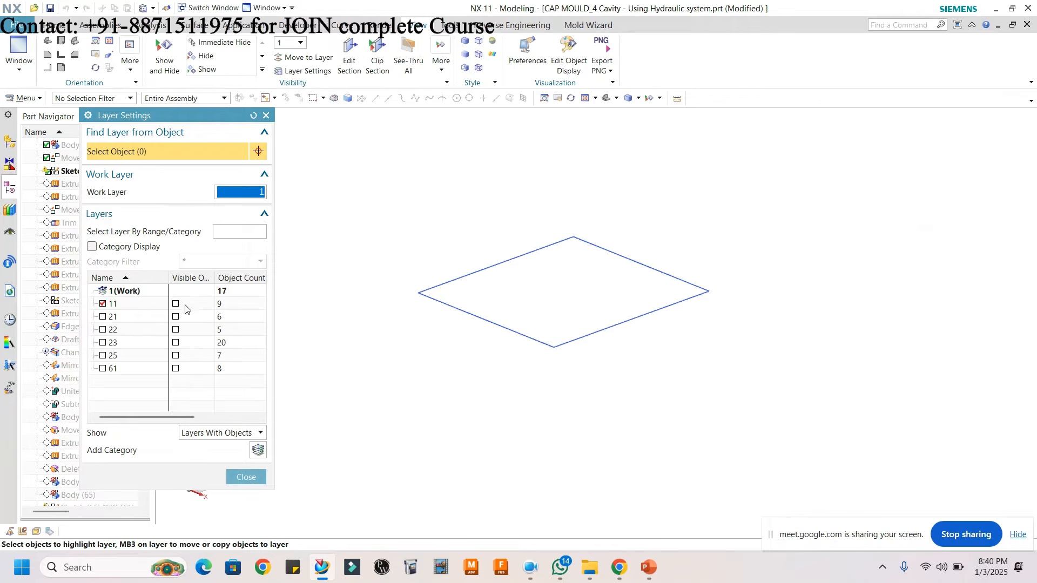
pyautogui.scroll(-1, 590, 250)
pyautogui.scroll(2, 499, 267)
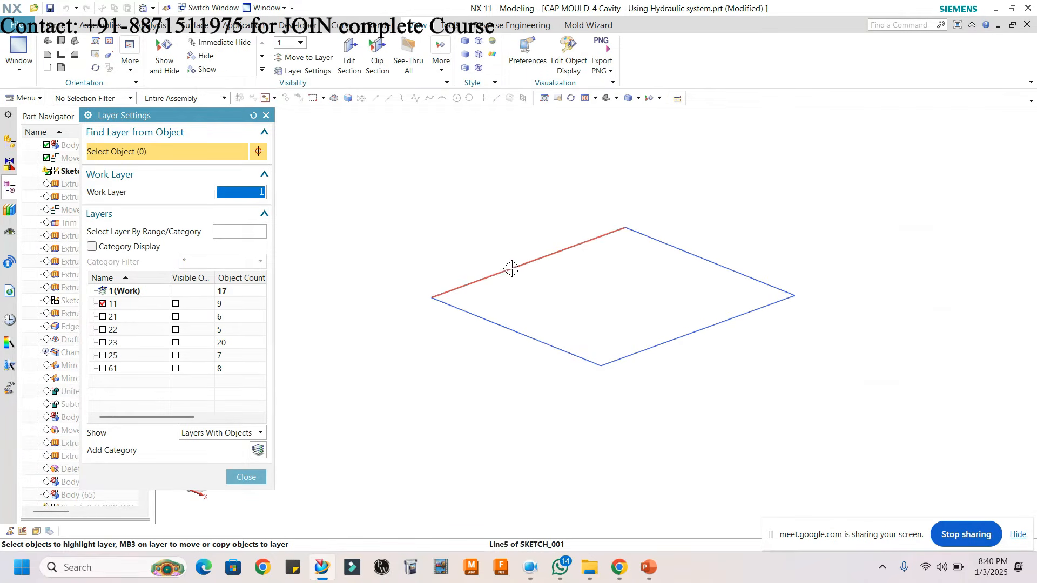
pyautogui.click(102, 317)
pyautogui.scroll(-1, 571, 333)
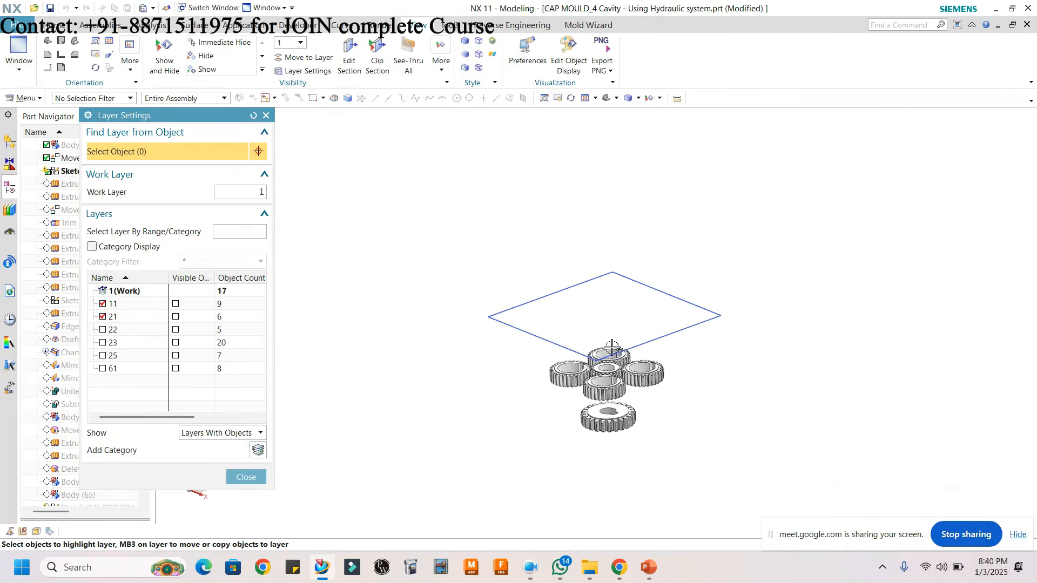
# - Examine how the central gear meshes with the four surrounding gears and where the lower drive gear sits
pyautogui.scroll(3, 628, 382)
pyautogui.moveTo(628, 382); pyautogui.dragTo(675, 348, button='middle')
pyautogui.scroll(-4, 671, 306)
pyautogui.moveTo(671, 305); pyautogui.dragTo(581, 345, button='middle')
pyautogui.scroll(2, 582, 372)
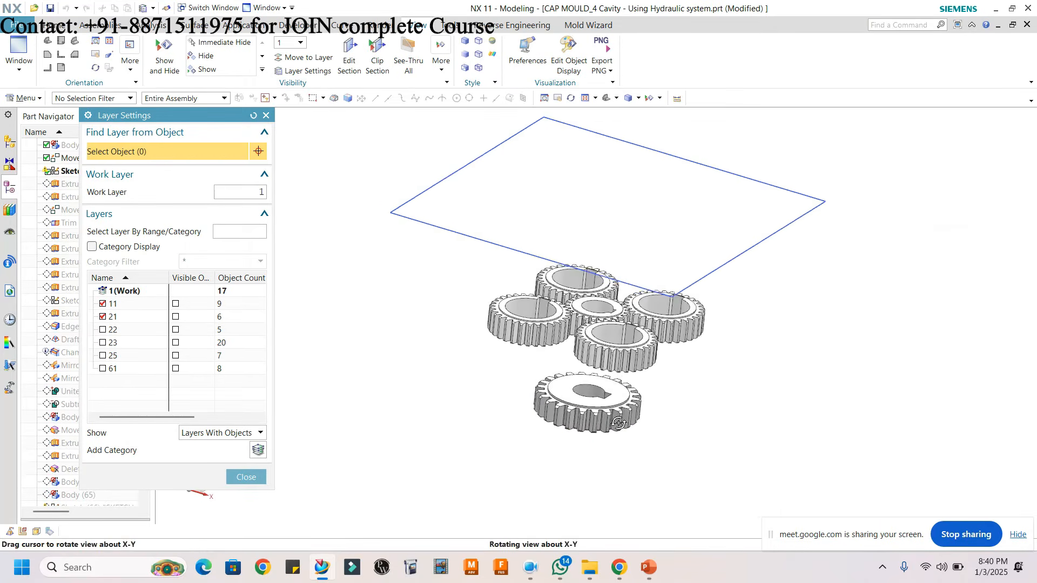
pyautogui.scroll(3, 607, 325)
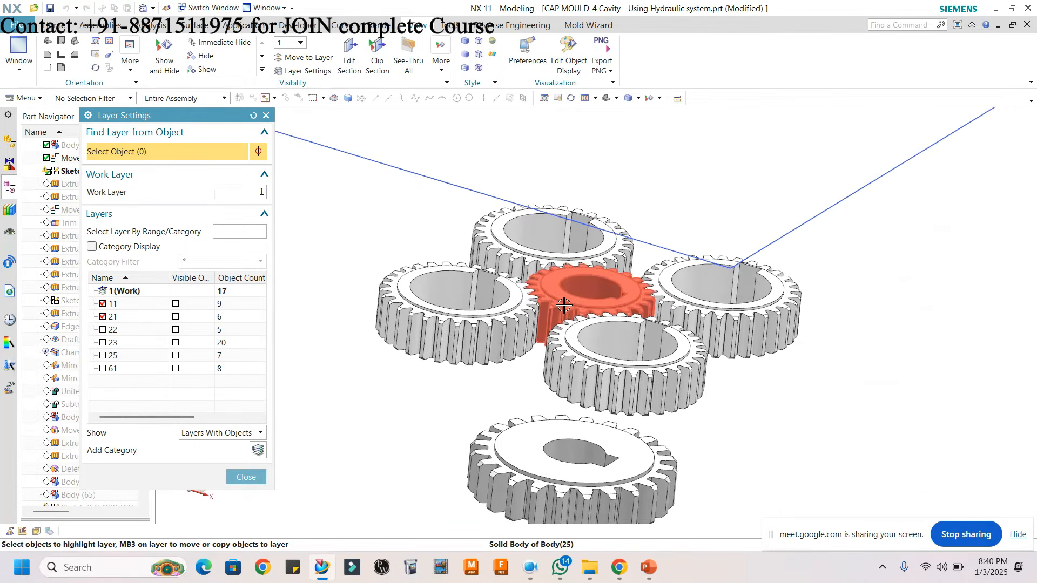
pyautogui.scroll(-3, 568, 305)
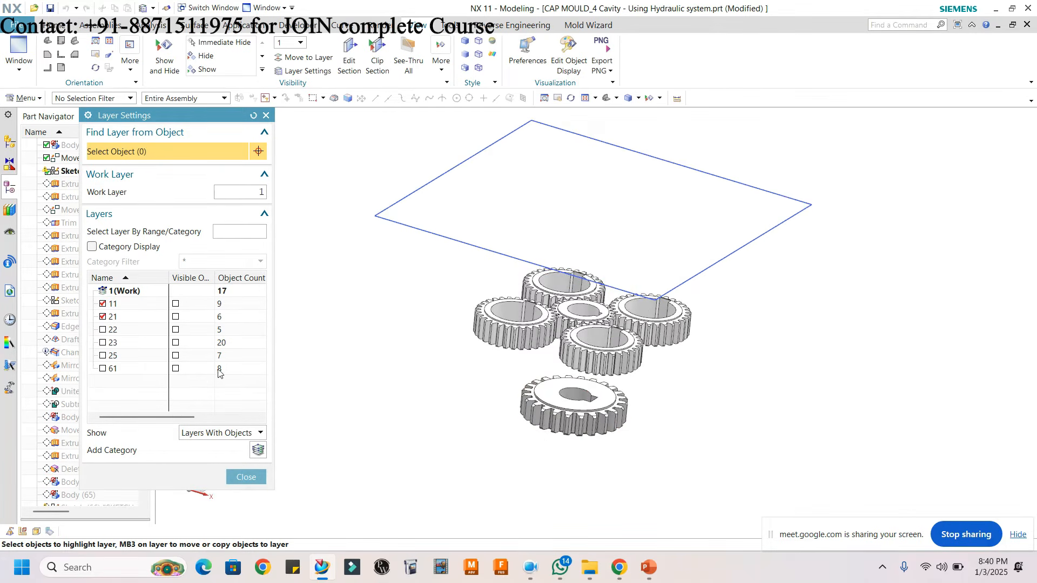
pyautogui.scroll(-2, 556, 318)
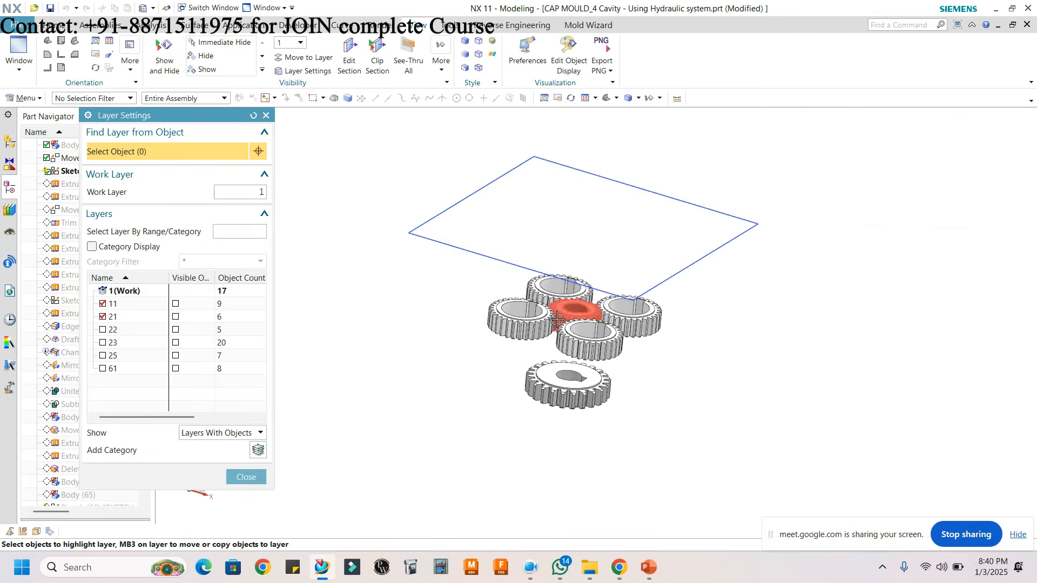
# - Make layers 22 and 23 visible to add the threaded cores, drive shaft and bearings
pyautogui.click(103, 330)
pyautogui.moveTo(555, 372)
pyautogui.mouseDown(button='middle')
pyautogui.moveTo(536, 363)
pyautogui.moveTo(553, 363)
pyautogui.mouseUp(button='middle')
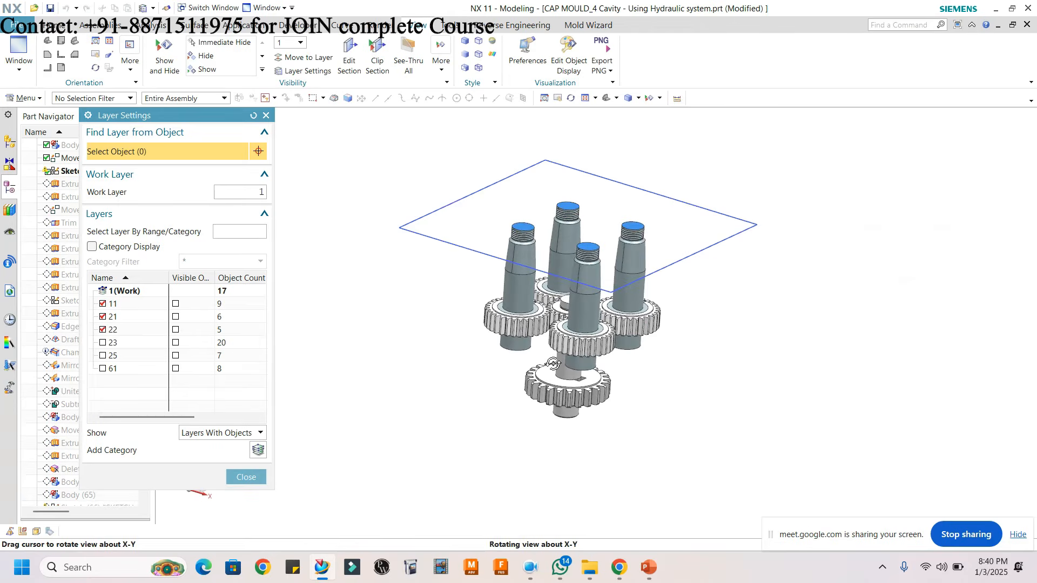
pyautogui.click(102, 343)
pyautogui.moveTo(630, 393)
pyautogui.mouseDown(button='middle')
pyautogui.moveTo(657, 379)
pyautogui.moveTo(627, 381)
pyautogui.mouseUp(button='middle')
pyautogui.press('F8')
pyautogui.scroll(-3, 610, 281)
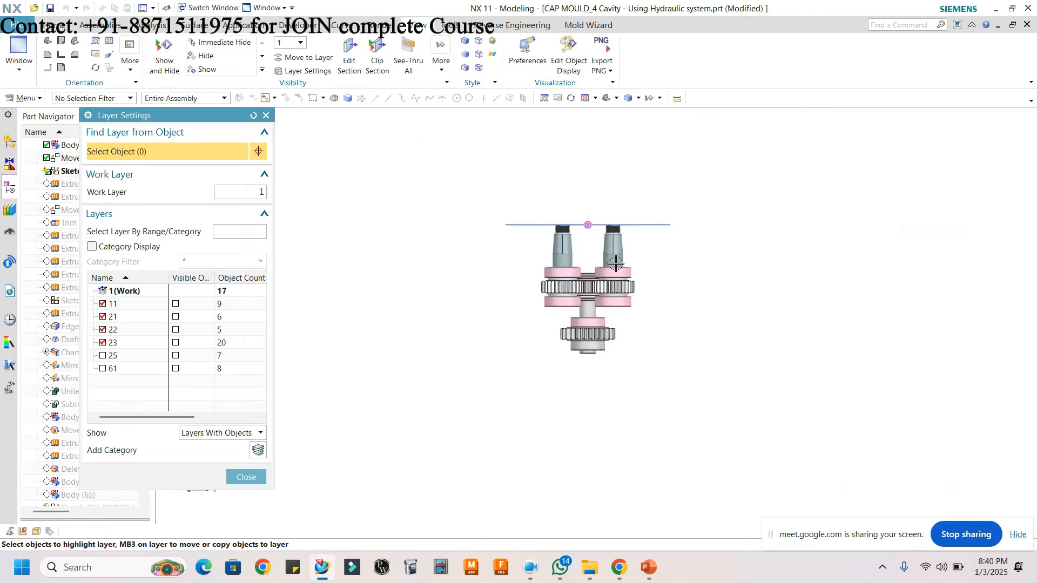
# - Examine the bearings above and below the core gears and the bearing on the lower drive shaft
pyautogui.scroll(4, 606, 277)
pyautogui.scroll(1, 570, 283)
pyautogui.scroll(-2, 536, 274)
pyautogui.scroll(2, 513, 284)
pyautogui.scroll(-1, 540, 302)
pyautogui.moveTo(585, 301); pyautogui.dragTo(645, 330, button='middle')
pyautogui.moveTo(531, 408); pyautogui.dragTo(507, 387, button='middle')
pyautogui.scroll(1, 507, 387)
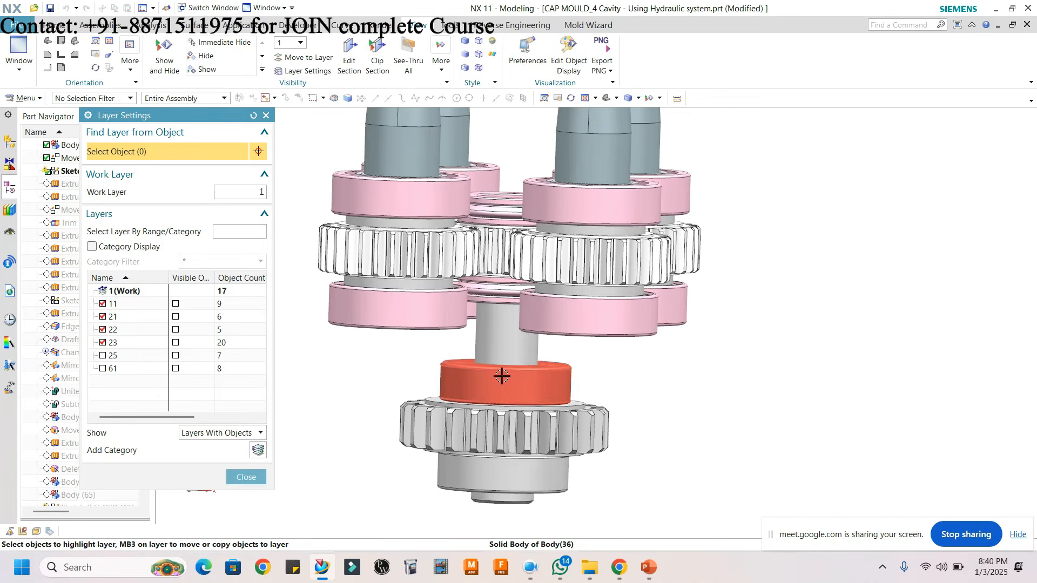
pyautogui.scroll(-2, 529, 434)
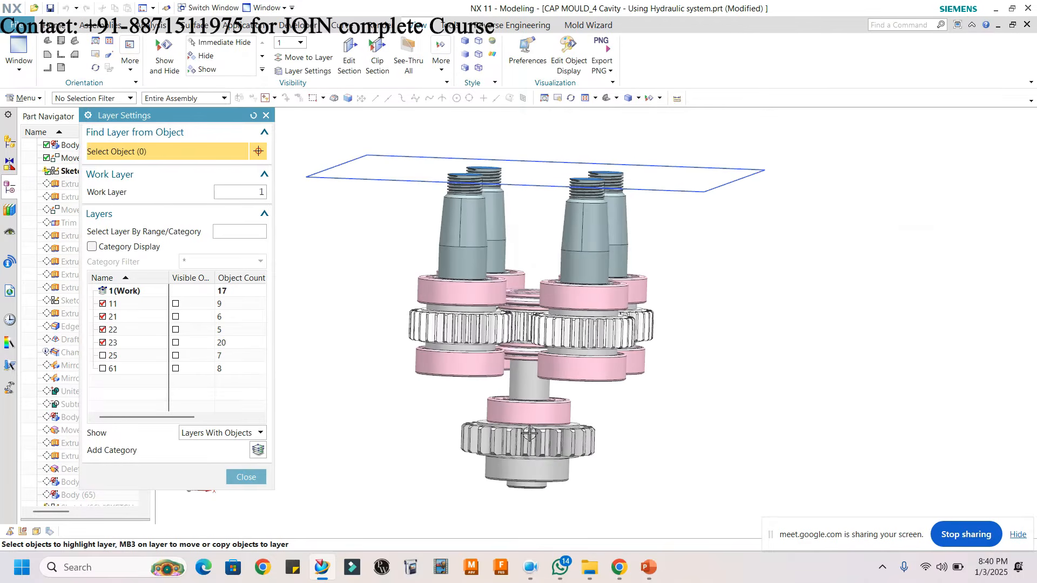
pyautogui.scroll(1, 611, 400)
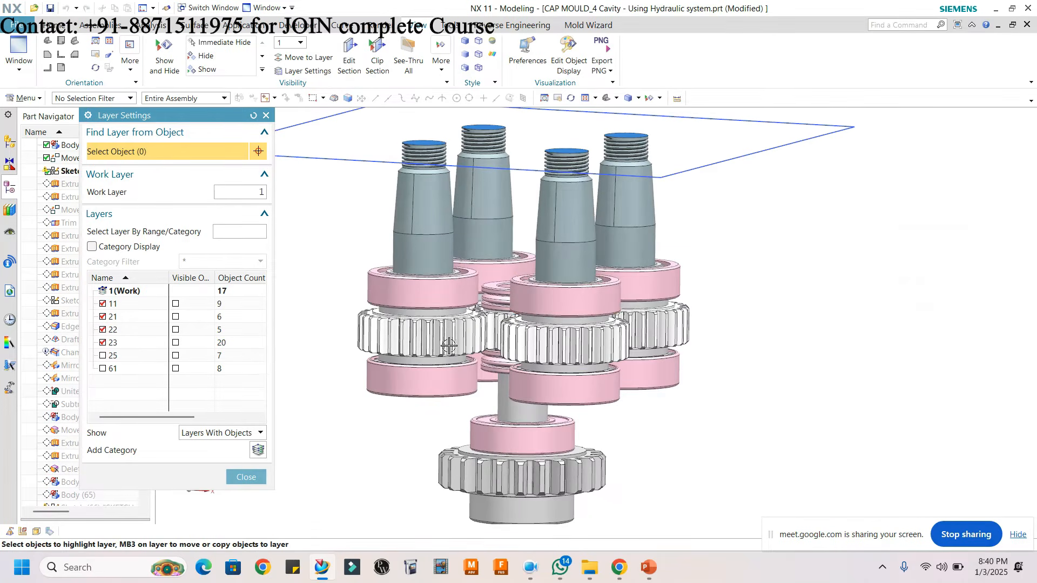
pyautogui.moveTo(598, 335); pyautogui.dragTo(666, 311, button='middle')
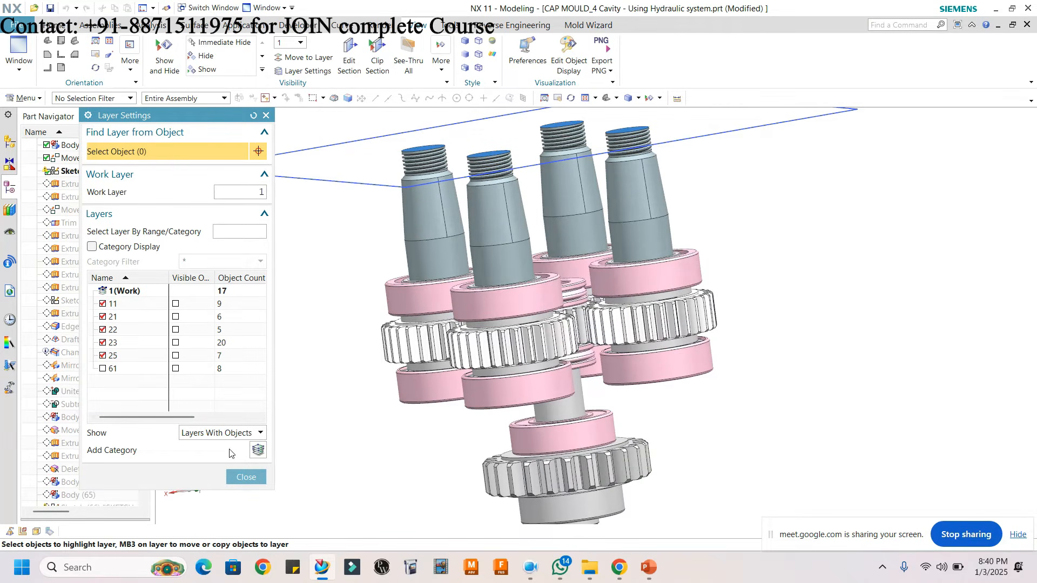
# - Turn on layer 25 as well and close the layer settings
pyautogui.click(246, 477)
pyautogui.scroll(-2, 664, 259)
pyautogui.moveTo(664, 260); pyautogui.dragTo(454, 193, button='middle')
pyautogui.scroll(-4, 454, 192)
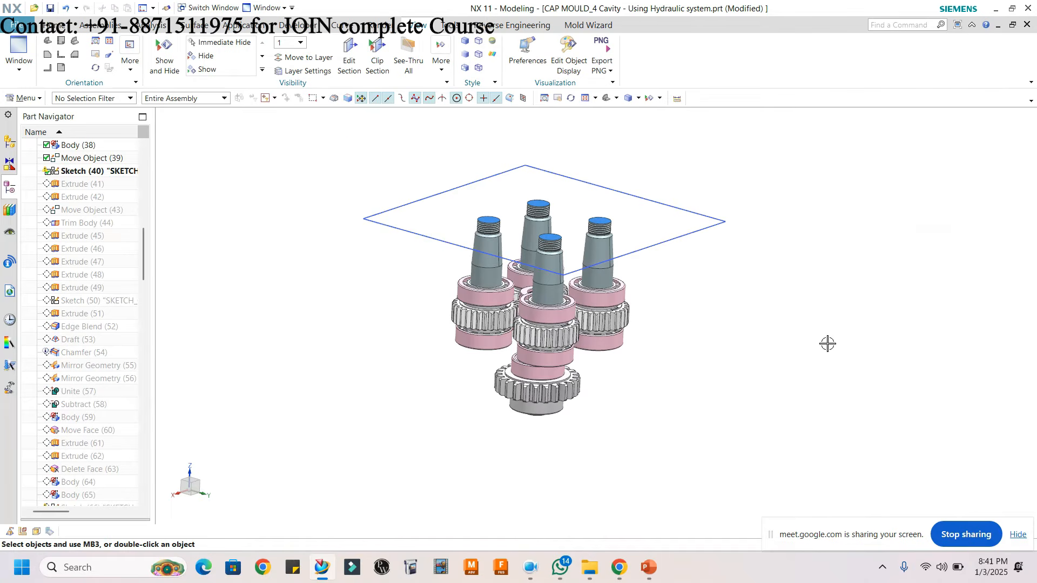
# - Advance the model history one feature at a time through Extrude (41) and Extrude (42) to Move Object (43)
pyautogui.rightClick(69, 185)
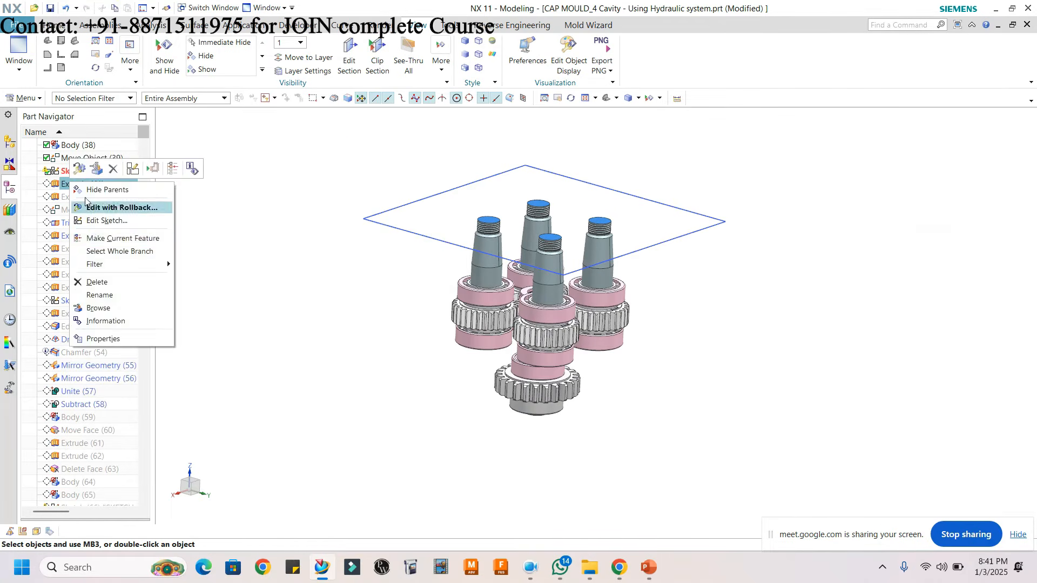
pyautogui.click(97, 238)
pyautogui.hotkey('ctrl', 'alt', 'r')
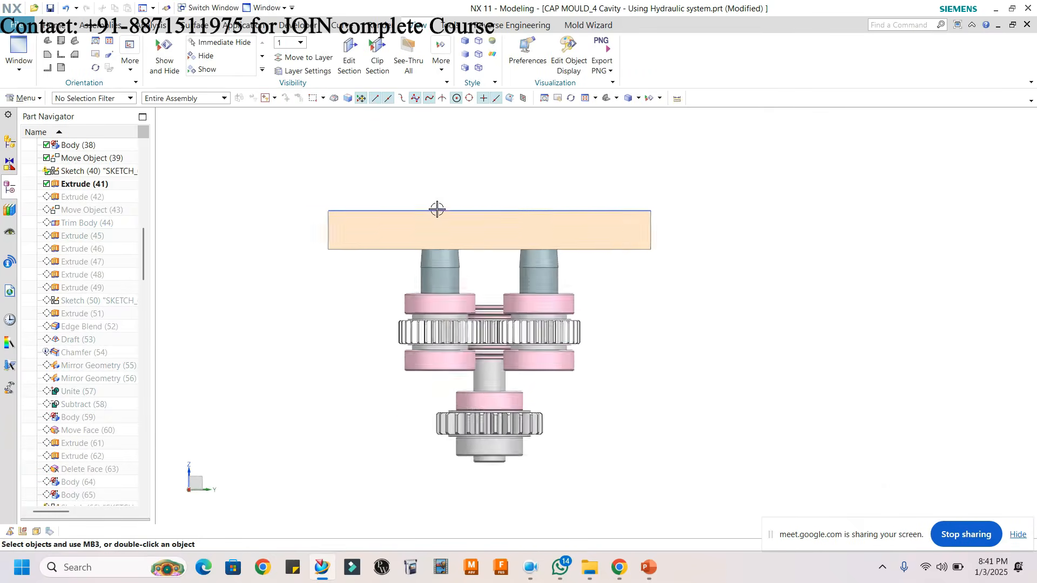
pyautogui.rightClick(85, 198)
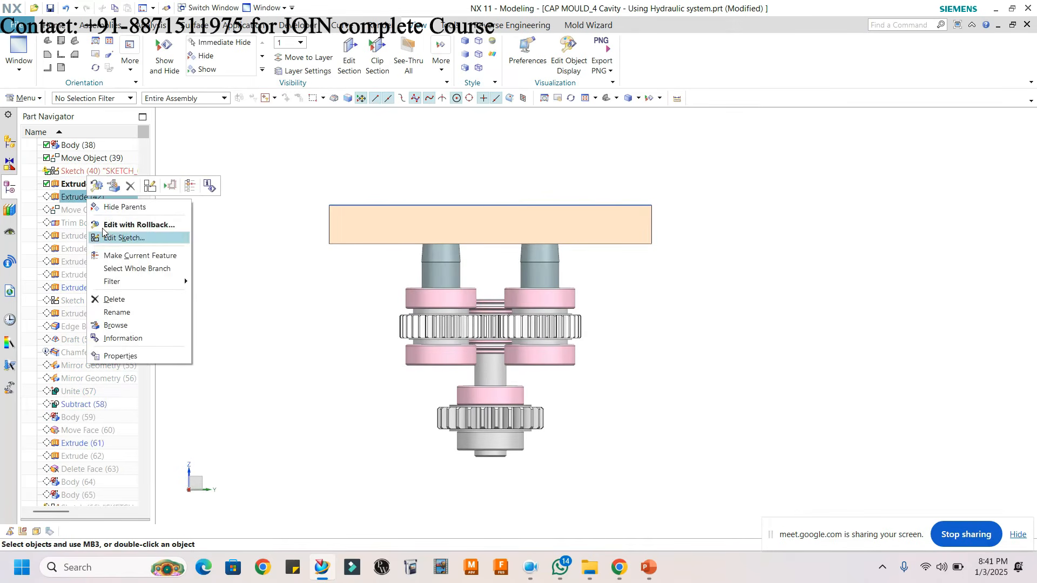
pyautogui.click(105, 257)
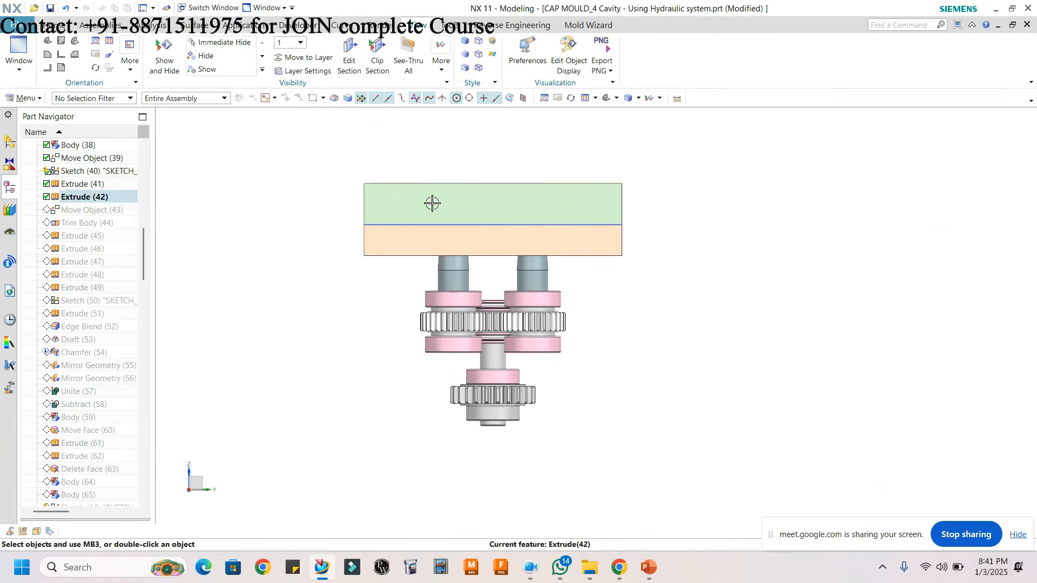
pyautogui.rightClick(78, 215)
pyautogui.click(122, 263)
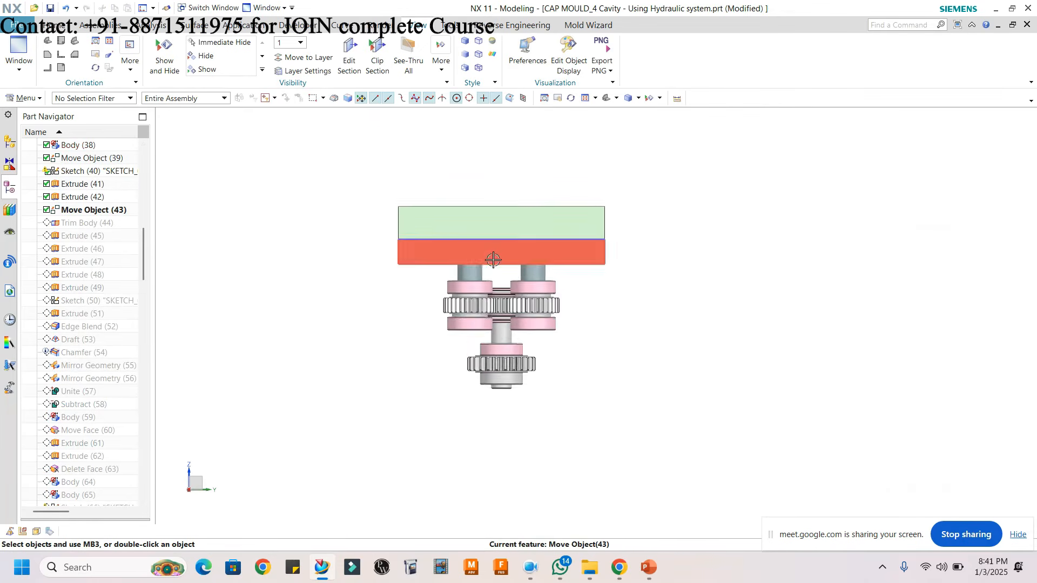
# - Section the mold with one plane offset 38 mm so the cut passes through the threaded cores
pyautogui.scroll(-2, 496, 278)
pyautogui.hotkey('ctrl', 'h')
pyautogui.moveTo(541, 255); pyautogui.dragTo(541, 306, button='middle')
pyautogui.scroll(3, 614, 297)
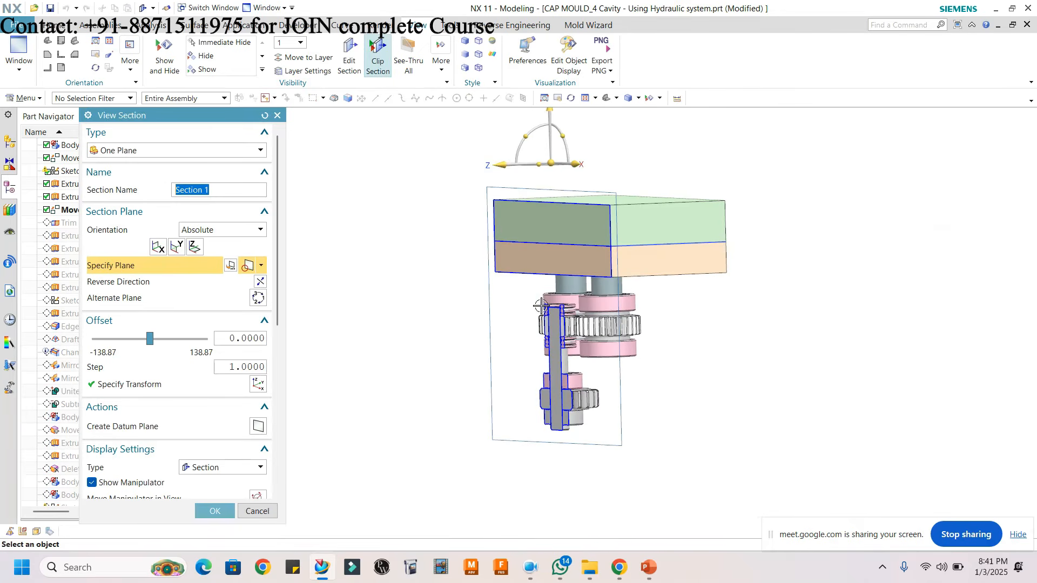
pyautogui.click(515, 167)
pyautogui.moveTo(538, 171); pyautogui.dragTo(541, 169)
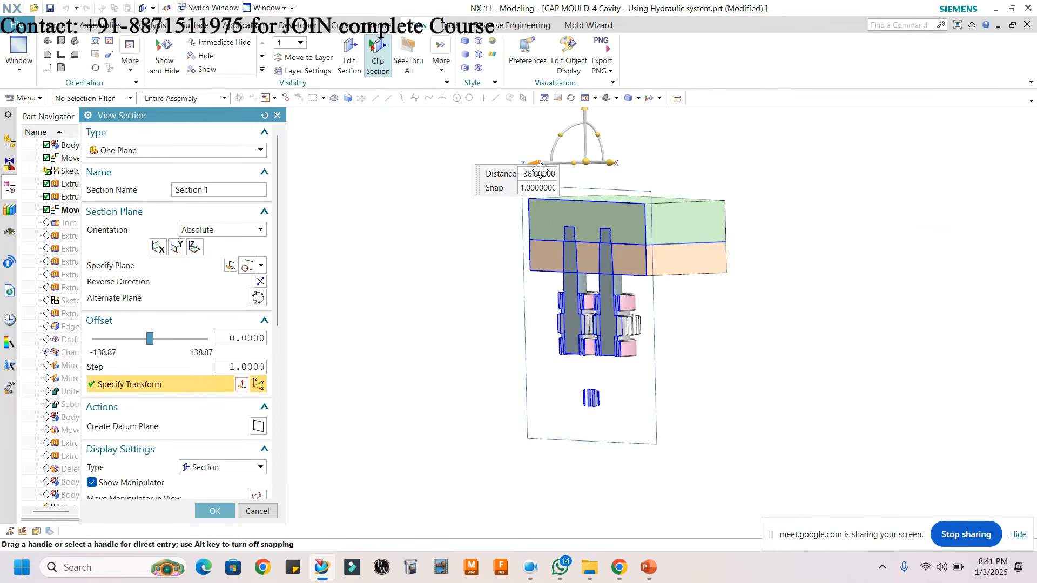
pyautogui.scroll(4, 583, 273)
pyautogui.moveTo(583, 273); pyautogui.dragTo(622, 276, button='middle')
# - Examine the cores' tapered fit in the core plate and their threaded tips in section, and discard the section view
pyautogui.scroll(6, 621, 276)
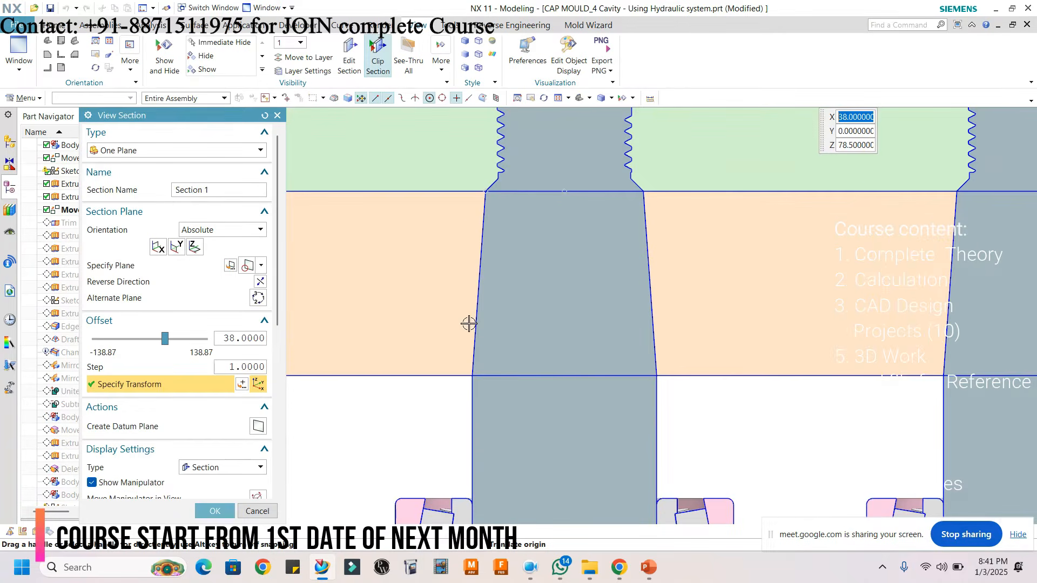
pyautogui.scroll(-5, 470, 314)
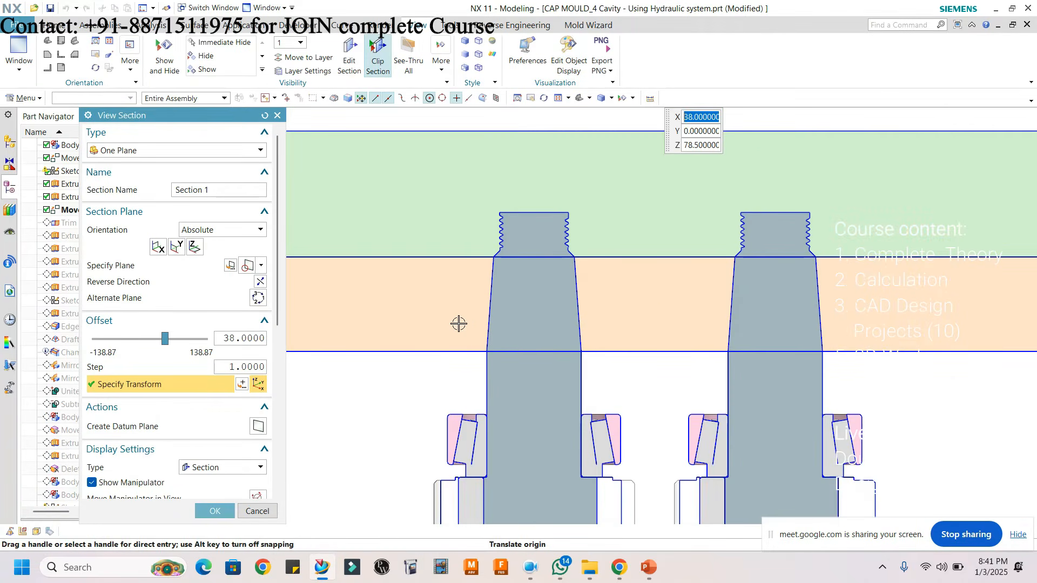
pyautogui.scroll(-3, 475, 303)
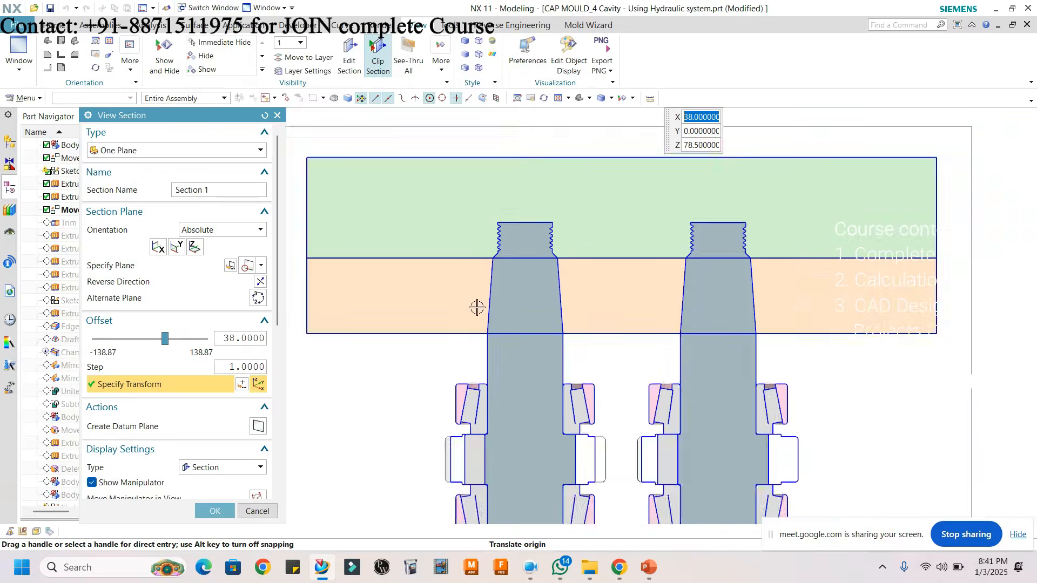
pyautogui.scroll(3, 482, 291)
pyautogui.click(266, 516)
# - Advance the model history through Trim Body (44) to Extrude (45) to add the plate below the core plate
pyautogui.scroll(-5, 655, 319)
pyautogui.moveTo(655, 320); pyautogui.dragTo(614, 332, button='middle')
pyautogui.rightClick(104, 226)
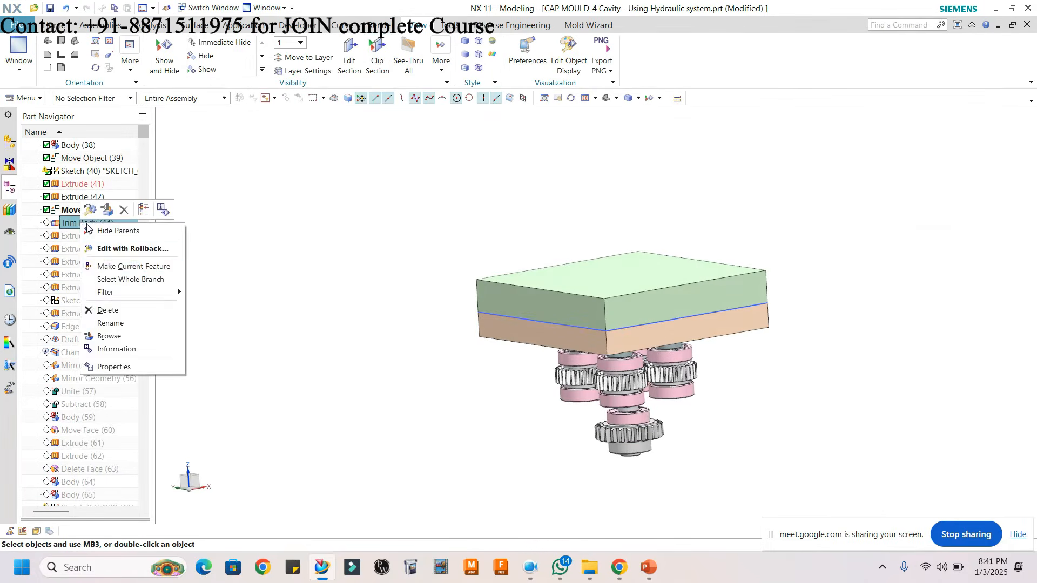
pyautogui.click(162, 267)
pyautogui.moveTo(622, 341); pyautogui.dragTo(642, 347, button='middle')
pyautogui.rightClick(83, 240)
pyautogui.click(129, 278)
pyautogui.moveTo(369, 326); pyautogui.dragTo(566, 363, button='middle')
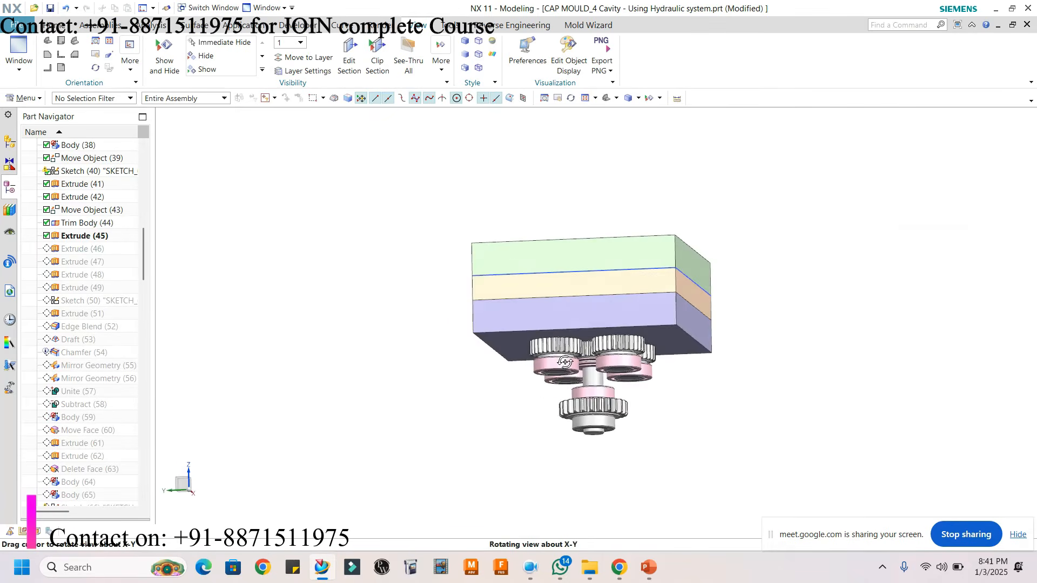
# - Section the mold with one plane offset 30 mm through the cores and face the cut squarely
pyautogui.press('F8')
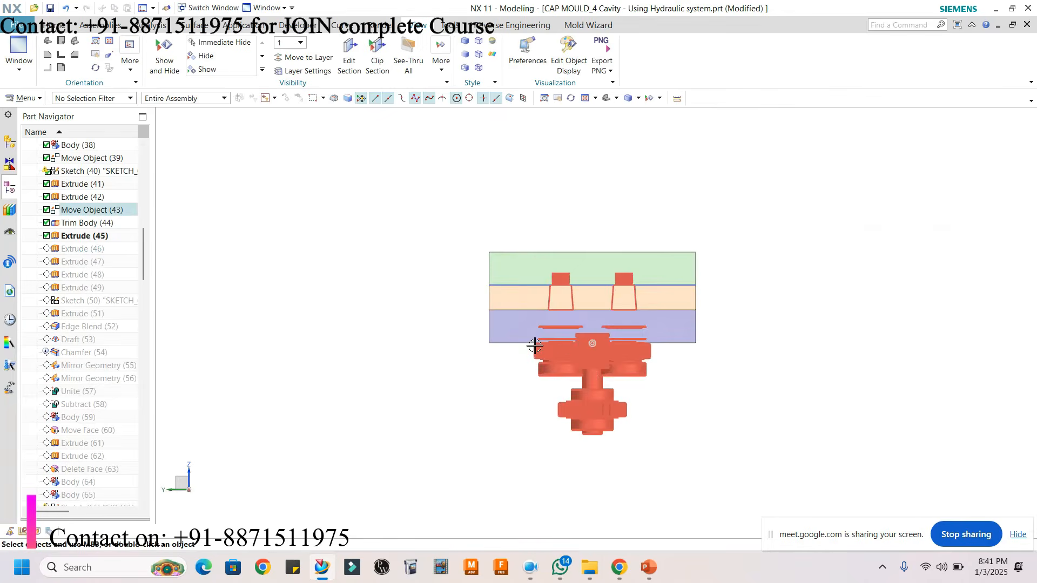
pyautogui.hotkey('ctrl', 'h')
pyautogui.scroll(3, 610, 334)
pyautogui.moveTo(596, 347); pyautogui.dragTo(590, 325, button='middle')
pyautogui.scroll(-3, 590, 325)
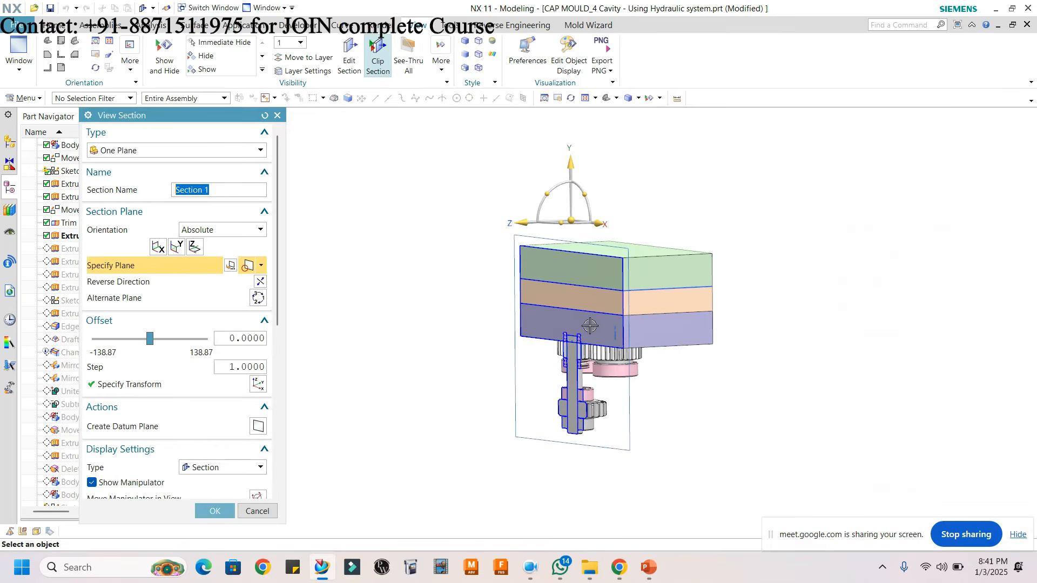
pyautogui.moveTo(535, 228); pyautogui.dragTo(547, 227)
pyautogui.scroll(4, 599, 327)
pyautogui.moveTo(600, 346); pyautogui.dragTo(632, 359, button='middle')
pyautogui.press('F8')
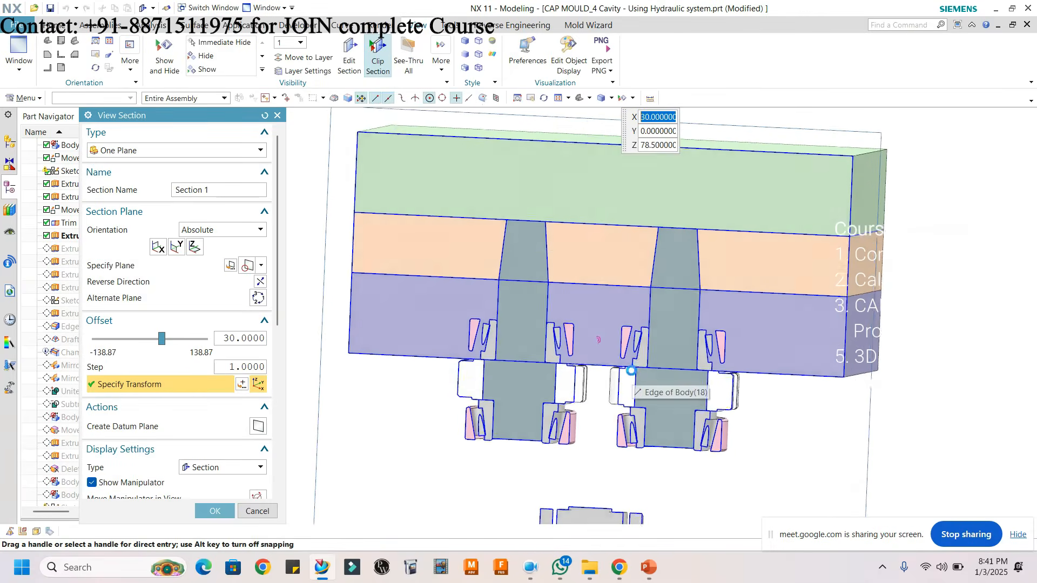
# - Examine how the upper core bearings sit inside the lavender plate above the gears, and leave the section view
pyautogui.scroll(4, 508, 256)
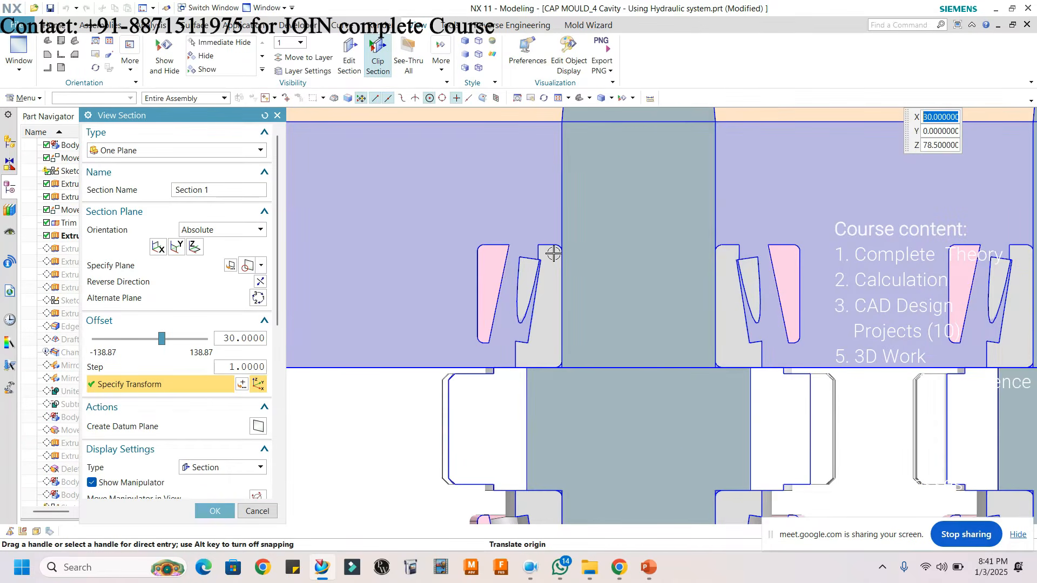
pyautogui.scroll(-3, 516, 274)
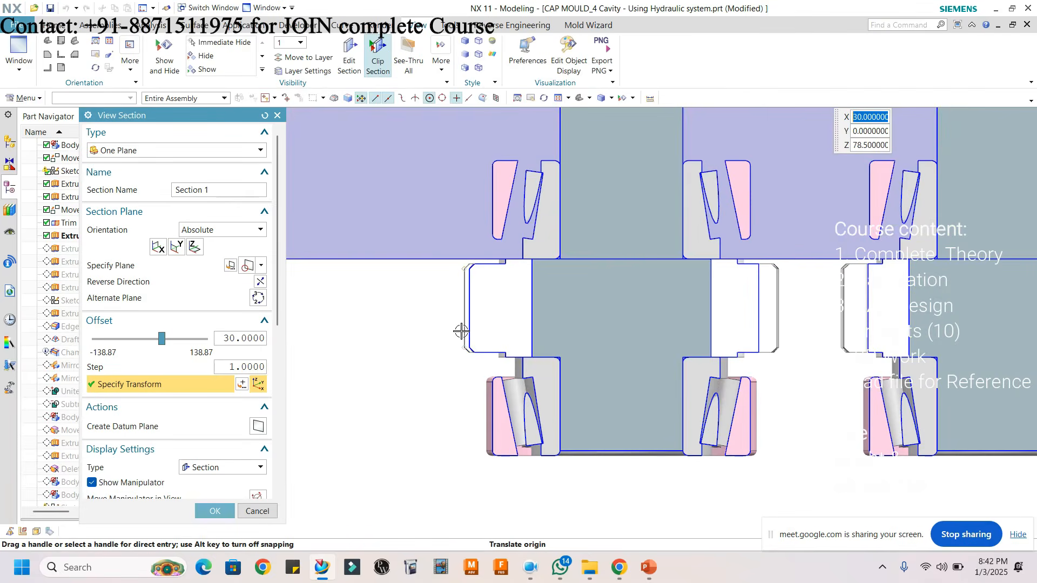
pyautogui.scroll(-2, 511, 304)
pyautogui.scroll(4, 514, 266)
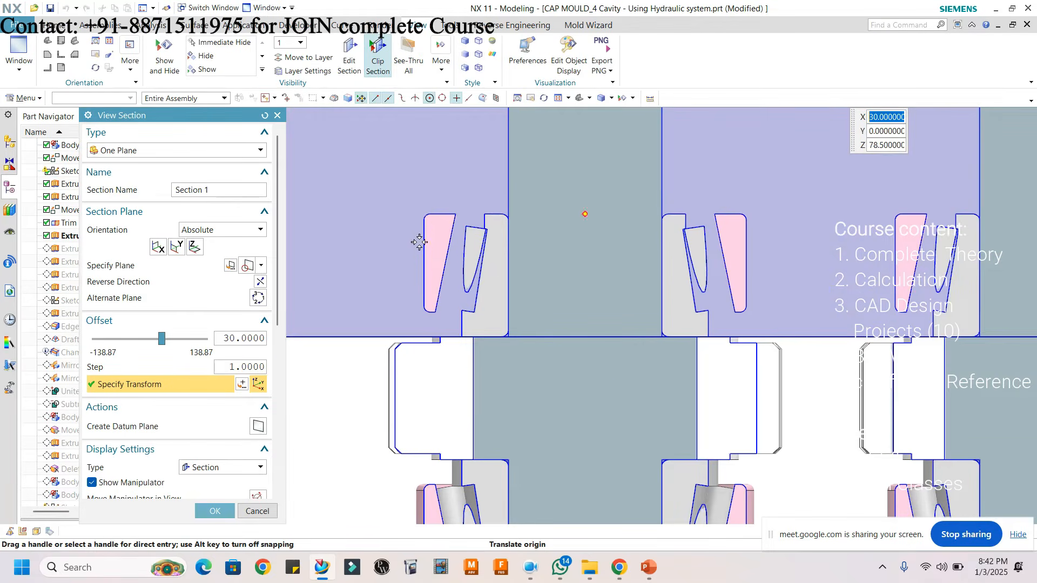
pyautogui.scroll(-4, 769, 234)
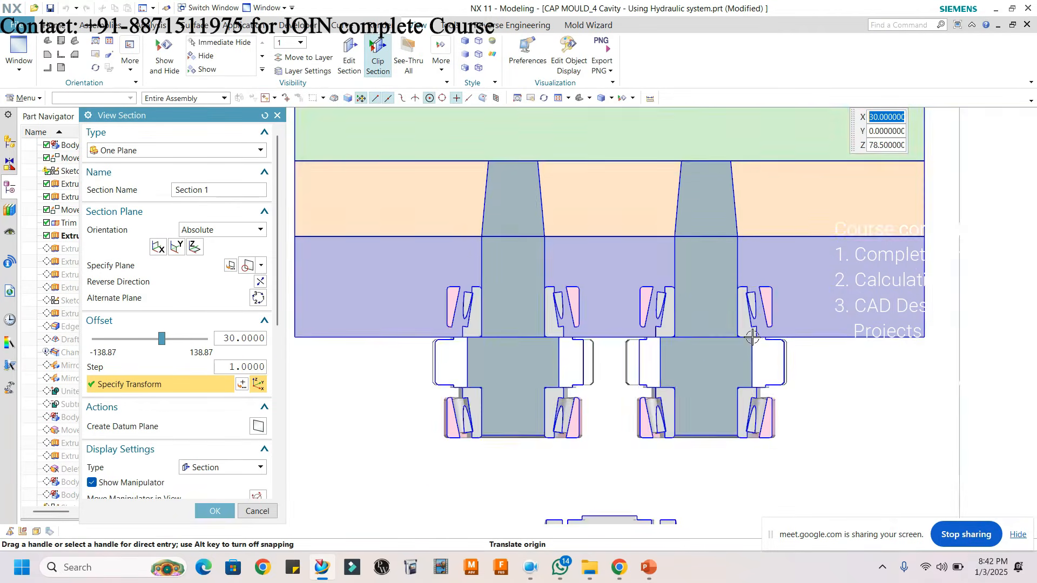
pyautogui.scroll(3, 595, 265)
pyautogui.scroll(-3, 689, 343)
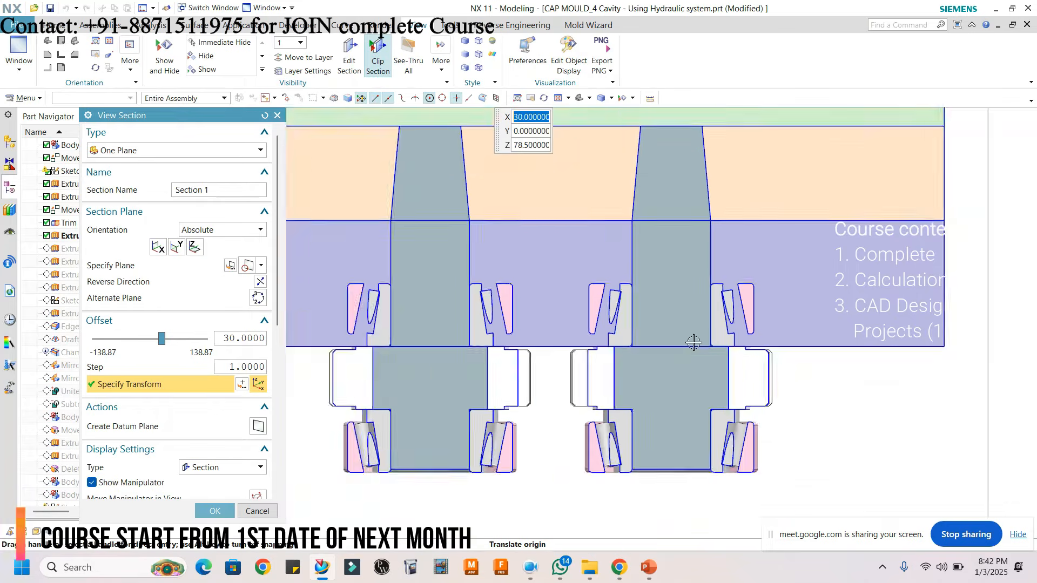
pyautogui.press('Escape')
# - Make Extrude (49) the current feature to add the remaining mold plates
pyautogui.scroll(-3, 675, 285)
pyautogui.moveTo(681, 312); pyautogui.dragTo(578, 319, button='middle')
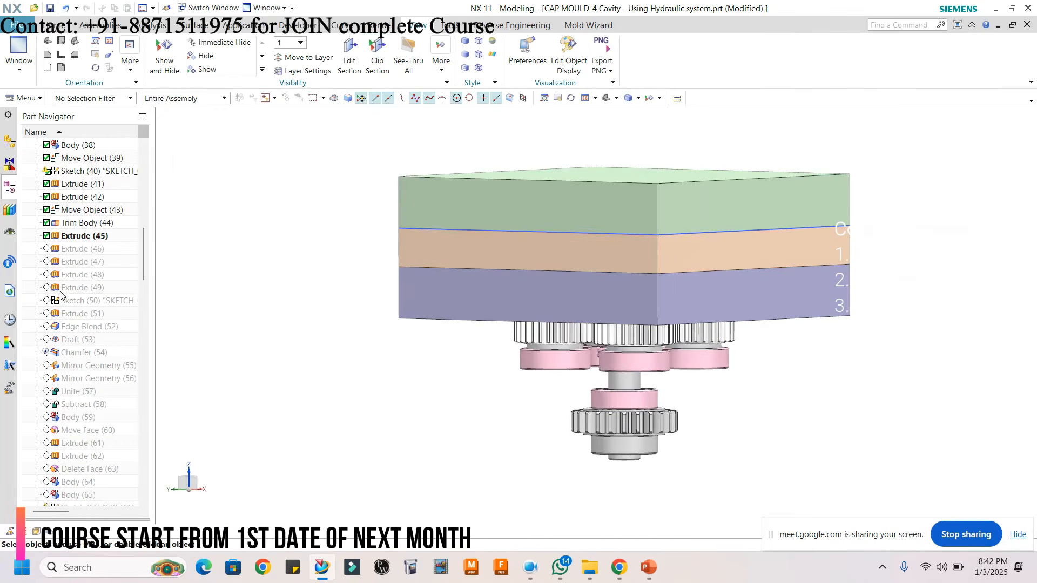
pyautogui.rightClick(99, 295)
pyautogui.click(138, 334)
pyautogui.moveTo(729, 301); pyautogui.dragTo(690, 330, button='middle')
# - Make the last Screw Hole Series in the history the current feature and dismiss the update report
pyautogui.moveTo(142, 259); pyautogui.dragTo(135, 485)
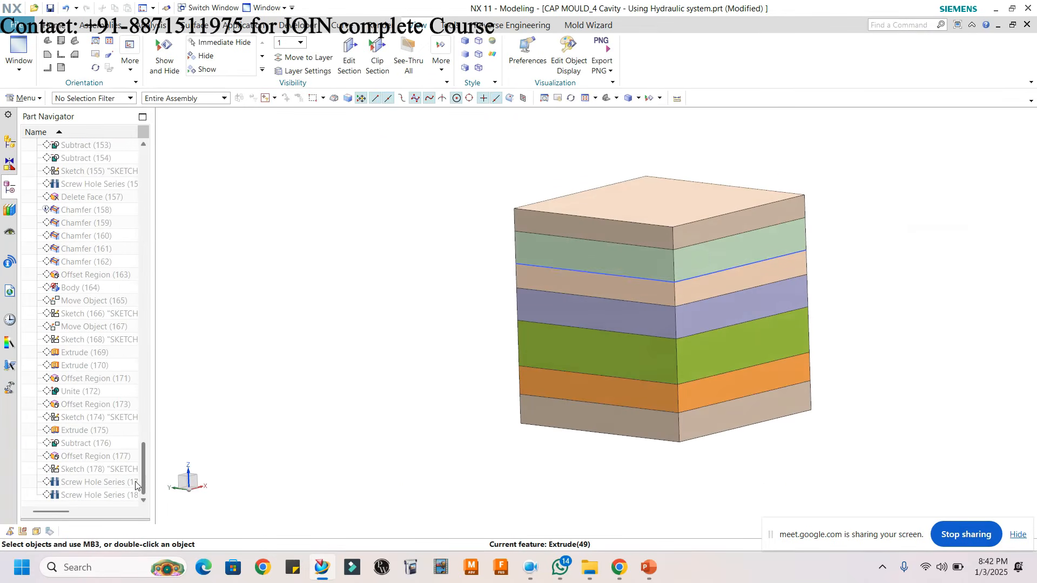
pyautogui.rightClick(90, 496)
pyautogui.click(161, 401)
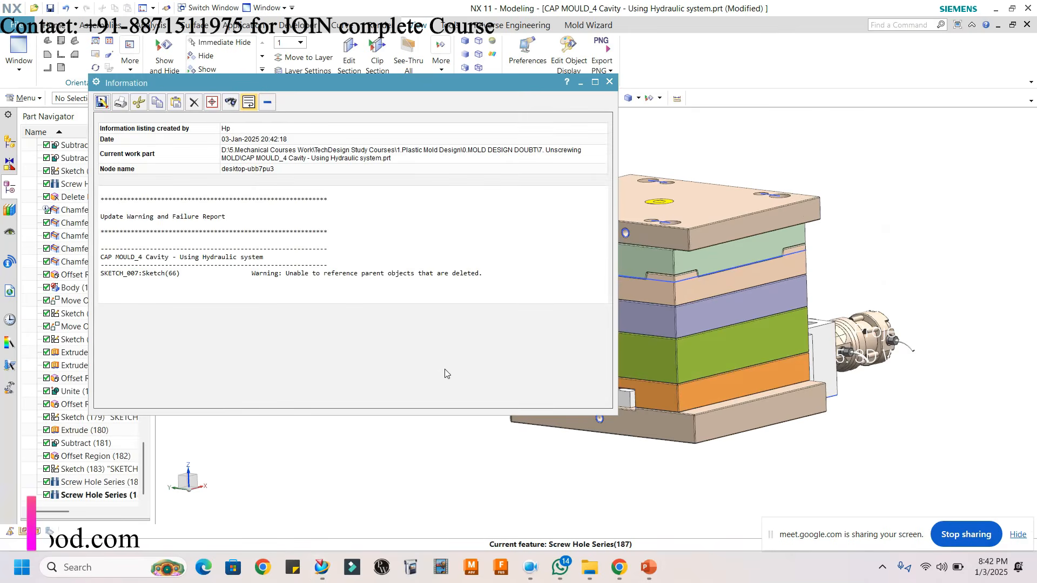
pyautogui.click(609, 81)
# - Filter the selection to curves and hide all curves in the mold assembly
pyautogui.moveTo(585, 144); pyautogui.dragTo(681, 327, button='middle')
pyautogui.click(89, 98)
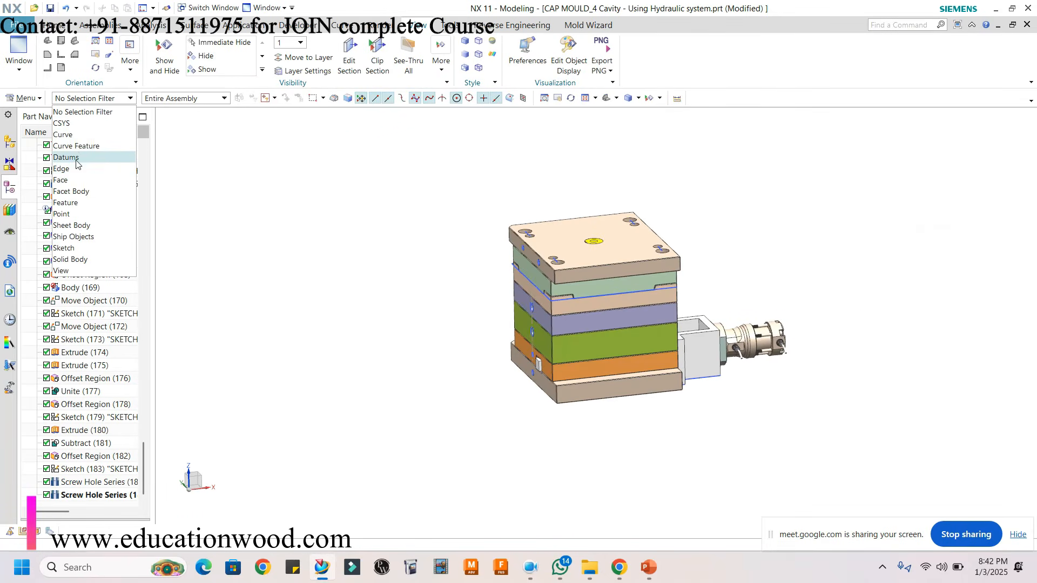
pyautogui.click(71, 135)
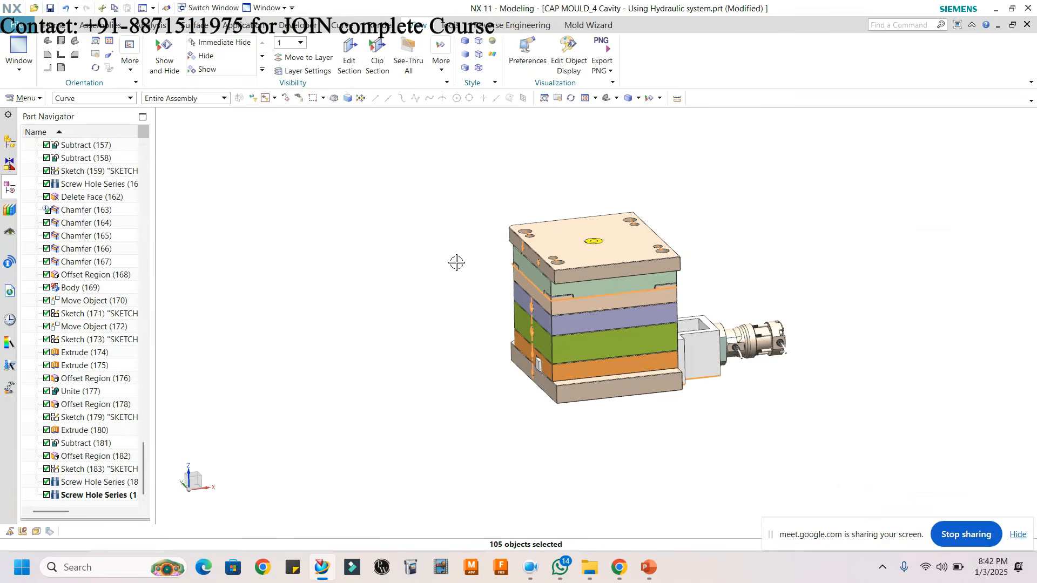
pyautogui.click(196, 59)
pyautogui.scroll(5, 560, 267)
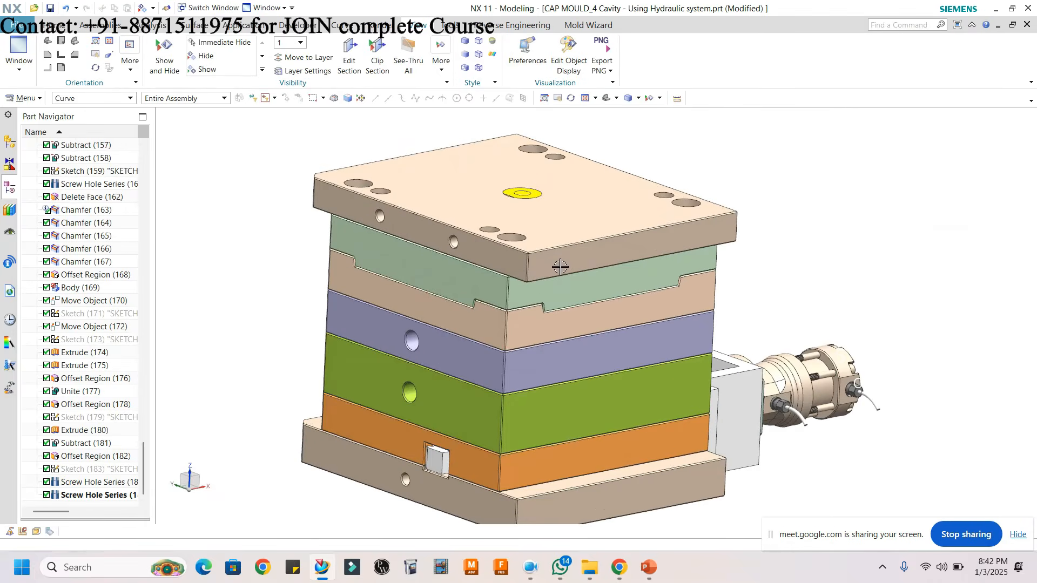
# - Undo the hiding of the curves and redo it
pyautogui.hotkey('ctrl', 'z')
pyautogui.scroll(-4, 558, 230)
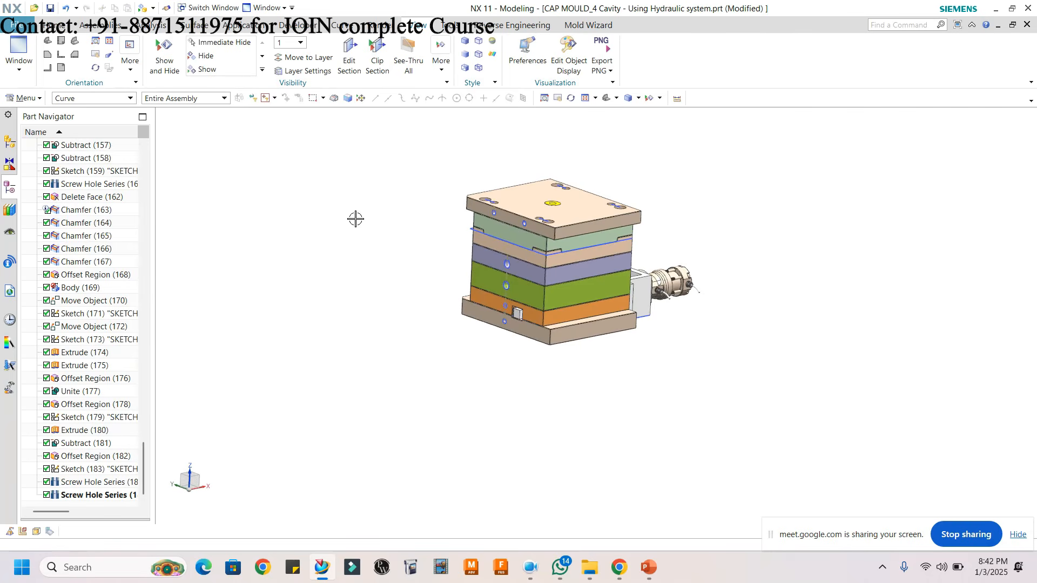
pyautogui.hotkey('ctrl', 'y')
pyautogui.scroll(4, 510, 249)
# - Hide the top clamping plate and the cavity plate with the parts fitted in them, using Immediate Hide
pyautogui.hotkey('ctrl', 'shift', 'i')
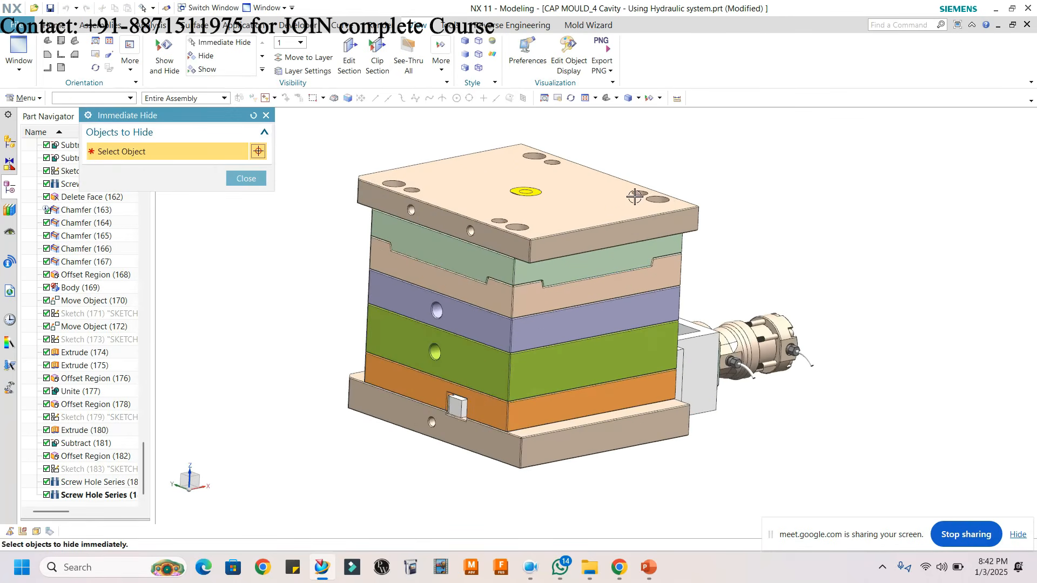
pyautogui.scroll(5, 533, 227)
pyautogui.moveTo(561, 221); pyautogui.dragTo(562, 254, button='middle')
pyautogui.scroll(-2, 565, 225)
pyautogui.scroll(1, 565, 225)
pyautogui.scroll(2, 552, 239)
pyautogui.click(540, 188)
pyautogui.scroll(-1, 555, 192)
pyautogui.scroll(-1, 555, 192)
pyautogui.click(386, 247)
pyautogui.scroll(-1, 490, 229)
pyautogui.scroll(1, 641, 228)
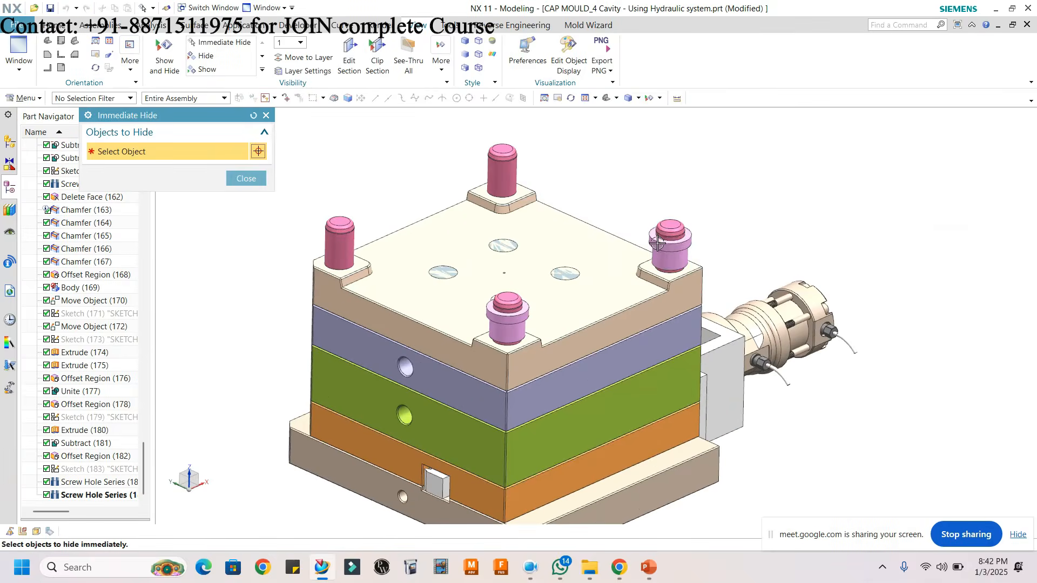
# - Hide the remaining guide bushes around the guide pillars and finish Immediate Hide
pyautogui.click(657, 243)
pyautogui.scroll(-1, 655, 244)
pyautogui.scroll(1, 510, 335)
pyautogui.click(545, 294)
pyautogui.scroll(-2, 580, 243)
pyautogui.scroll(1, 548, 243)
pyautogui.click(246, 178)
pyautogui.scroll(-1, 510, 227)
pyautogui.moveTo(622, 231)
pyautogui.mouseDown(button='middle')
pyautogui.moveTo(632, 232)
pyautogui.moveTo(594, 220)
pyautogui.moveTo(622, 222)
pyautogui.mouseUp(button='middle')
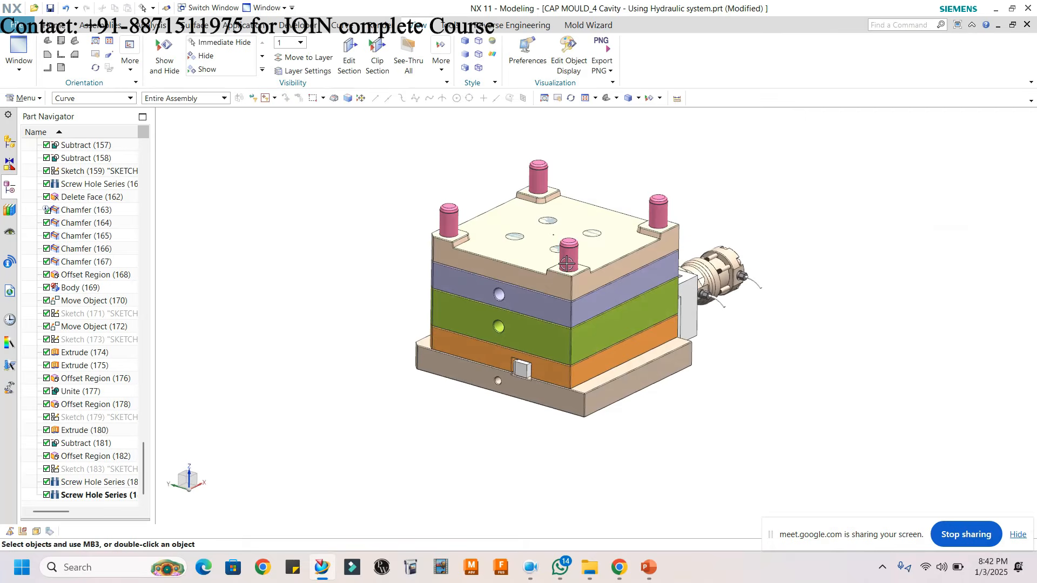
# - Swap the shown and hidden objects to view the removed fixed-side parts, and swap them back
pyautogui.hotkey('ctrl', 'shift', 'b')
pyautogui.moveTo(567, 263)
pyautogui.mouseDown(button='middle')
pyautogui.moveTo(634, 261)
pyautogui.moveTo(634, 248)
pyautogui.moveTo(581, 290)
pyautogui.mouseUp(button='middle')
pyautogui.scroll(-2, 633, 248)
pyautogui.hotkey('ctrl', 'shift', 'b')
pyautogui.scroll(2, 615, 252)
pyautogui.scroll(-2, 614, 252)
pyautogui.scroll(2, 572, 295)
# - Hide the core plate and the lavender plate beneath it to expose the core gears and bearings
pyautogui.hotkey('ctrl', 'shift', 'i')
pyautogui.moveTo(586, 297); pyautogui.dragTo(601, 305, button='middle')
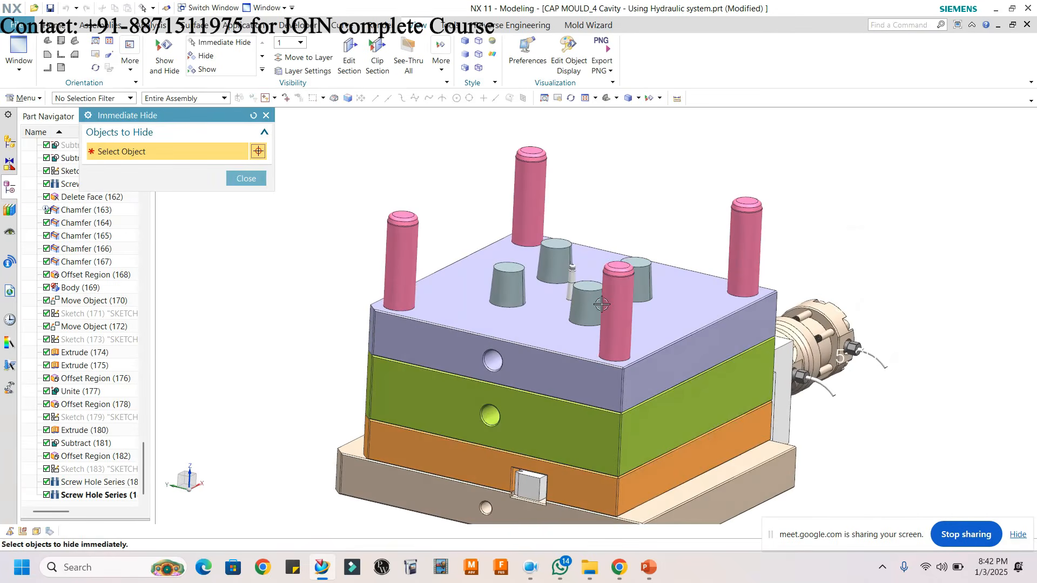
pyautogui.click(245, 174)
pyautogui.keyDown('shift'); pyautogui.moveTo(544, 329); pyautogui.dragTo(539, 305, button='middle'); pyautogui.keyUp('shift')
pyautogui.moveTo(494, 279); pyautogui.dragTo(582, 310, button='middle')
pyautogui.hotkey('ctrl', 'shift', 'i')
pyautogui.click(578, 322)
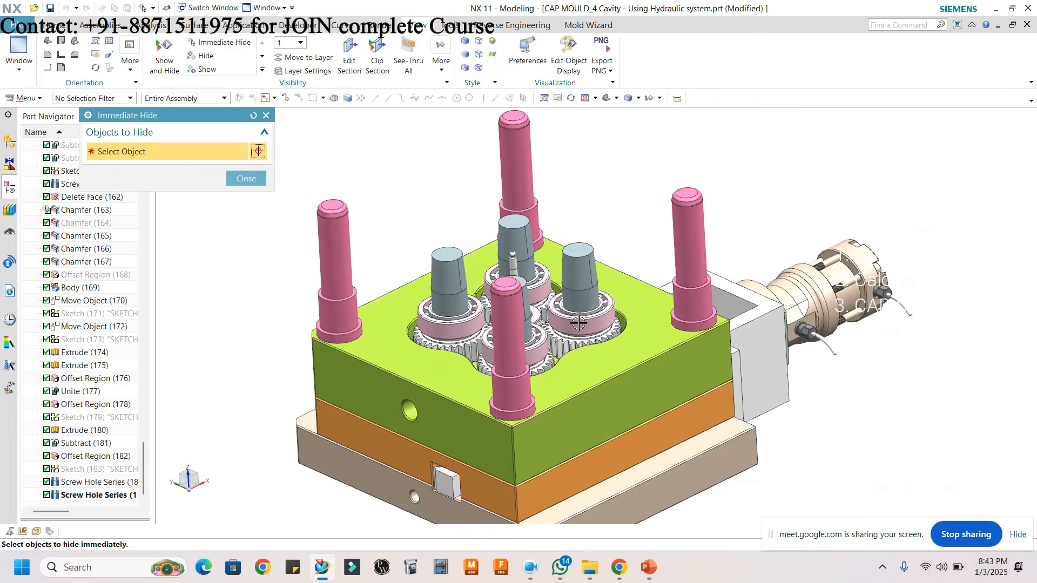
pyautogui.click(245, 178)
# - Swap the shown and hidden objects to examine the underside of the removed plates, and swap them back
pyautogui.scroll(5, 470, 301)
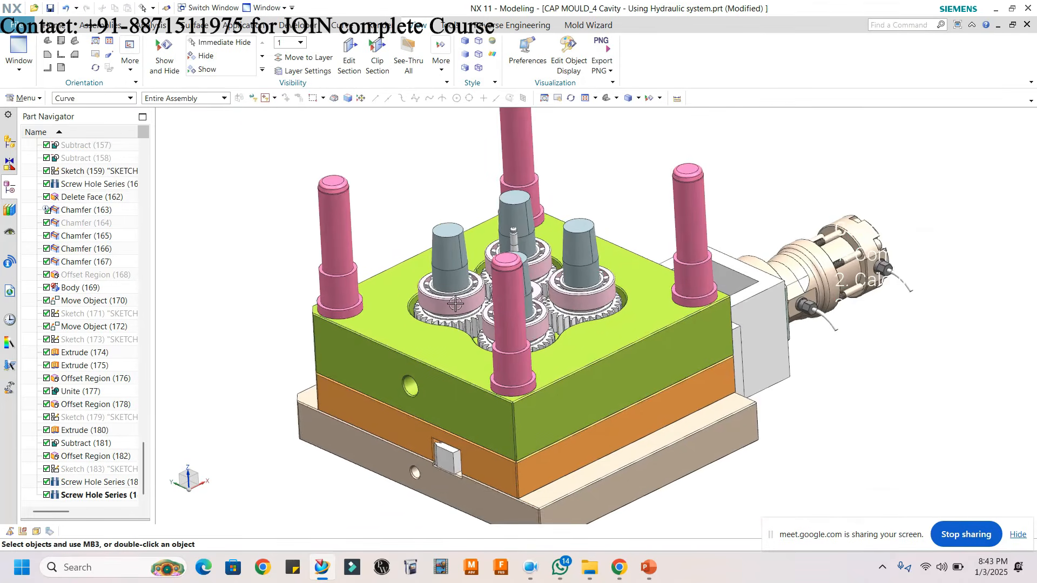
pyautogui.hotkey('ctrl', 'shift', 'b')
pyautogui.scroll(-5, 596, 322)
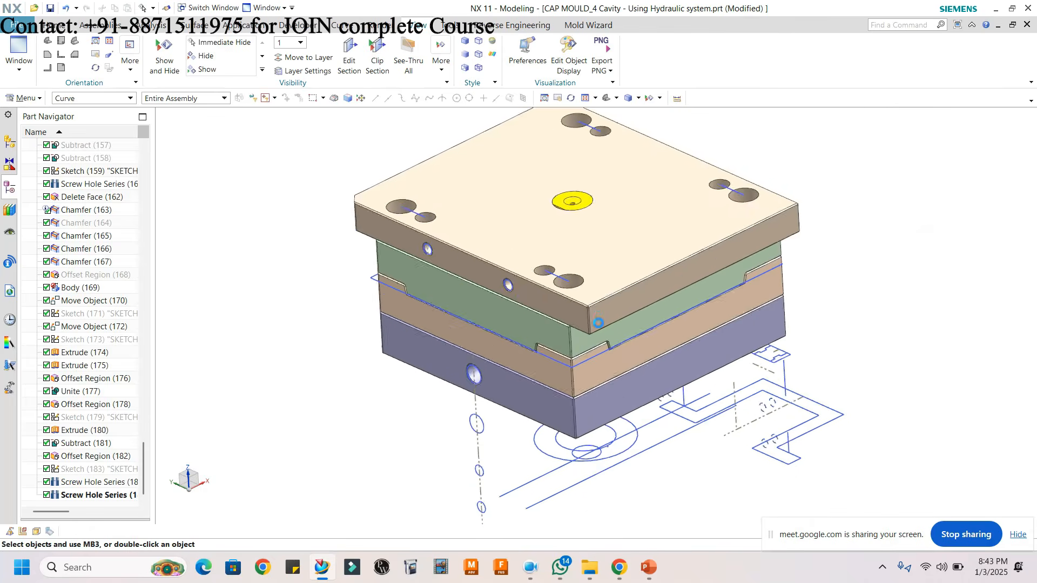
pyautogui.moveTo(596, 322); pyautogui.dragTo(593, 229, button='middle')
pyautogui.scroll(6, 561, 275)
pyautogui.moveTo(560, 281)
pyautogui.mouseDown(button='middle')
pyautogui.moveTo(565, 217)
pyautogui.moveTo(556, 225)
pyautogui.mouseUp(button='middle')
pyautogui.scroll(3, 508, 303)
pyautogui.scroll(-3, 461, 259)
pyautogui.moveTo(461, 260); pyautogui.dragTo(676, 328, button='middle')
pyautogui.hotkey('ctrl', 'shift', 'b')
pyautogui.scroll(-4, 581, 300)
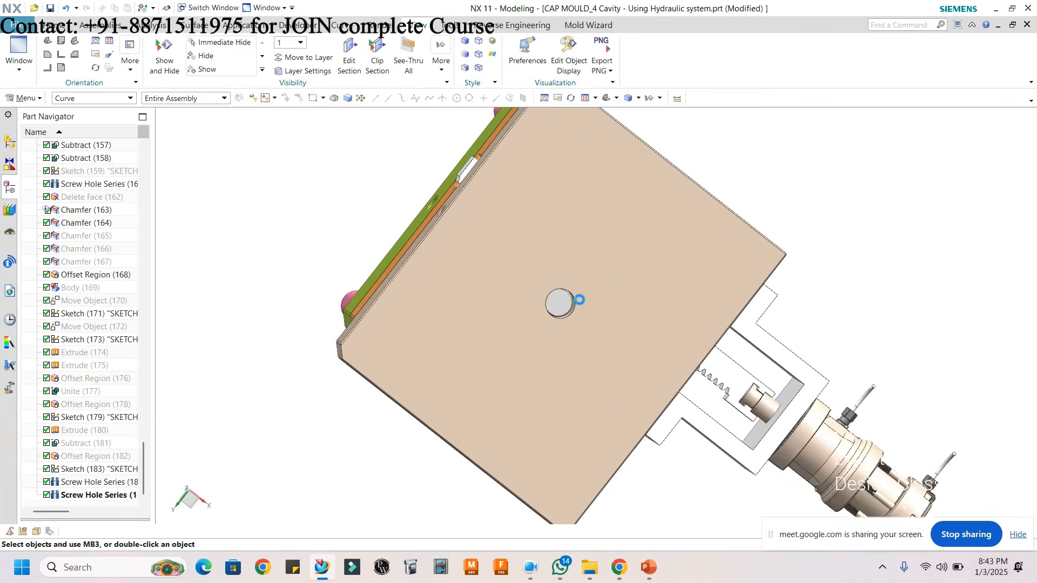
# - Hide the upper bearings around the core gears to expose the gear faces and finish Immediate Hide
pyautogui.moveTo(578, 301); pyautogui.dragTo(588, 417, button='middle')
pyautogui.scroll(5, 483, 378)
pyautogui.moveTo(475, 375); pyautogui.dragTo(548, 377, button='middle')
pyautogui.scroll(-3, 521, 367)
pyautogui.scroll(2, 530, 359)
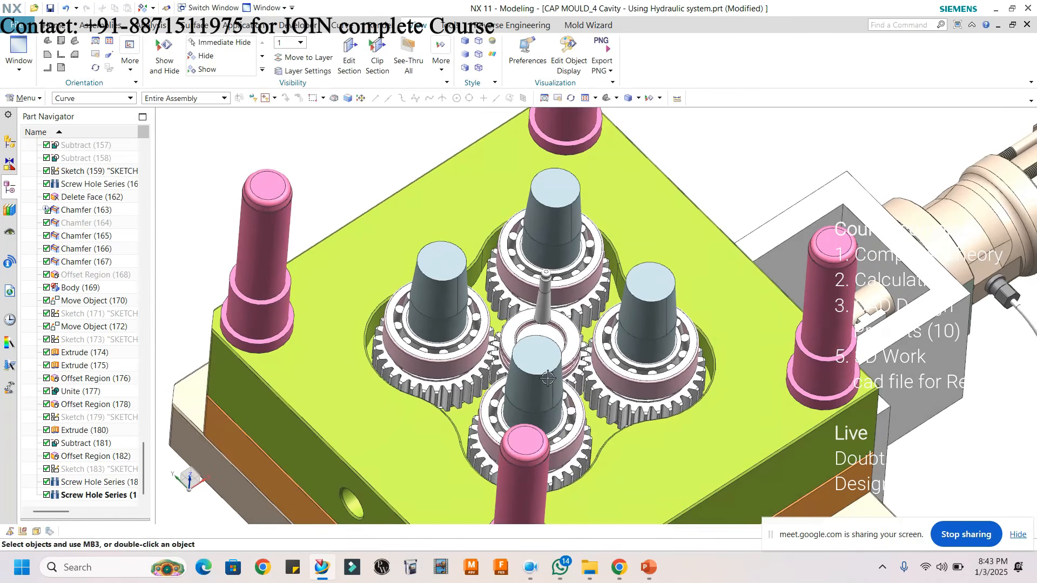
pyautogui.hotkey('ctrl', 'shift', 'i')
pyautogui.scroll(-3, 572, 282)
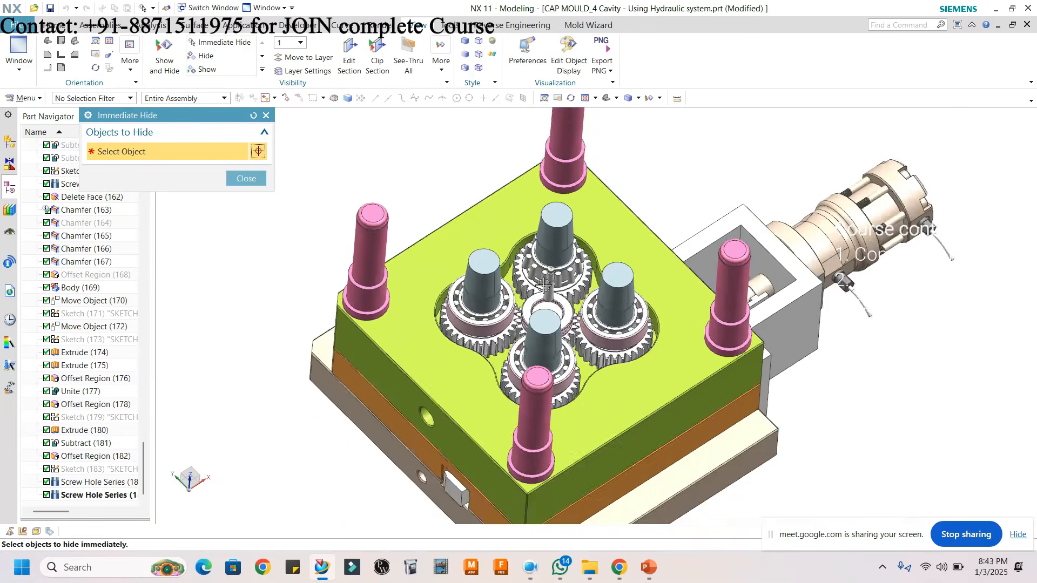
pyautogui.scroll(3, 540, 246)
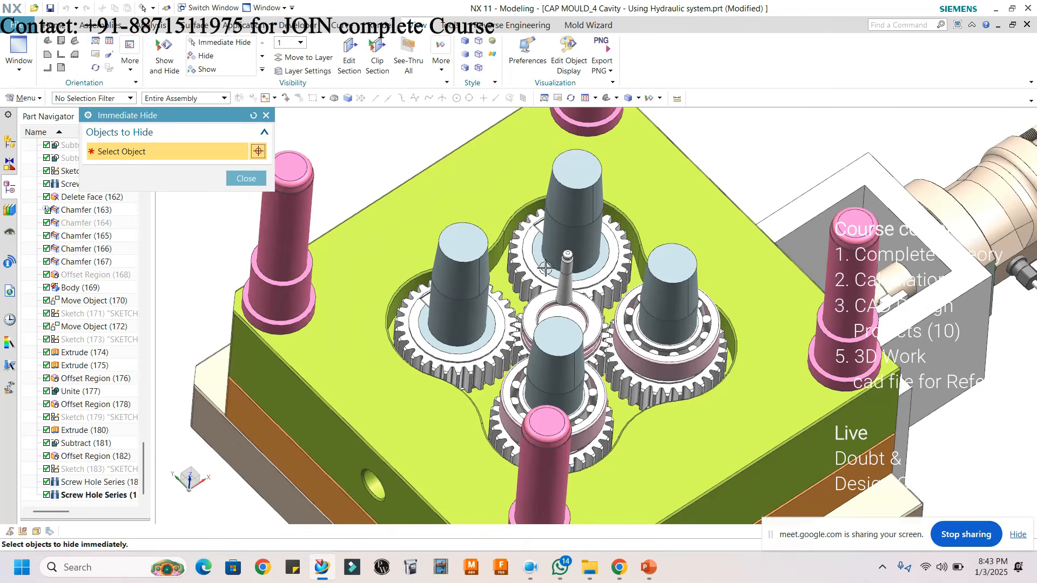
pyautogui.scroll(2, 546, 268)
pyautogui.moveTo(526, 172); pyautogui.dragTo(565, 297, button='middle')
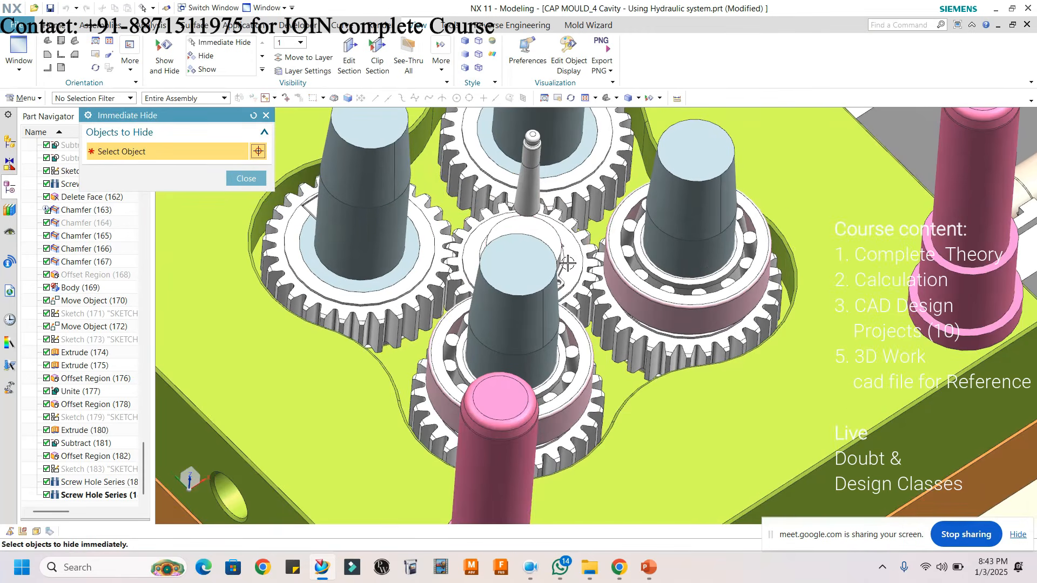
pyautogui.moveTo(564, 261); pyautogui.dragTo(555, 333, button='middle')
pyautogui.click(581, 349)
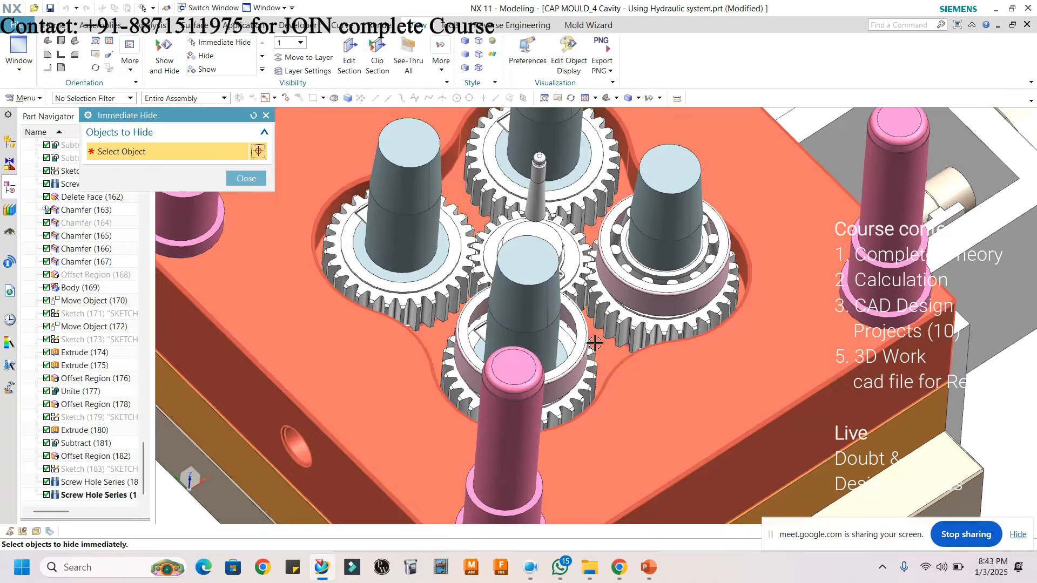
pyautogui.click(248, 180)
# - Hide the green plate surrounding the core gears and finish Immediate Hide
pyautogui.scroll(-2, 615, 227)
pyautogui.moveTo(675, 251); pyautogui.dragTo(545, 267, button='middle')
pyautogui.scroll(-1, 514, 225)
pyautogui.hotkey('ctrl', 'shift', 'i')
pyautogui.click(588, 318)
pyautogui.click(246, 179)
# - Hide the orange plate beneath the core gears to expose the central shaft and its lower gear
pyautogui.moveTo(470, 270); pyautogui.dragTo(720, 368, button='middle')
pyautogui.scroll(2, 756, 341)
pyautogui.scroll(-3, 714, 331)
pyautogui.scroll(-1, 649, 373)
pyautogui.scroll(1, 647, 374)
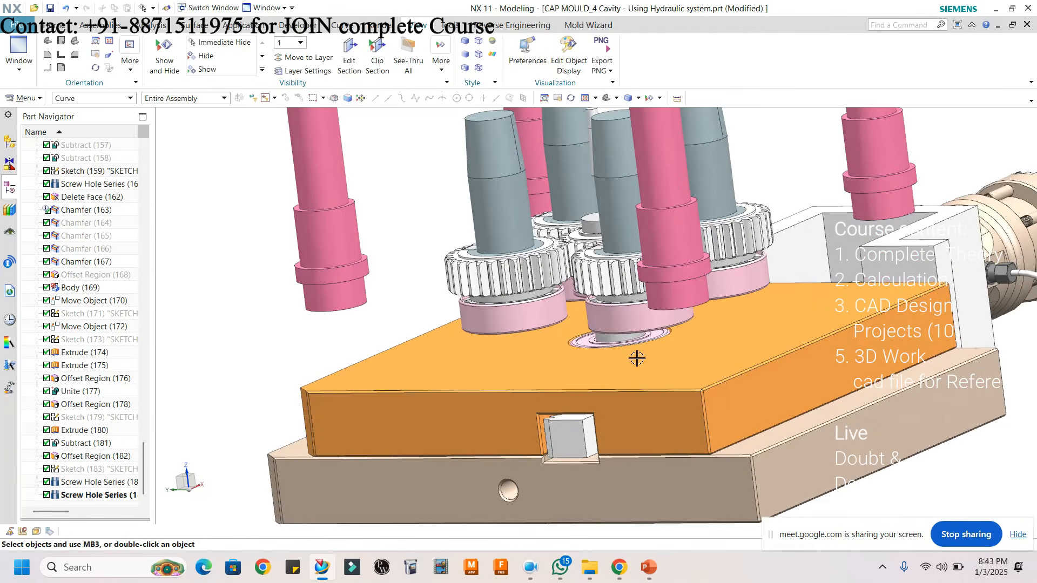
pyautogui.hotkey('ctrl', 'shift', 'i')
pyautogui.click(756, 402)
pyautogui.moveTo(757, 403); pyautogui.dragTo(834, 399, button='middle')
pyautogui.click(252, 181)
# - Hide the lower pinion gear, the cylinder bracket and the hydraulic cylinder, leaving the central shaft and its bearing above the base plate
pyautogui.scroll(-2, 588, 297)
pyautogui.moveTo(834, 225)
pyautogui.mouseDown(button='middle')
pyautogui.moveTo(845, 229)
pyautogui.moveTo(835, 241)
pyautogui.mouseUp(button='middle')
pyautogui.hotkey('ctrl', 'shift', 'i')
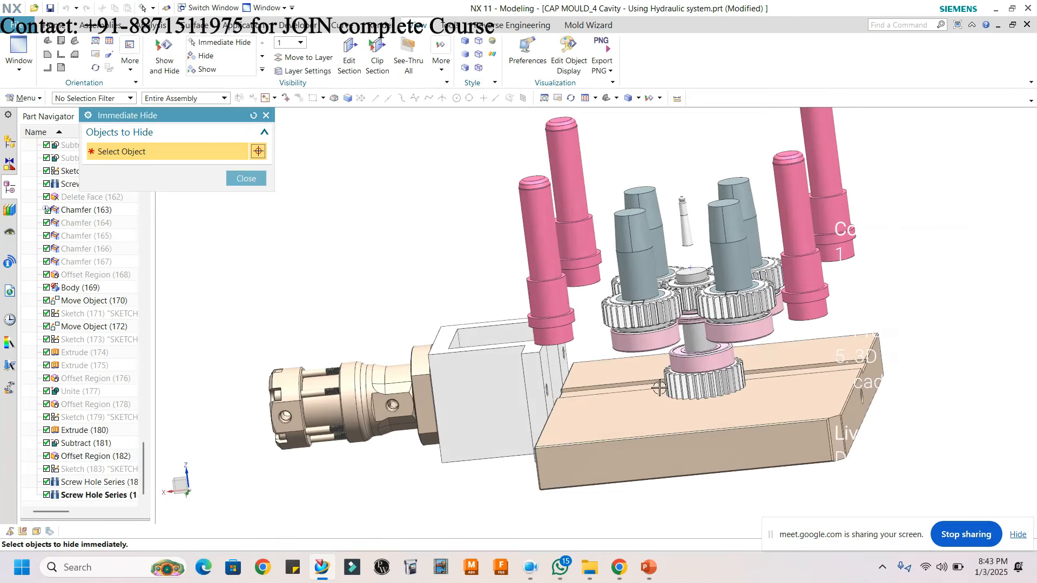
pyautogui.click(526, 372)
pyautogui.click(377, 393)
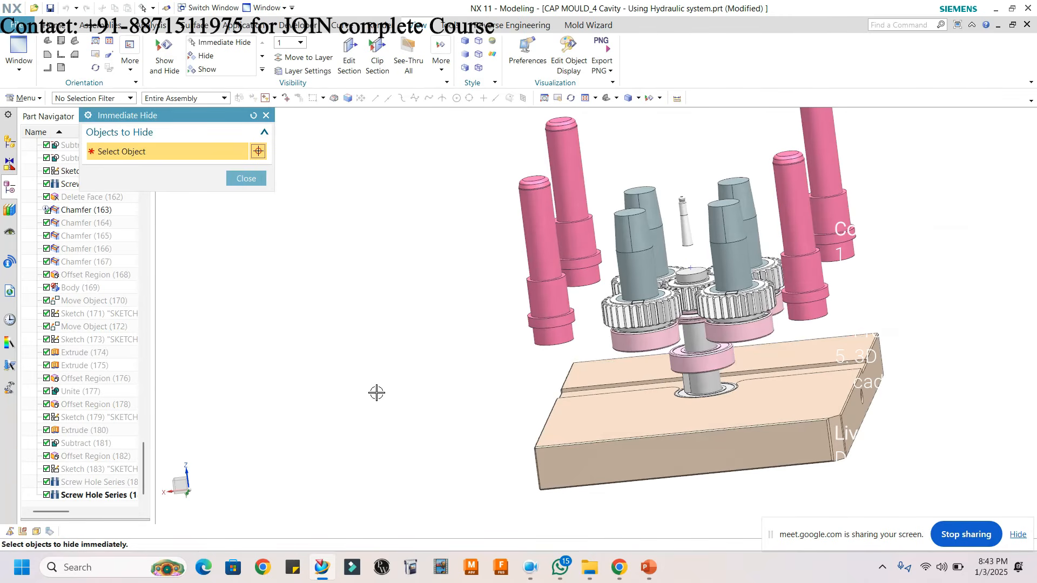
pyautogui.click(246, 178)
pyautogui.scroll(2, 716, 397)
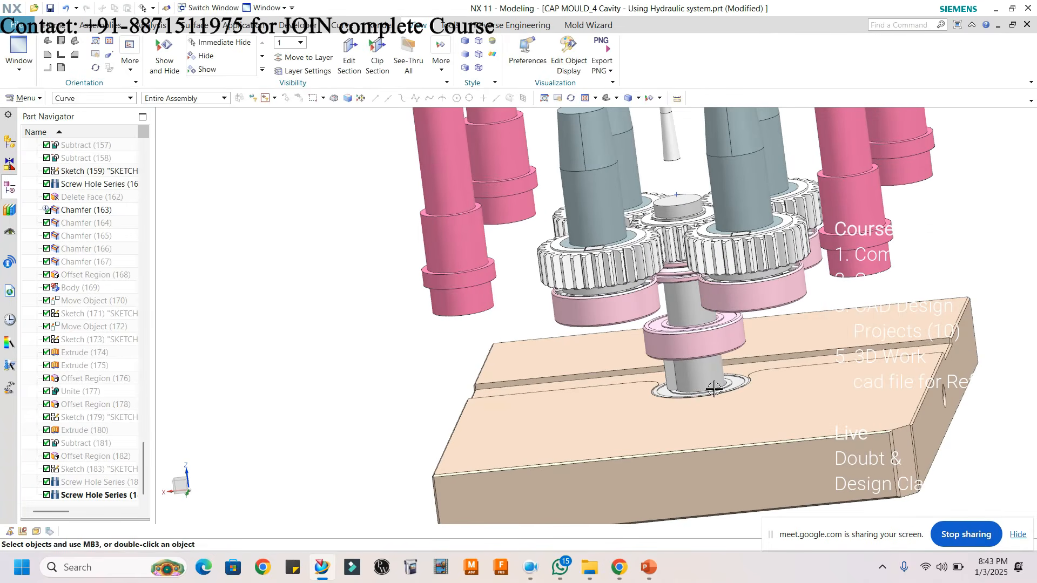
pyautogui.hotkey('ctrl', 'shift', 'i')
pyautogui.click(244, 178)
# - Swap the shown and hidden objects and examine the rack and pinion engagement and the gear pocket clearance from below
pyautogui.hotkey('ctrl', 'shift', 'b')
pyautogui.scroll(-3, 759, 369)
pyautogui.moveTo(760, 369); pyautogui.dragTo(722, 257, button='middle')
pyautogui.scroll(2, 756, 278)
pyautogui.scroll(2, 719, 295)
pyautogui.press('F8')
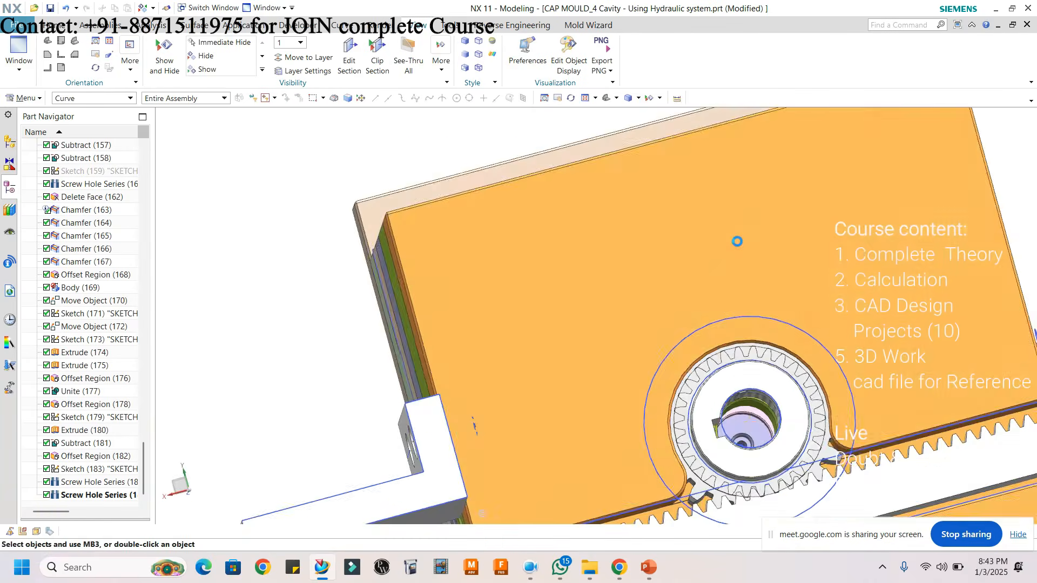
pyautogui.scroll(-4, 780, 279)
pyautogui.scroll(3, 751, 373)
pyautogui.scroll(-3, 648, 319)
pyautogui.scroll(2, 792, 359)
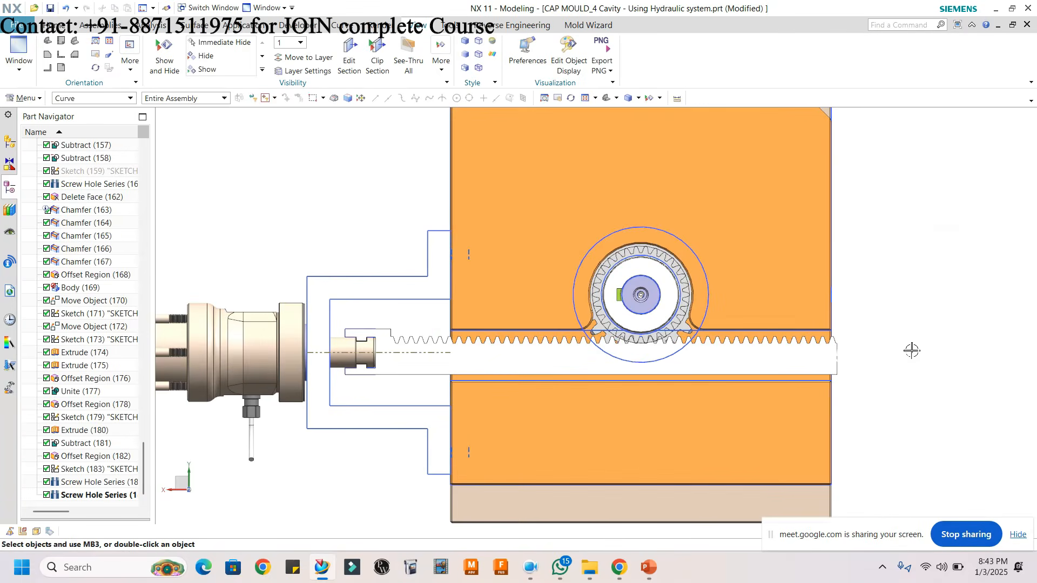
pyautogui.scroll(5, 615, 300)
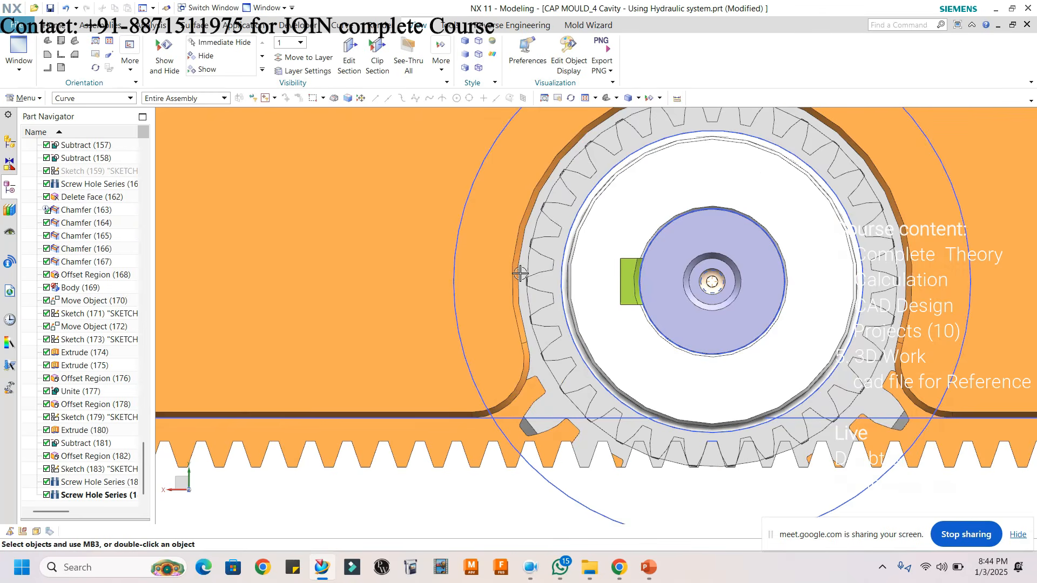
pyautogui.scroll(4, 527, 279)
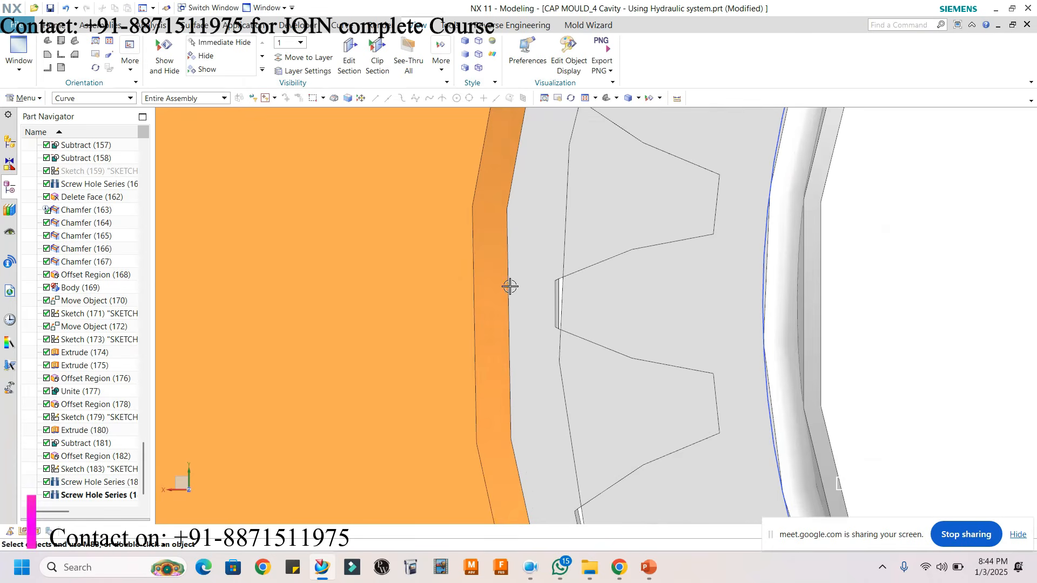
pyautogui.scroll(-5, 526, 283)
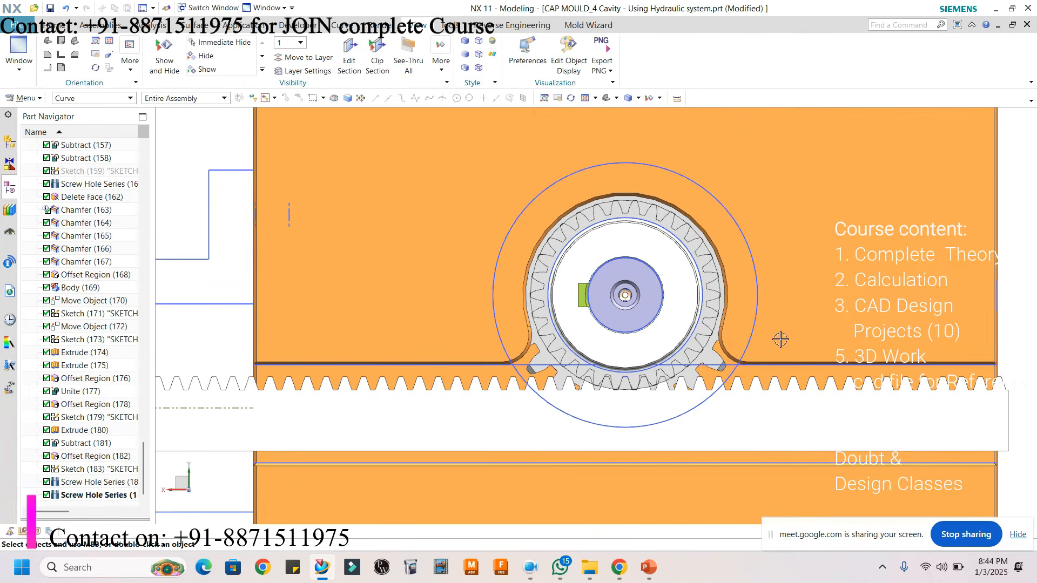
# - Show all hidden objects to restore the complete mold assembly
pyautogui.moveTo(736, 373); pyautogui.dragTo(717, 207, button='middle')
pyautogui.scroll(-5, 718, 259)
pyautogui.moveTo(721, 281); pyautogui.dragTo(659, 343, button='middle')
pyautogui.scroll(3, 647, 370)
pyautogui.scroll(-3, 647, 369)
pyautogui.scroll(3, 603, 327)
pyautogui.scroll(-2, 660, 342)
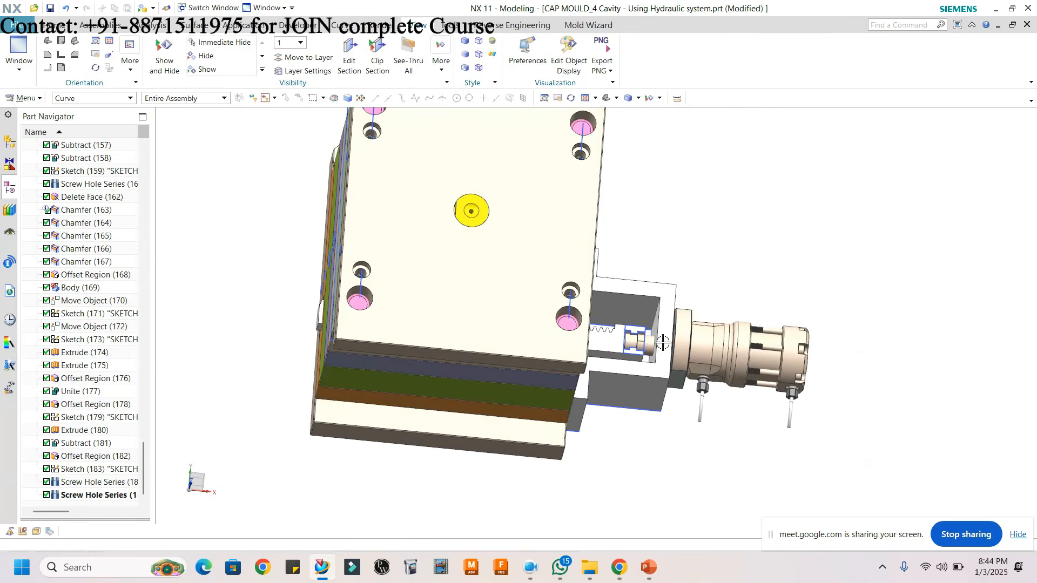
# - Examine how the rack end couples to the hydraulic cylinder rod inside the bracket
pyautogui.scroll(5, 637, 341)
pyautogui.moveTo(581, 333); pyautogui.dragTo(594, 333, button='middle')
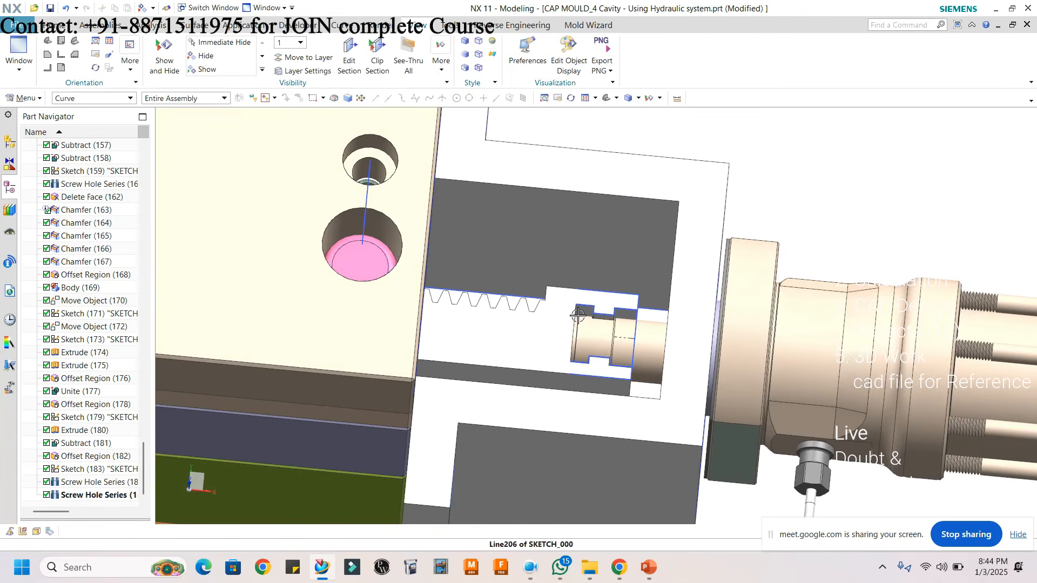
pyautogui.moveTo(597, 316); pyautogui.dragTo(645, 307, button='middle')
pyautogui.scroll(-2, 646, 306)
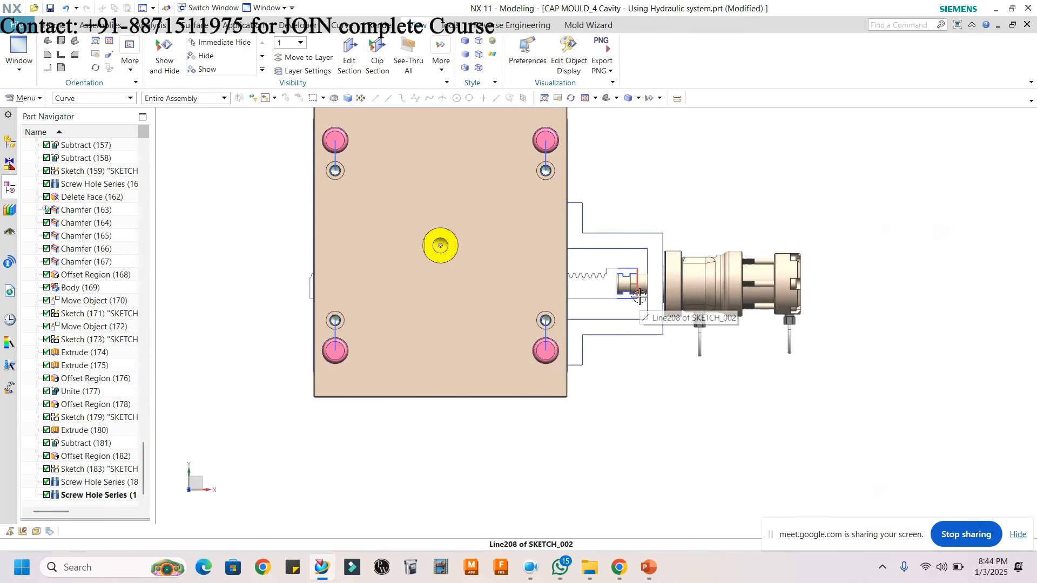
pyautogui.scroll(-2, 640, 296)
pyautogui.scroll(2, 609, 298)
pyautogui.moveTo(705, 352); pyautogui.dragTo(709, 330, button='middle')
pyautogui.scroll(-5, 709, 330)
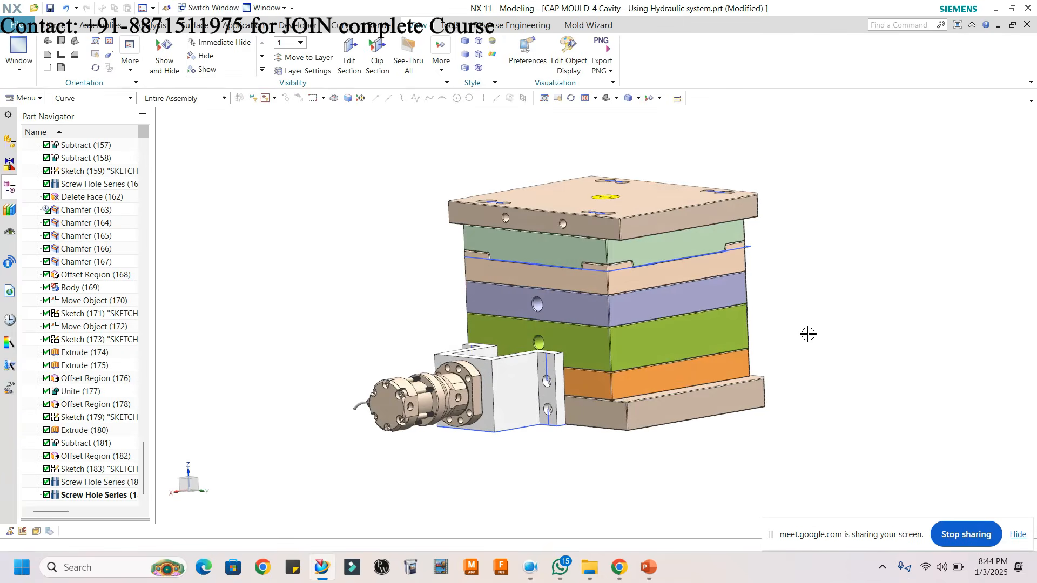
# - Write the opening design-workflow notes beside the mold with the screen pen, linking "Analy" to "Param" with an arrow
pyautogui.scroll(2, 468, 312)
pyautogui.scroll(-2, 468, 324)
pyautogui.scroll(2, 469, 335)
pyautogui.click(538, 574)
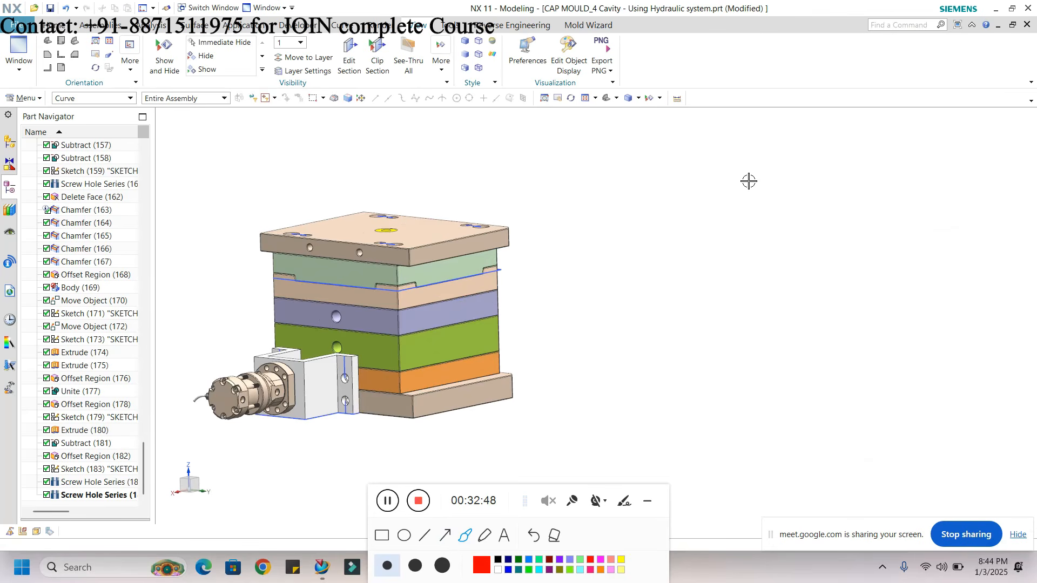
pyautogui.moveTo(747, 171)
pyautogui.mouseDown()
pyautogui.moveTo(890, 164)
pyautogui.moveTo(911, 177)
pyautogui.mouseUp()
pyautogui.moveTo(753, 189)
pyautogui.mouseDown()
pyautogui.moveTo(745, 233)
pyautogui.moveTo(785, 246)
pyautogui.moveTo(882, 243)
pyautogui.mouseUp()
pyautogui.moveTo(777, 266)
pyautogui.mouseDown()
pyautogui.moveTo(774, 302)
pyautogui.moveTo(781, 292)
pyautogui.mouseUp()
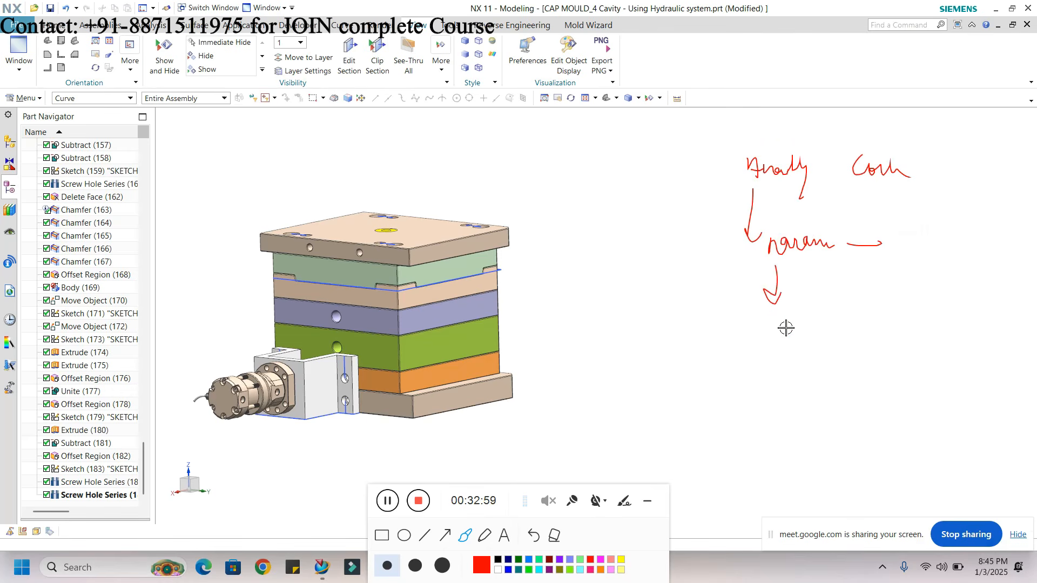
# - Write "Gears, Shaft, Bearing" under the parameter note and link shaft and bearing to a side label
pyautogui.moveTo(757, 326); pyautogui.dragTo(782, 345)
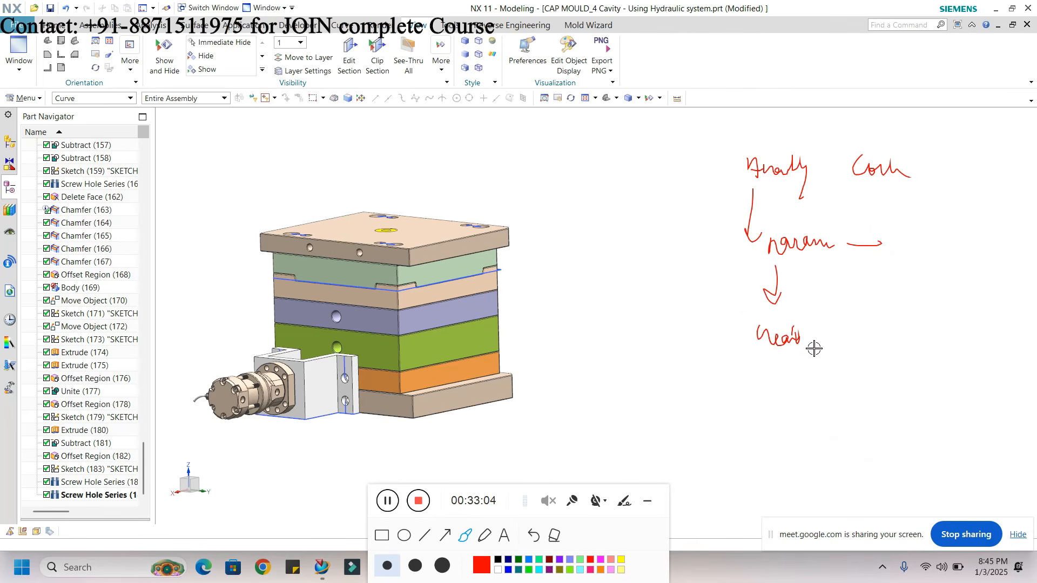
pyautogui.moveTo(833, 330); pyautogui.dragTo(875, 343)
pyautogui.moveTo(887, 346); pyautogui.dragTo(881, 358)
pyautogui.moveTo(910, 320)
pyautogui.mouseDown()
pyautogui.moveTo(916, 339)
pyautogui.moveTo(969, 331)
pyautogui.moveTo(966, 348)
pyautogui.mouseUp()
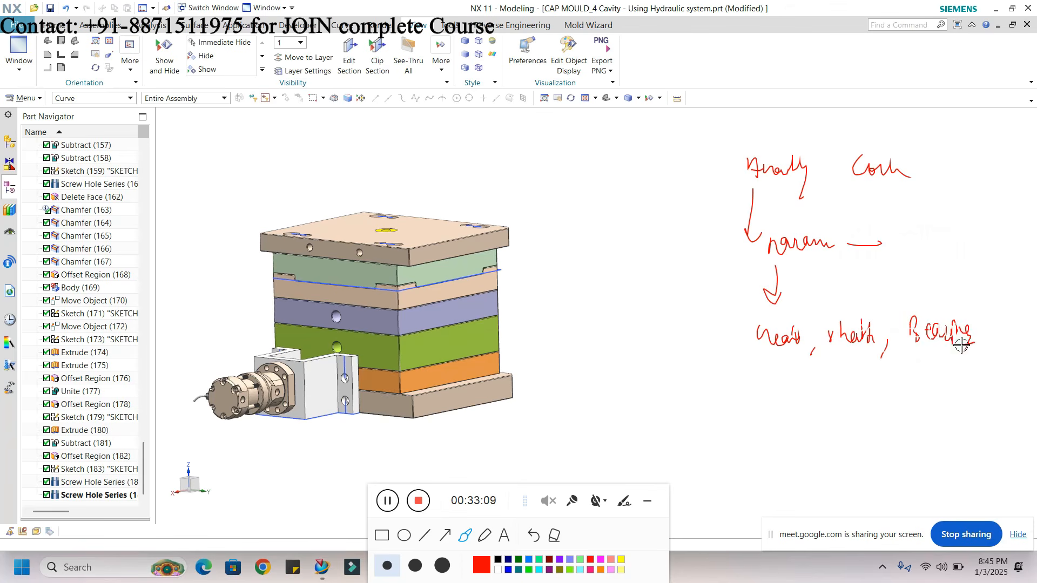
pyautogui.moveTo(823, 323)
pyautogui.mouseDown()
pyautogui.moveTo(934, 315)
pyautogui.moveTo(941, 281)
pyautogui.moveTo(973, 262)
pyautogui.moveTo(977, 286)
pyautogui.mouseUp()
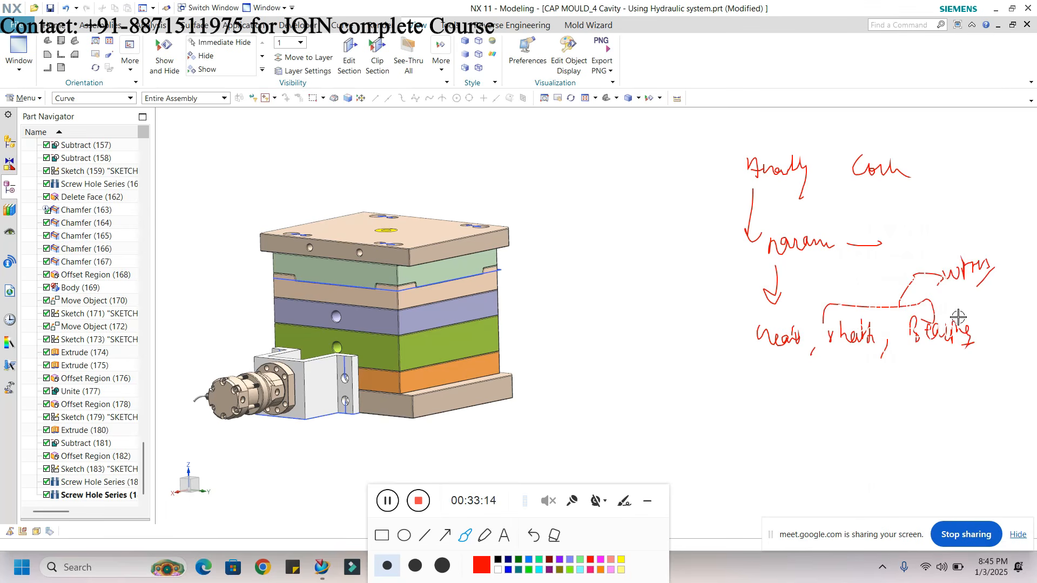
# - Write "multicavity layouts" with arrows leading from the gears note, and add a struck-out note below it
pyautogui.moveTo(764, 368)
pyautogui.mouseDown()
pyautogui.moveTo(764, 391)
pyautogui.moveTo(771, 383)
pyautogui.mouseUp()
pyautogui.moveTo(758, 420); pyautogui.dragTo(780, 416)
pyautogui.moveTo(752, 343)
pyautogui.mouseDown()
pyautogui.moveTo(724, 398)
pyautogui.moveTo(805, 429)
pyautogui.moveTo(876, 400)
pyautogui.moveTo(933, 402)
pyautogui.moveTo(944, 429)
pyautogui.moveTo(897, 458)
pyautogui.moveTo(916, 447)
pyautogui.moveTo(926, 459)
pyautogui.moveTo(945, 440)
pyautogui.moveTo(971, 461)
pyautogui.mouseUp()
pyautogui.moveTo(886, 469)
pyautogui.mouseDown()
pyautogui.moveTo(877, 485)
pyautogui.moveTo(795, 496)
pyautogui.mouseUp()
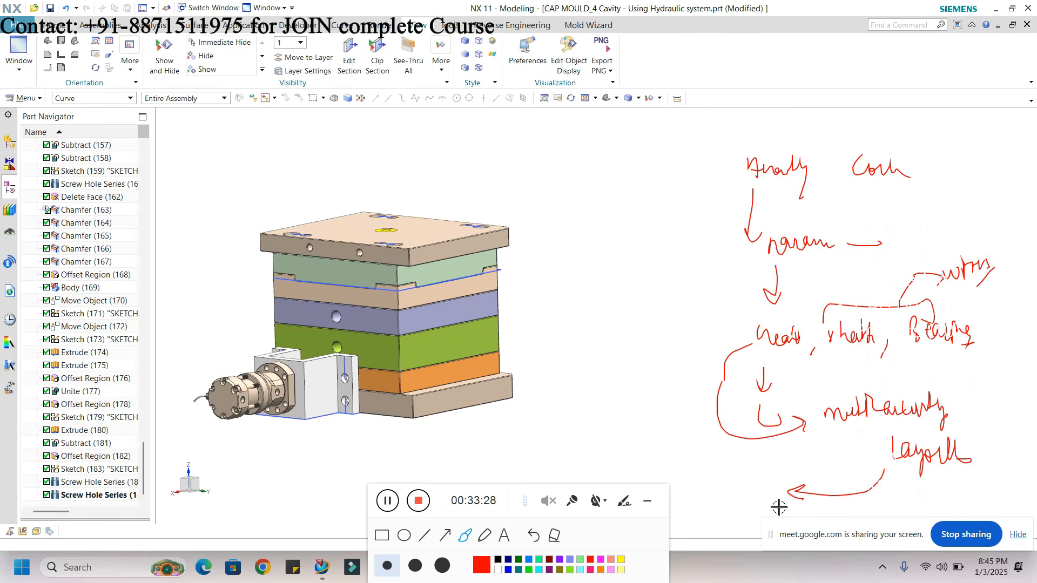
pyautogui.moveTo(695, 494)
pyautogui.mouseDown()
pyautogui.moveTo(756, 508)
pyautogui.moveTo(827, 503)
pyautogui.moveTo(699, 497)
pyautogui.moveTo(805, 500)
pyautogui.mouseUp()
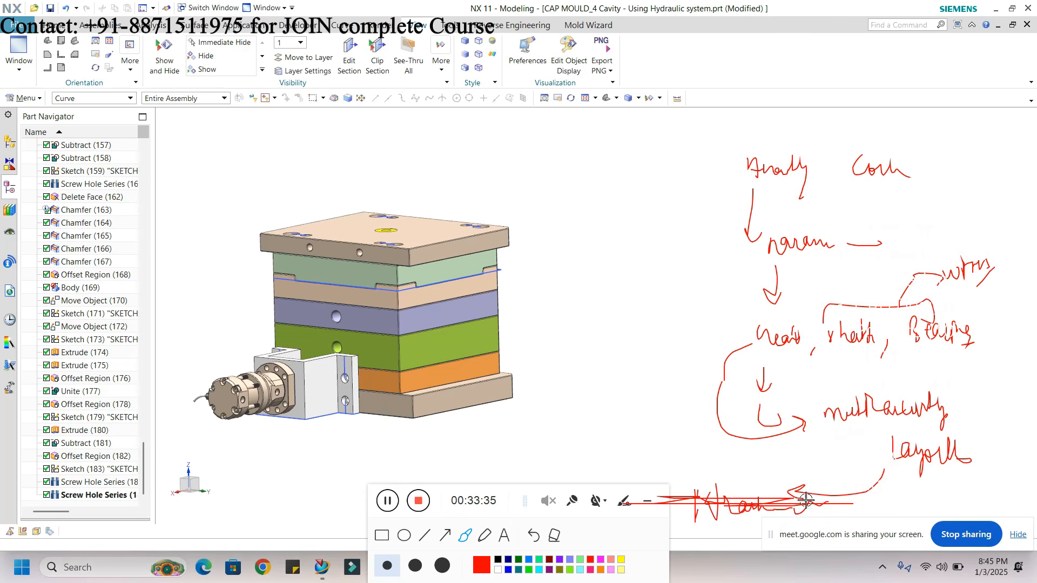
# - Bracket the whole list of workflow notes, clear all annotations and put away the drawing tools
pyautogui.moveTo(730, 139)
pyautogui.mouseDown()
pyautogui.moveTo(644, 355)
pyautogui.moveTo(731, 442)
pyautogui.moveTo(928, 444)
pyautogui.mouseUp()
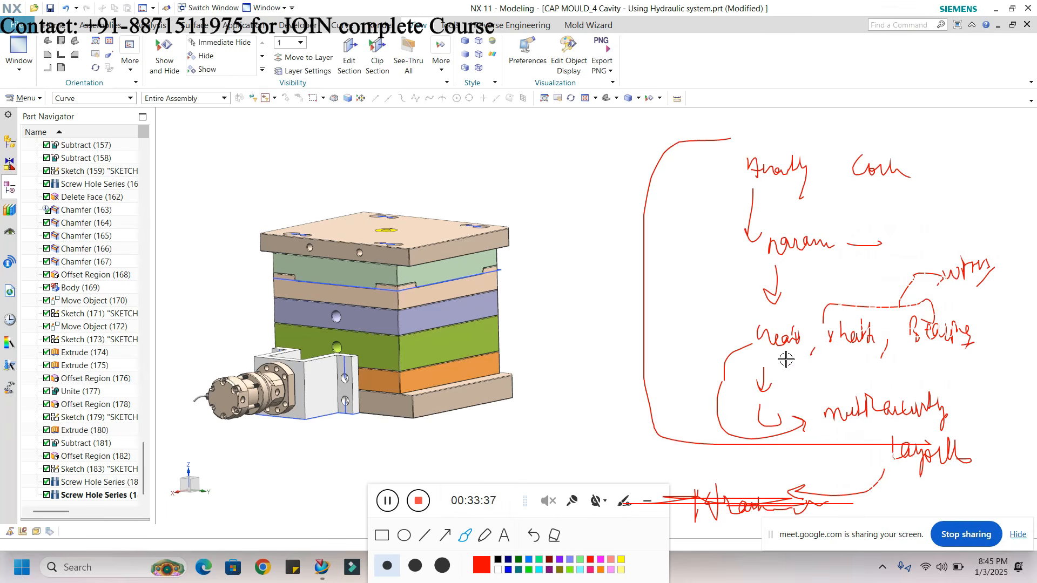
pyautogui.moveTo(641, 306); pyautogui.dragTo(693, 276)
pyautogui.click(559, 536)
pyautogui.click(647, 505)
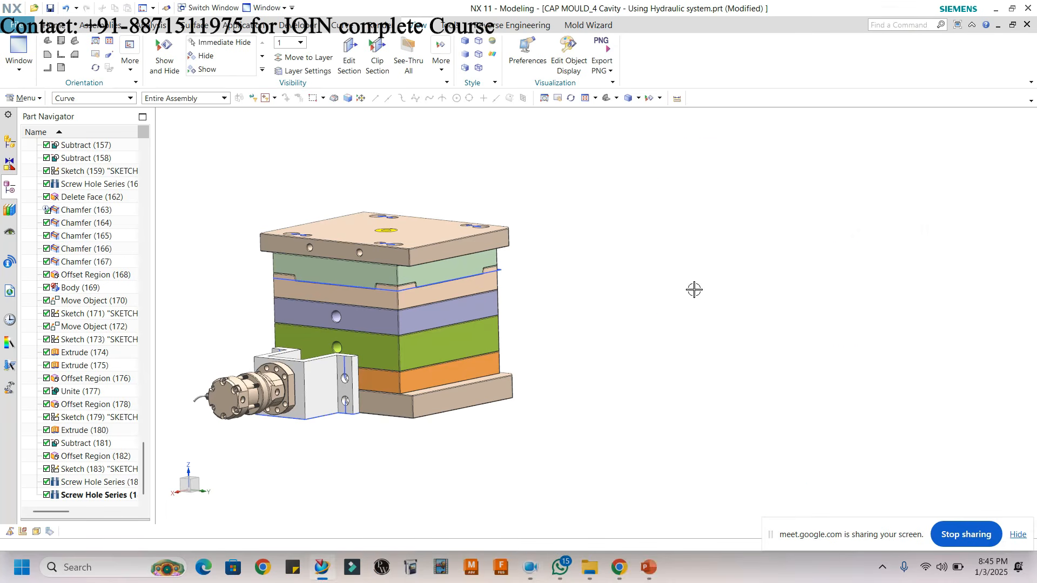
pyautogui.scroll(-5, 567, 281)
pyautogui.scroll(4, 626, 342)
pyautogui.scroll(-2, 626, 343)
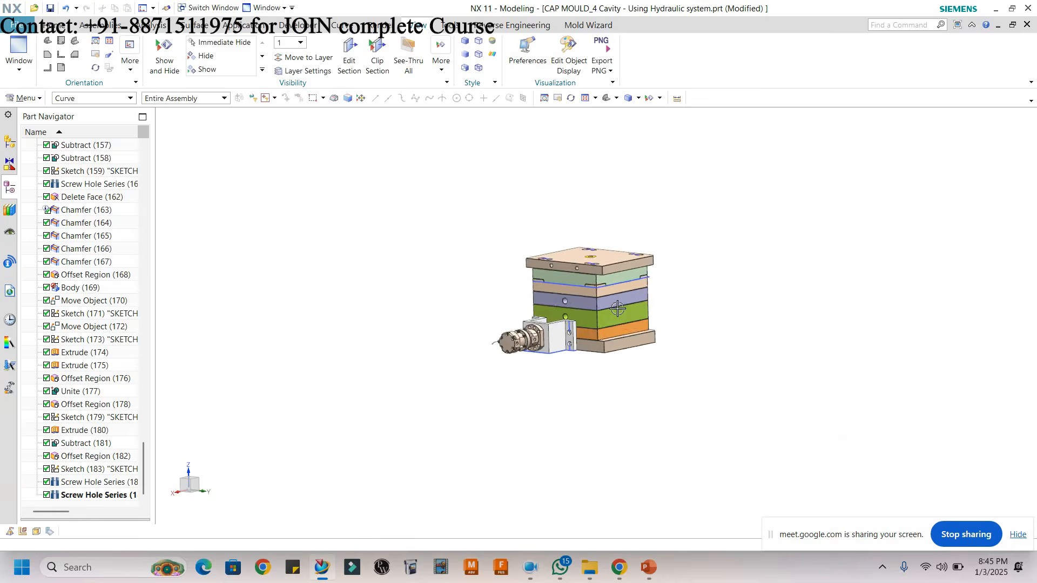
pyautogui.scroll(4, 621, 324)
pyautogui.moveTo(618, 303); pyautogui.dragTo(572, 243, button='middle')
pyautogui.scroll(-3, 614, 271)
pyautogui.scroll(5, 621, 248)
pyautogui.scroll(-5, 621, 248)
pyautogui.scroll(4, 627, 259)
pyautogui.scroll(-1, 572, 243)
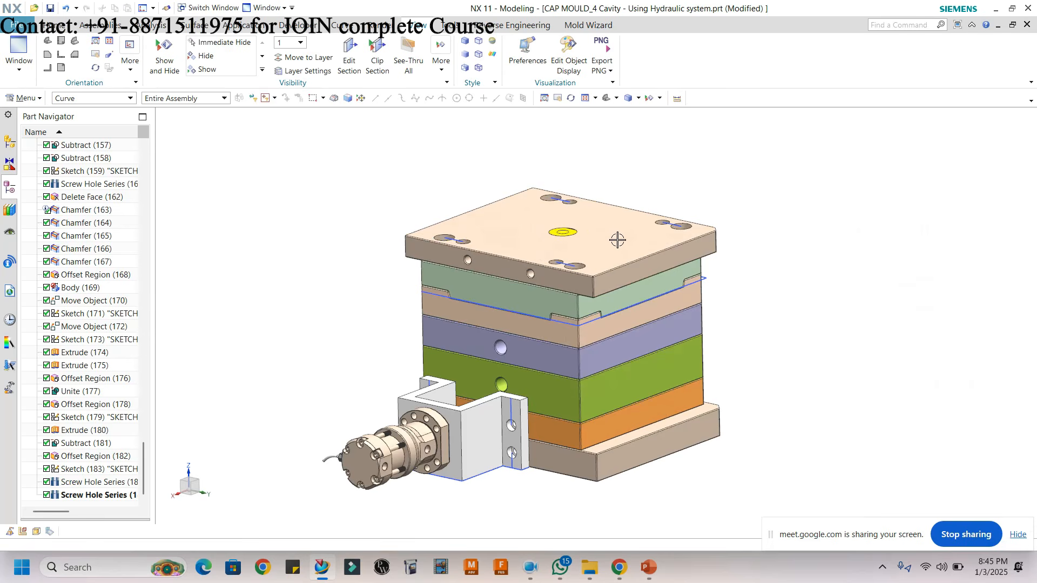
pyautogui.scroll(-2, 618, 238)
pyautogui.scroll(2, 597, 261)
pyautogui.scroll(-2, 616, 221)
pyautogui.scroll(2, 615, 242)
pyautogui.scroll(-1, 636, 261)
pyautogui.scroll(1, 637, 265)
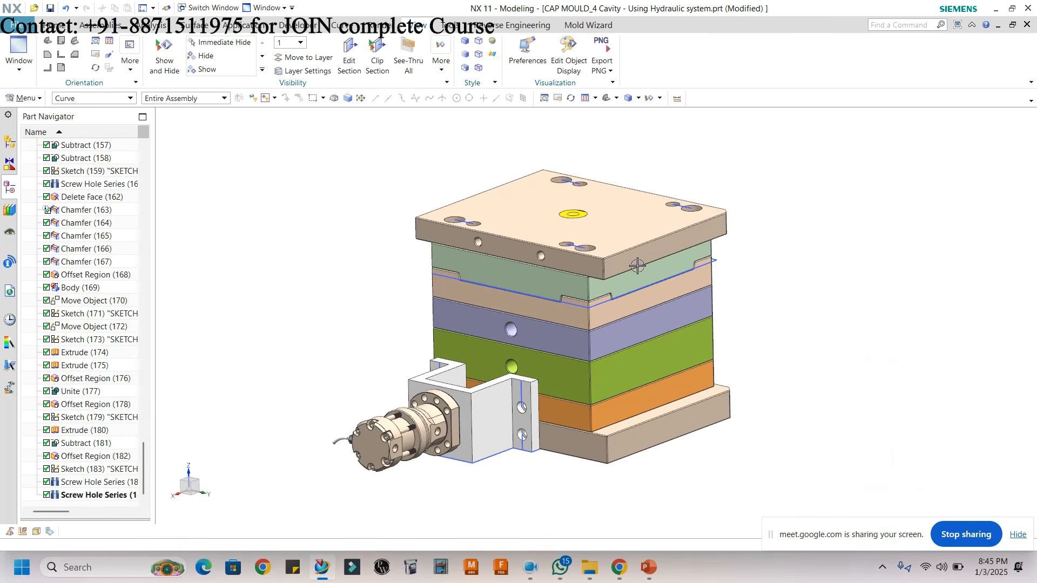